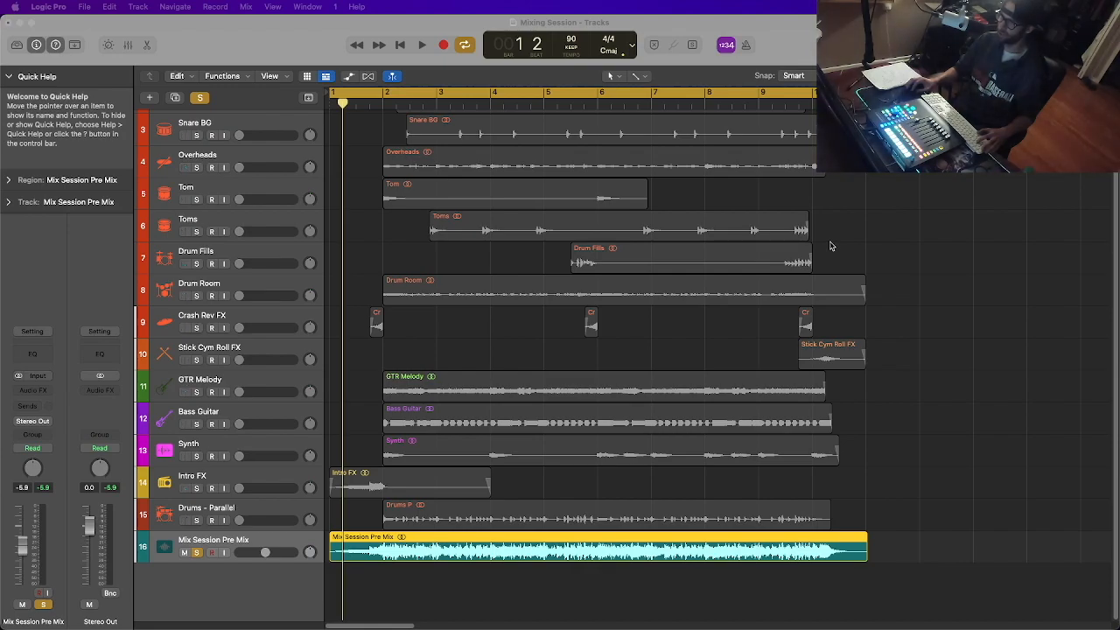
# Load the Slate Digital factory preset 01 CLA Rock into VBC FG-Red on the Stereo Out channel and close the plug-in window
pyautogui.scroll(1, 830, 248)
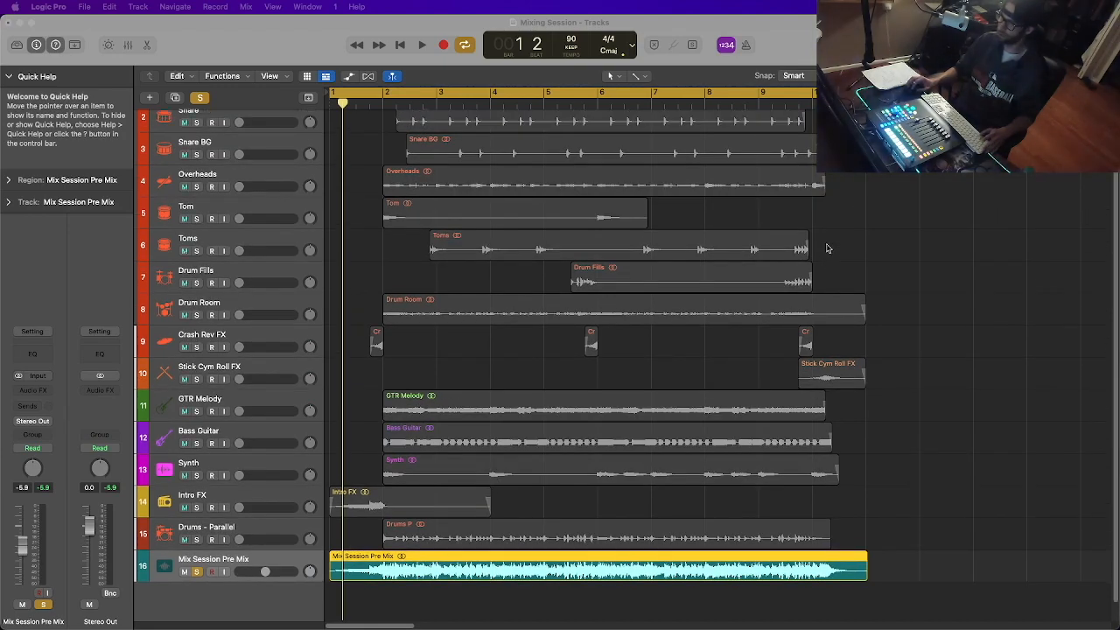
pyautogui.scroll(1, 827, 249)
pyautogui.scroll(1, 827, 249)
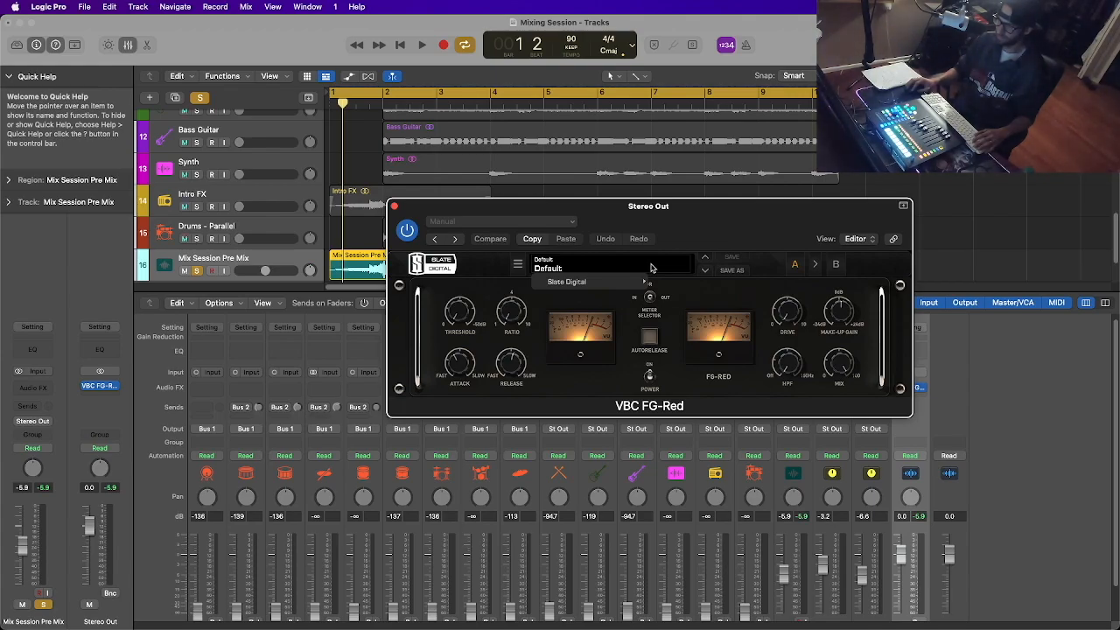
pyautogui.moveTo(591, 283)
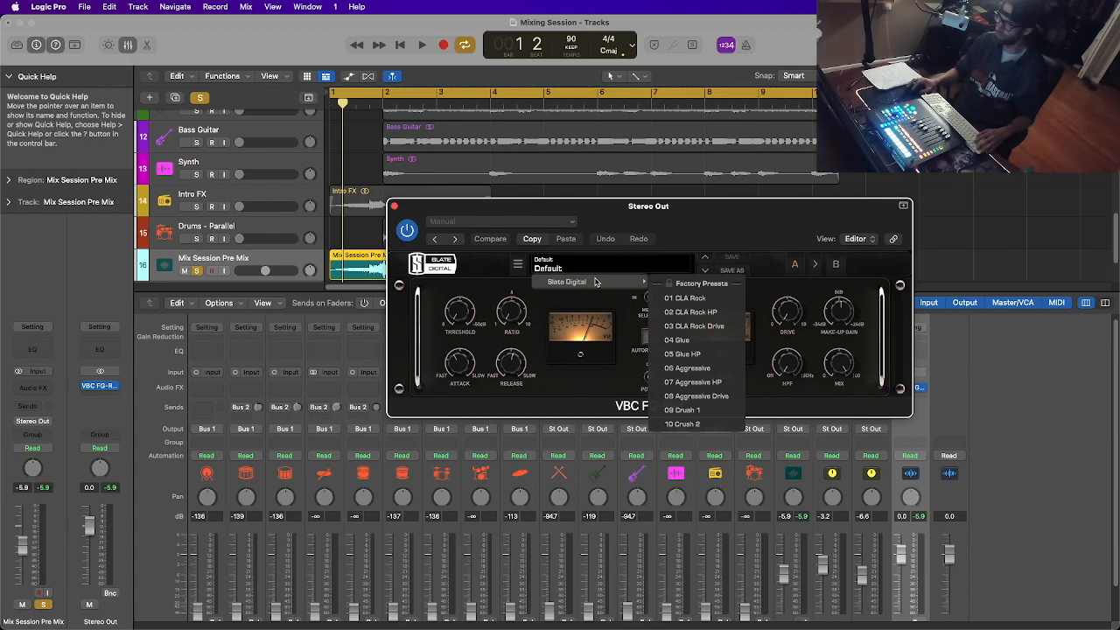
pyautogui.click(693, 299)
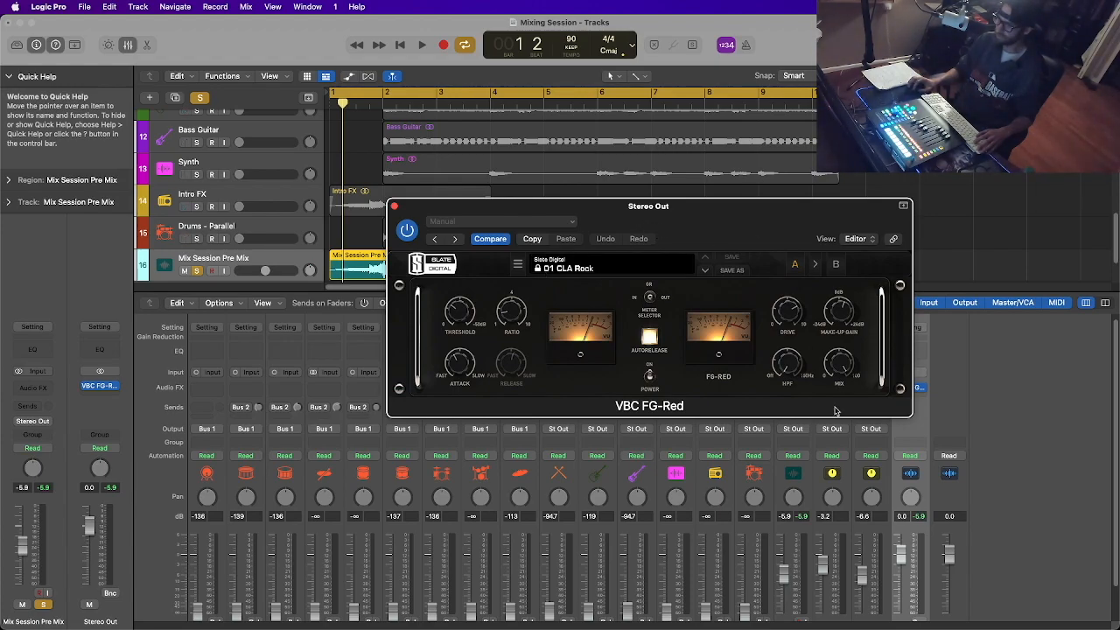
pyautogui.click(394, 207)
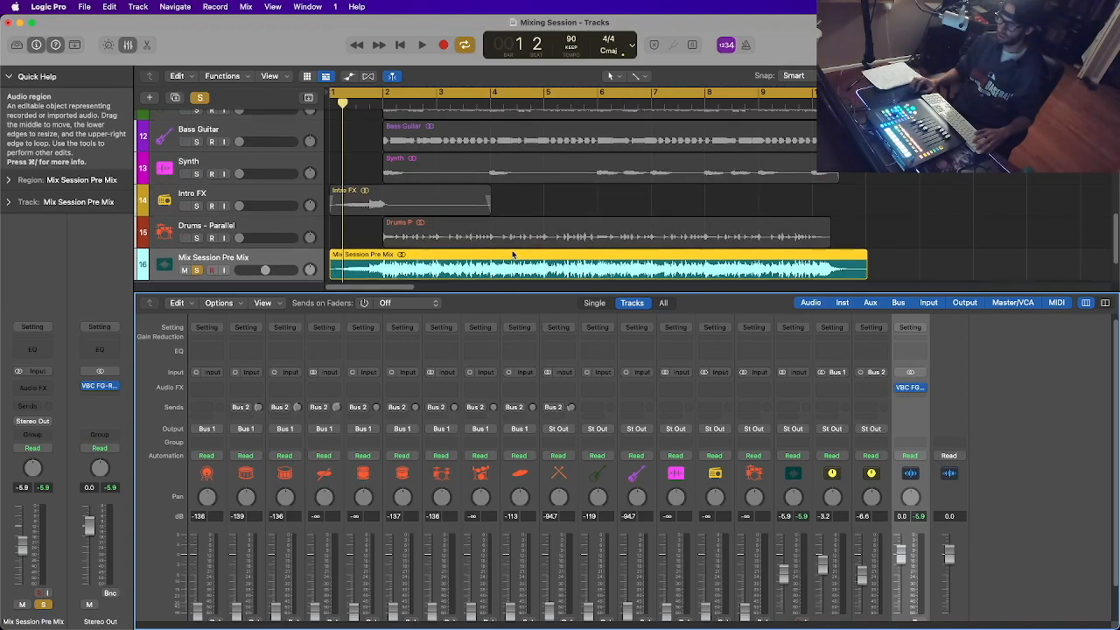
# Play the soloed Mix Session Pre Mix track up to the end of bar 10, stop playback and deselect the region
pyautogui.scroll(-2, 515, 254)
pyautogui.scroll(-1, 514, 255)
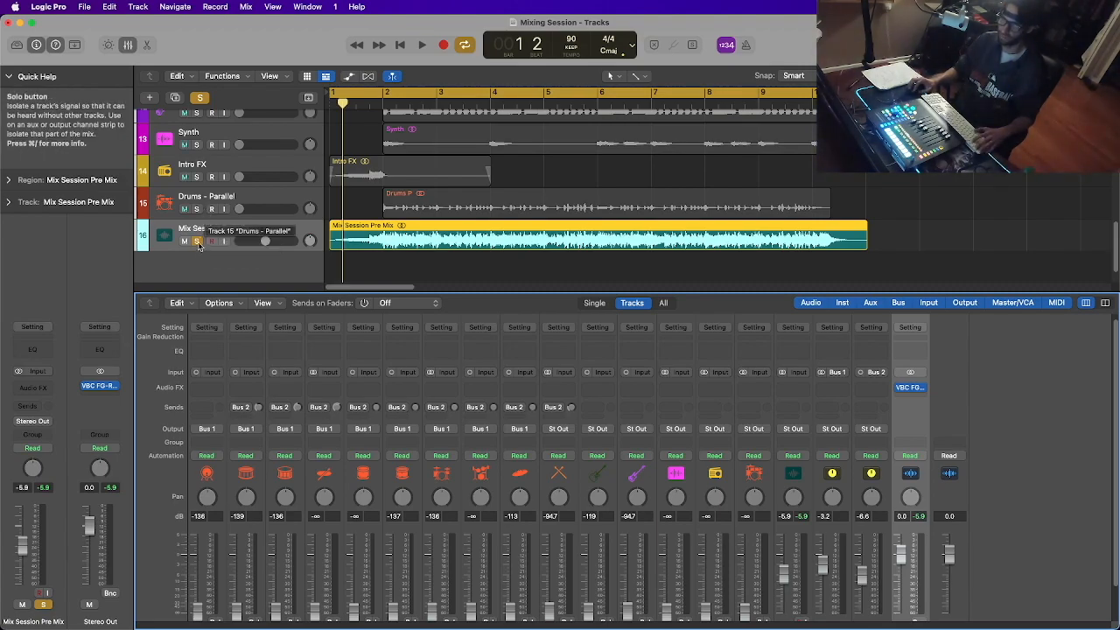
pyautogui.press('space')
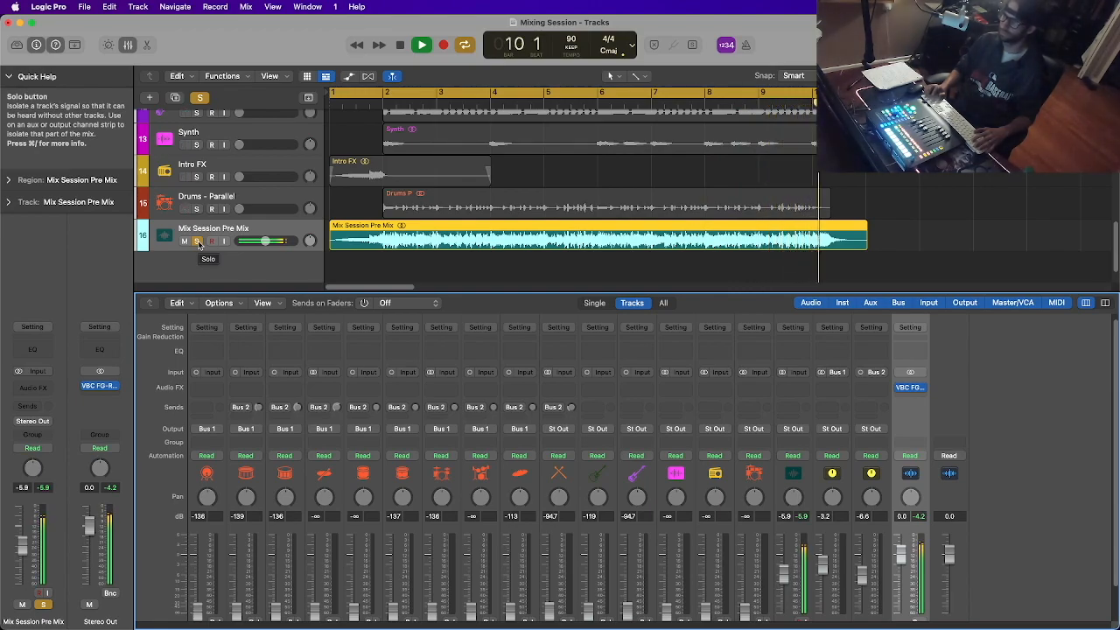
pyautogui.press('space')
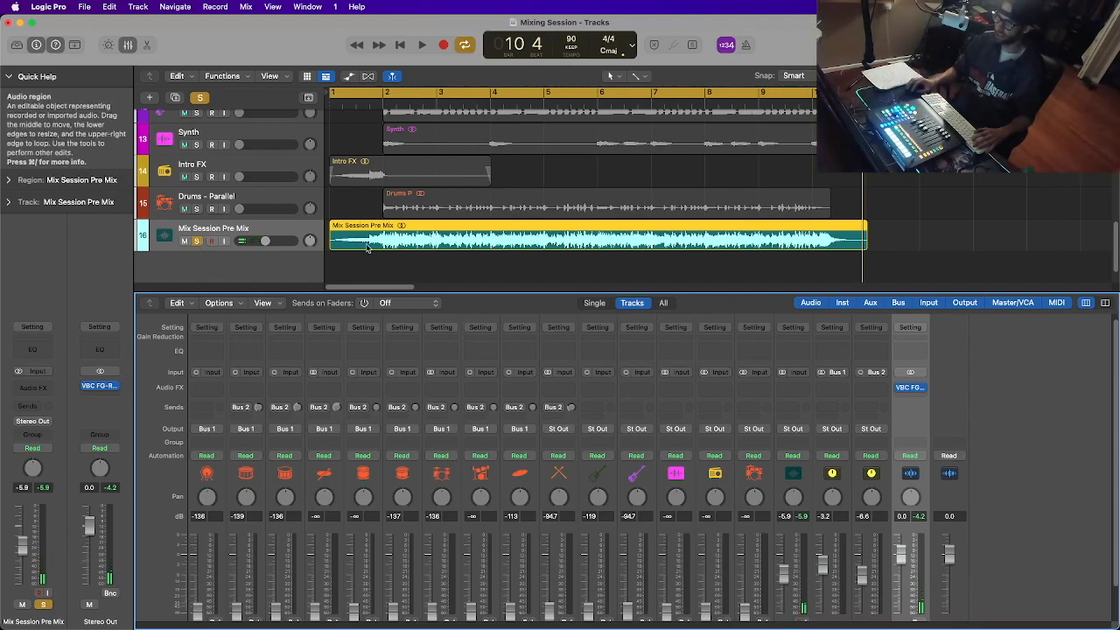
pyautogui.click(390, 268)
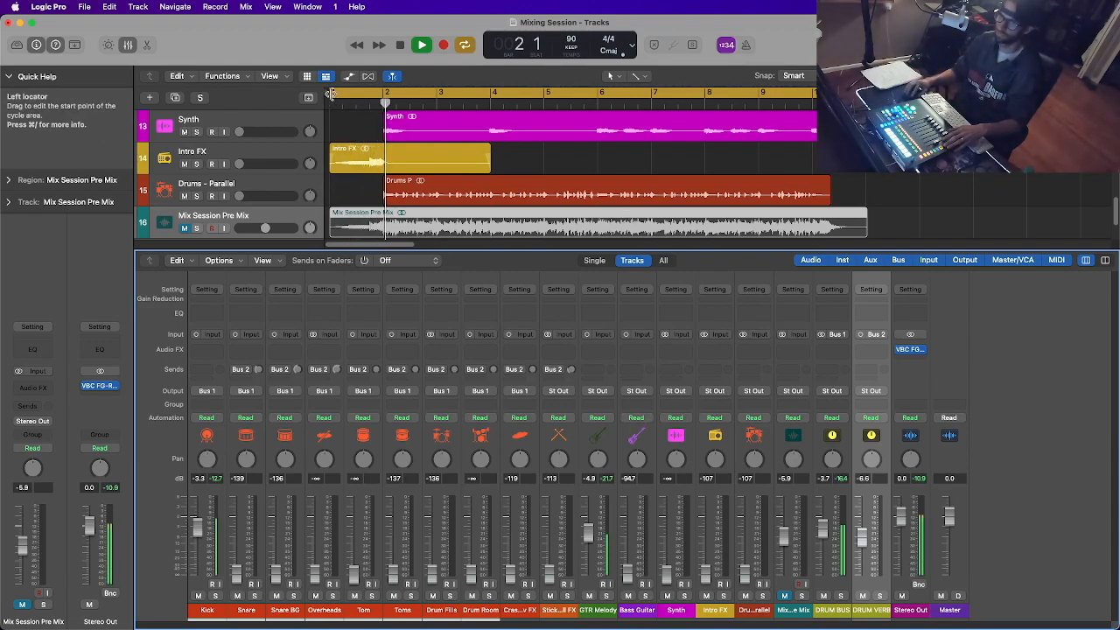
# Set the cycle area to run from bar 2 to bar 10
pyautogui.moveTo(331, 94); pyautogui.dragTo(386, 93)
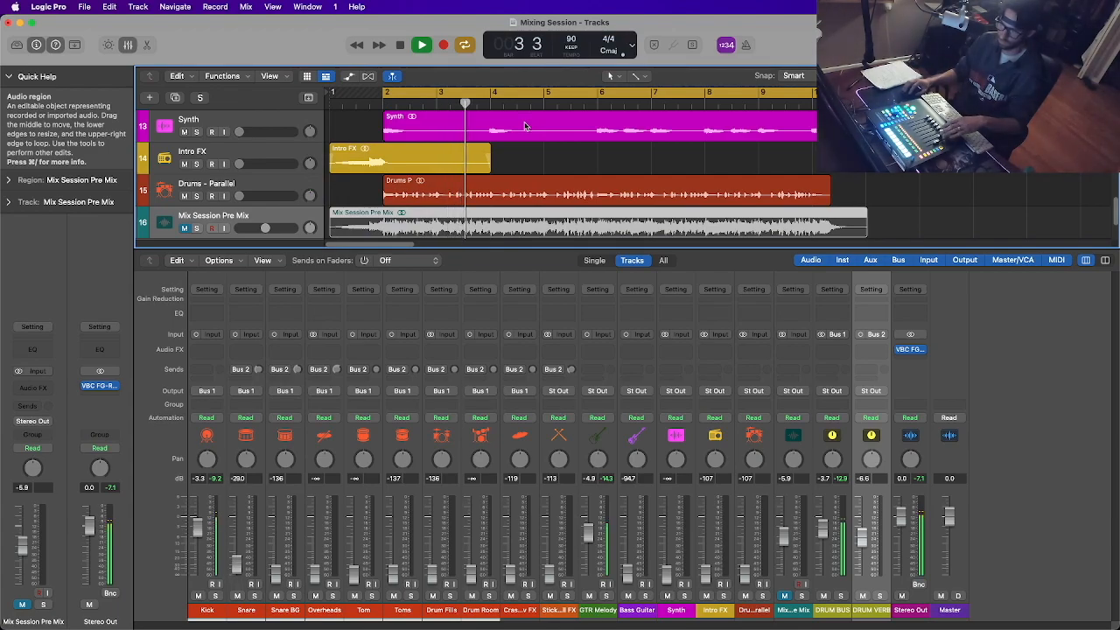
pyautogui.moveTo(866, 93); pyautogui.dragTo(813, 95)
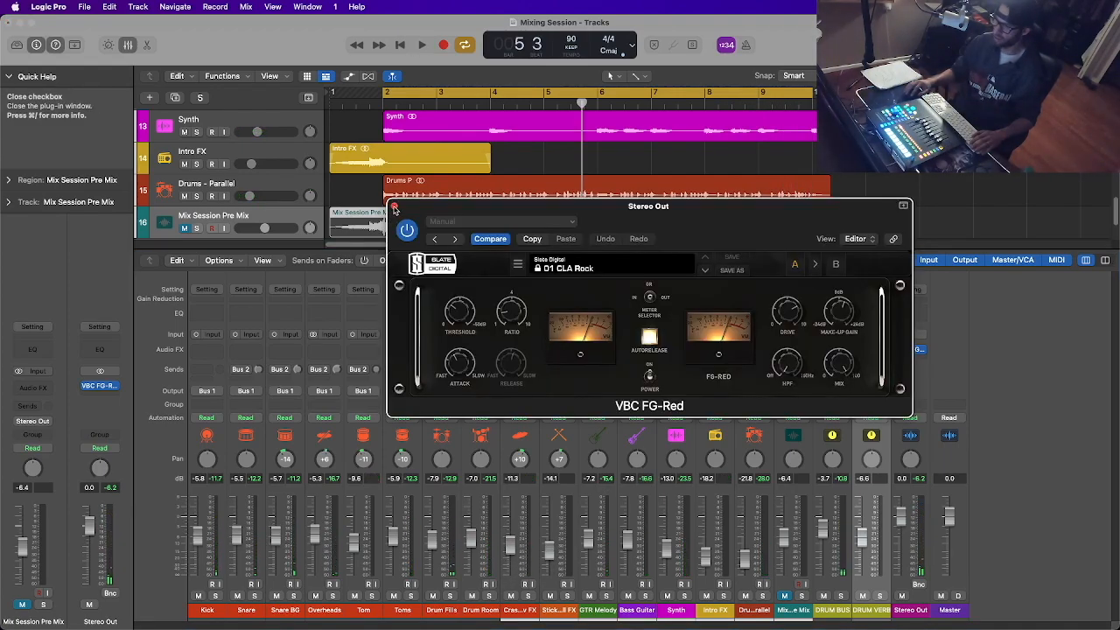
# Close the VBC FG-Red window and the mixer, and go through the drum tracks individually from Kick to Drum Room
pyautogui.click(394, 208)
pyautogui.press('x')
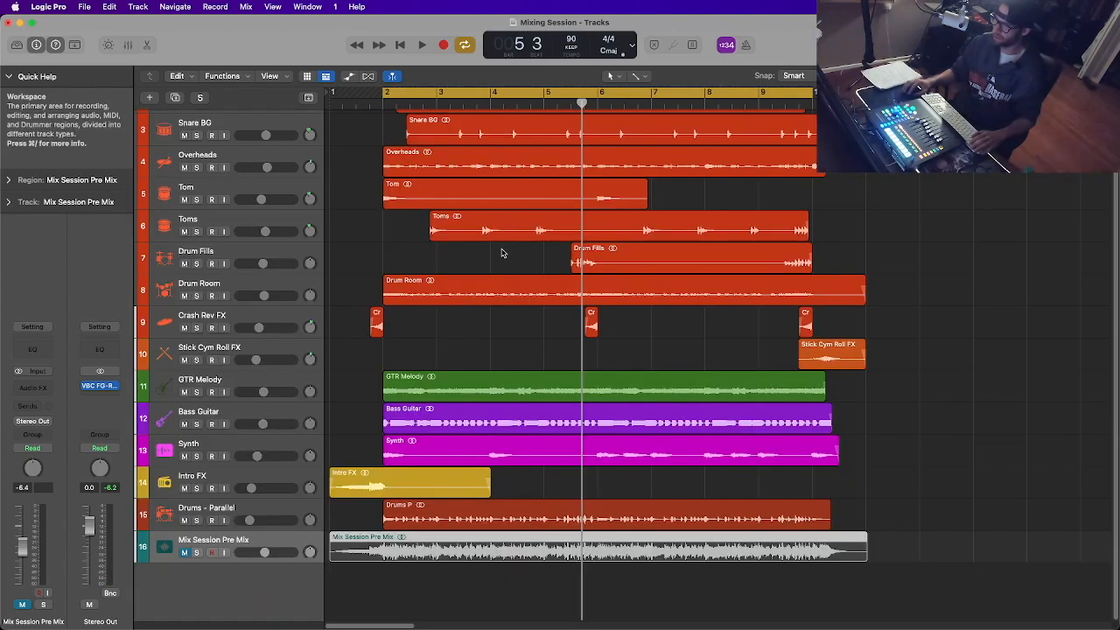
pyautogui.scroll(3, 452, 218)
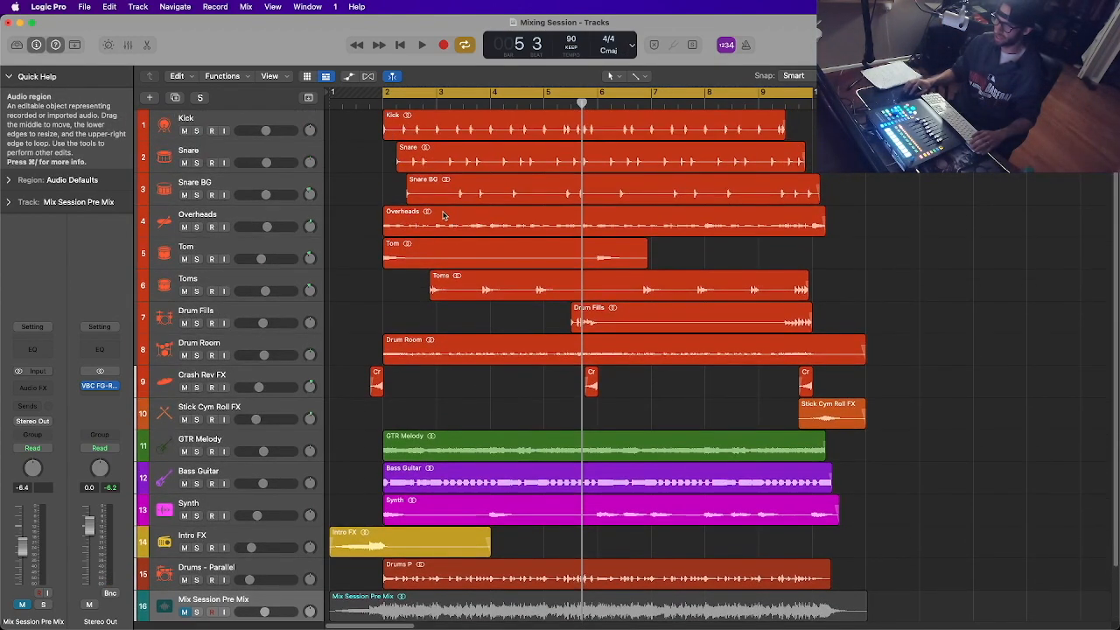
pyautogui.click(234, 118)
pyautogui.click(231, 151)
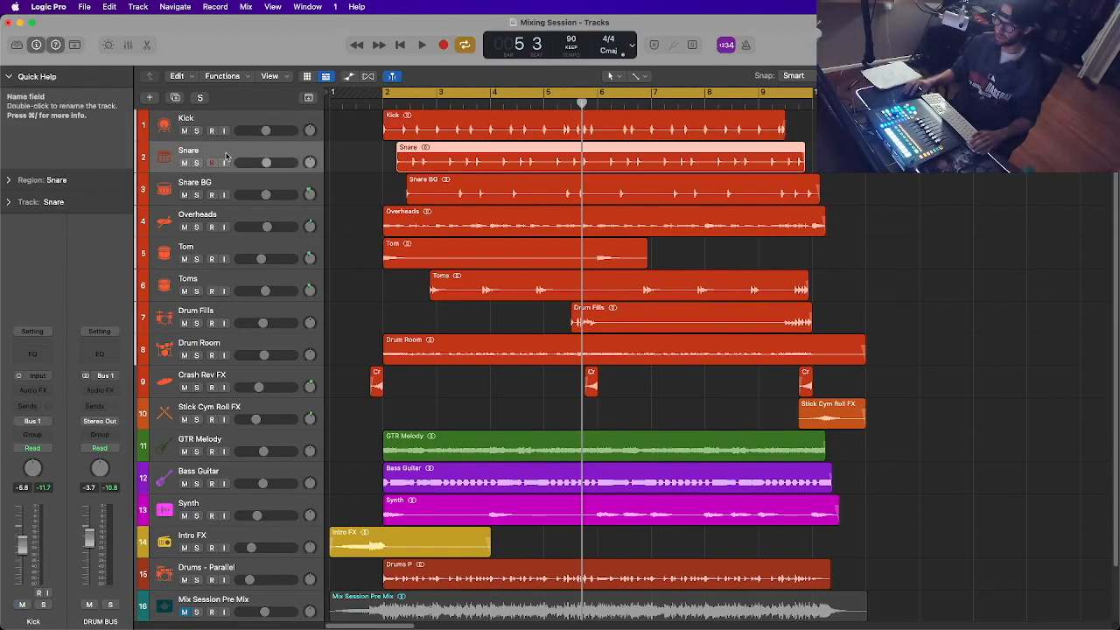
pyautogui.click(229, 184)
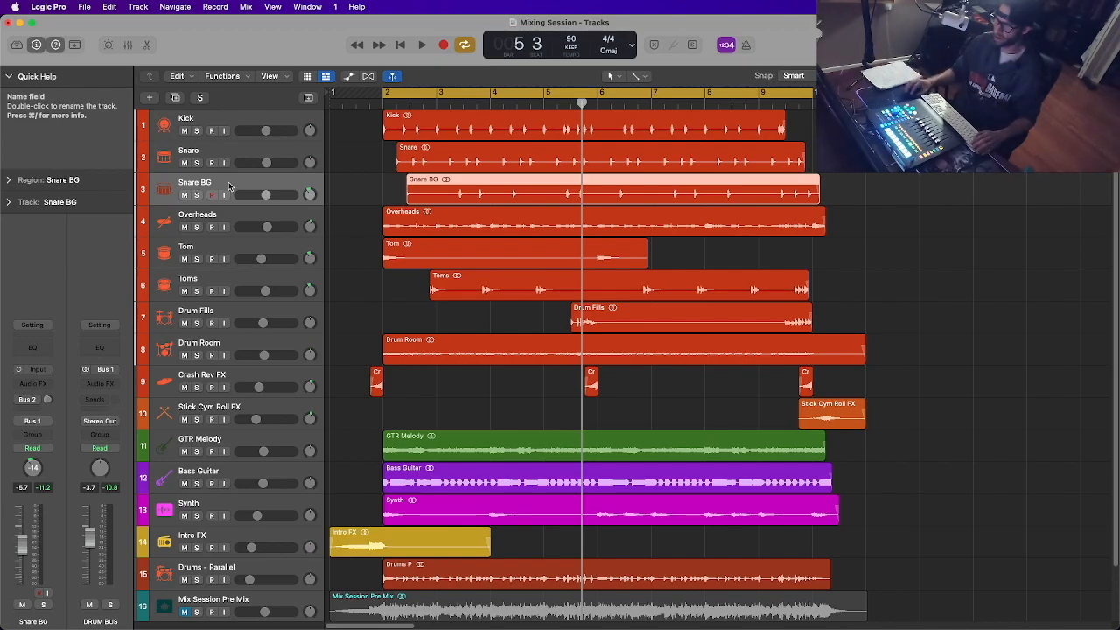
pyautogui.click(231, 217)
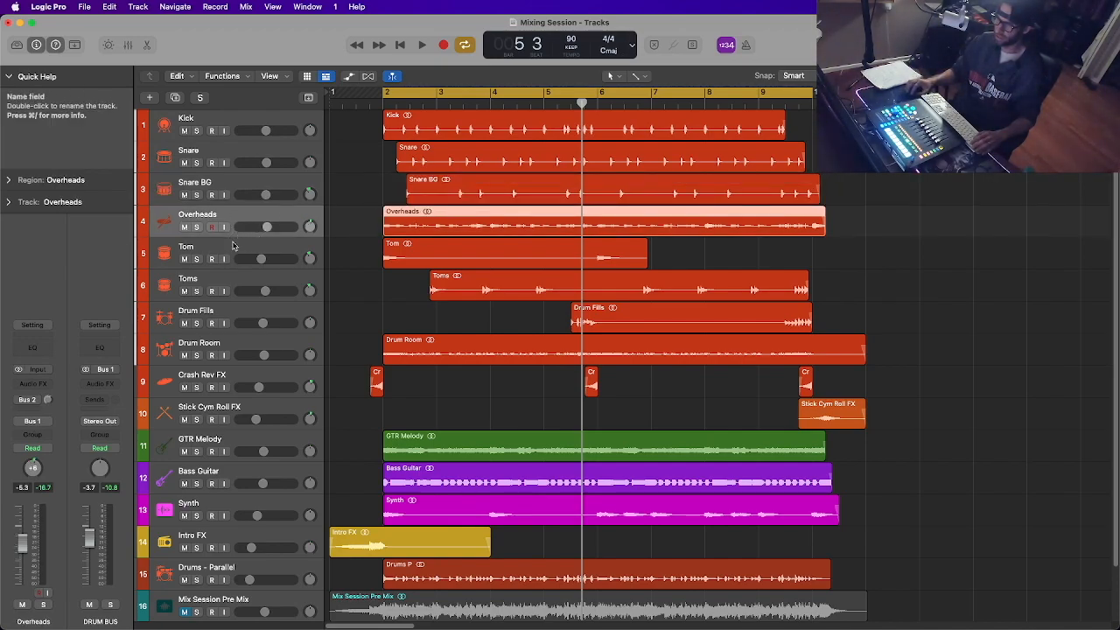
pyautogui.click(232, 247)
pyautogui.click(247, 281)
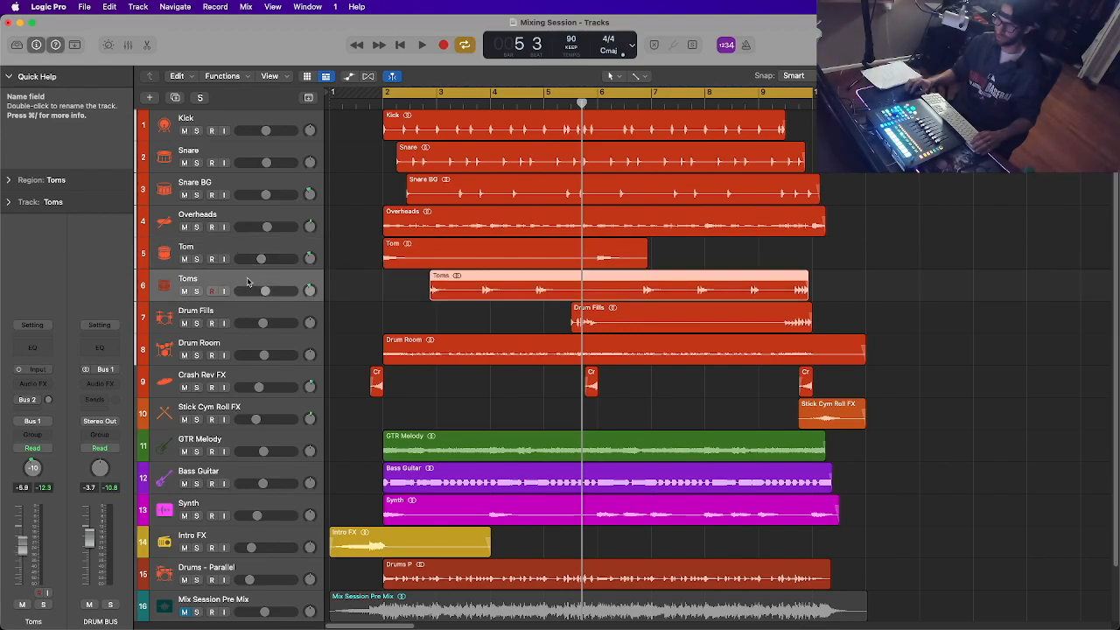
pyautogui.click(249, 312)
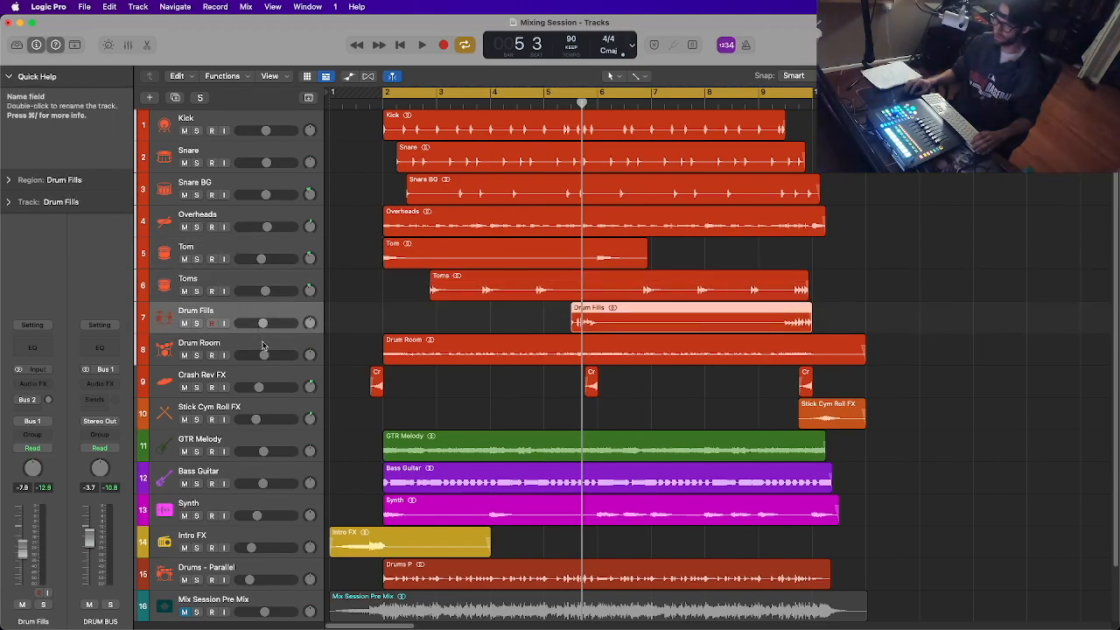
pyautogui.click(263, 346)
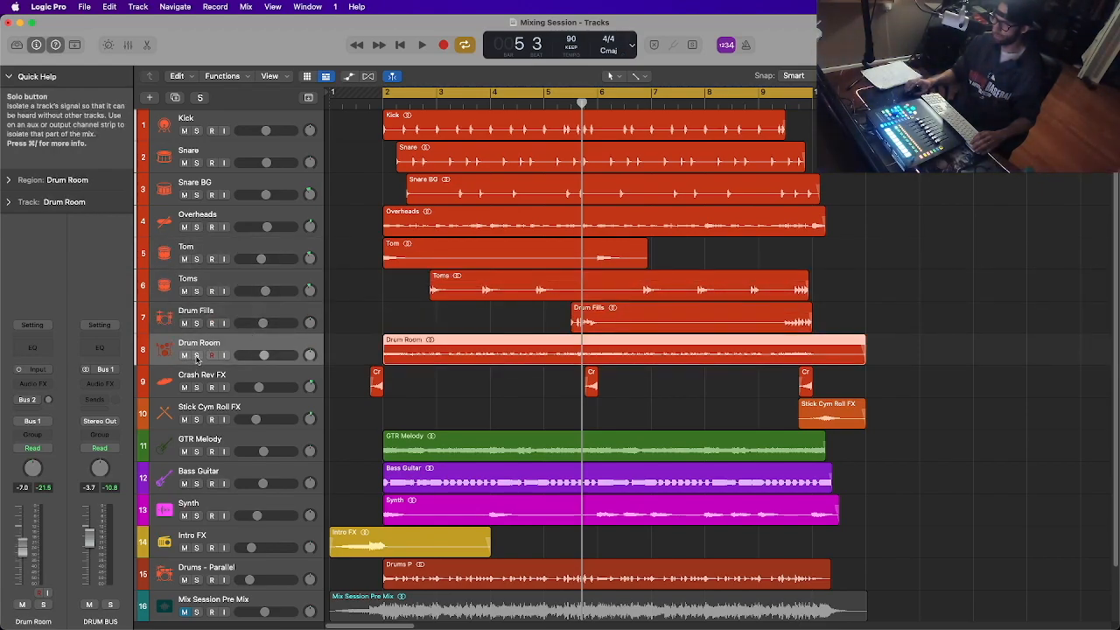
# Solo the Drum Room track and start playback
pyautogui.click(197, 356)
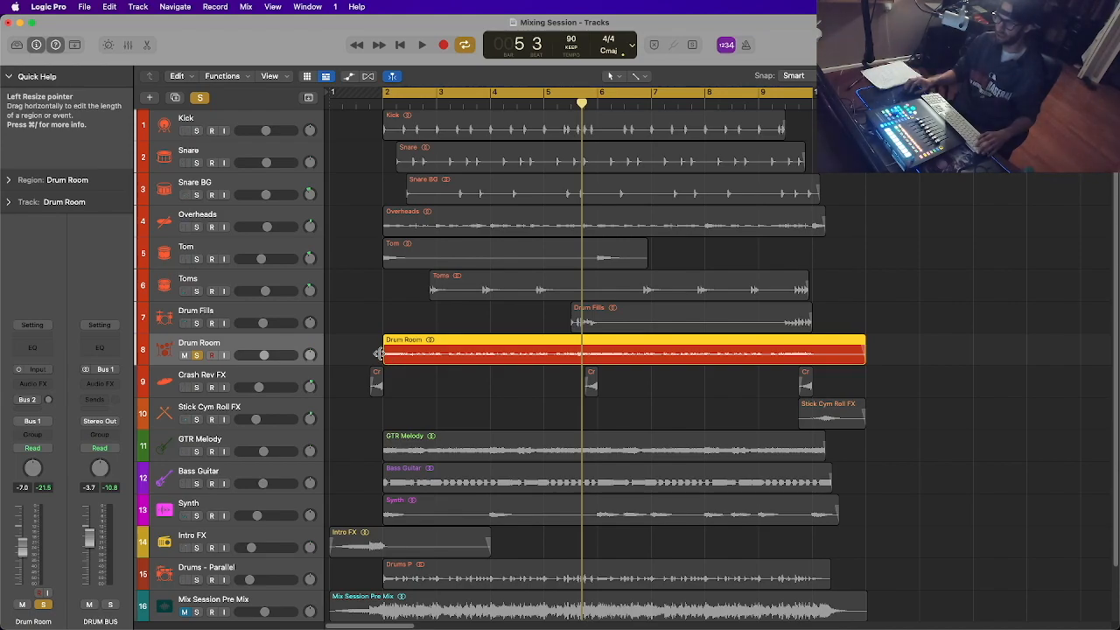
pyautogui.click(338, 398)
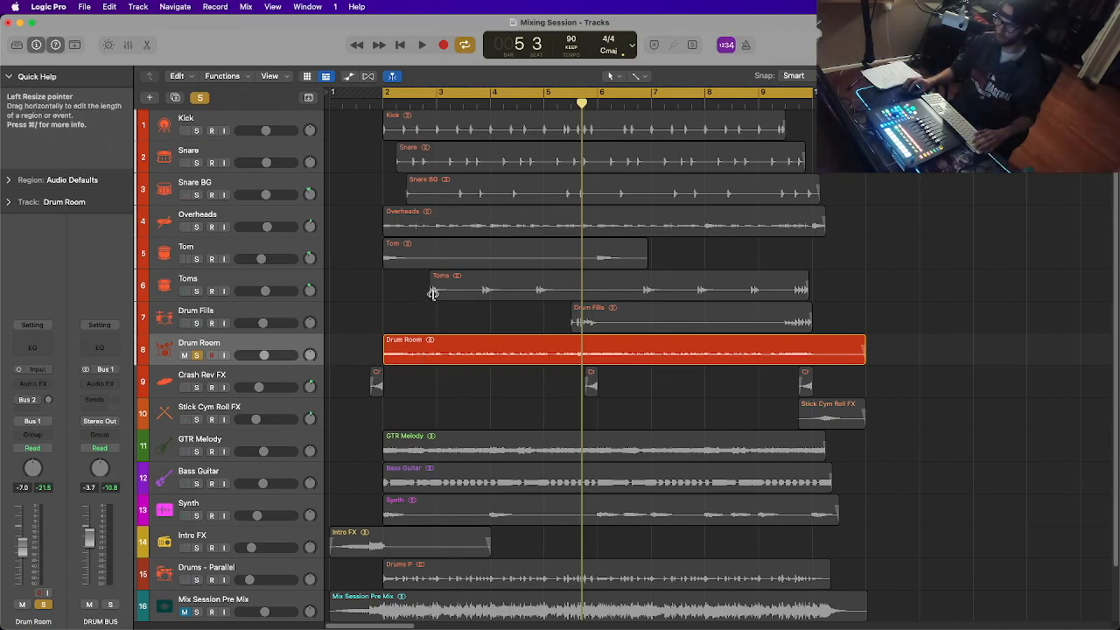
pyautogui.scroll(-3, 456, 246)
pyautogui.scroll(3, 456, 245)
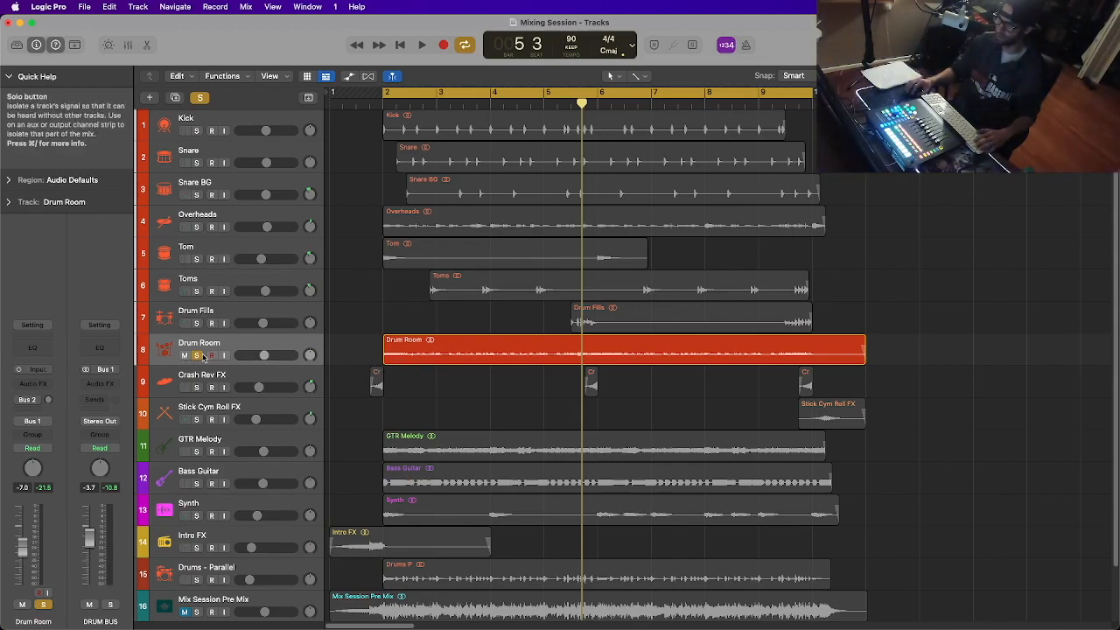
pyautogui.press('space')
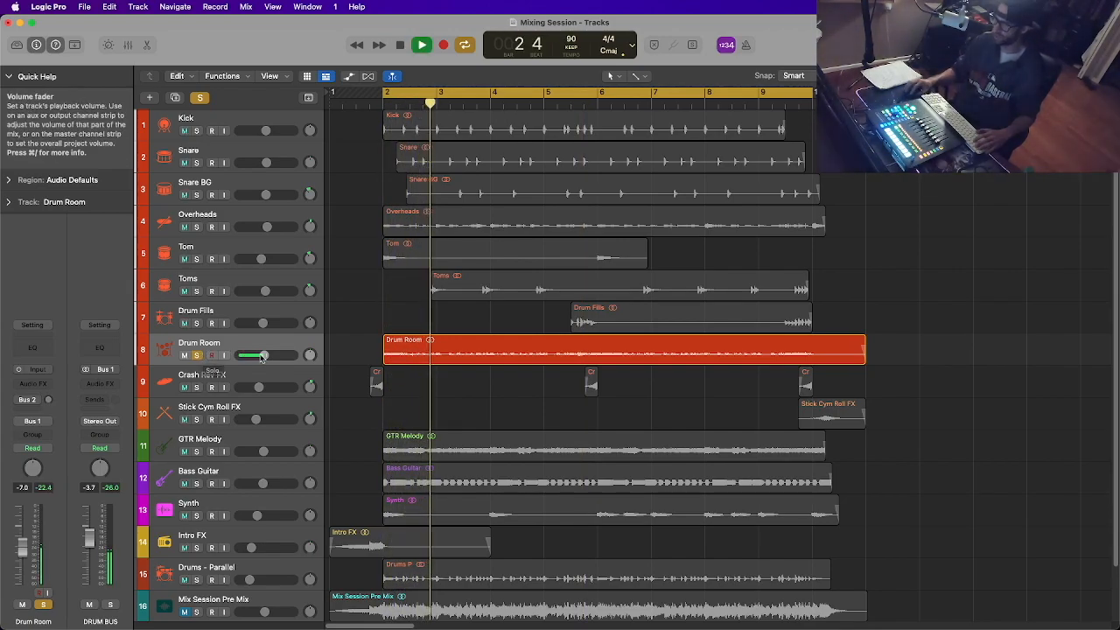
# Settle the Drum Room volume at about -13.4 dB after trying about +4.1 dB, and end the soloed playback
pyautogui.moveTo(264, 357); pyautogui.dragTo(288, 355)
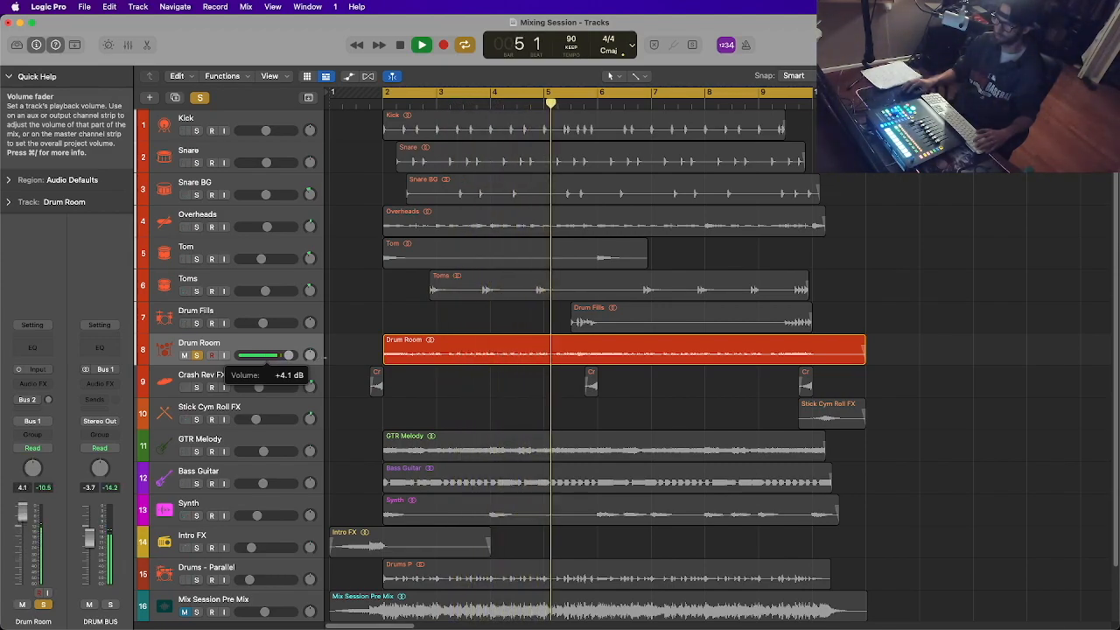
pyautogui.moveTo(289, 355); pyautogui.dragTo(254, 355)
pyautogui.press('space')
pyautogui.click(197, 355)
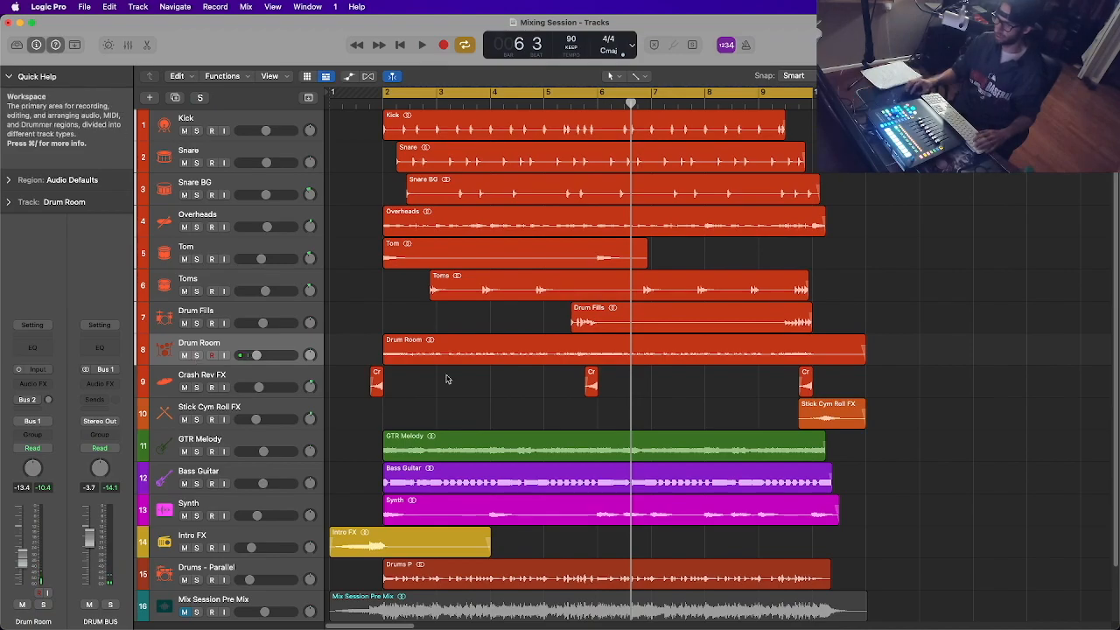
# Review the Intro FX region and the Synth and Drums - Parallel tracks by selecting each of them
pyautogui.scroll(-3, 446, 378)
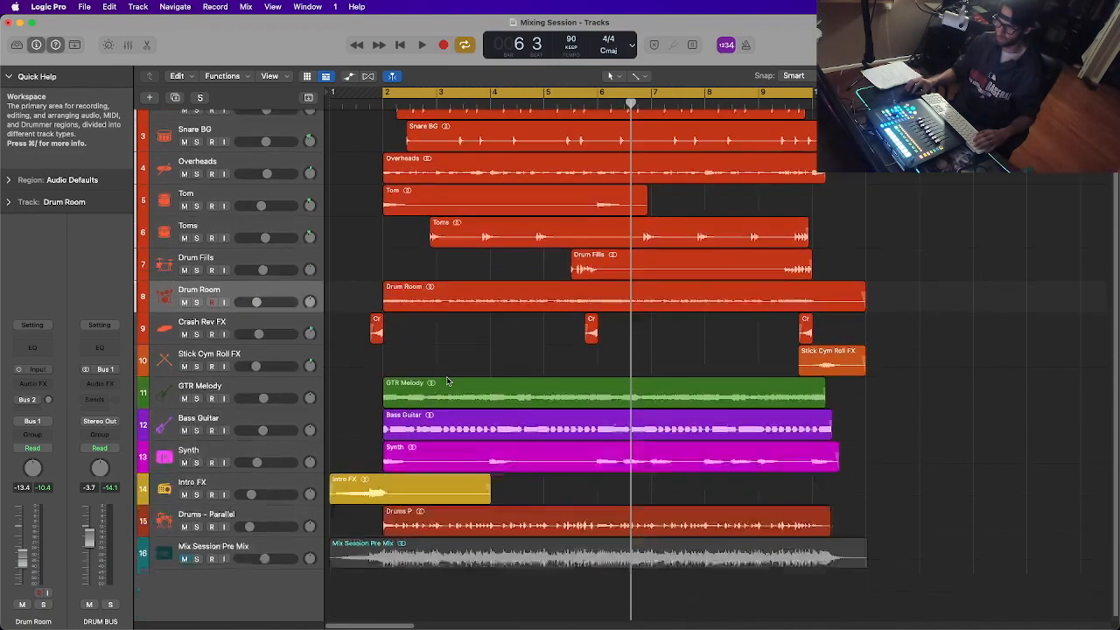
pyautogui.scroll(-1, 544, 344)
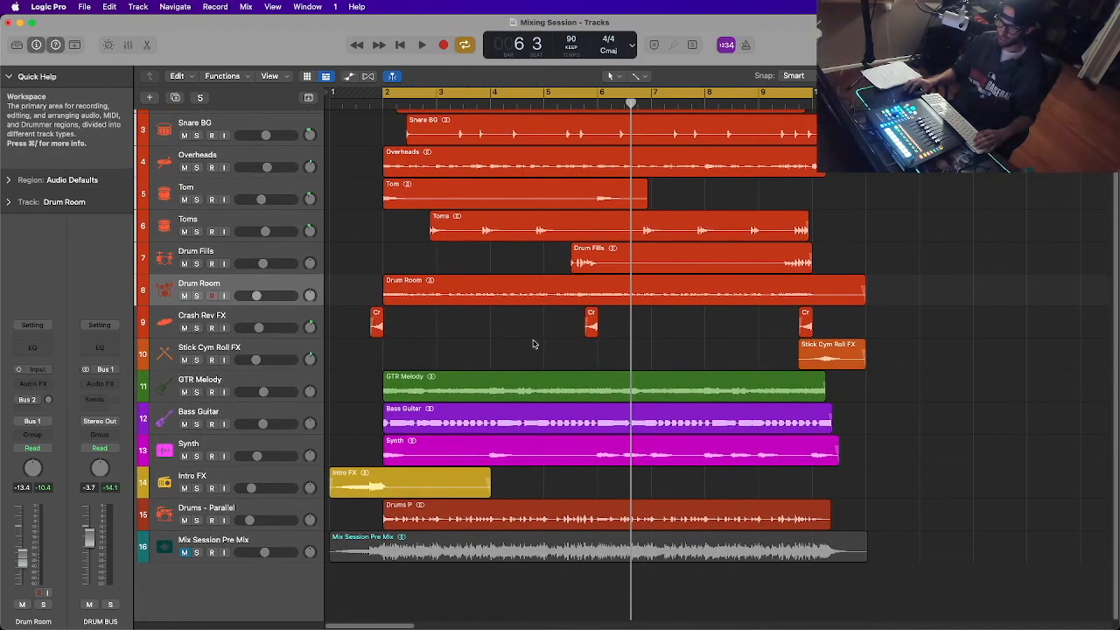
pyautogui.click(378, 486)
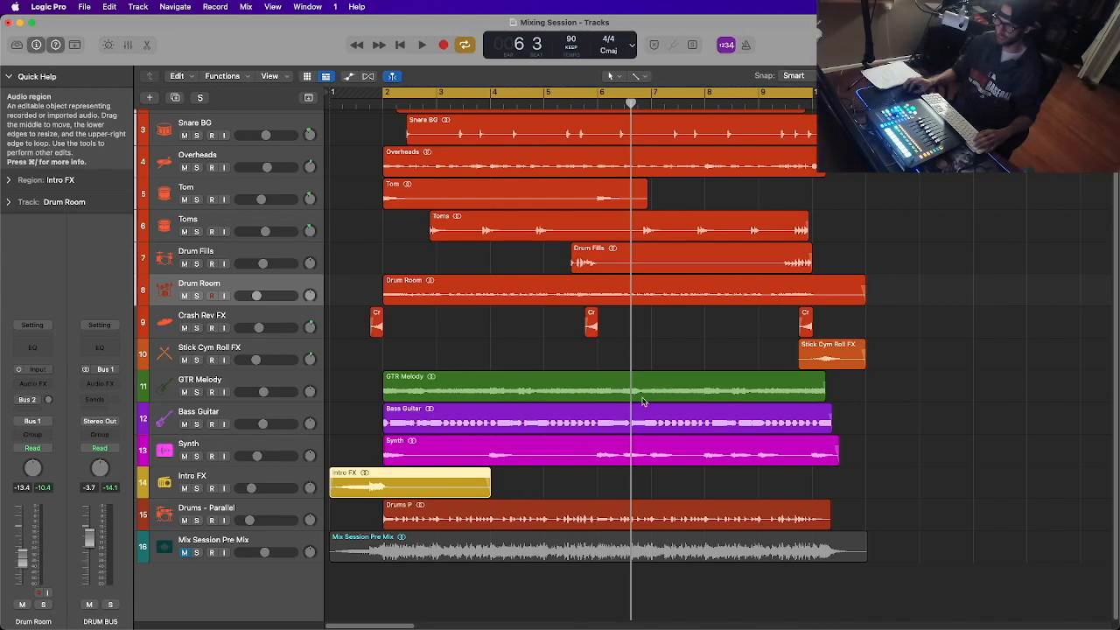
pyautogui.click(251, 444)
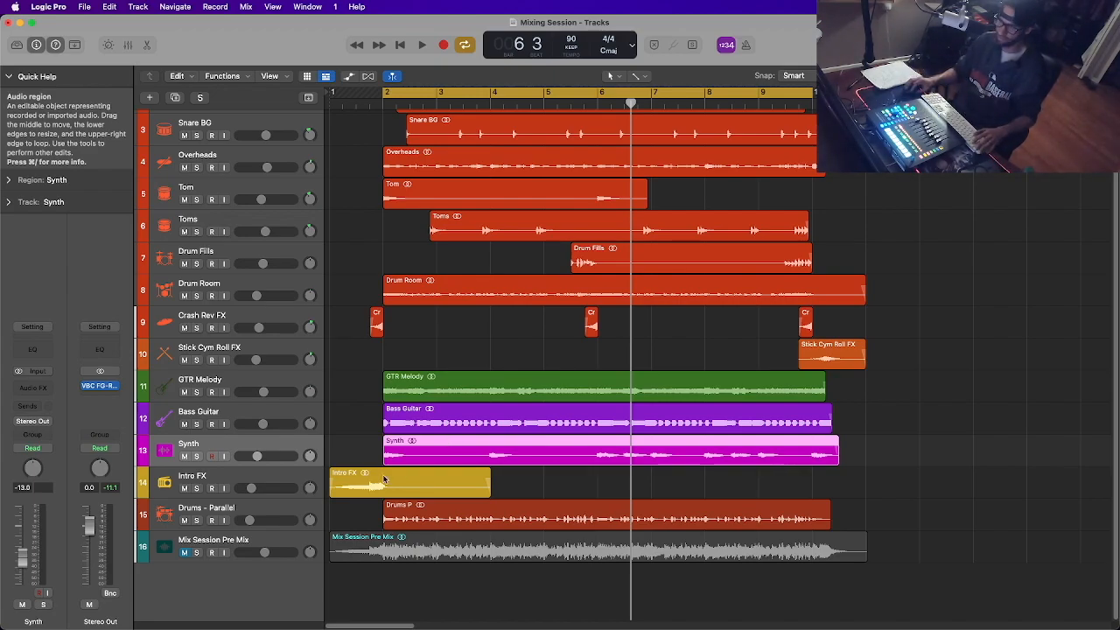
pyautogui.click(264, 506)
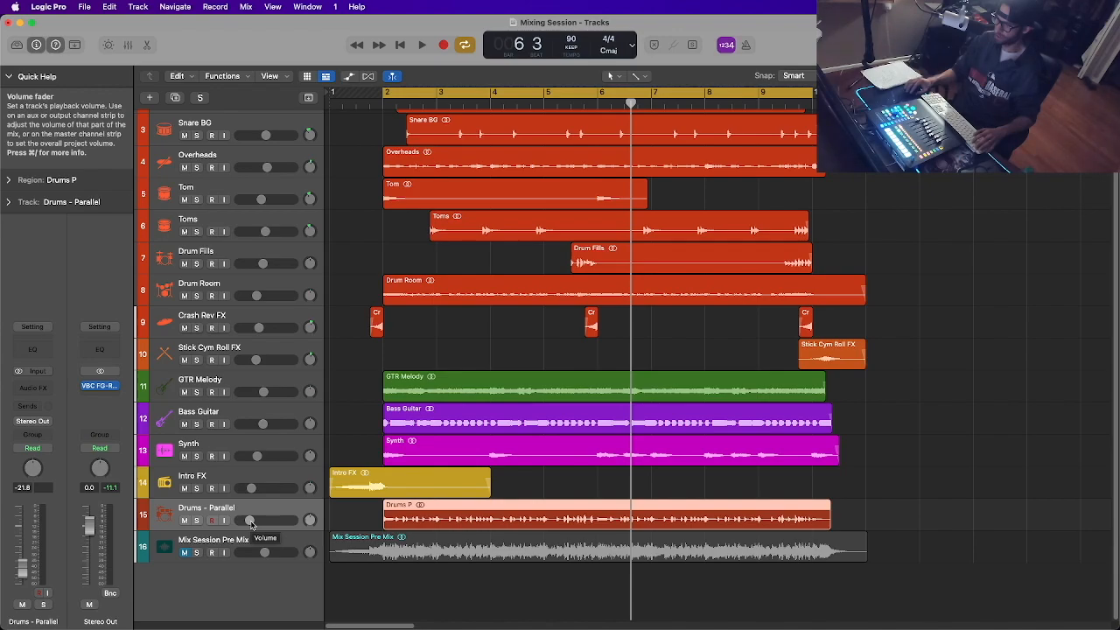
# Show the mixer and insert a stereo UAD Manley Massive Passive MST below VBC FG-Red on the Stereo Out
pyautogui.press('x')
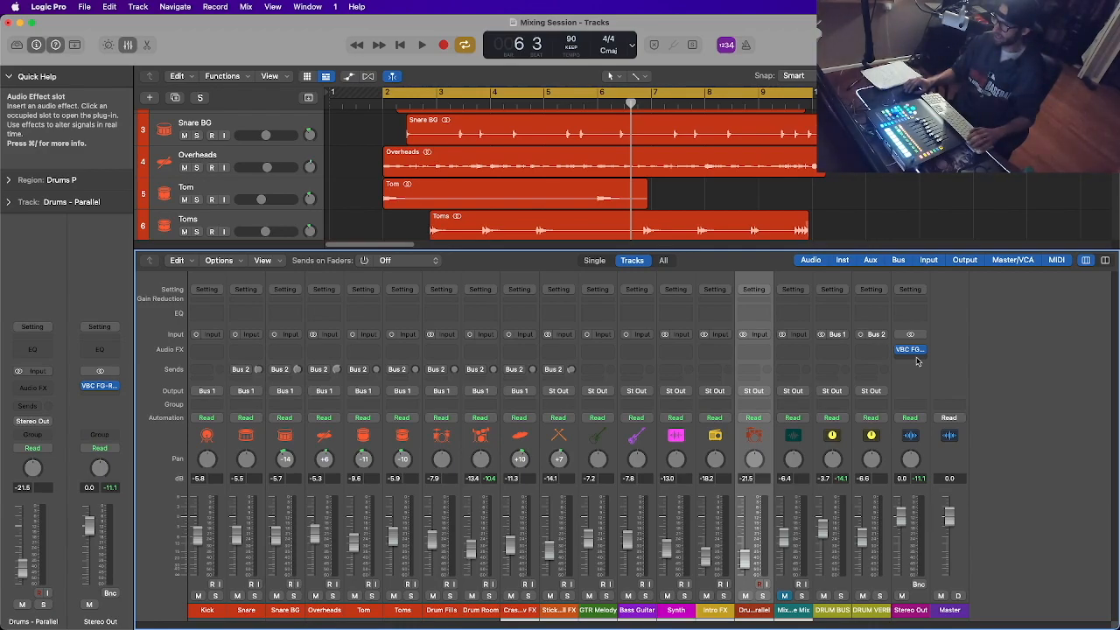
pyautogui.click(910, 349)
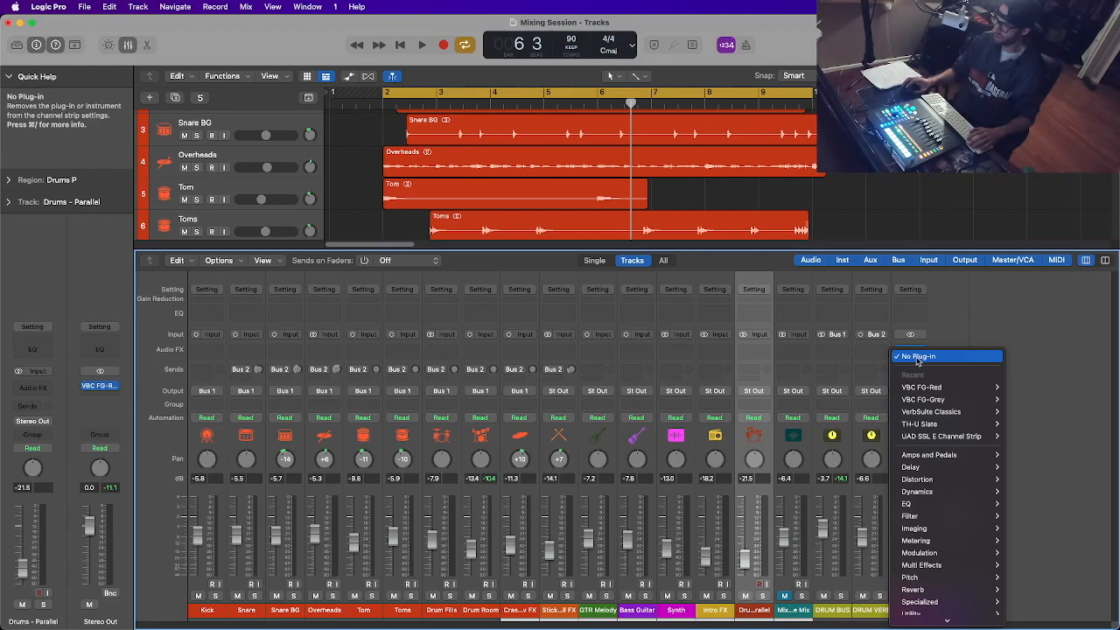
pyautogui.moveTo(956, 620)
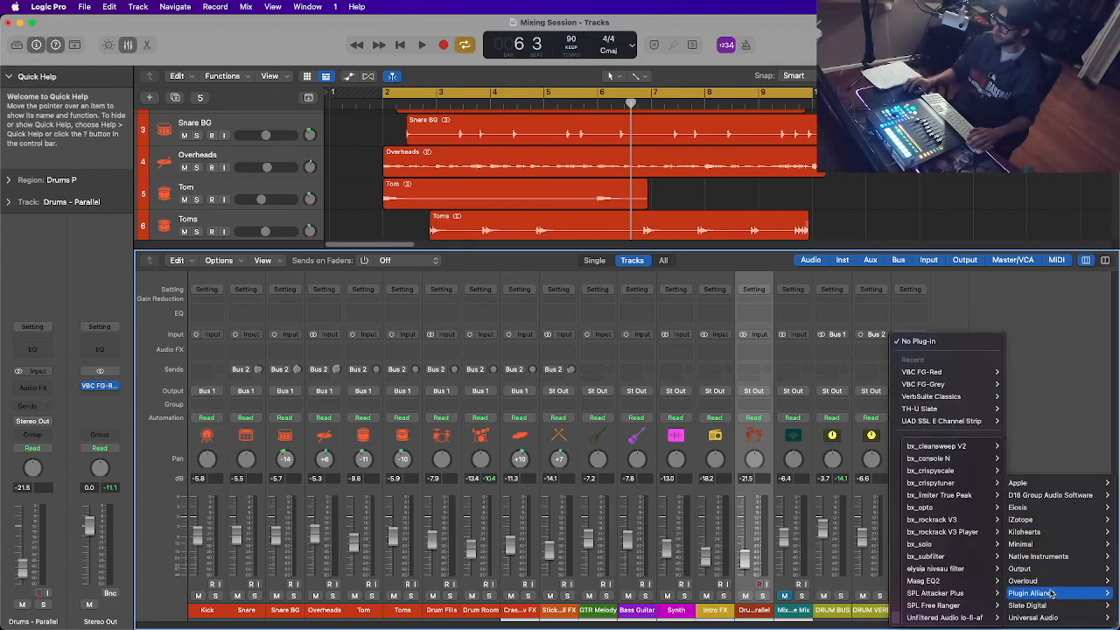
pyautogui.moveTo(1068, 524)
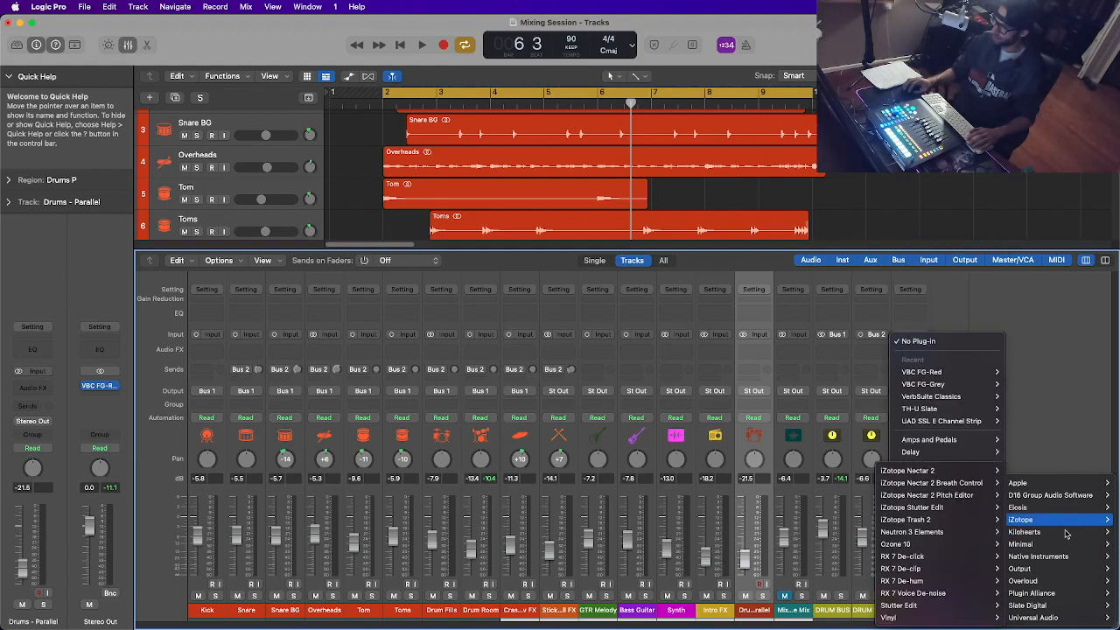
pyautogui.moveTo(1055, 615)
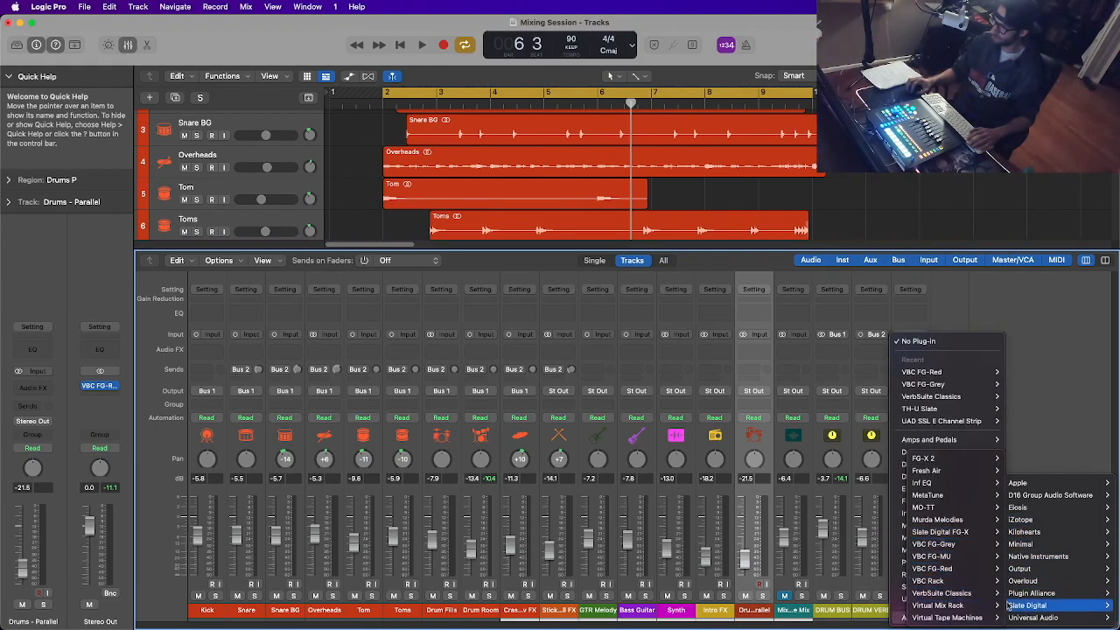
pyautogui.moveTo(969, 317)
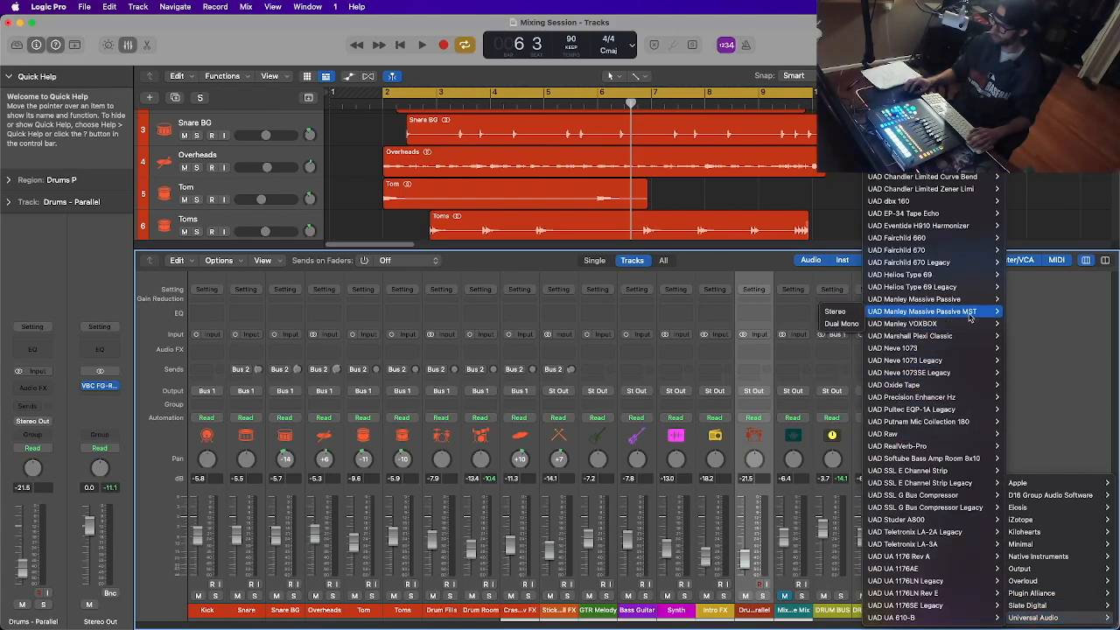
pyautogui.click(836, 312)
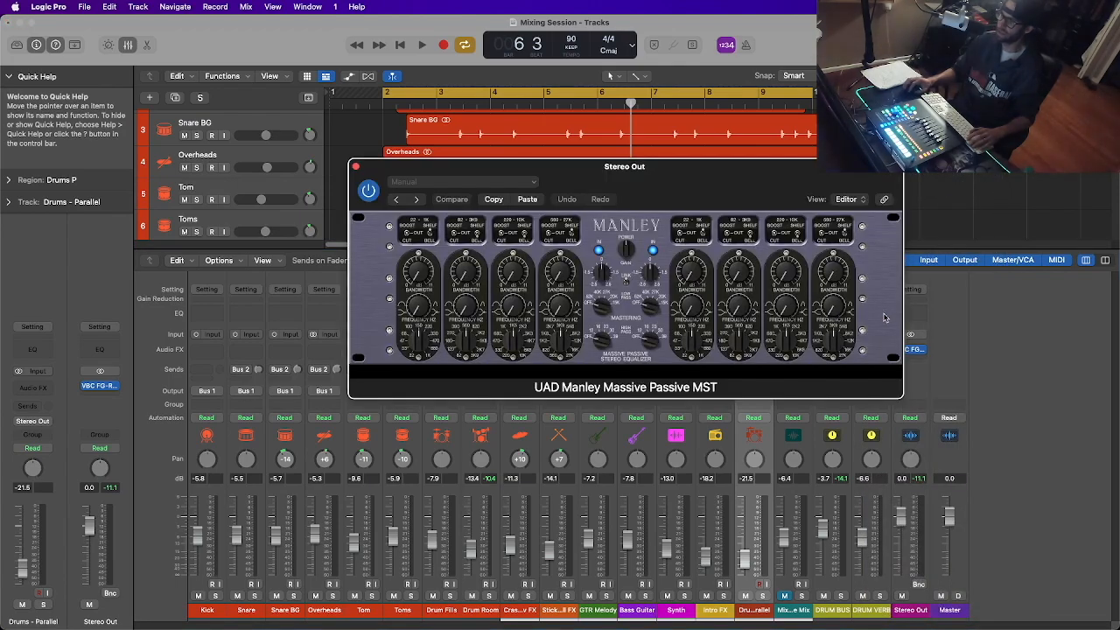
# Switch the Massive Passive's highest band (560–27K) to boost and adjust its frequency, moving the plug-in window clear of the channel strips
pyautogui.moveTo(682, 189); pyautogui.dragTo(686, 250)
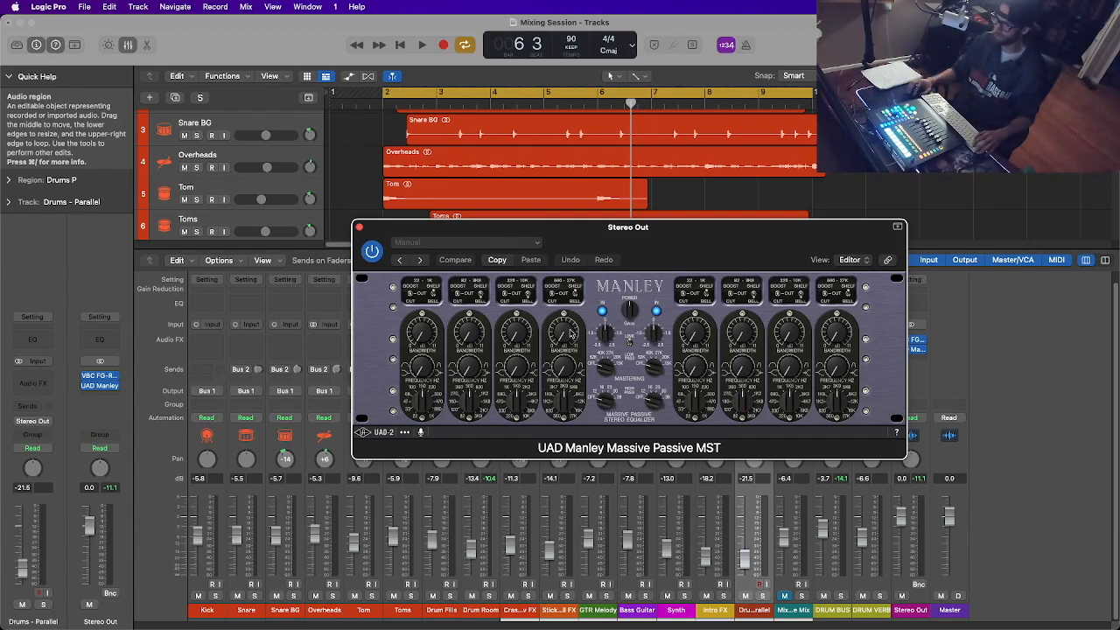
pyautogui.moveTo(630, 263); pyautogui.dragTo(593, 285)
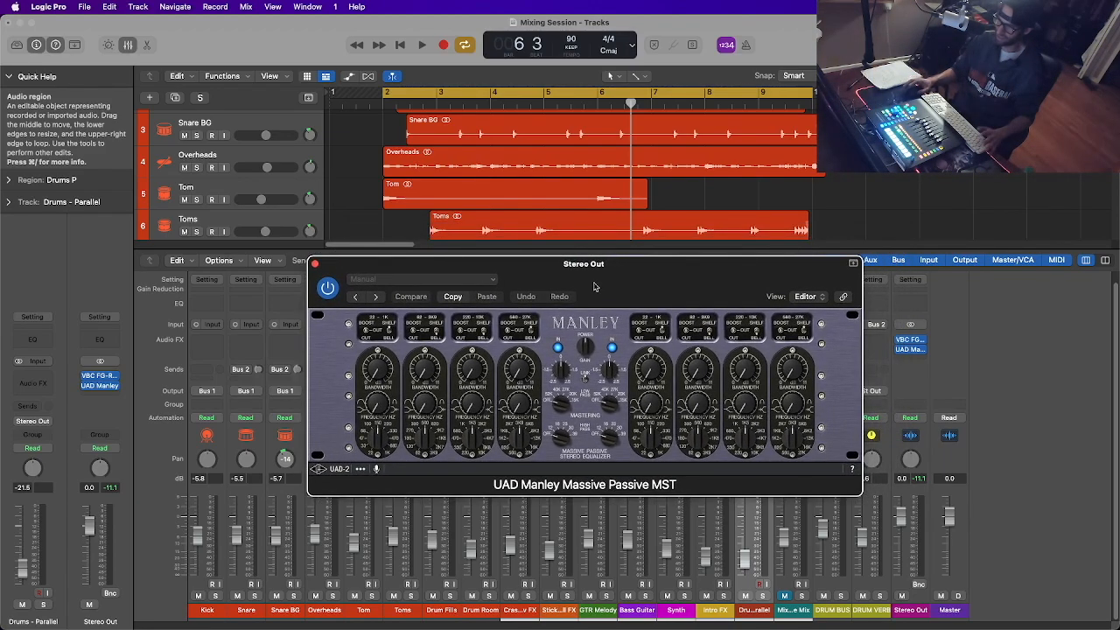
pyautogui.click(510, 330)
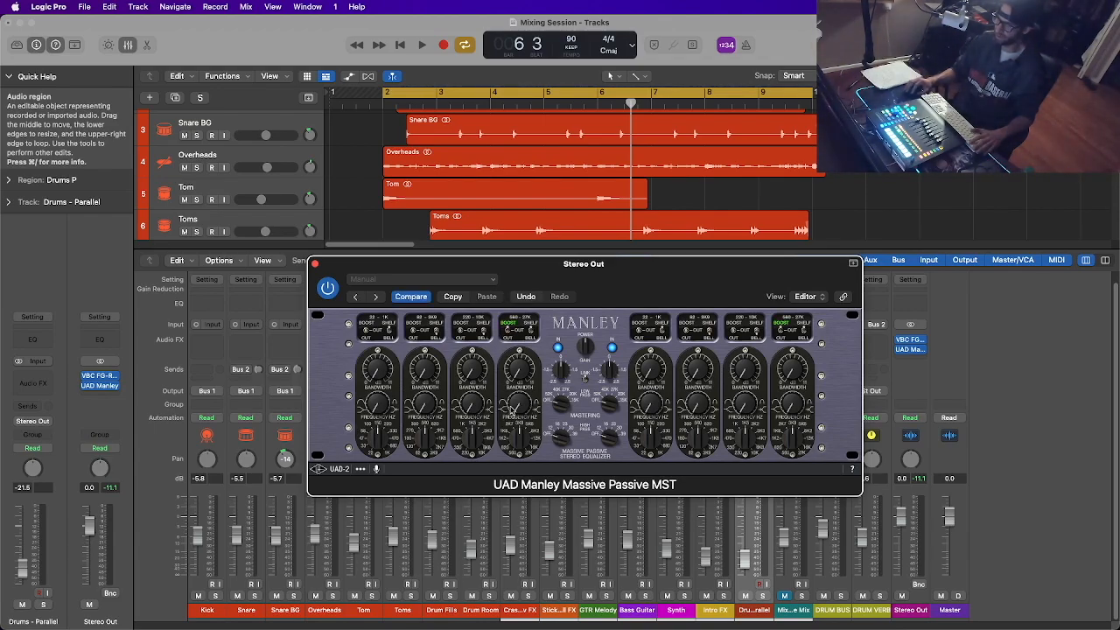
pyautogui.moveTo(526, 442); pyautogui.dragTo(525, 426)
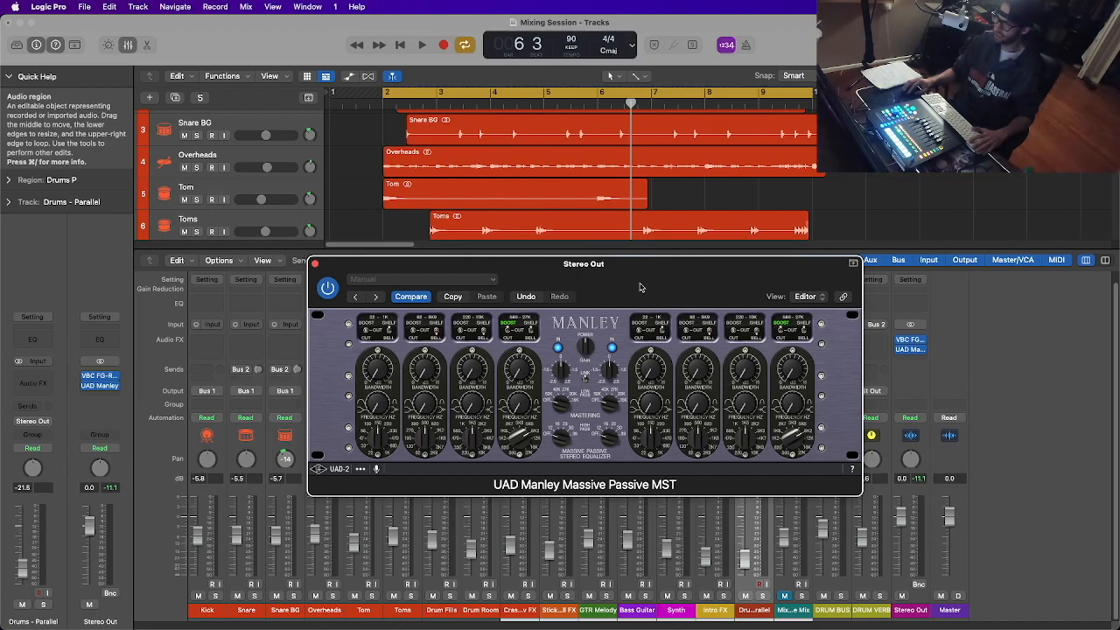
pyautogui.moveTo(640, 287); pyautogui.dragTo(776, 231)
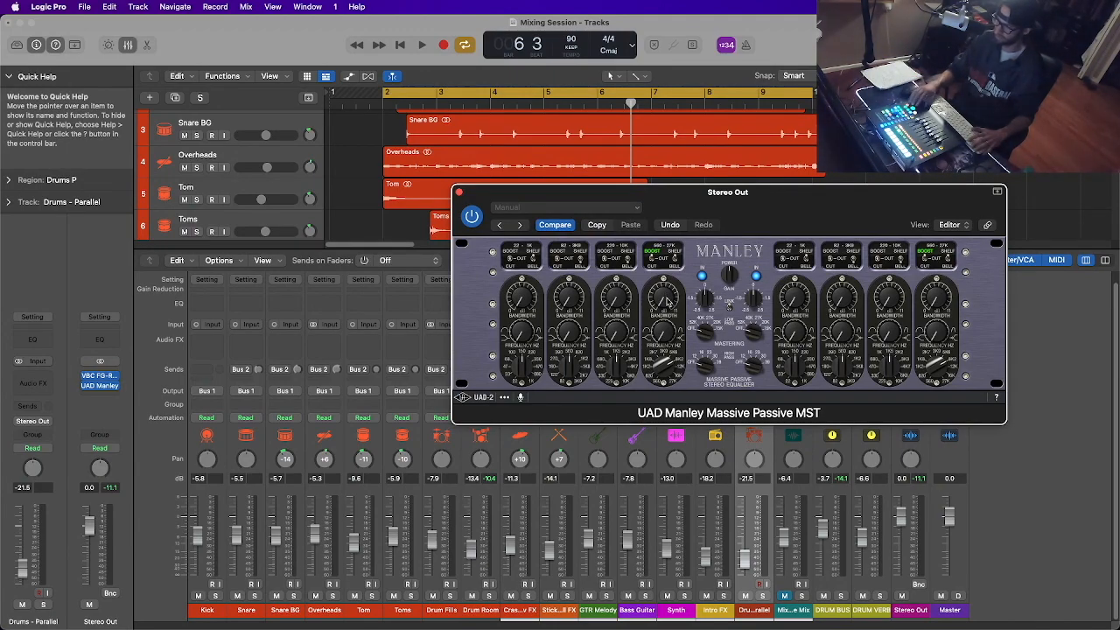
# Play the mix and compare it with the Massive Passive bypassed and engaged
pyautogui.press('space')
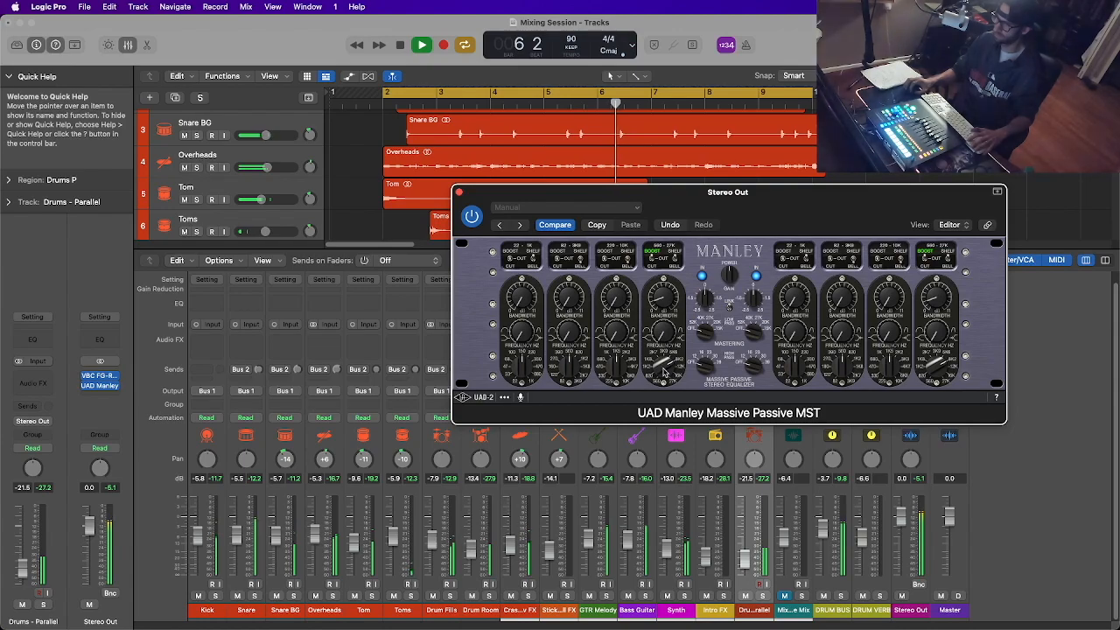
pyautogui.click(702, 277)
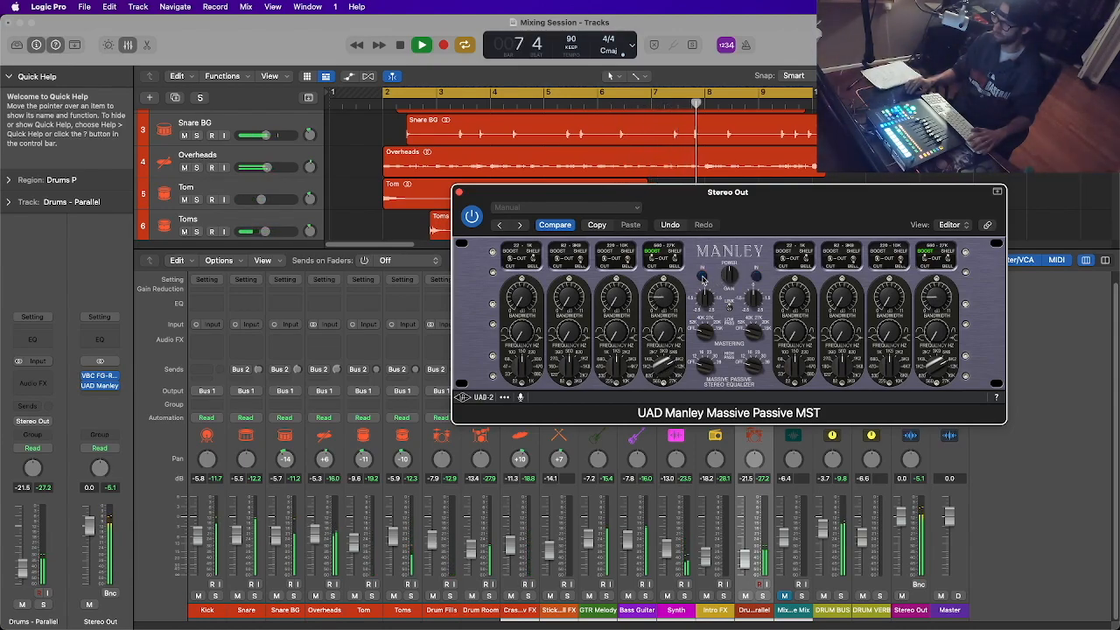
pyautogui.click(702, 278)
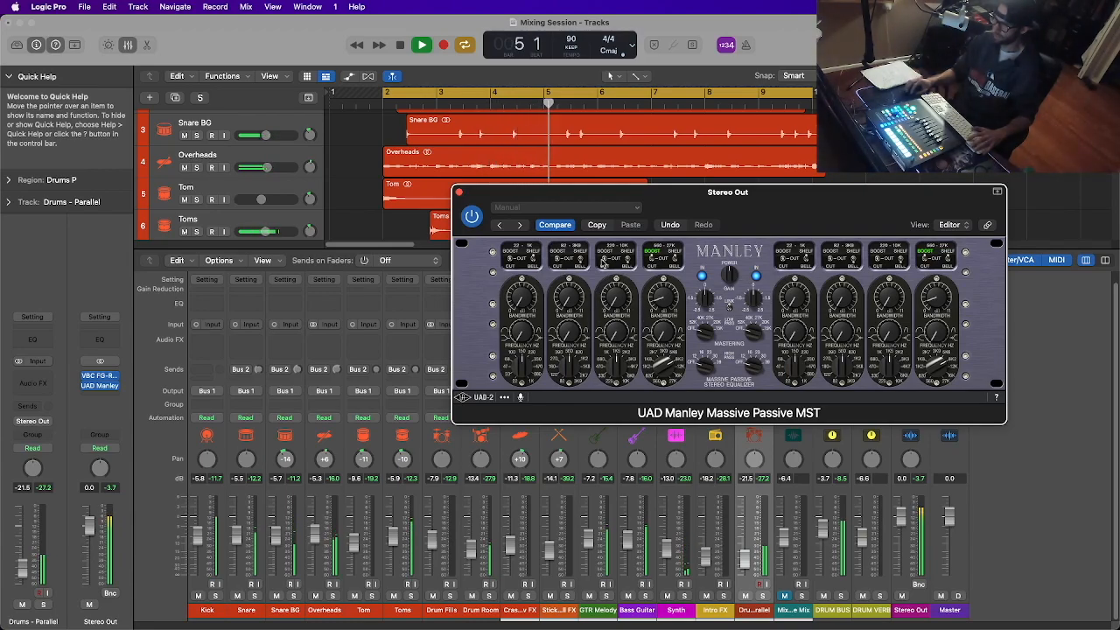
# Boost the Massive Passive's 220–10K band, check the EQ against bypass, and end playback before closing its window
pyautogui.click(605, 261)
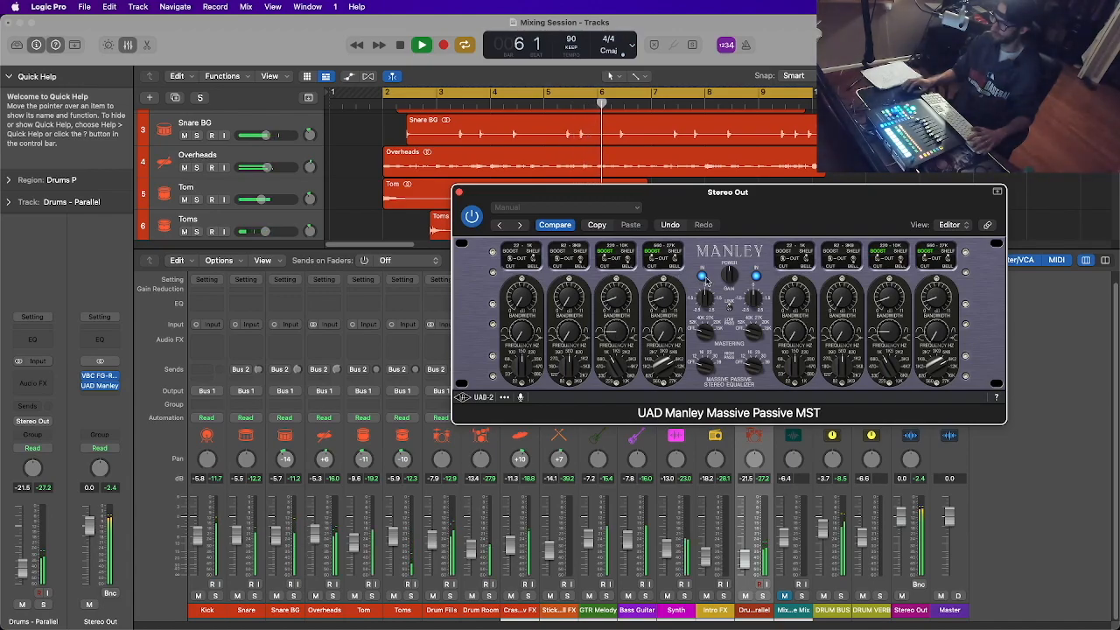
pyautogui.click(702, 277)
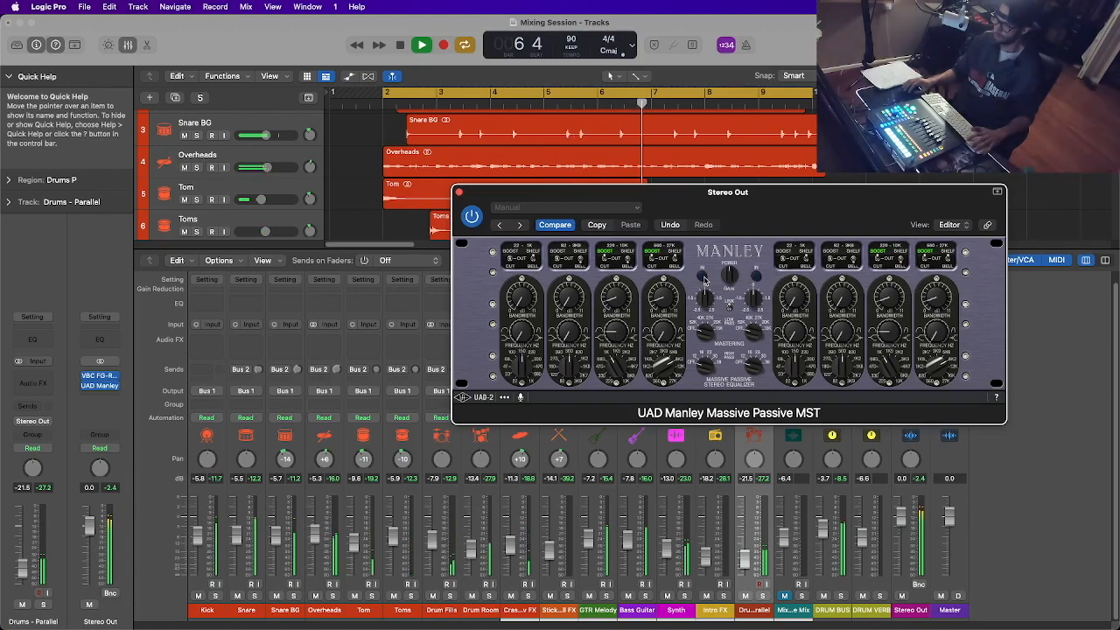
pyautogui.click(703, 277)
pyautogui.press('space')
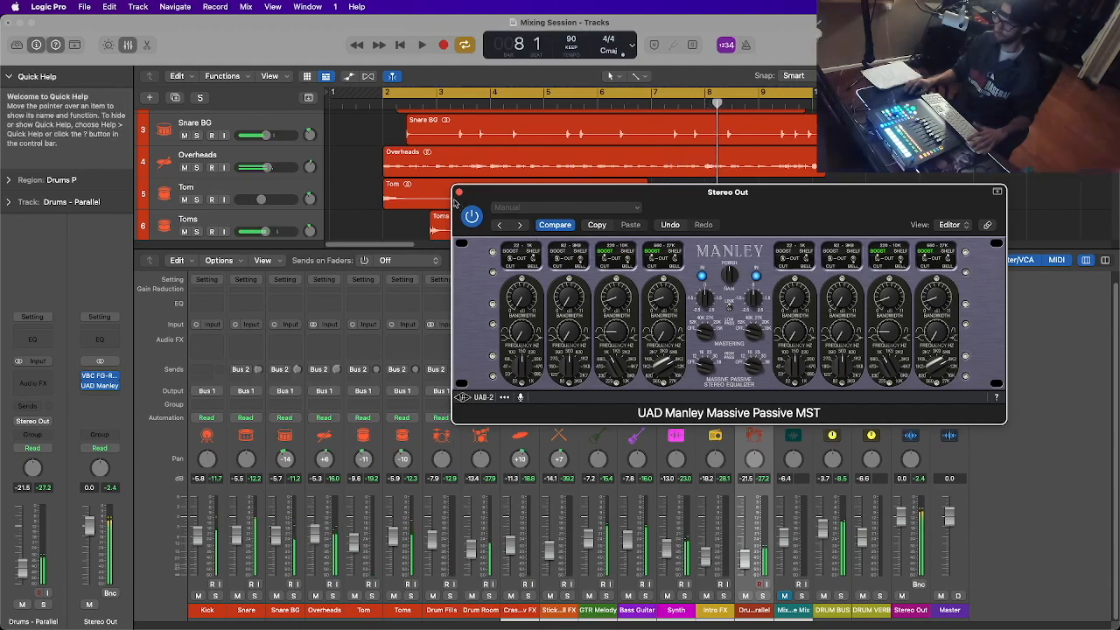
pyautogui.click(458, 193)
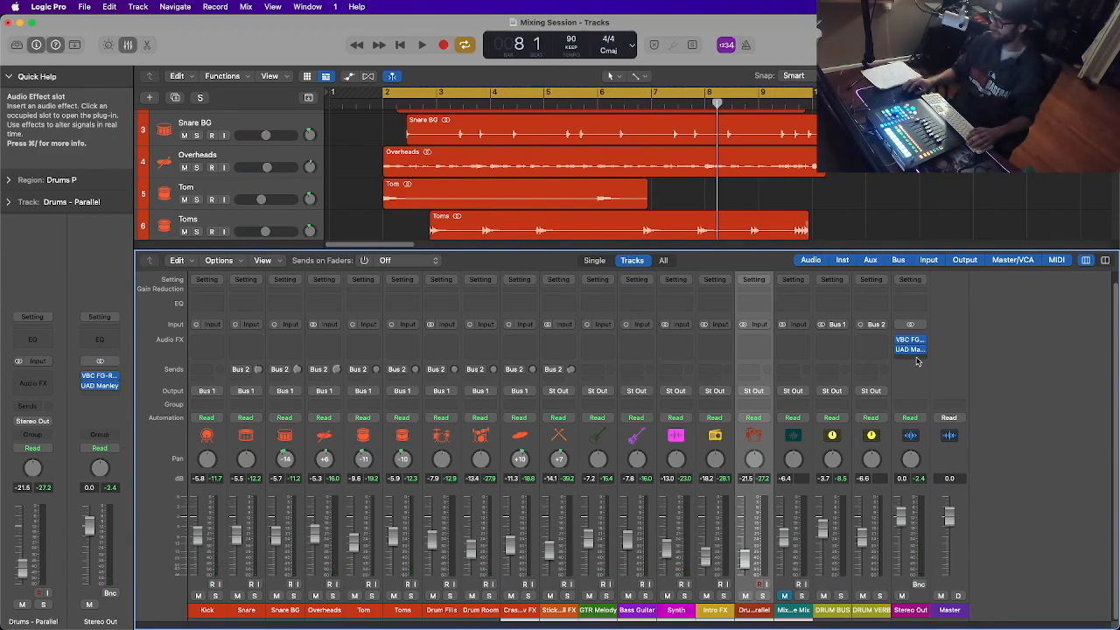
# Insert a stereo Slate Digital Inf EQ below the Manley EQ on the Stereo Out
pyautogui.click(916, 358)
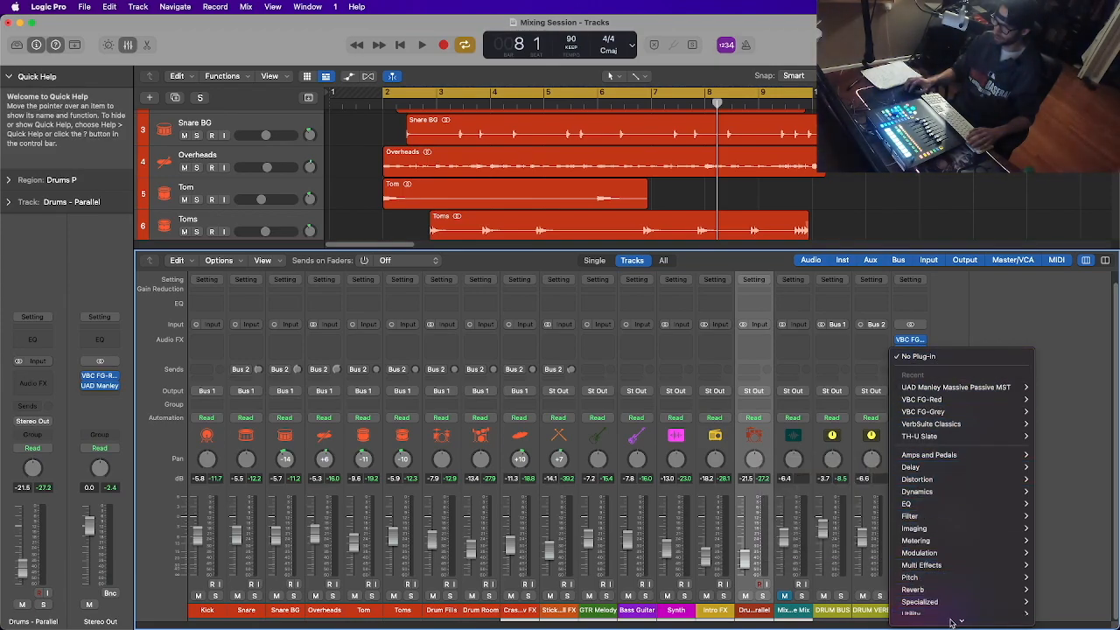
pyautogui.moveTo(951, 623)
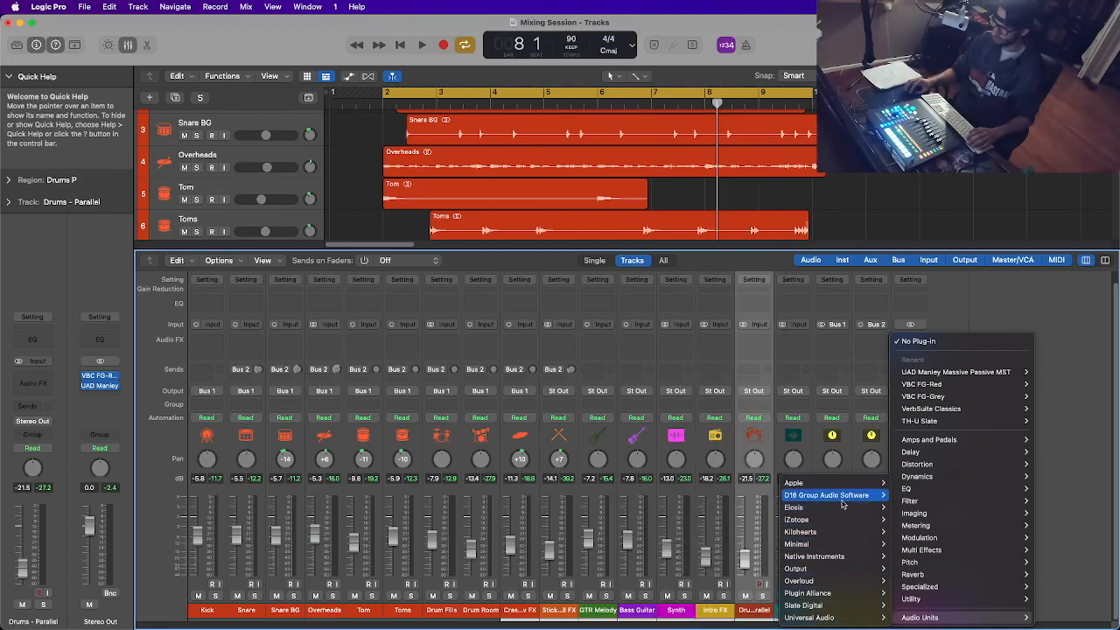
pyautogui.moveTo(834, 533)
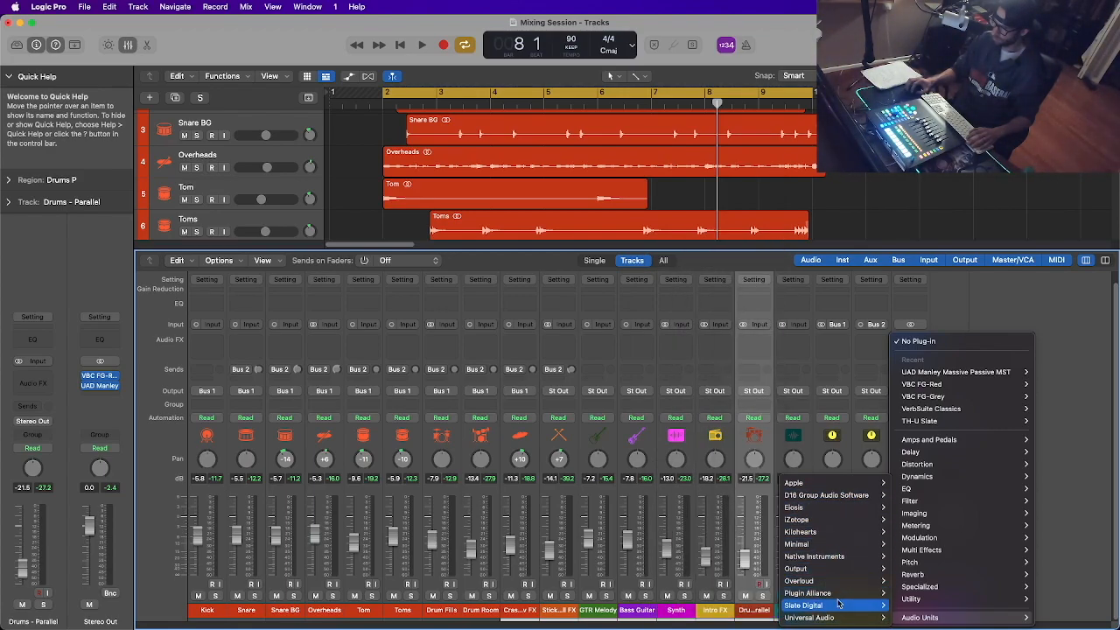
pyautogui.moveTo(814, 605)
pyautogui.moveTo(731, 486)
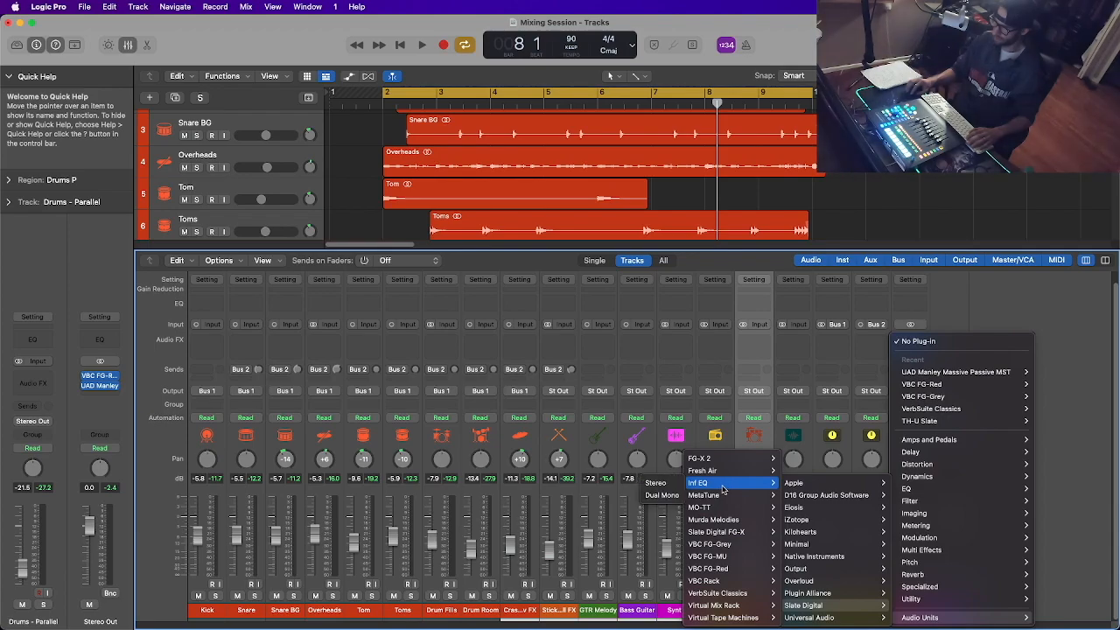
pyautogui.click(666, 486)
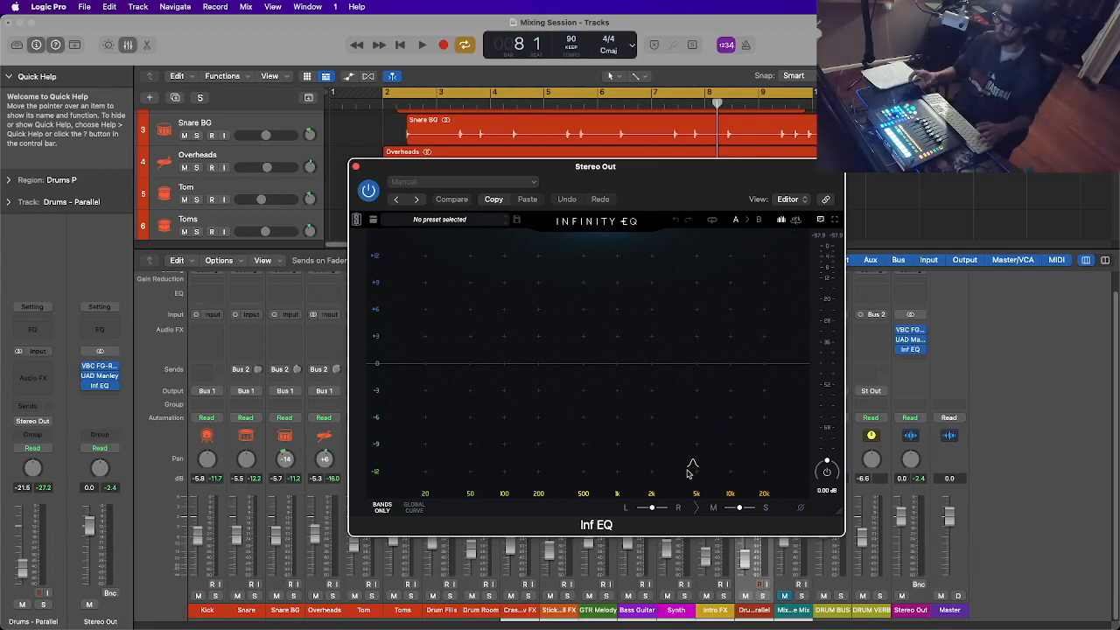
pyautogui.moveTo(662, 182); pyautogui.dragTo(626, 171)
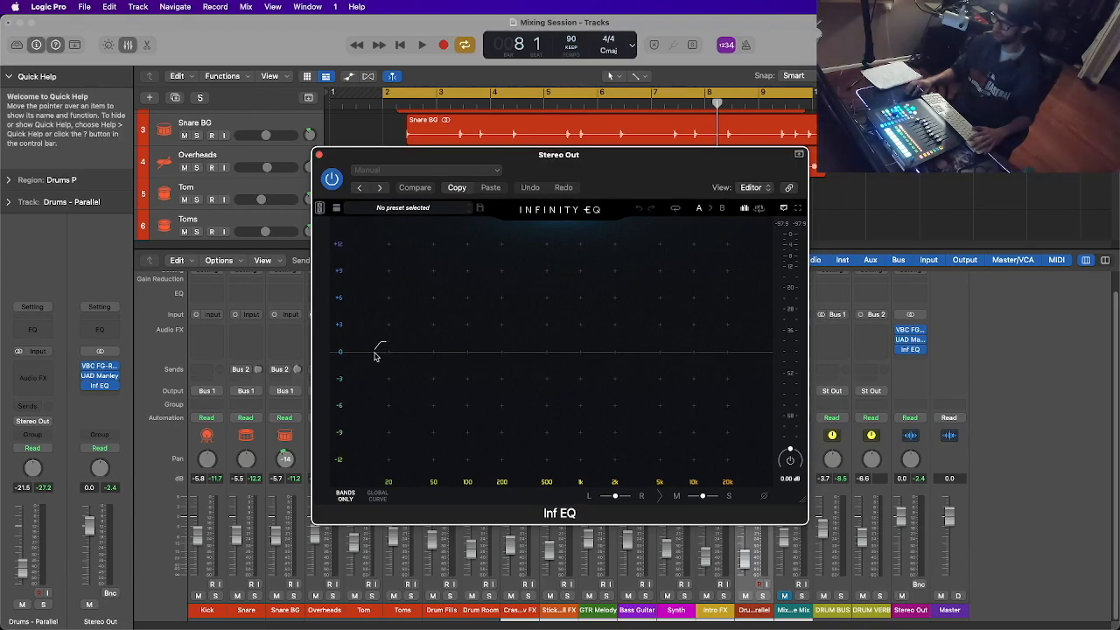
# Add a low-cut band at about 24.1 Hz in Inf EQ and steepen its slope while the mix plays
pyautogui.moveTo(375, 353); pyautogui.dragTo(400, 363)
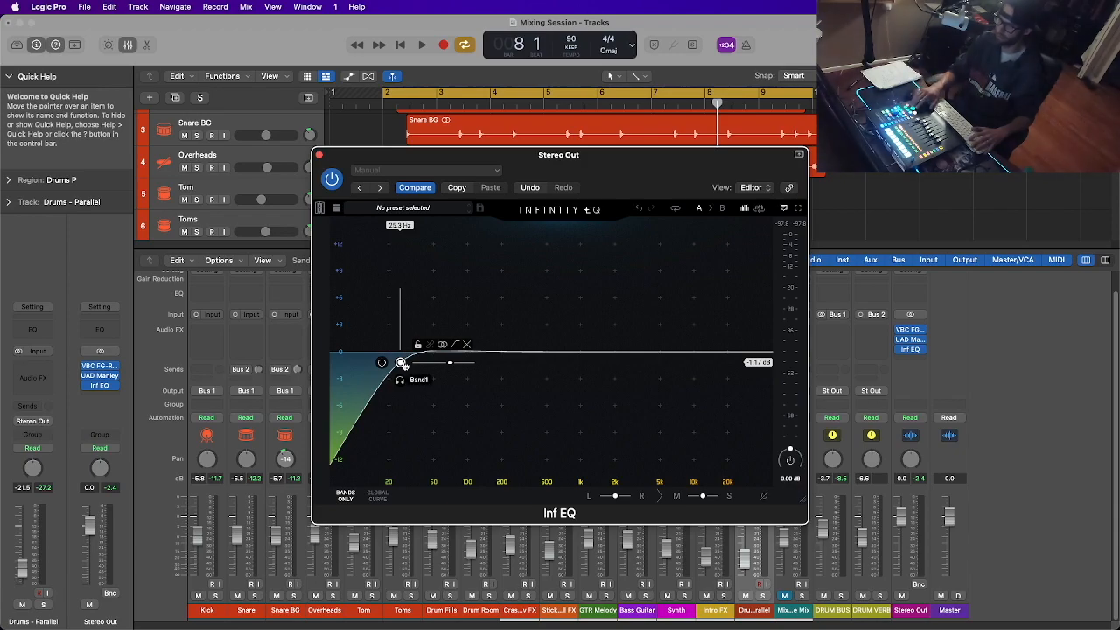
pyautogui.press('space')
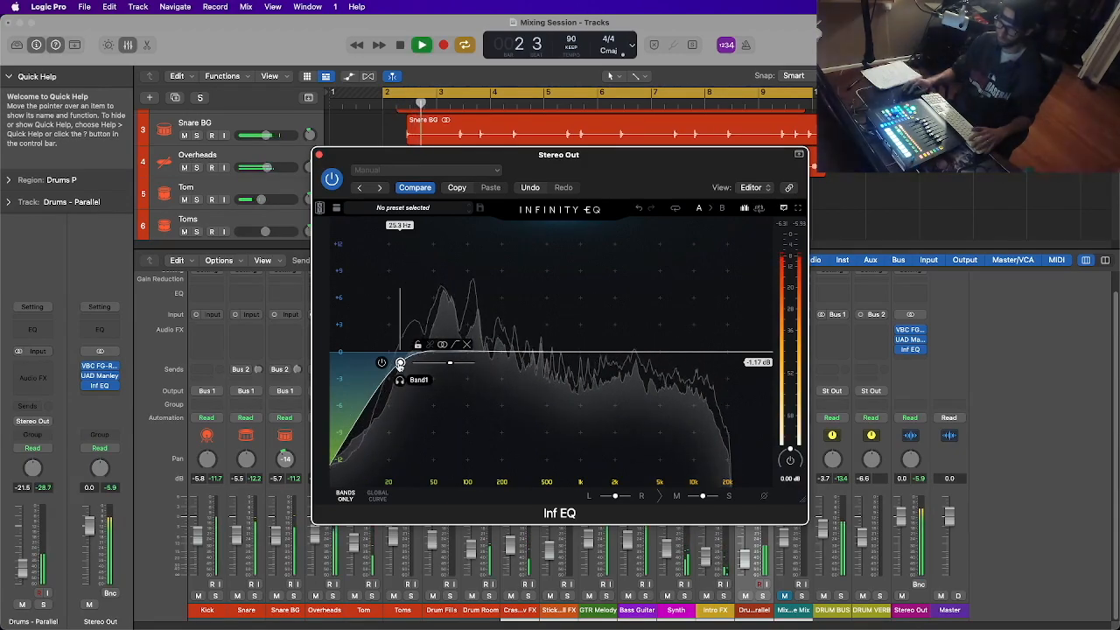
pyautogui.scroll(5, 398, 361)
pyautogui.moveTo(397, 373); pyautogui.dragTo(399, 374)
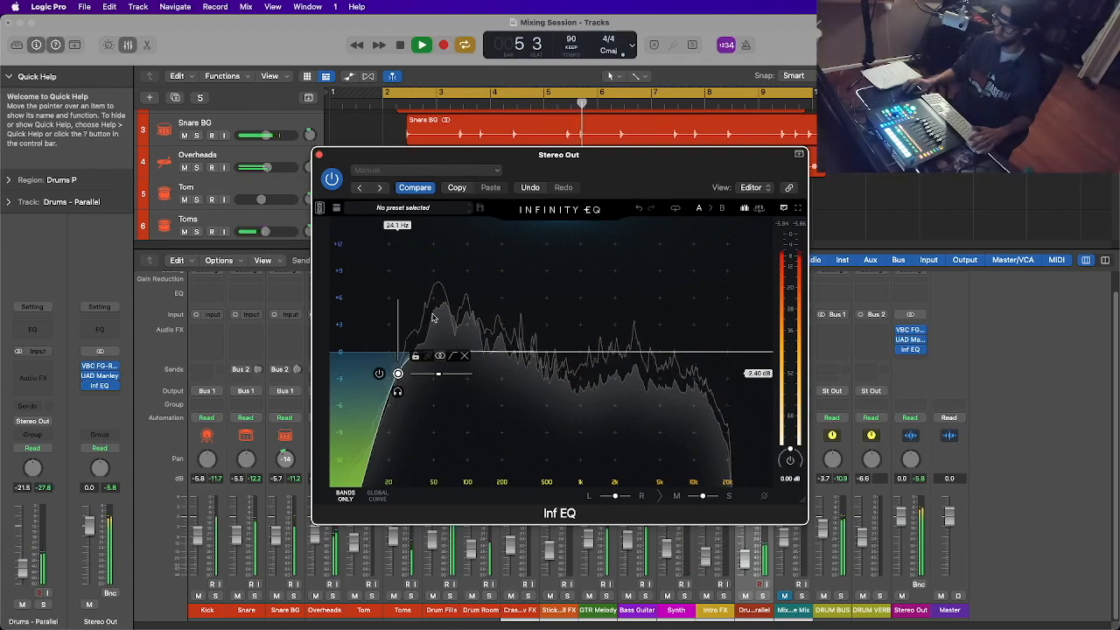
# Compare the mix with Inf EQ bypassed and engaged, then close its window
pyautogui.click(332, 180)
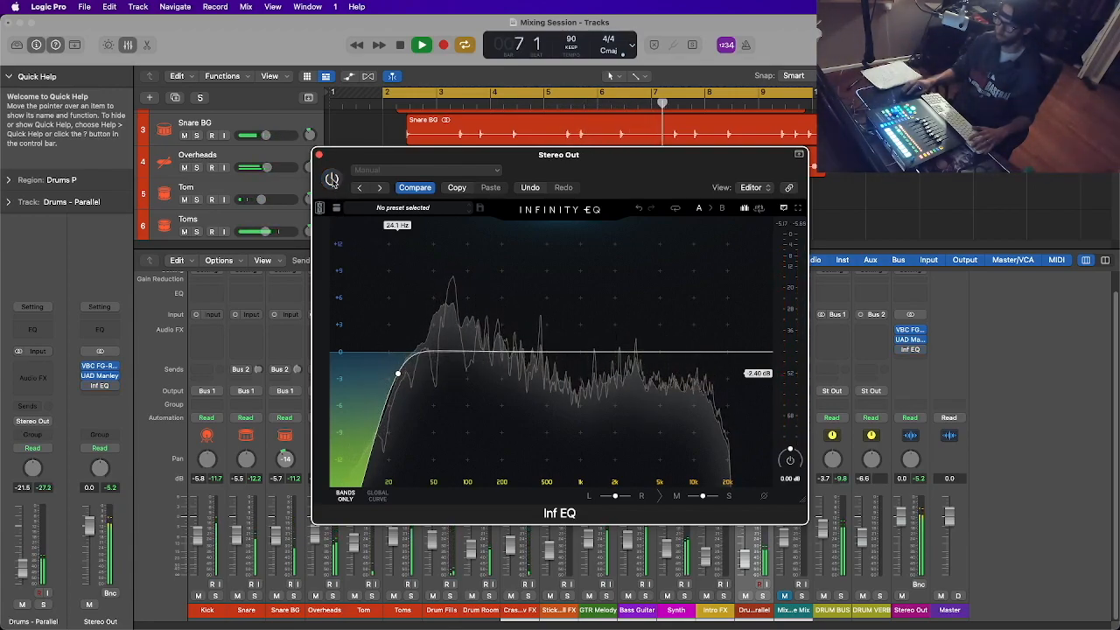
pyautogui.click(332, 179)
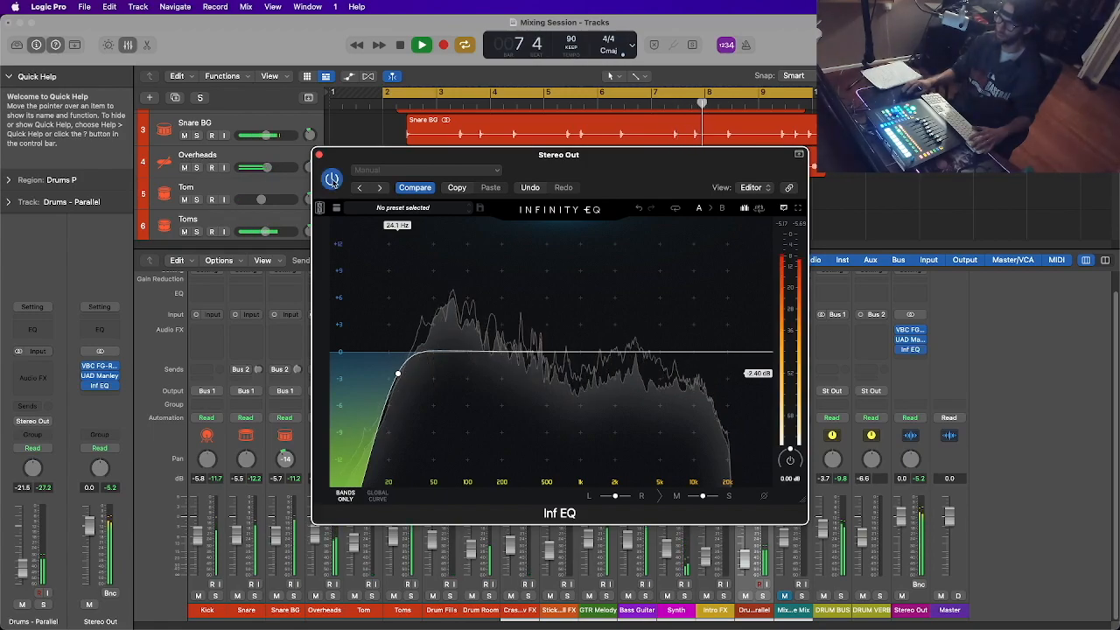
pyautogui.click(322, 155)
# Insert a stereo UAD Neve 1073 Legacy below Inf EQ on the Stereo Out
pyautogui.click(910, 340)
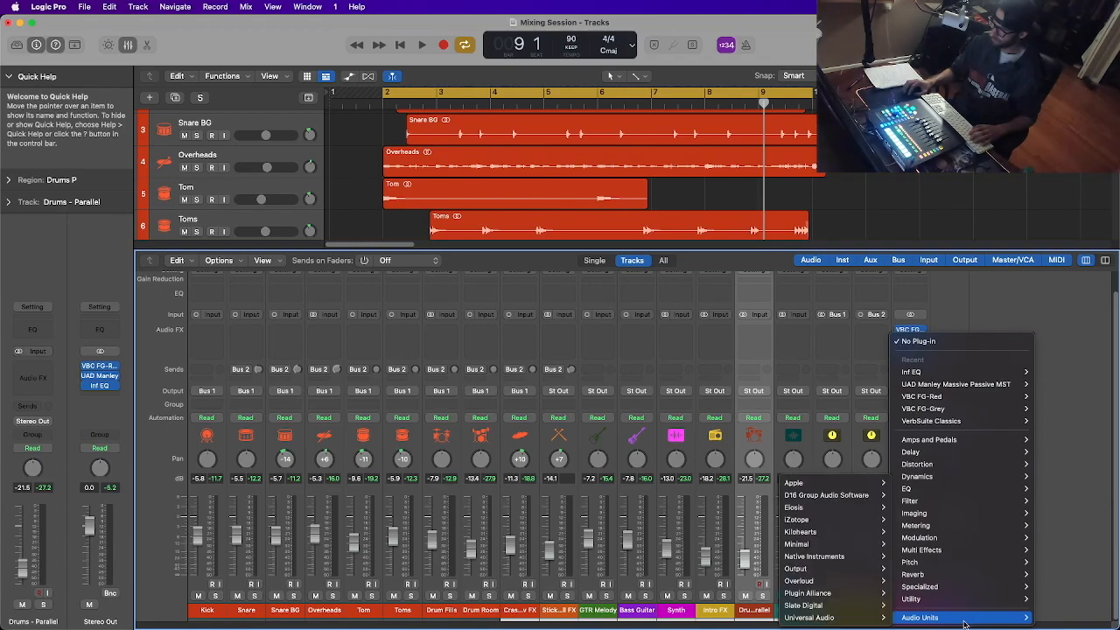
pyautogui.moveTo(864, 564)
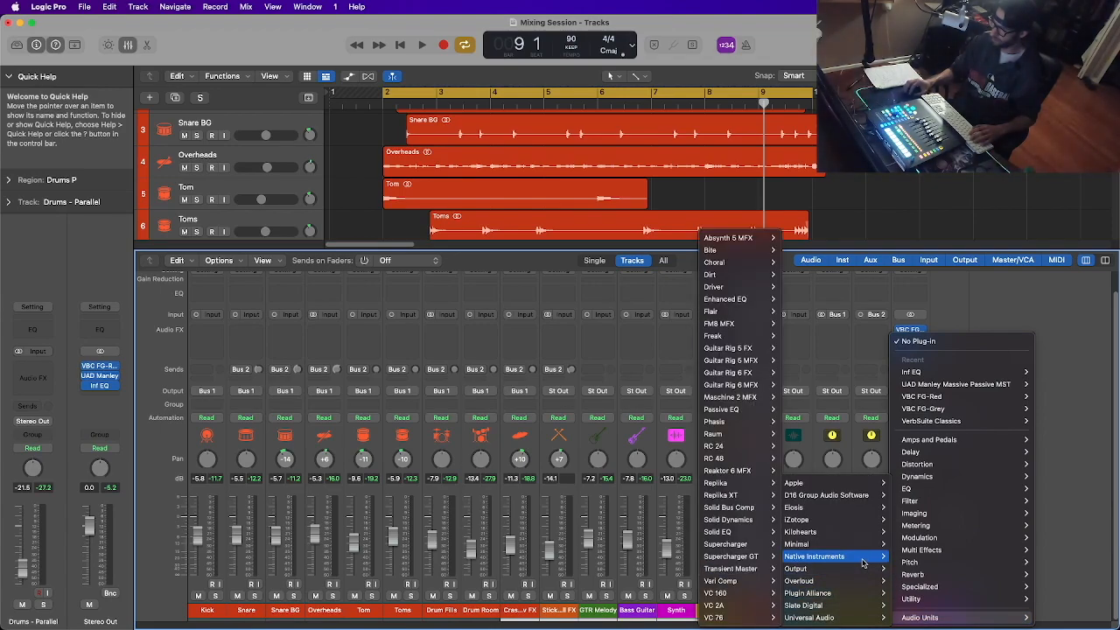
pyautogui.moveTo(865, 595)
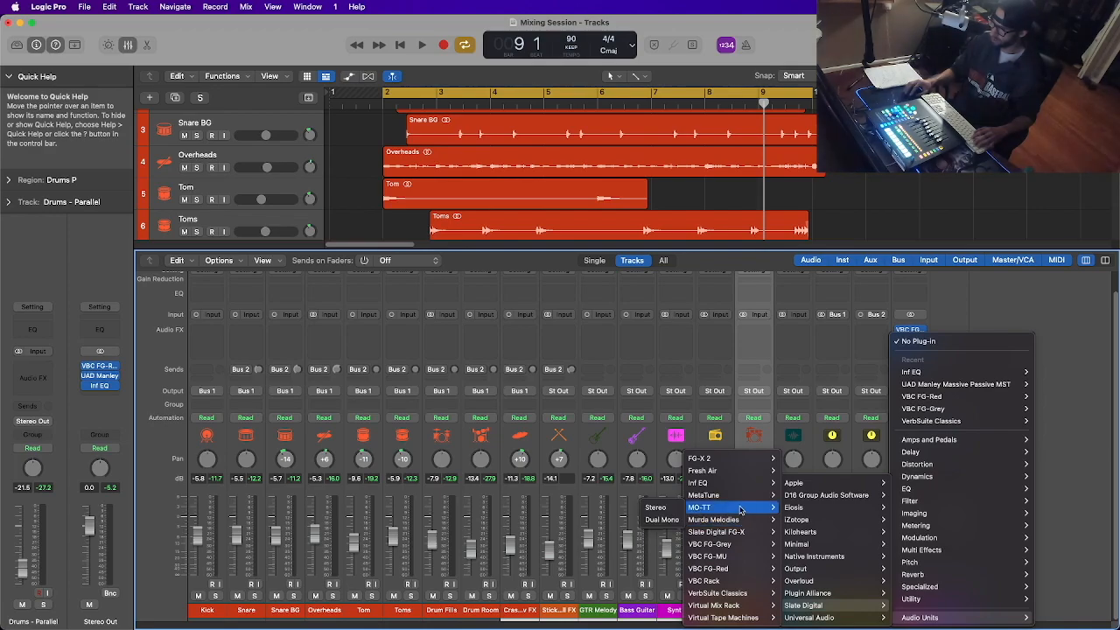
pyautogui.moveTo(744, 521)
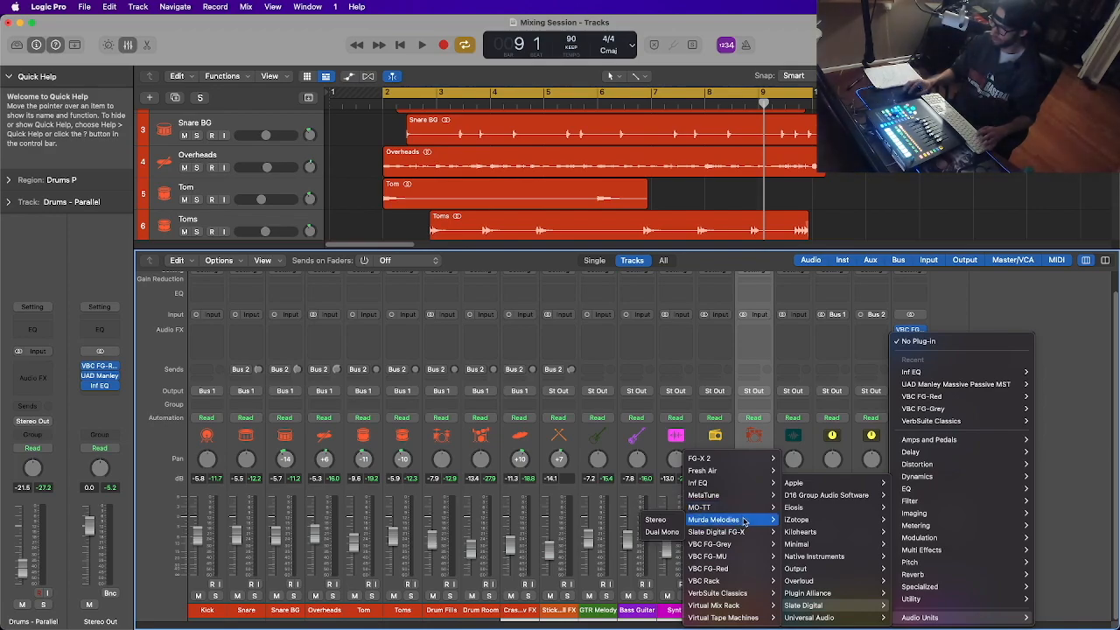
pyautogui.moveTo(756, 606)
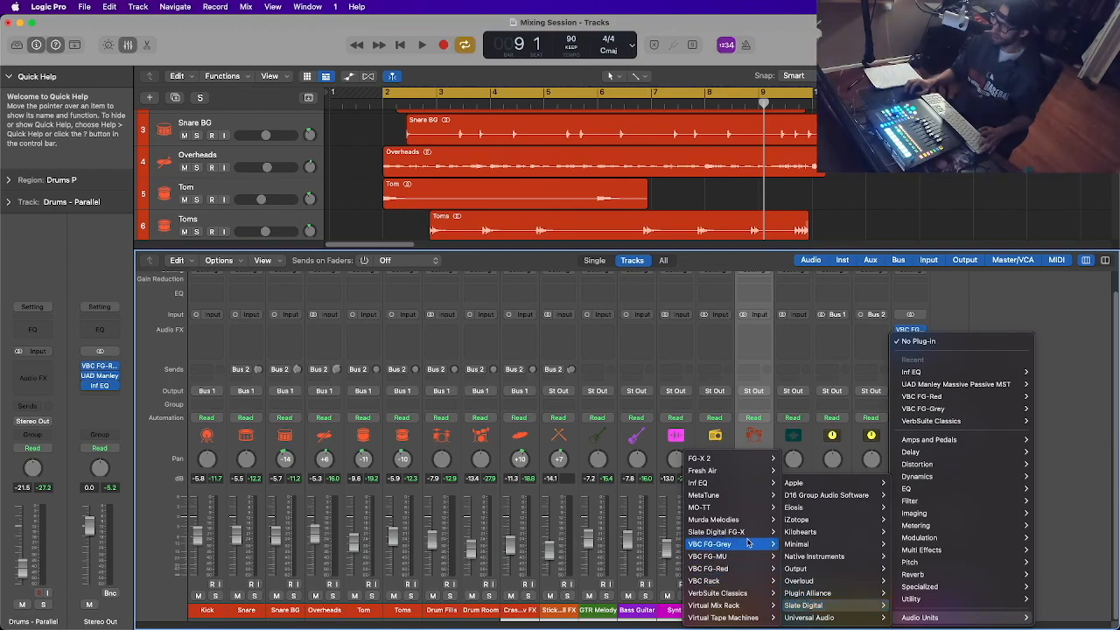
pyautogui.moveTo(740, 487)
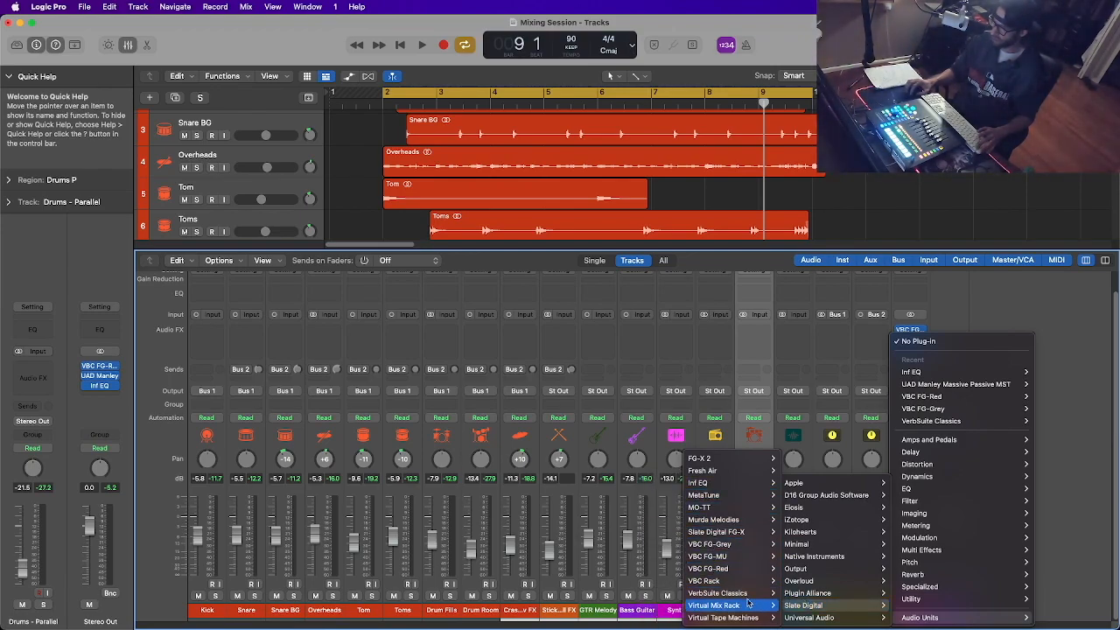
pyautogui.moveTo(807, 617)
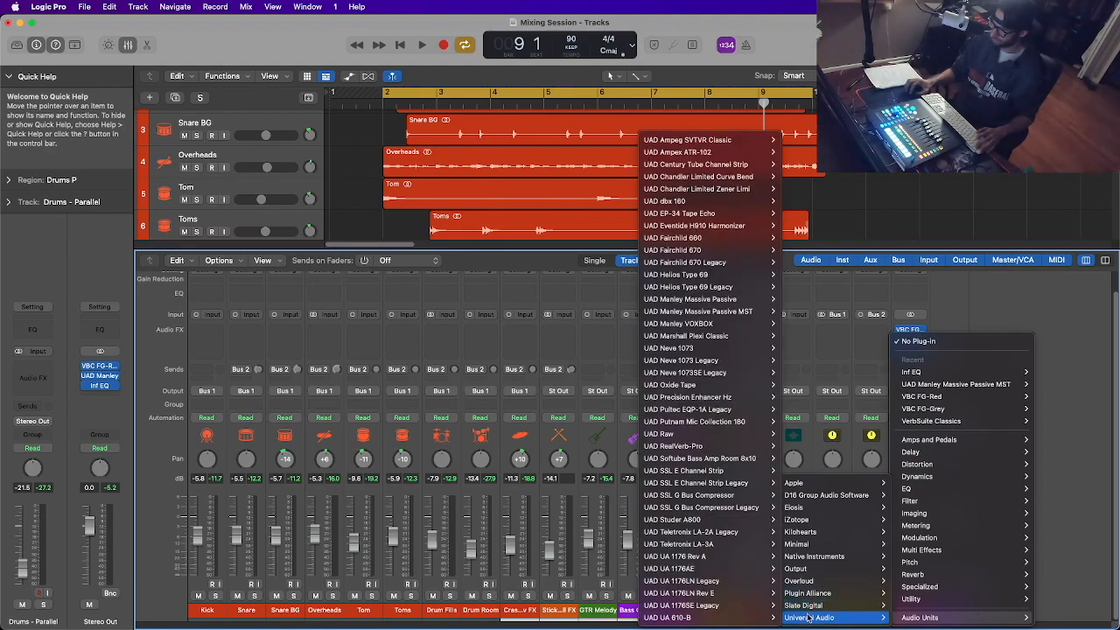
pyautogui.moveTo(753, 350)
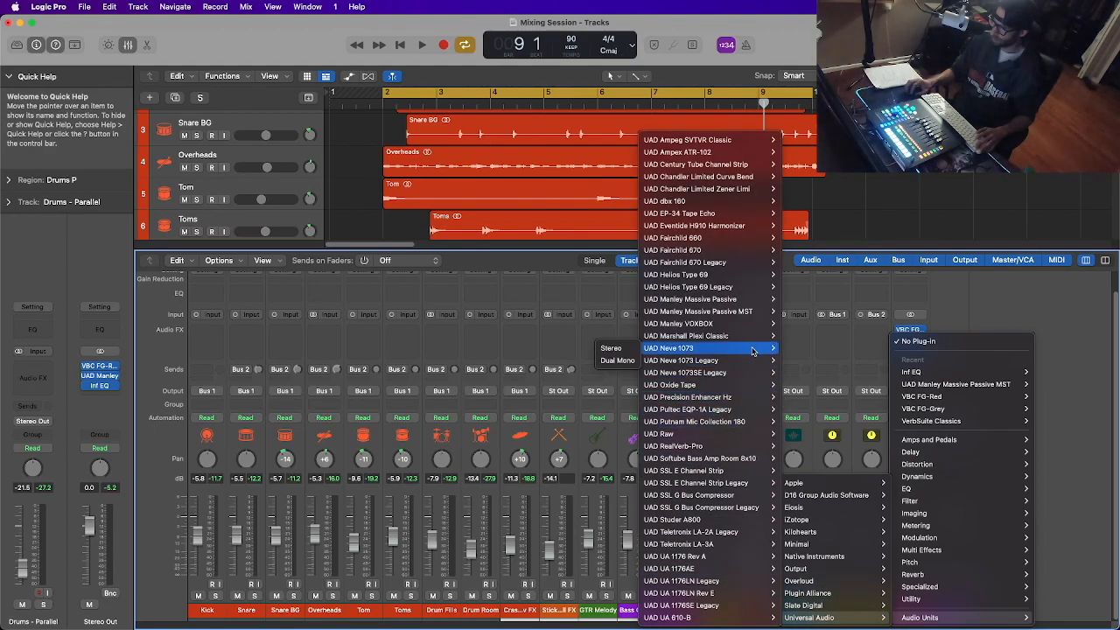
pyautogui.click(615, 350)
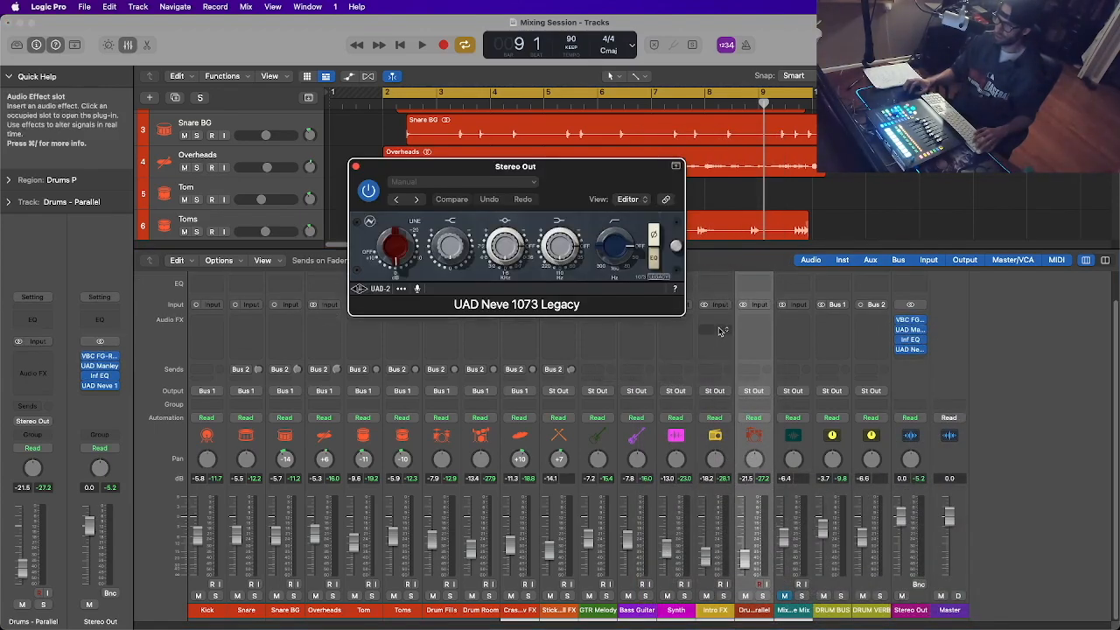
# Reposition the Neve 1073 window over the mixer and slightly adjust its red input gain knob
pyautogui.moveTo(552, 180); pyautogui.dragTo(613, 234)
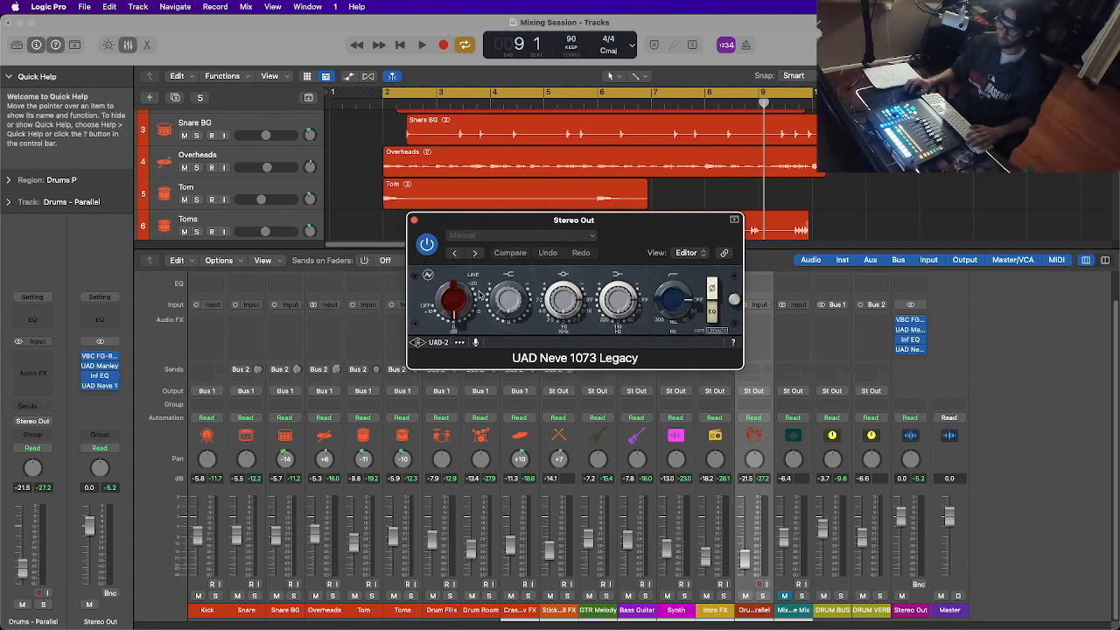
pyautogui.moveTo(587, 223); pyautogui.dragTo(661, 258)
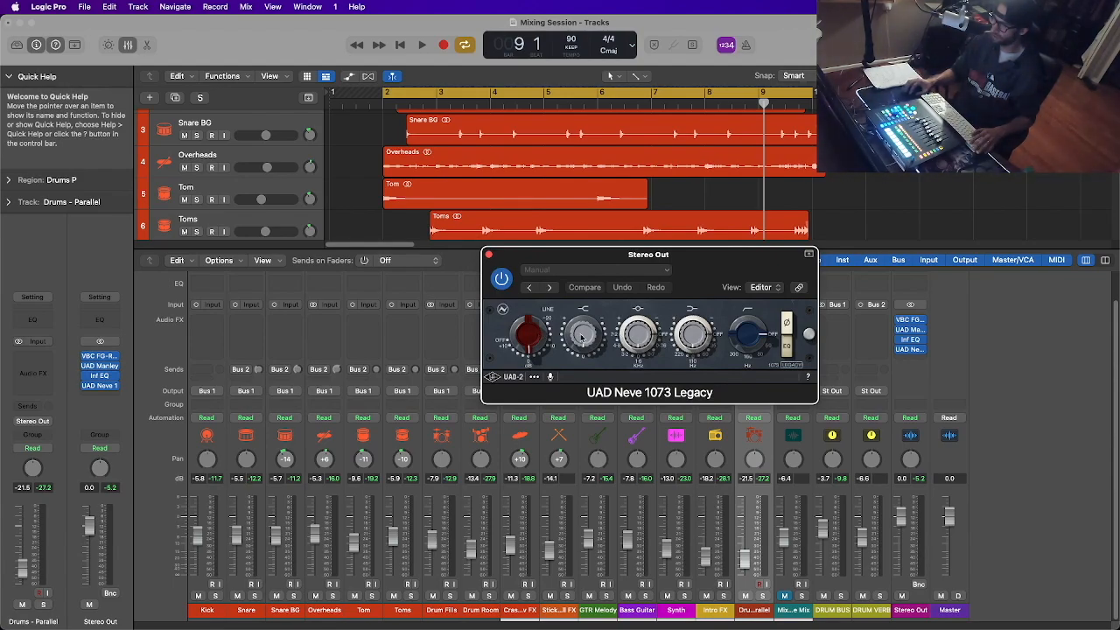
pyautogui.click(526, 340)
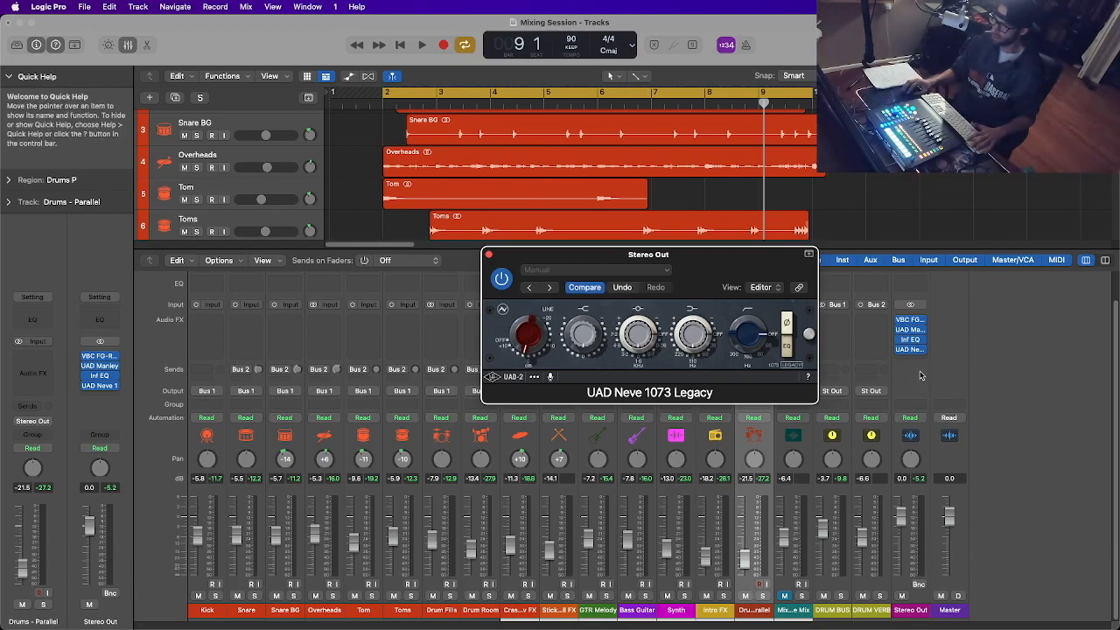
# During playback, select the channels from Kick through Drums - Parallel and lower their faders together, bringing Kick to about -7.4 dB
pyautogui.press('space')
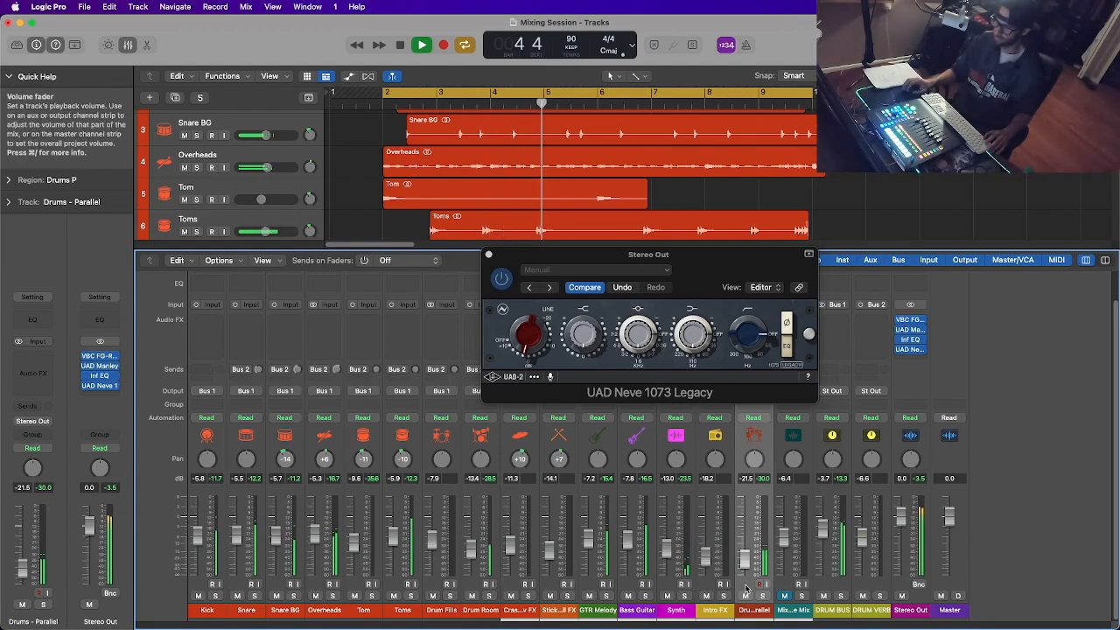
pyautogui.keyDown('shift'); pyautogui.click(207, 580); pyautogui.keyUp('shift')
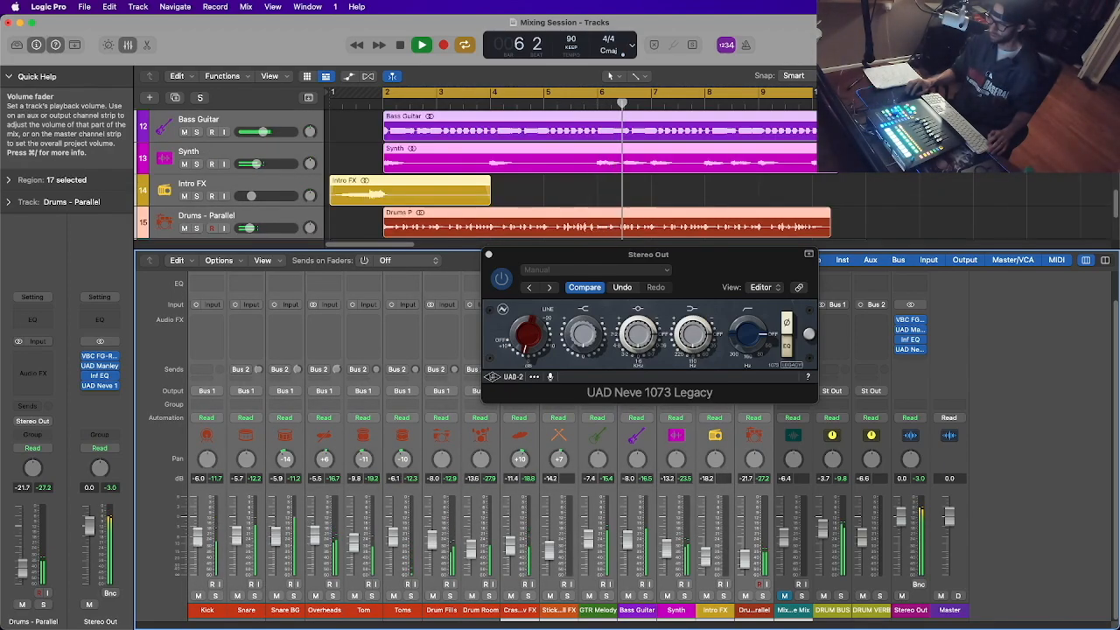
pyautogui.moveTo(198, 537); pyautogui.dragTo(198, 540)
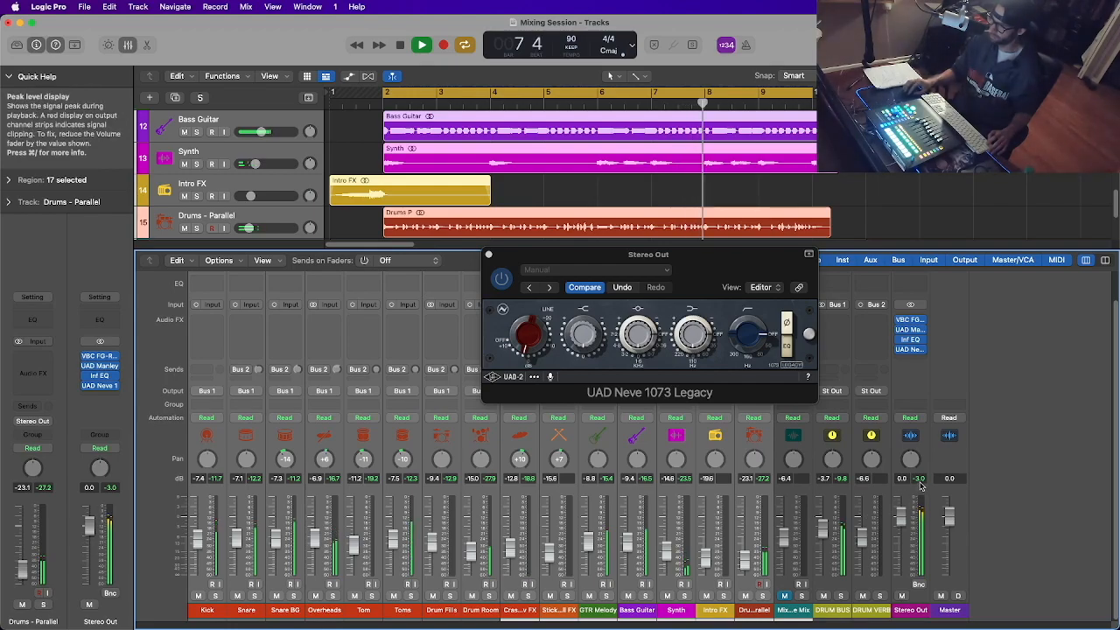
# Deselect the channel group and compare the mix with the Neve 1073 bypassed and engaged during playback
pyautogui.click(499, 276)
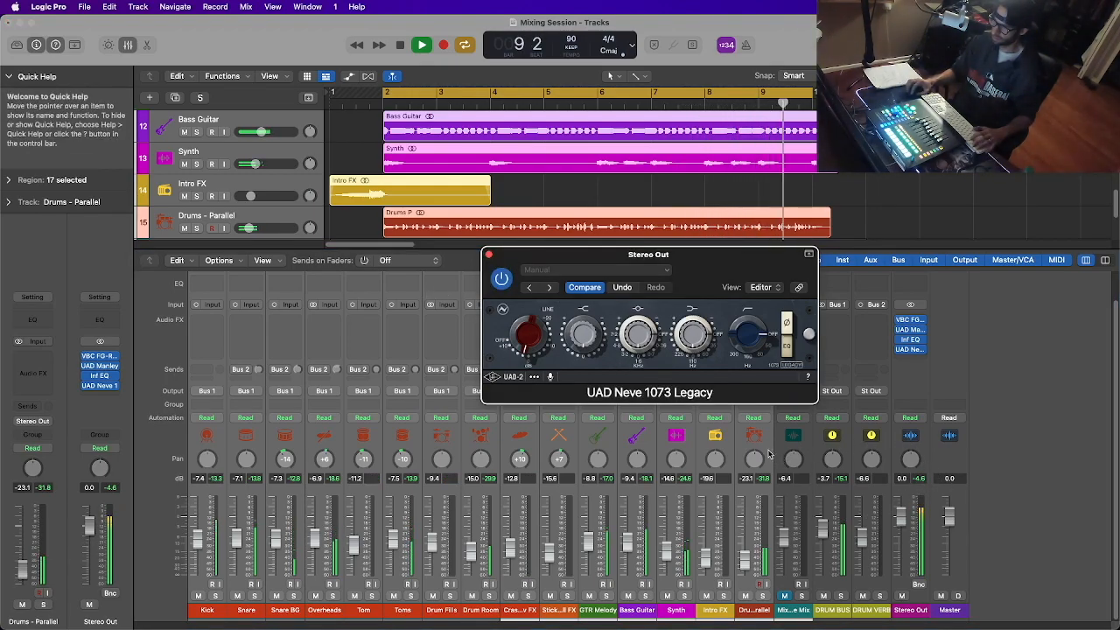
pyautogui.click(769, 452)
pyautogui.press('space')
pyautogui.click(503, 279)
pyautogui.press('space')
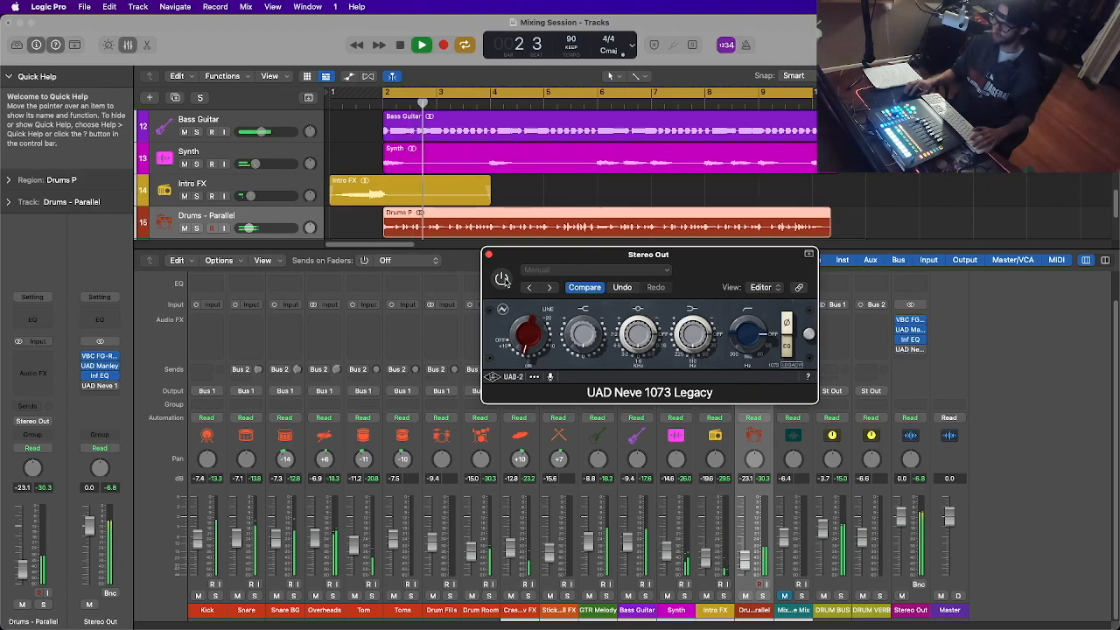
pyautogui.click(502, 278)
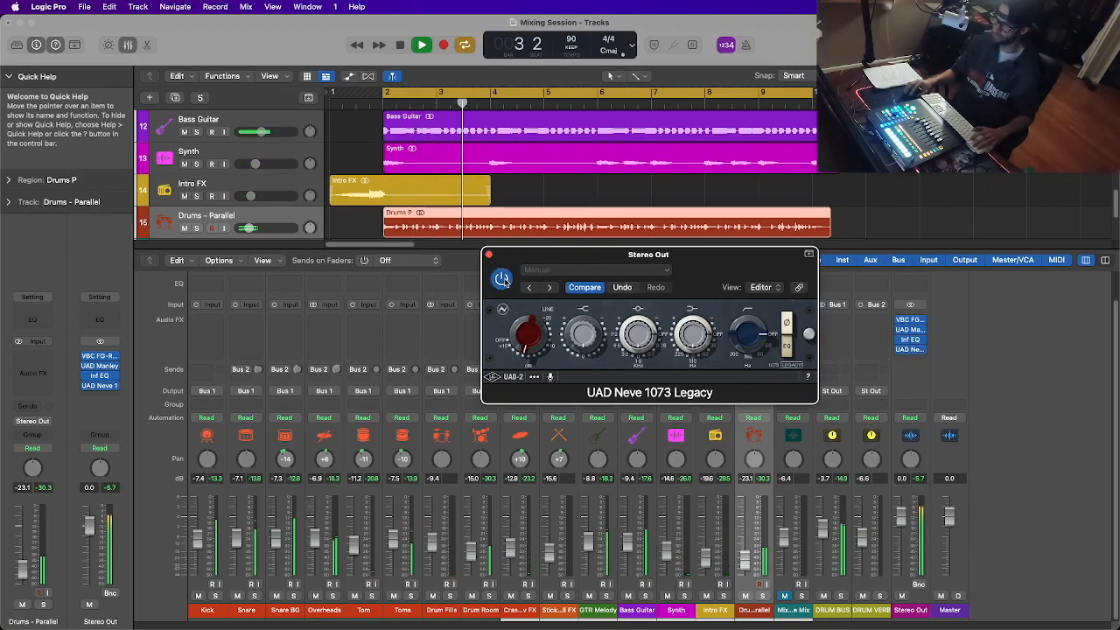
# Insert a stereo Slate Digital Virtual Mix Rack below the Neve on the Stereo Out and load VCC MixBuss into its first empty slot
pyautogui.click(921, 357)
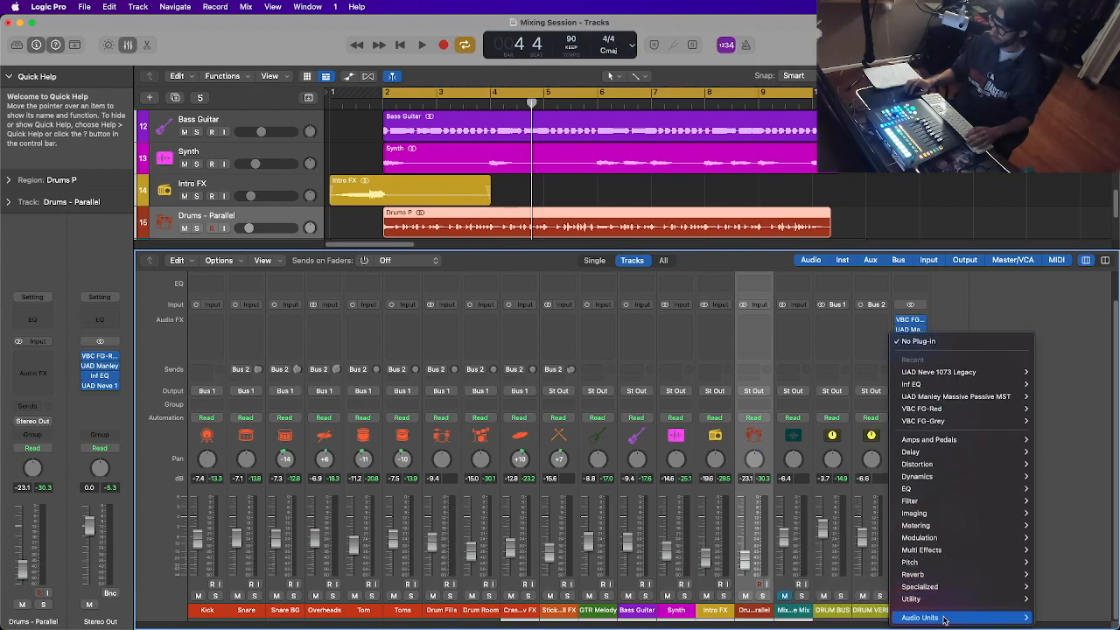
pyautogui.moveTo(944, 619)
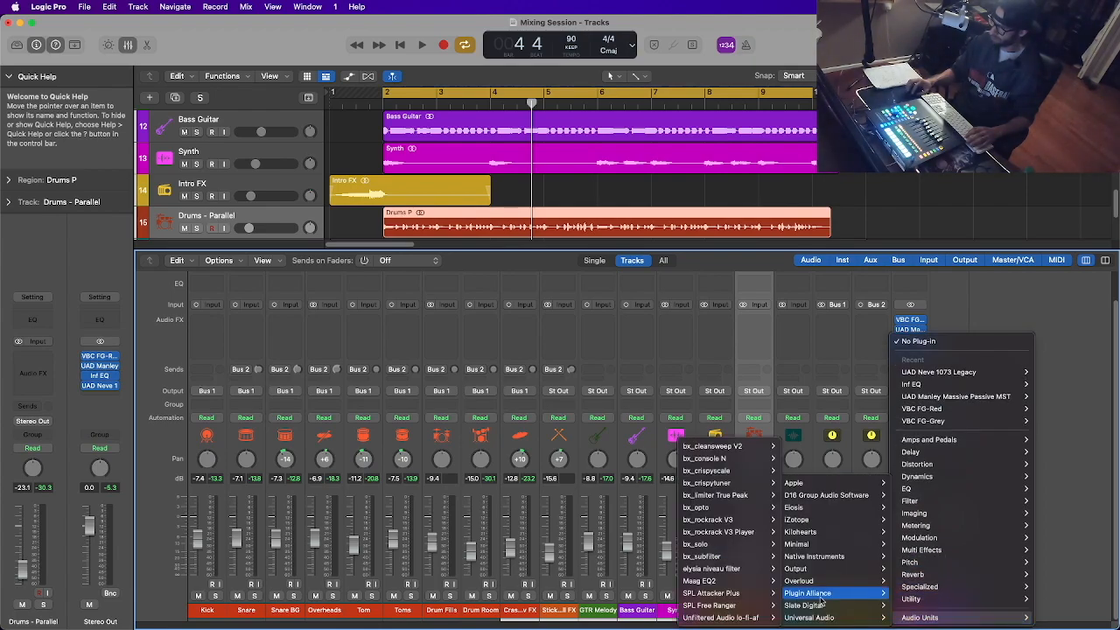
pyautogui.moveTo(814, 605)
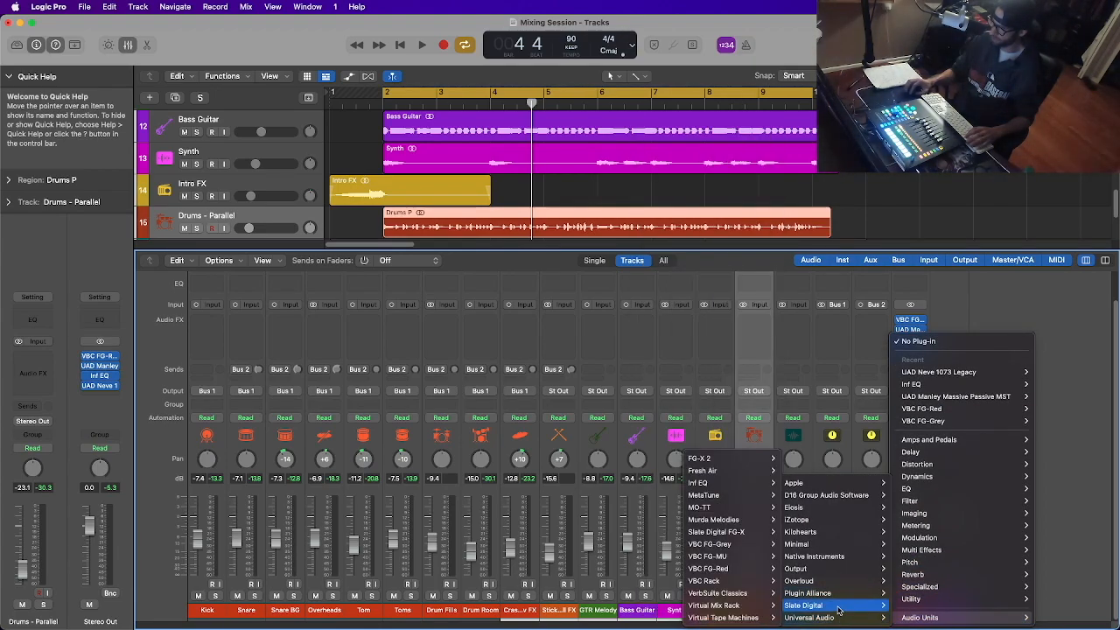
pyautogui.moveTo(755, 607)
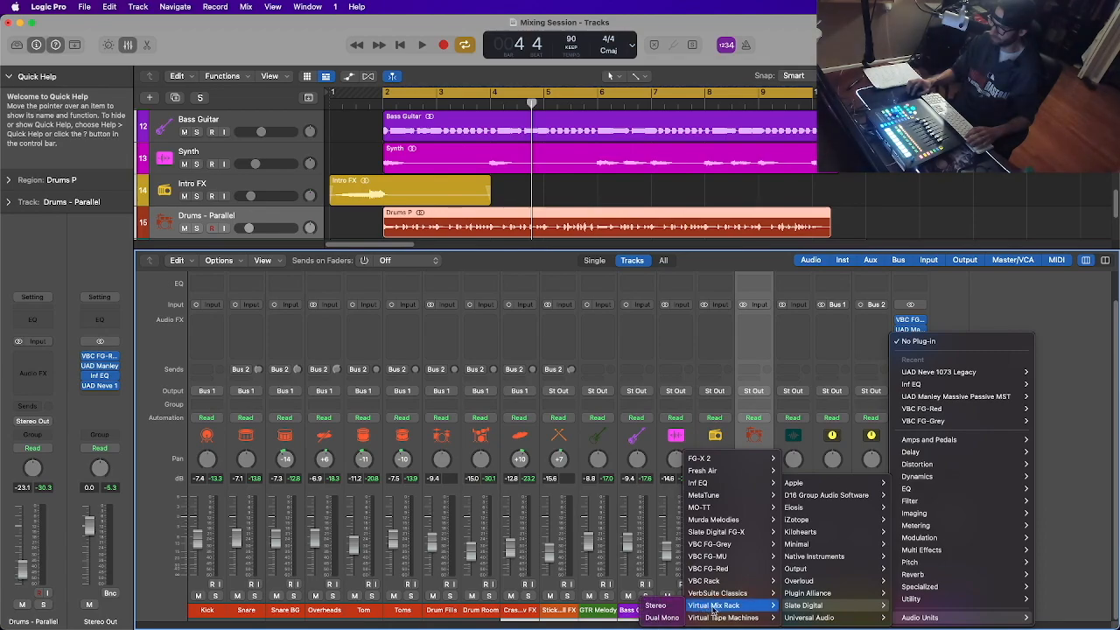
pyautogui.click(674, 607)
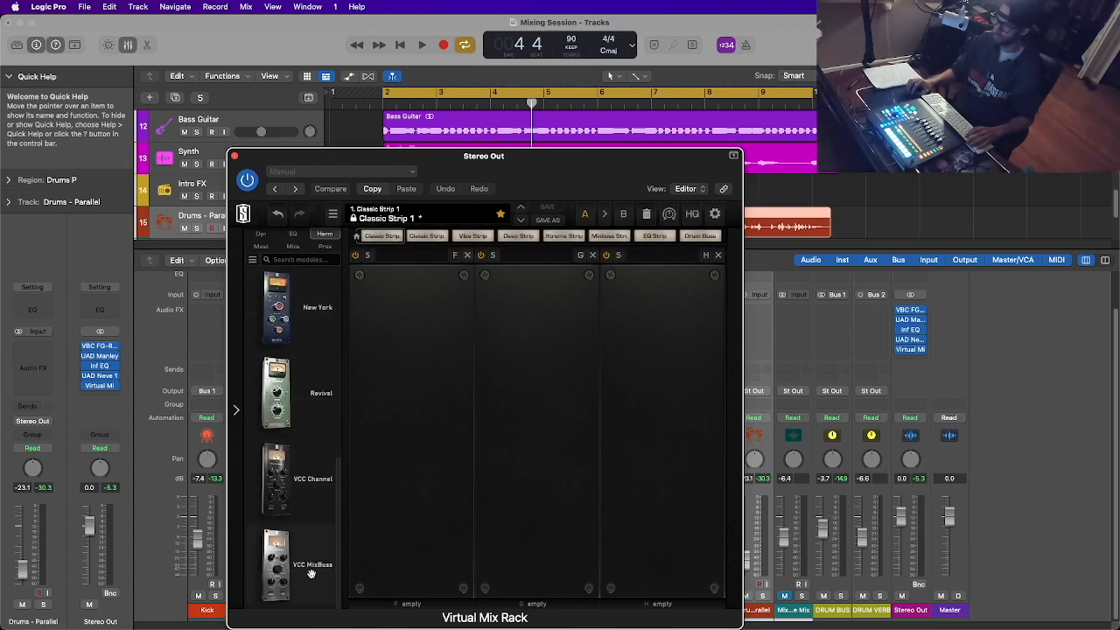
pyautogui.moveTo(310, 573); pyautogui.dragTo(495, 489)
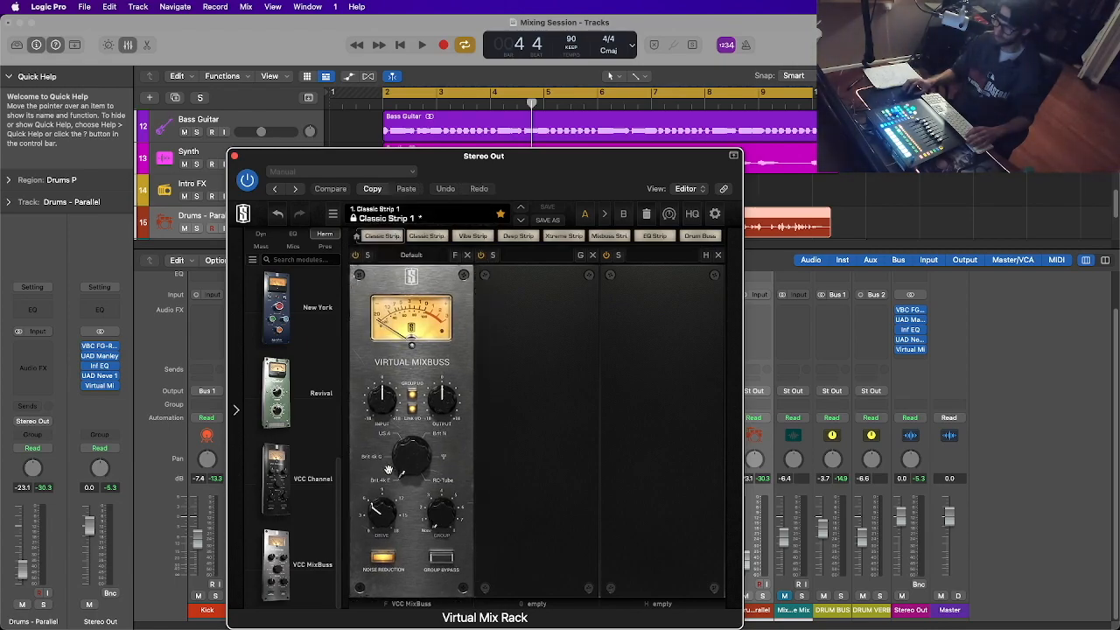
# Set VCC MixBuss to Brit 4k G with more drive, offset input to about -6.69 dB and output to +6.69 dB during playback, and close the rack
pyautogui.moveTo(407, 468); pyautogui.dragTo(401, 439)
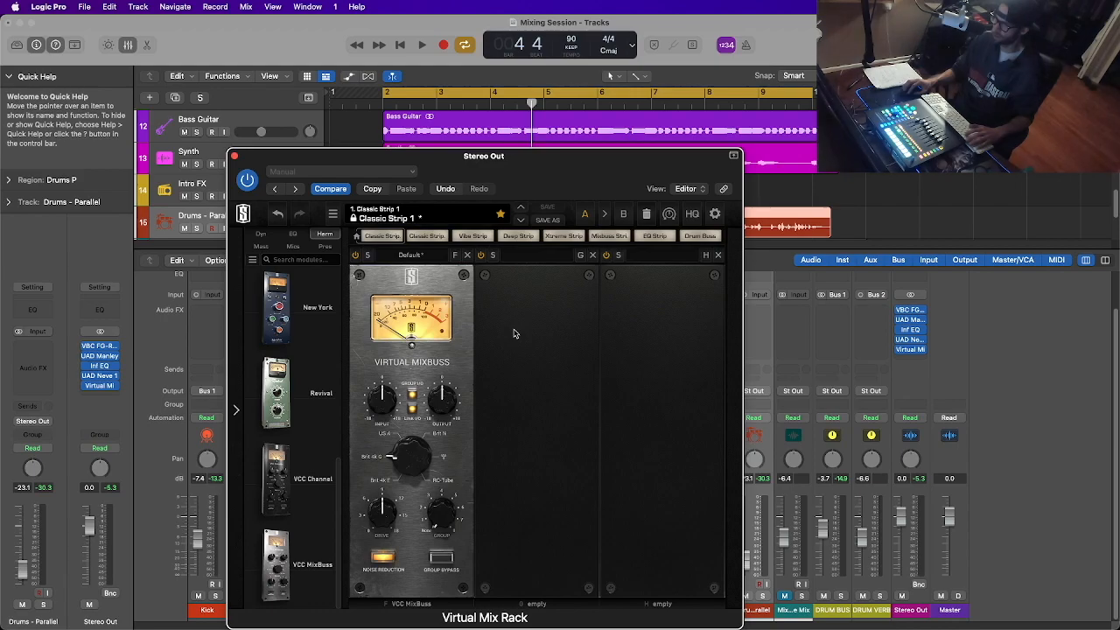
pyautogui.press('space')
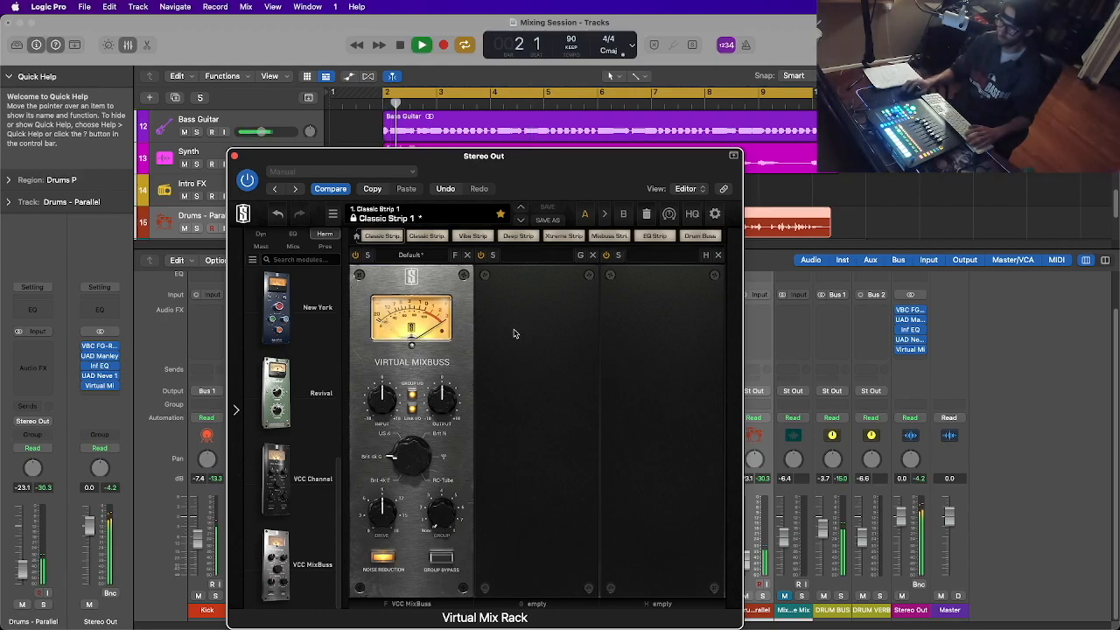
pyautogui.moveTo(448, 395)
pyautogui.scroll(8, 448, 395)
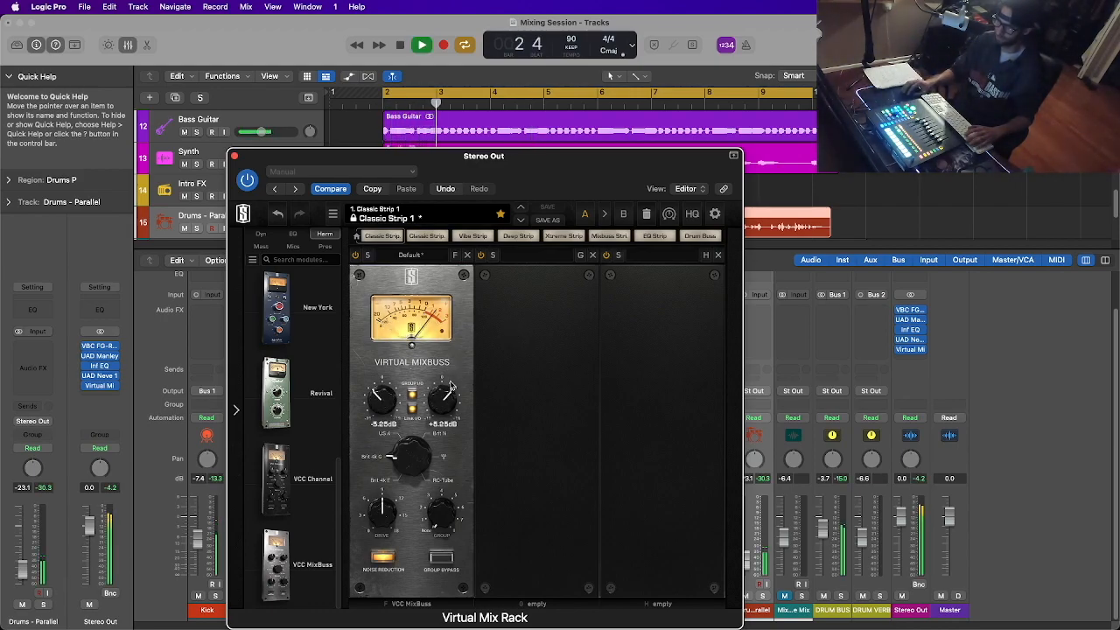
pyautogui.scroll(-1, 448, 395)
pyautogui.scroll(3, 448, 395)
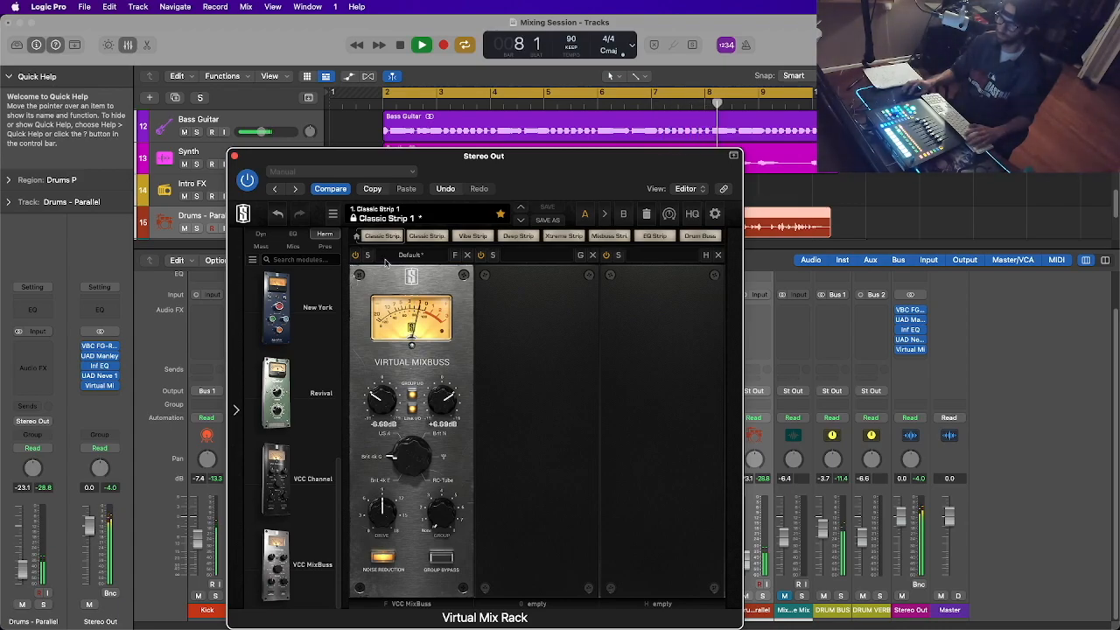
pyautogui.press('space')
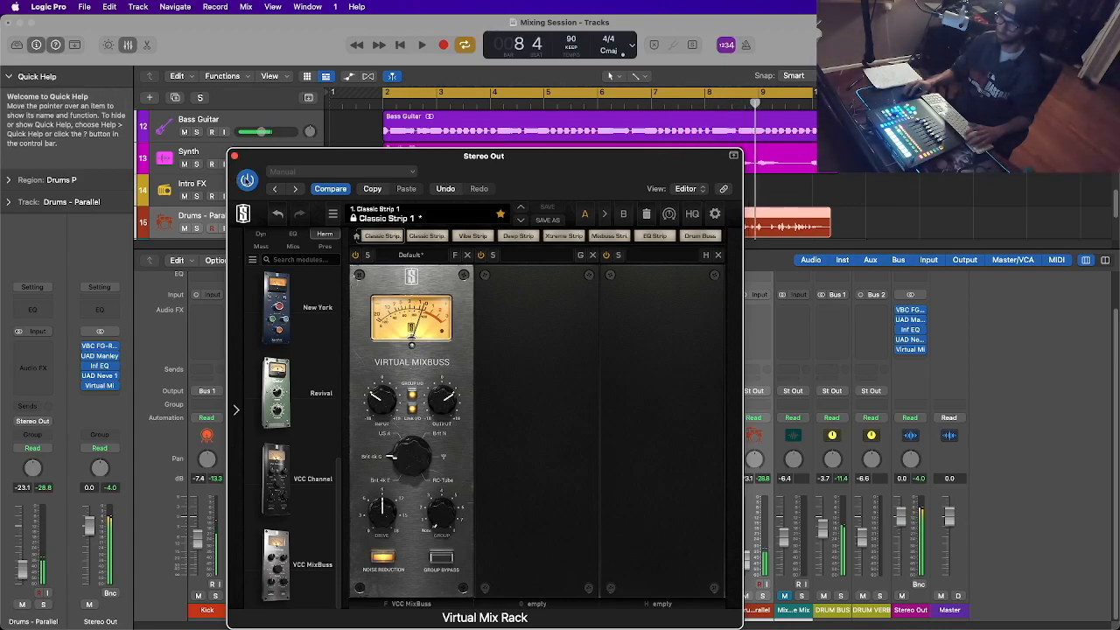
pyautogui.click(235, 156)
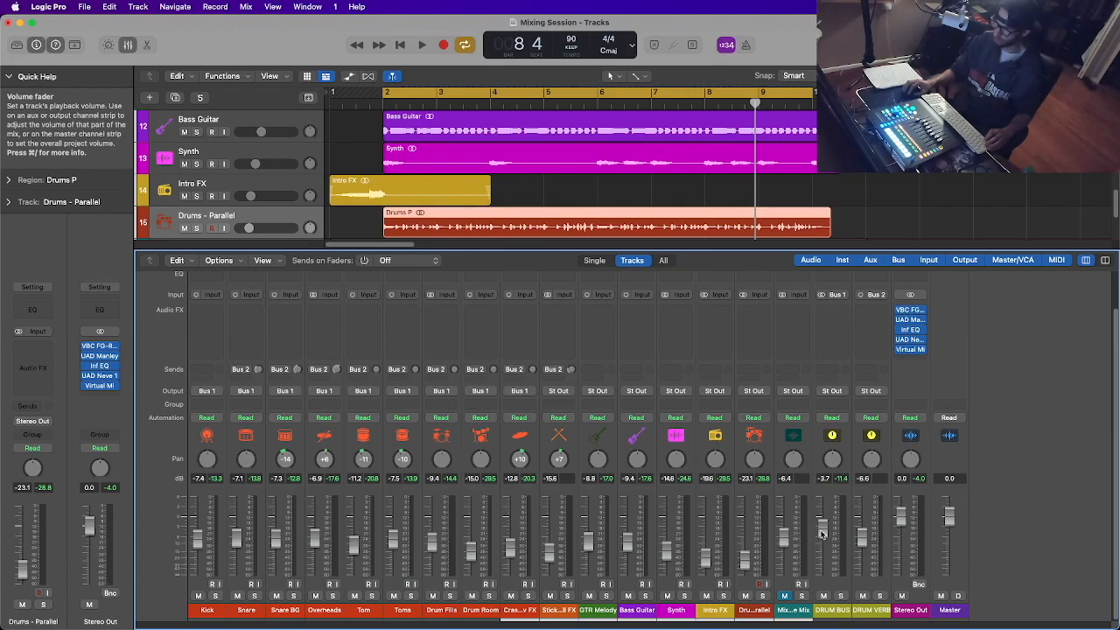
pyautogui.click(834, 583)
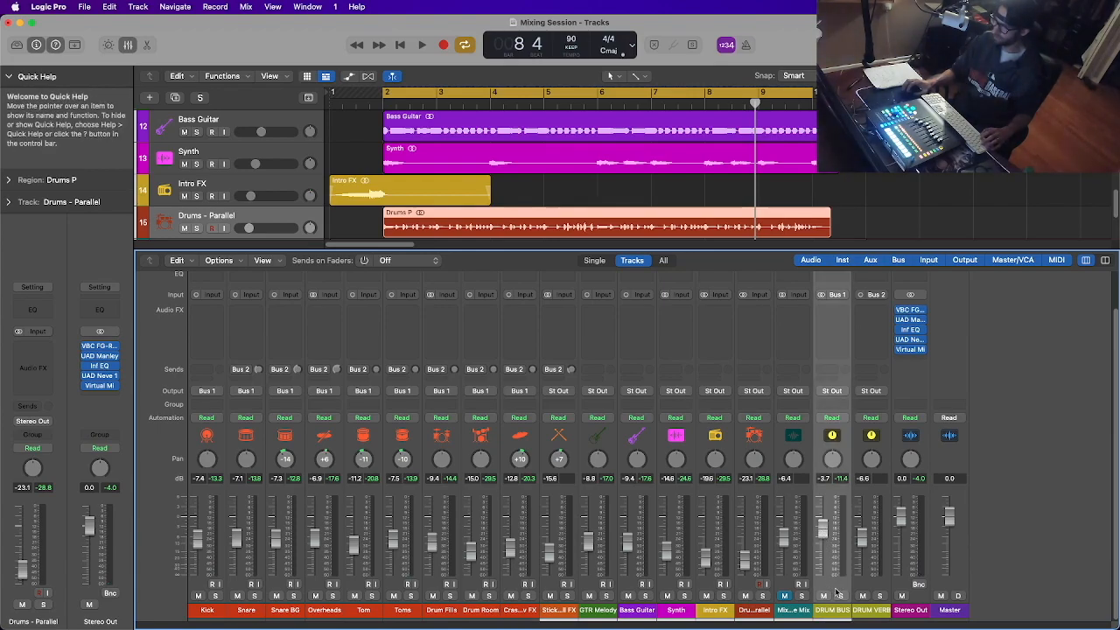
pyautogui.click(835, 312)
pyautogui.moveTo(880, 587)
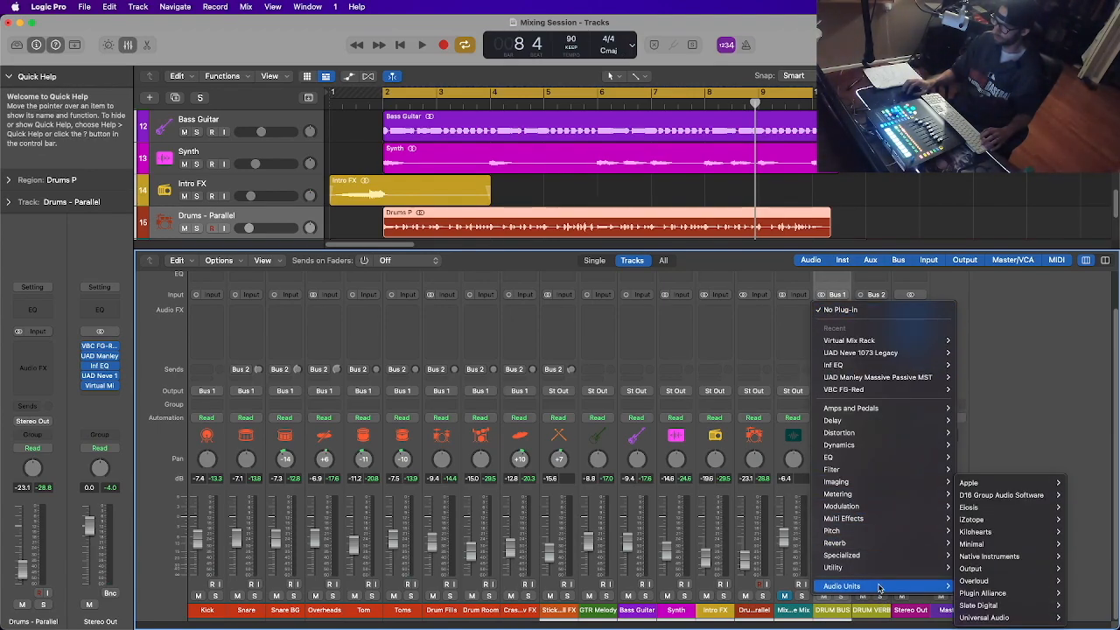
pyautogui.click(984, 391)
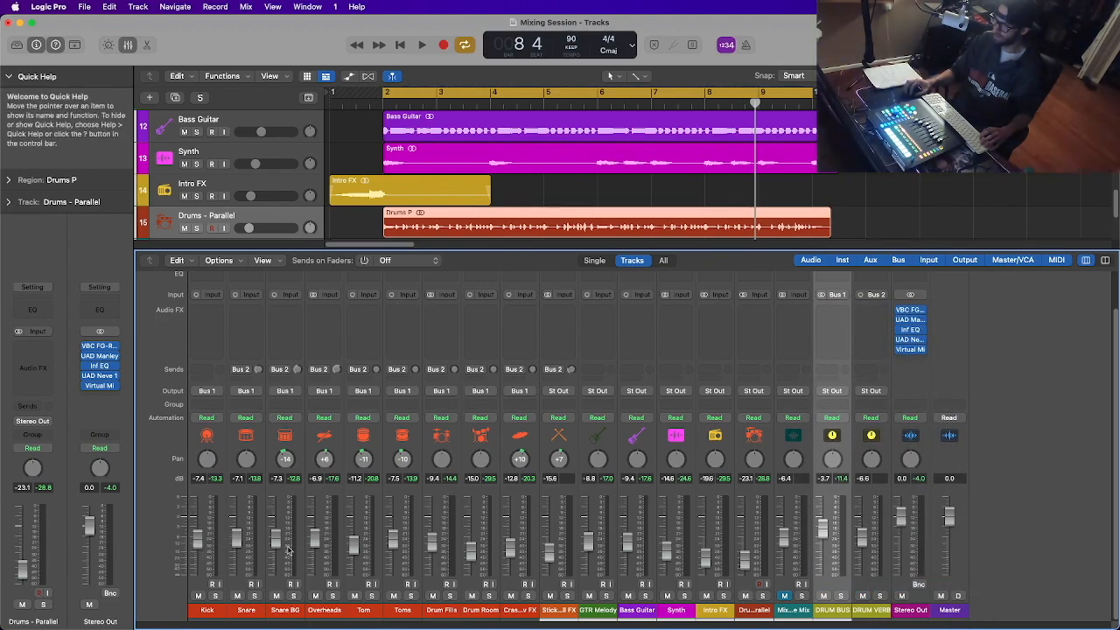
# Insert a UAD Pultec EQP-1A Legacy in the first effect slot of the DRUM BUS
pyautogui.click(834, 313)
pyautogui.moveTo(862, 591)
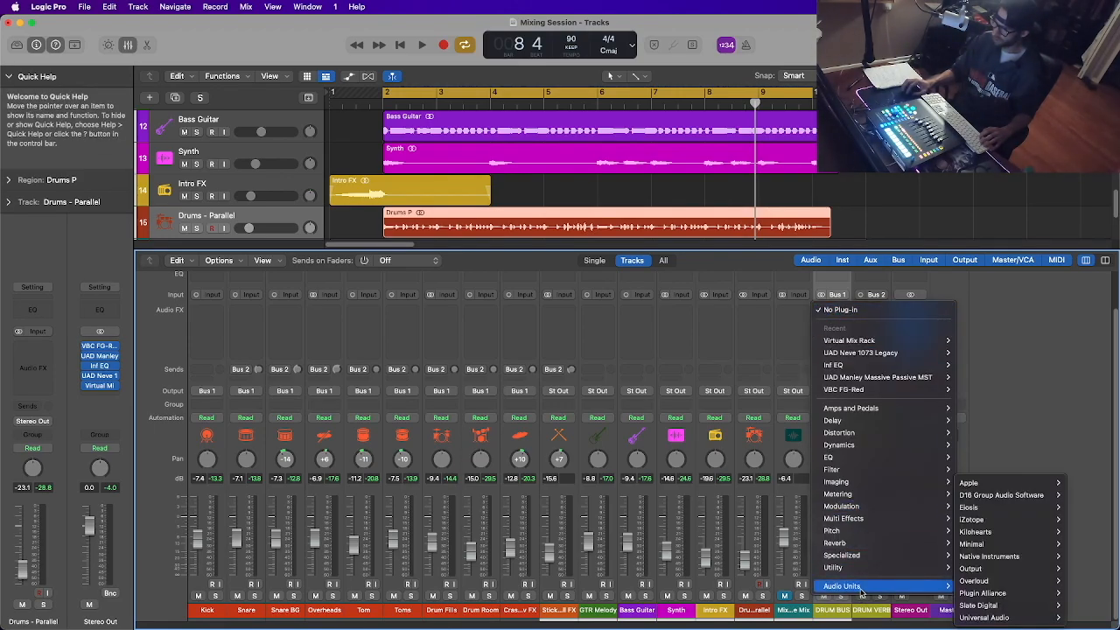
pyautogui.moveTo(984, 617)
pyautogui.click(799, 403)
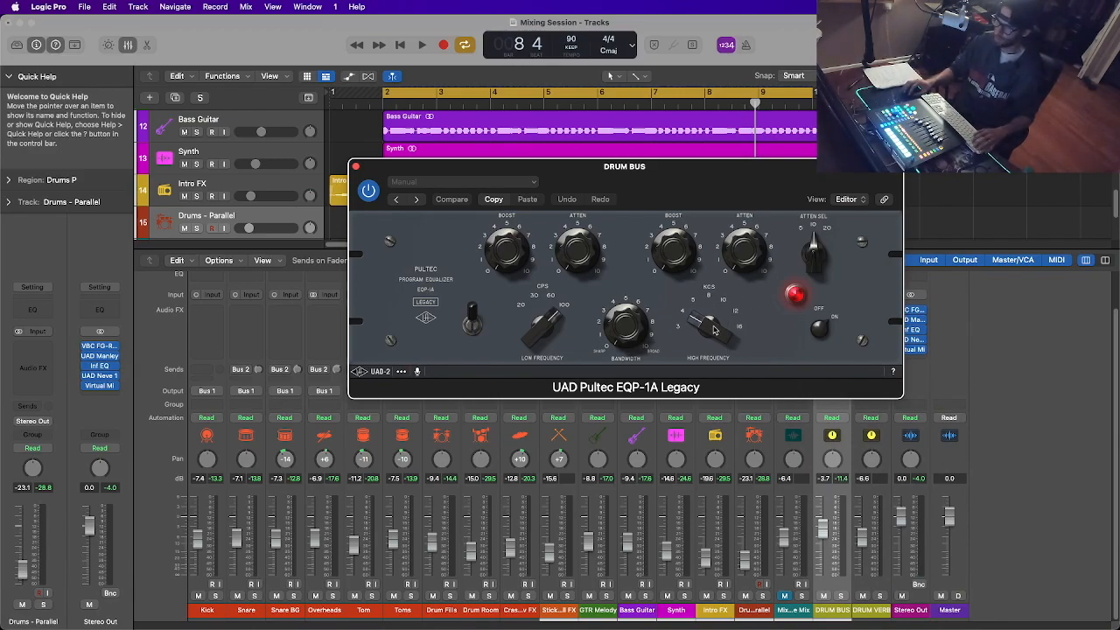
# Set the Pultec's high frequency selector to 10 KCS and solo the DRUM BUS
pyautogui.moveTo(714, 329); pyautogui.dragTo(711, 277)
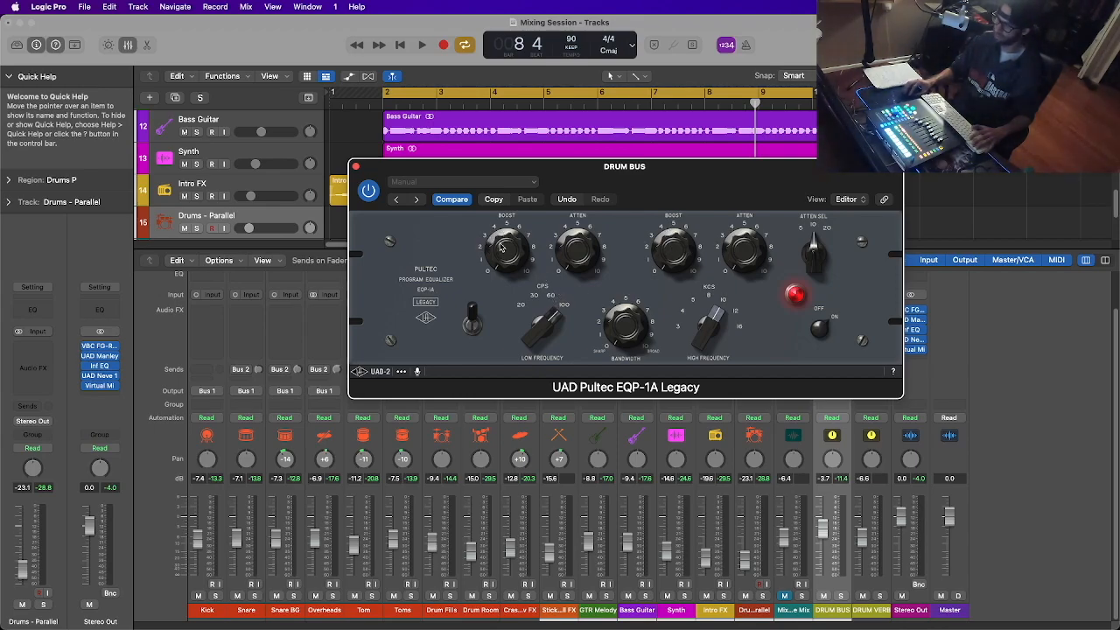
pyautogui.press('space')
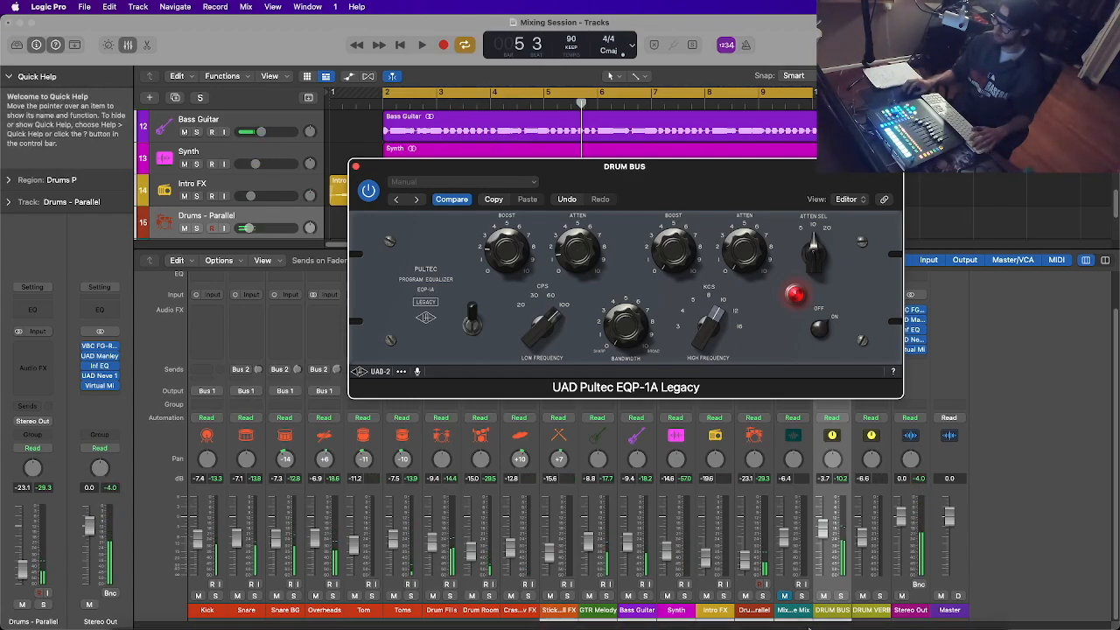
pyautogui.click(842, 596)
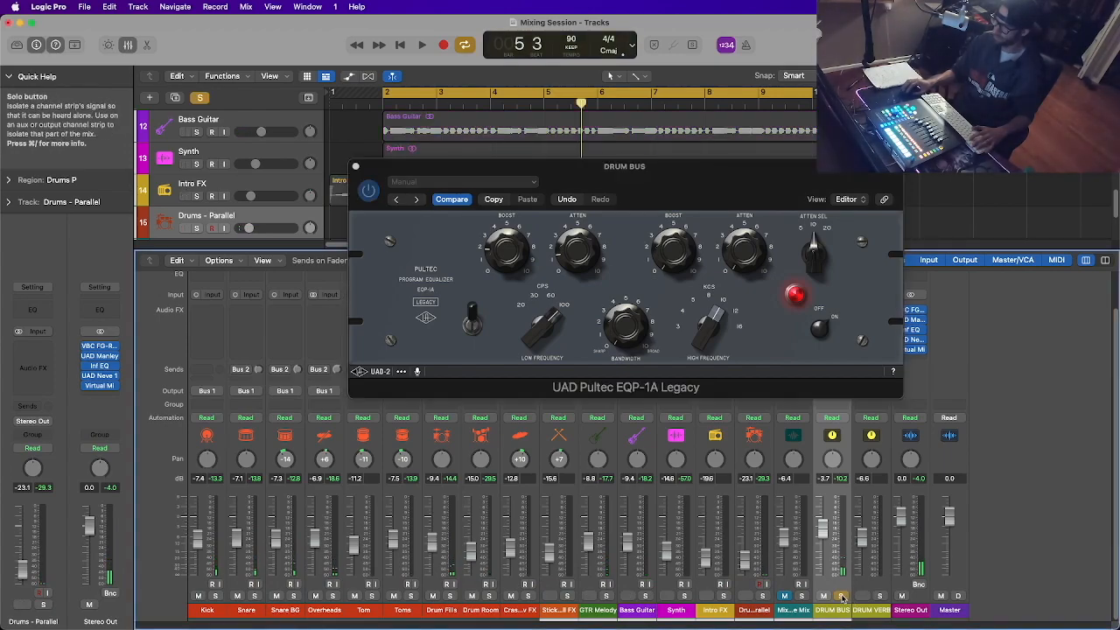
pyautogui.click(568, 258)
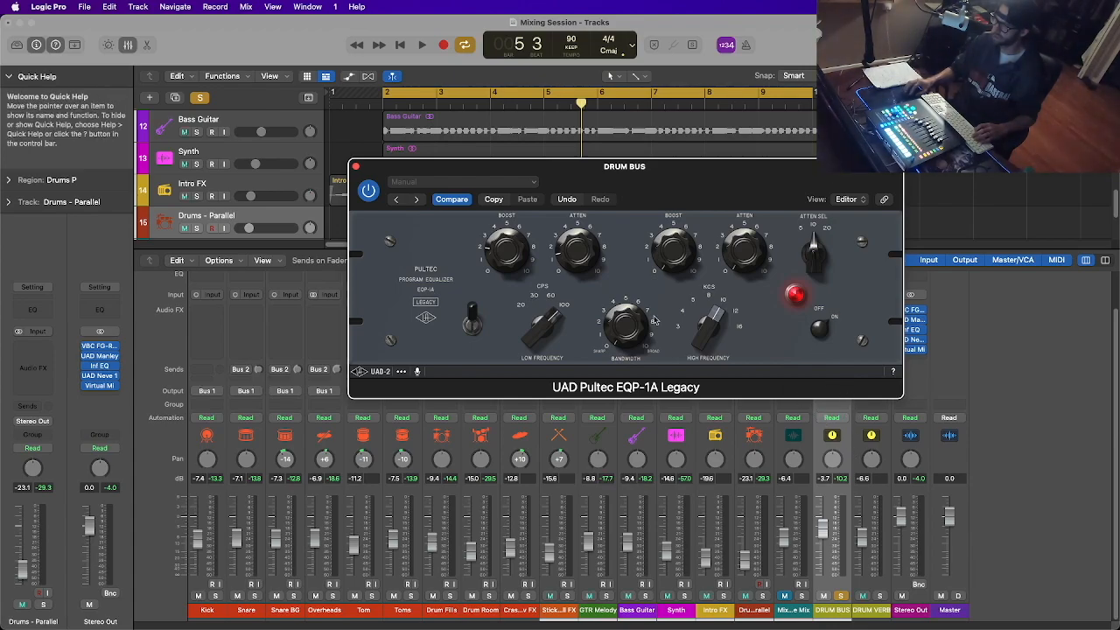
# Play the soloed drums, compare the Pultec switched off and on, and adjust its high-frequency boost
pyautogui.press('space')
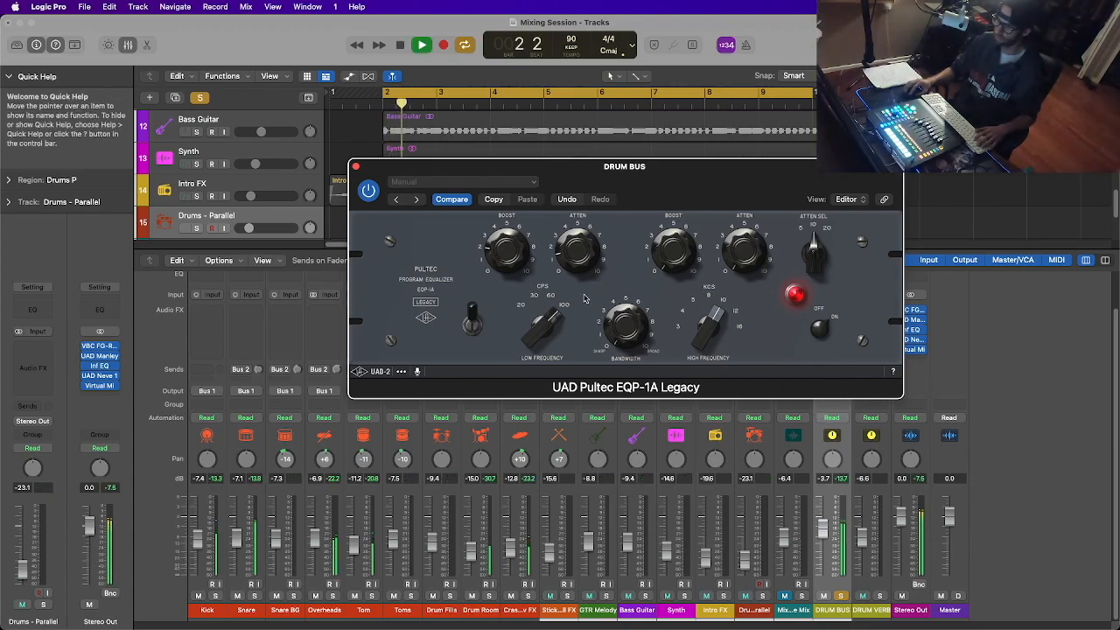
pyautogui.click(817, 332)
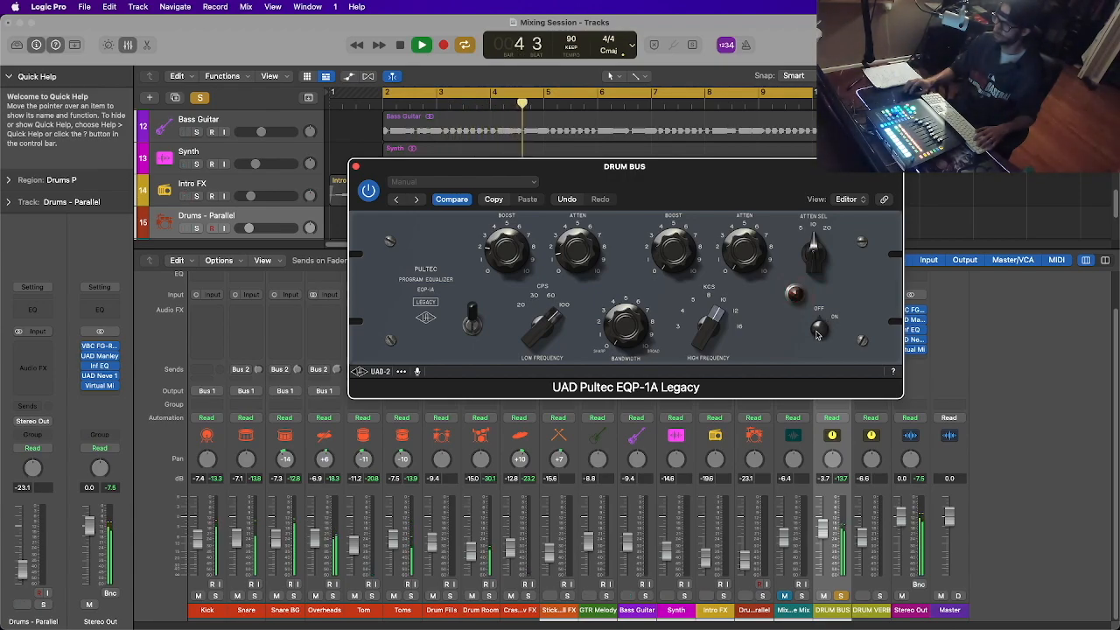
pyautogui.click(828, 327)
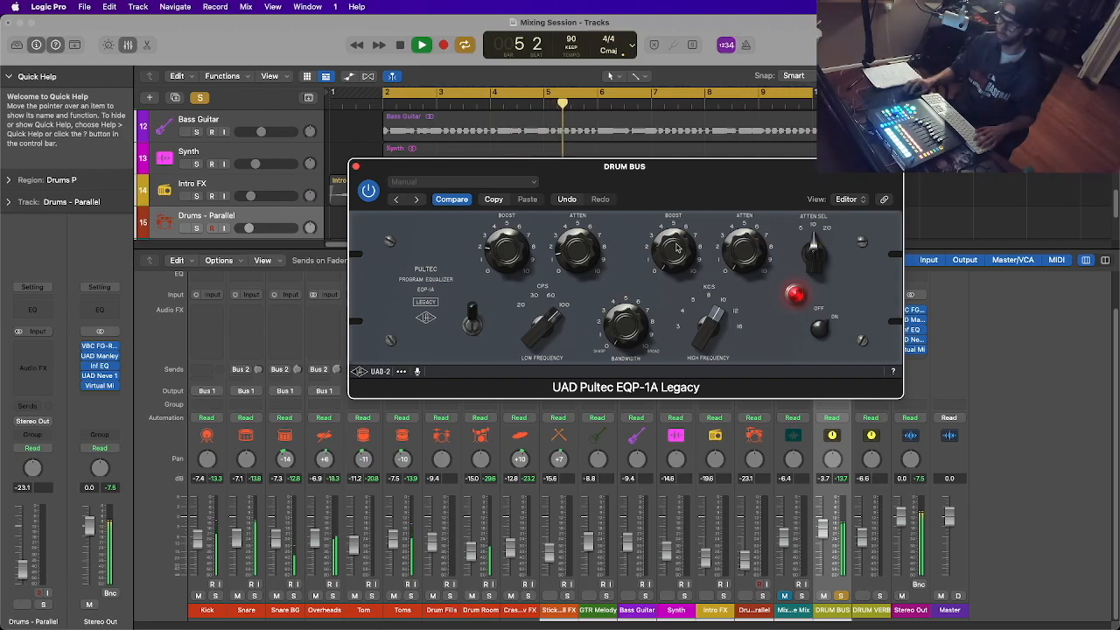
pyautogui.moveTo(672, 247)
pyautogui.mouseDown()
pyautogui.moveTo(680, 157)
pyautogui.moveTo(682, 247)
pyautogui.mouseUp()
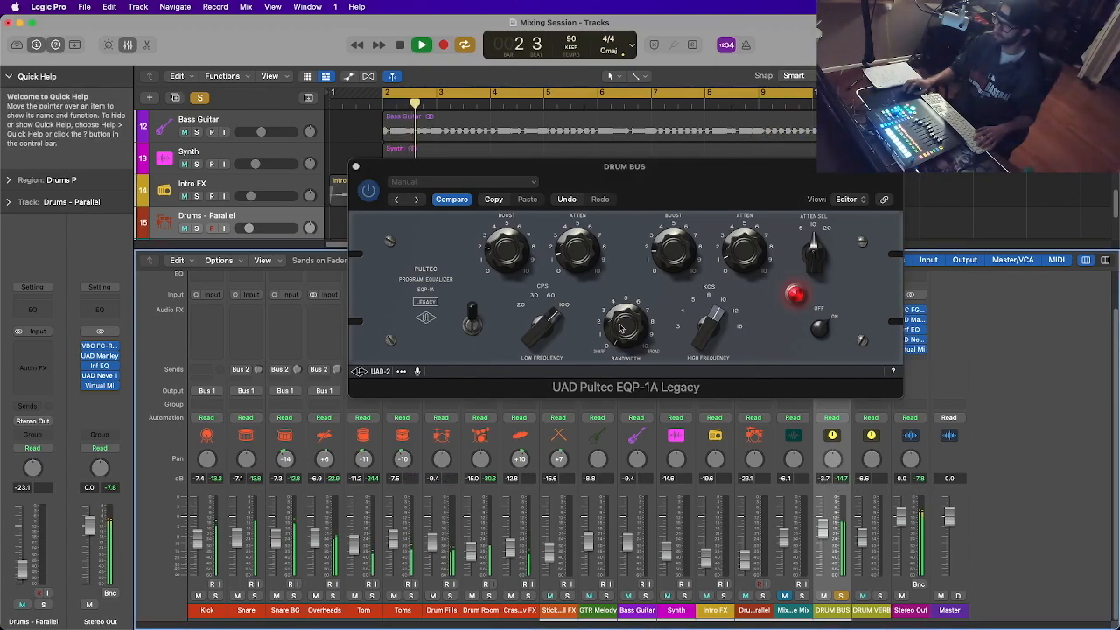
# Insert a UAD SSL G Bus Compressor below the Pultec on the DRUM BUS and load its PM-Punchy Drum Bus preset
pyautogui.click(840, 321)
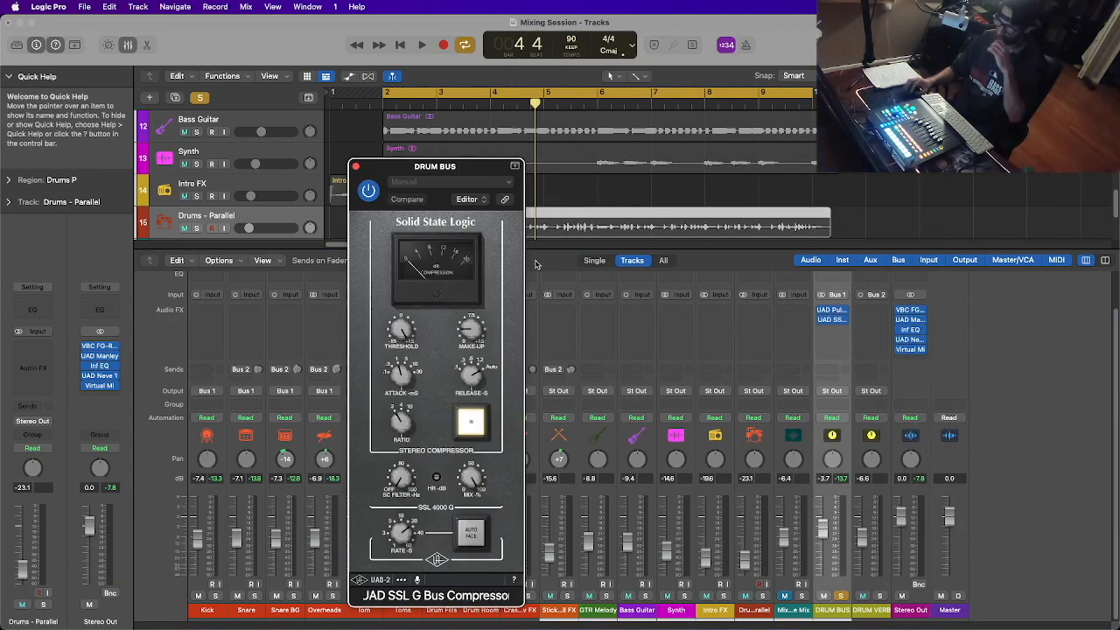
pyautogui.moveTo(486, 191); pyautogui.dragTo(637, 166)
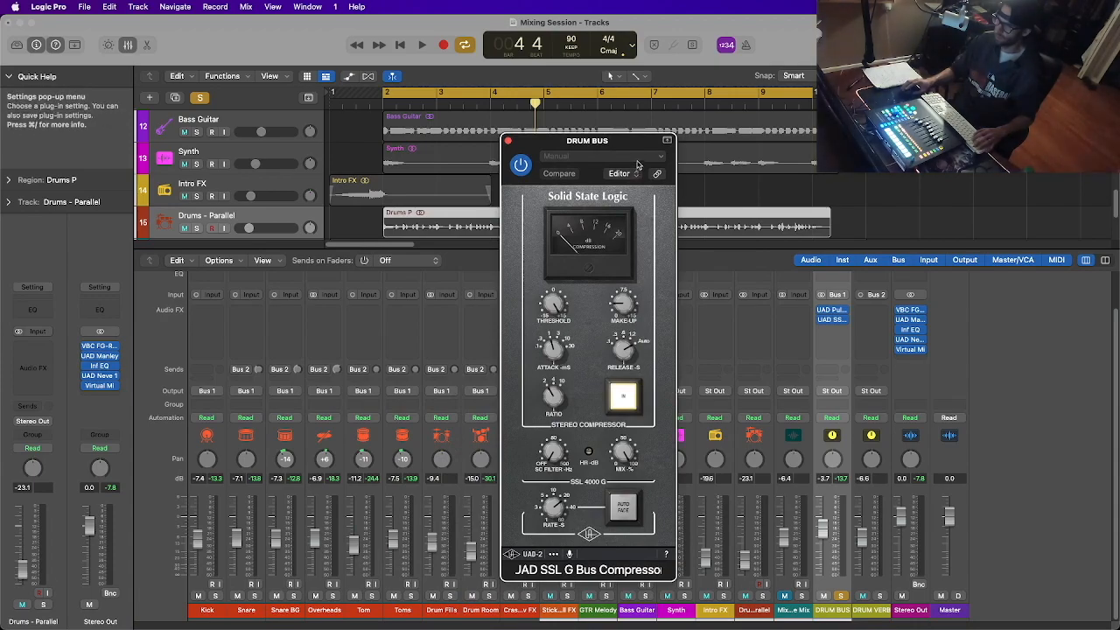
pyautogui.click(639, 158)
pyautogui.moveTo(673, 401)
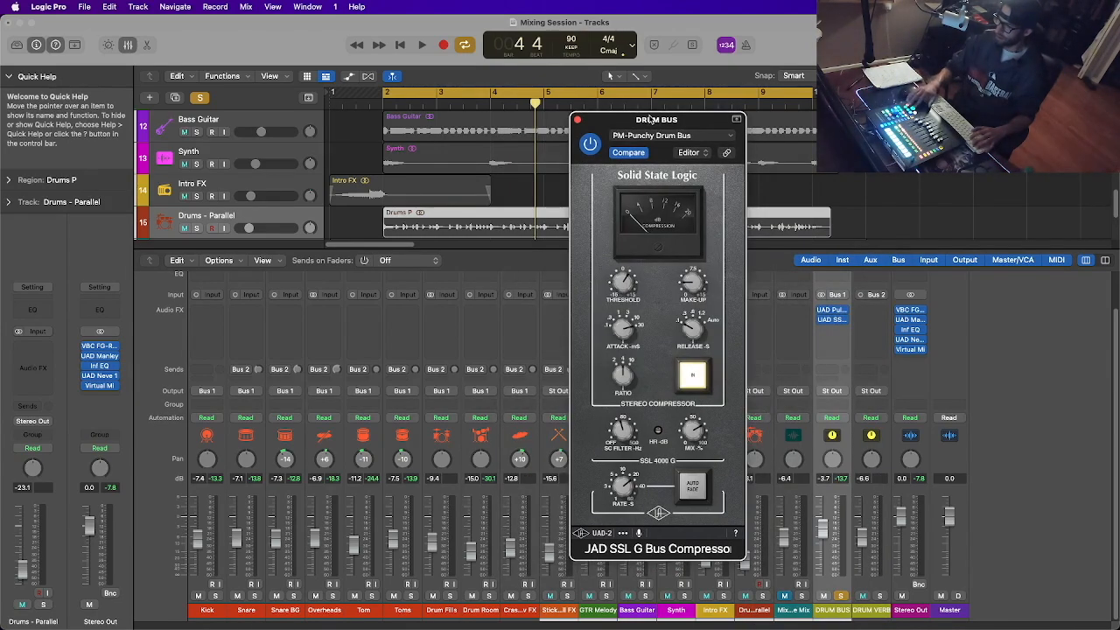
# Compare the soloed drums with the SSL G compressor bypassed and engaged during playback, resetting the DRUM BUS peak level
pyautogui.press('space')
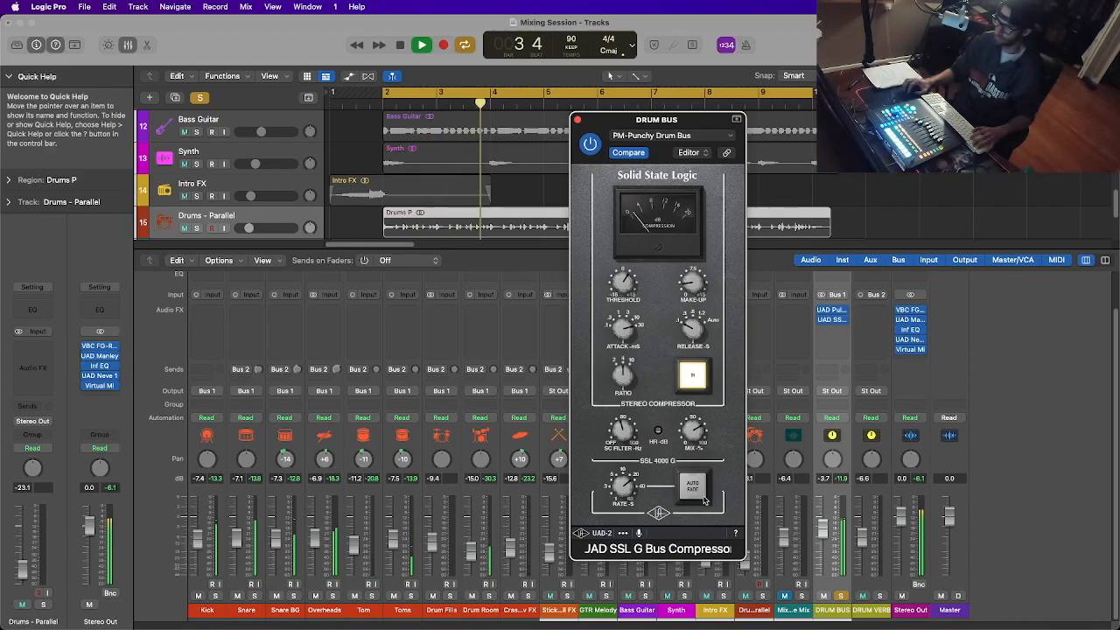
pyautogui.click(694, 376)
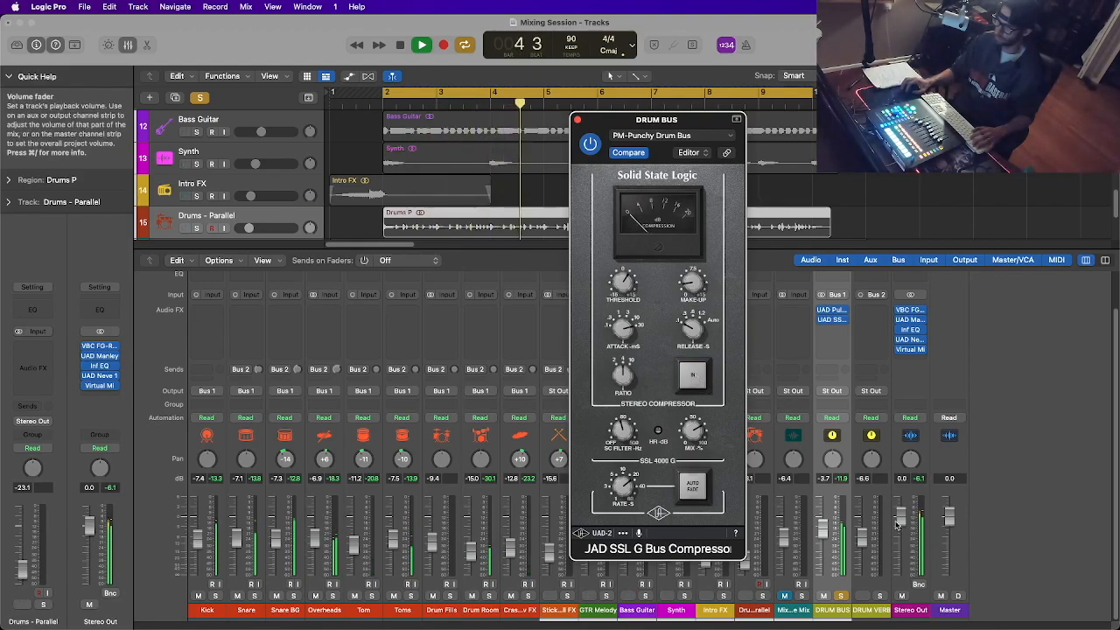
pyautogui.click(841, 478)
pyautogui.click(701, 377)
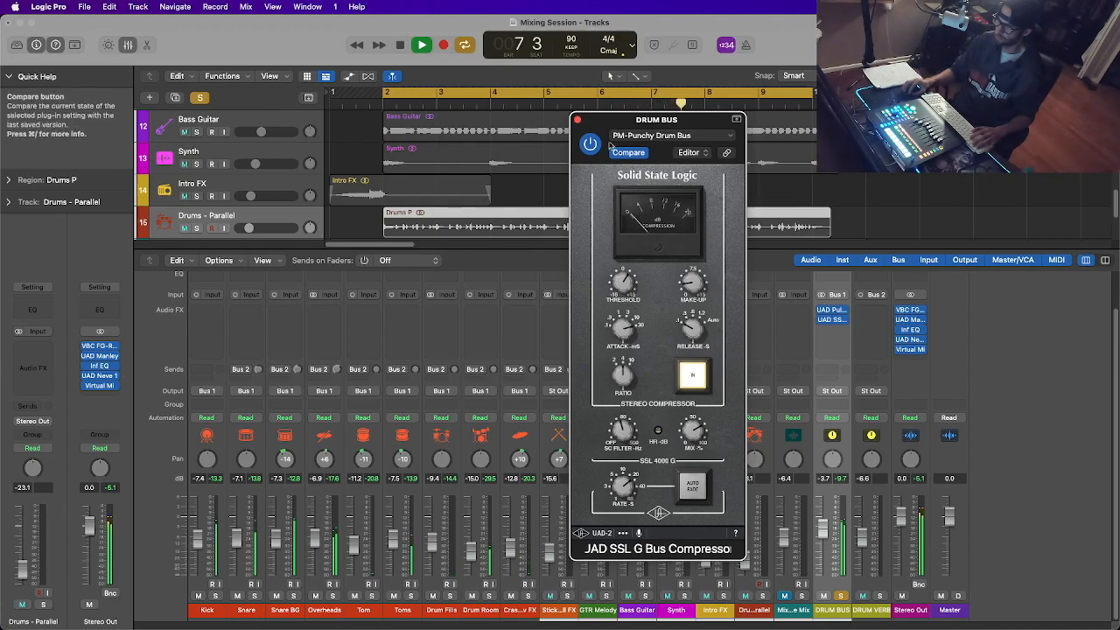
# Close the compressor, unsolo the DRUM BUS and lower its fader to -4.1 dB
pyautogui.click(577, 120)
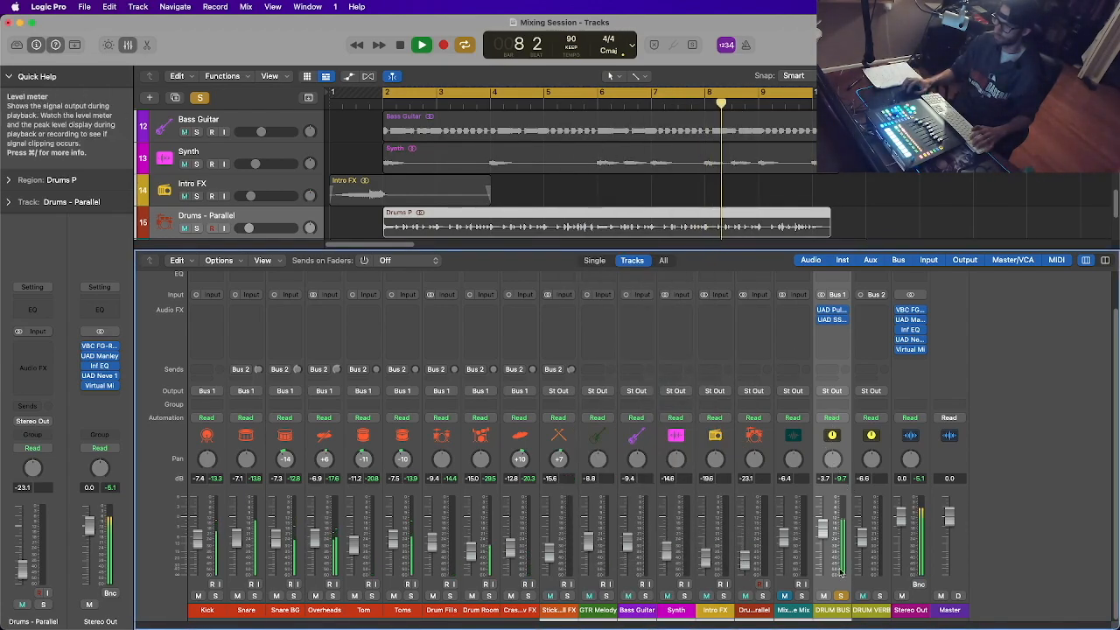
pyautogui.click(841, 598)
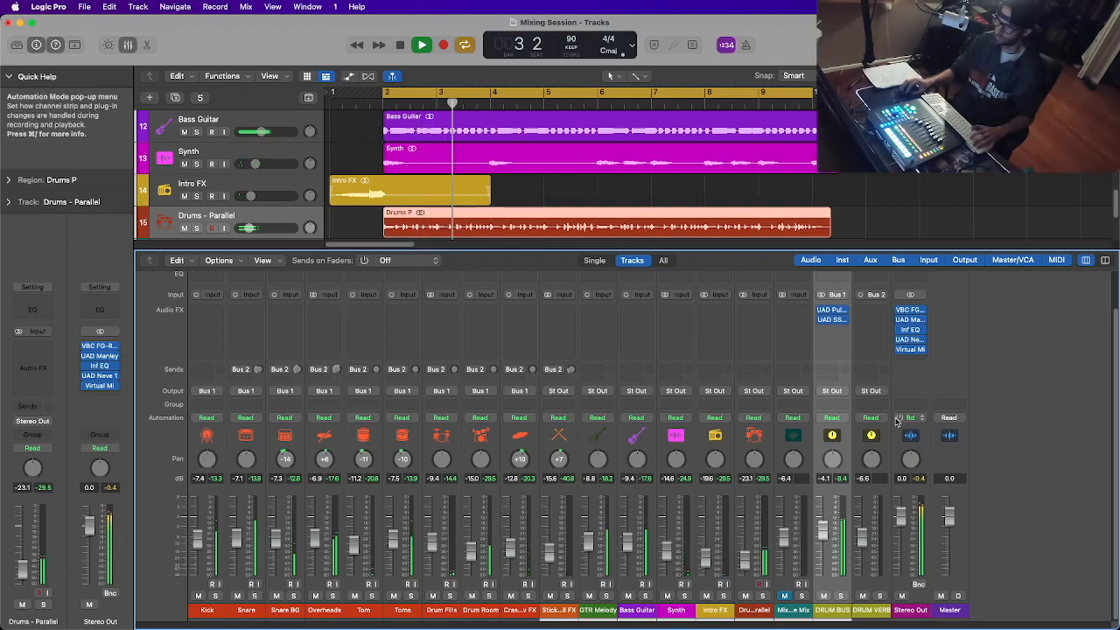
# Copy the DRUM BUS Pultec to Drums - Parallel and add a Virtual Mix Rack holding only FG-Stress with the Drum Bus - Parallel Nuke 1 preset
pyautogui.moveTo(831, 309); pyautogui.dragTo(758, 311)
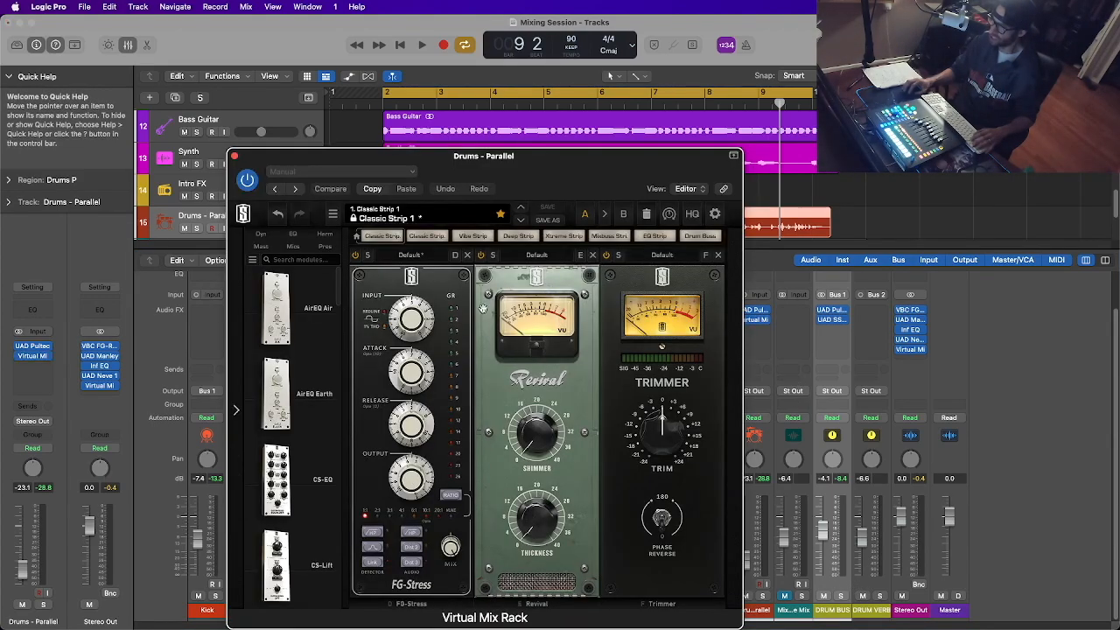
pyautogui.click(593, 255)
pyautogui.click(592, 254)
pyautogui.click(411, 255)
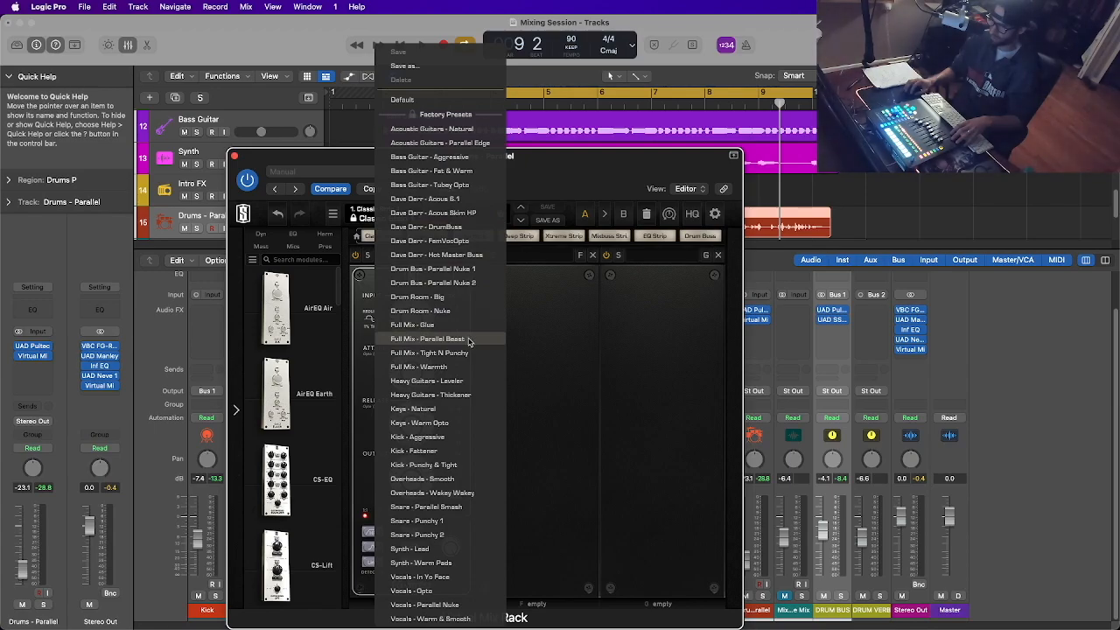
pyautogui.click(474, 270)
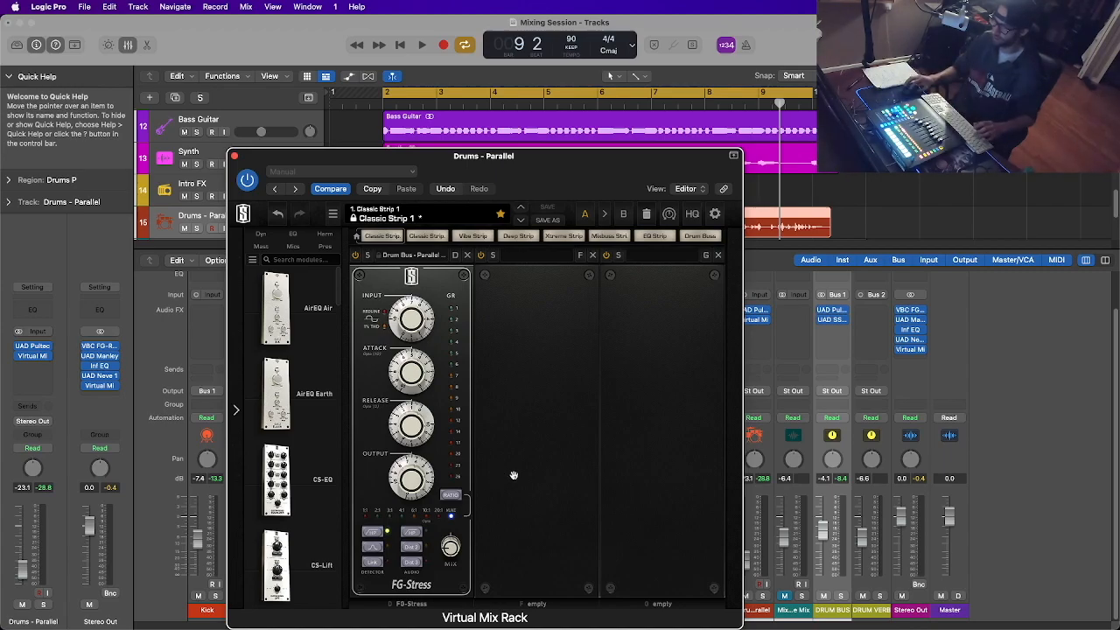
# Solo Drums - Parallel, raise its fader to -5.5 dB and adjust the FG-Stress input during playback, closing the rack
pyautogui.moveTo(538, 196); pyautogui.dragTo(430, 140)
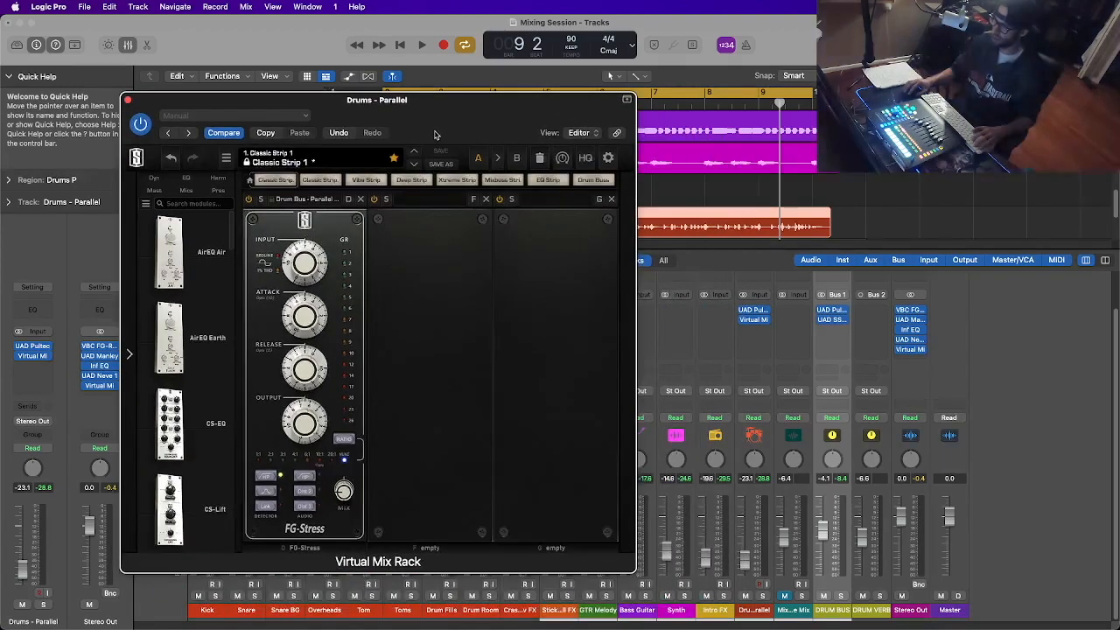
pyautogui.click(764, 596)
pyautogui.press('space')
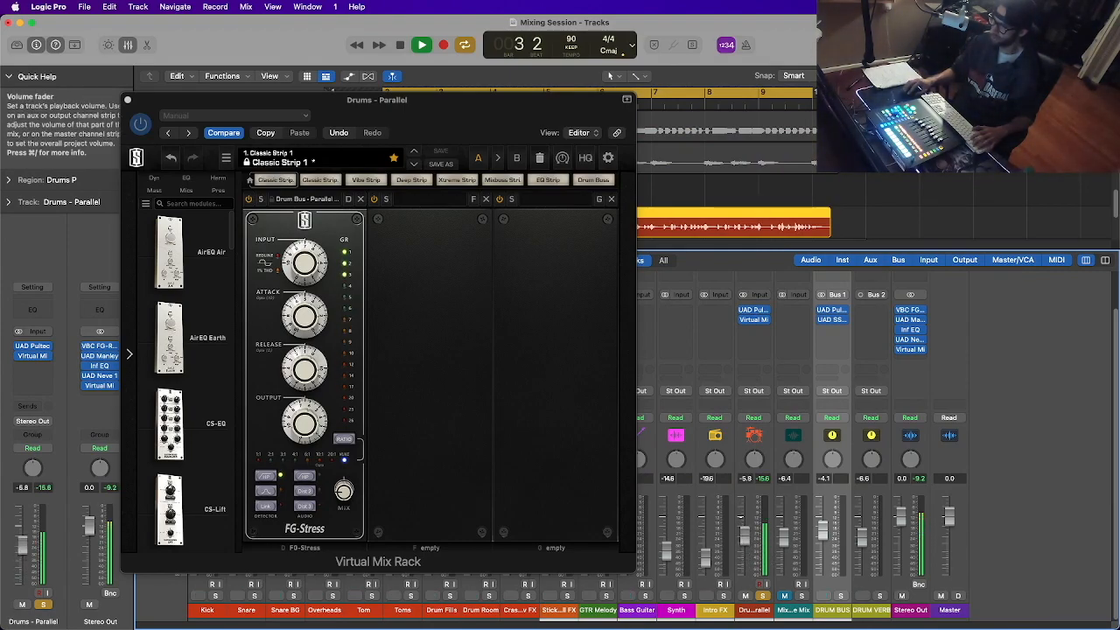
pyautogui.click(308, 263)
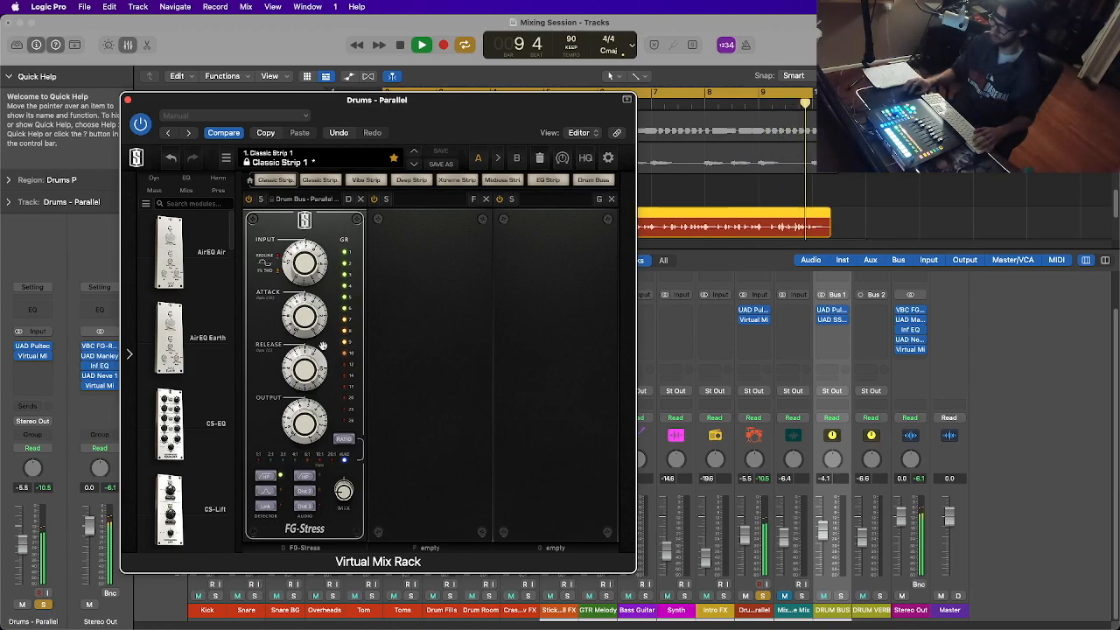
pyautogui.click(127, 100)
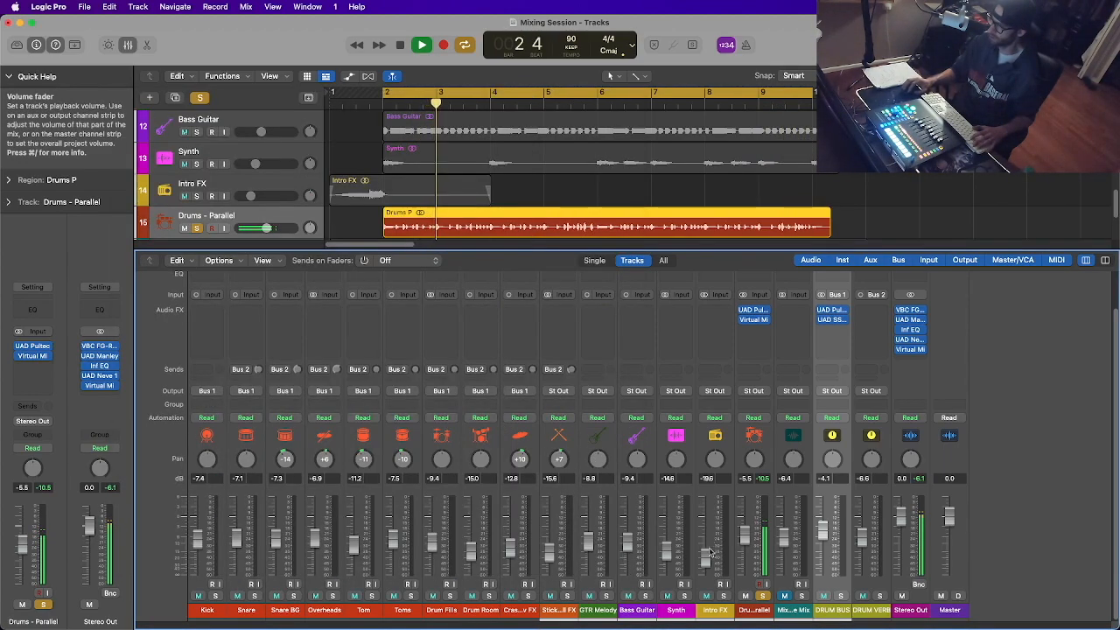
# Solo the DRUM BUS together with Drums - Parallel and lower the parallel channel's fader to -17.4 dB
pyautogui.click(764, 596)
pyautogui.click(841, 596)
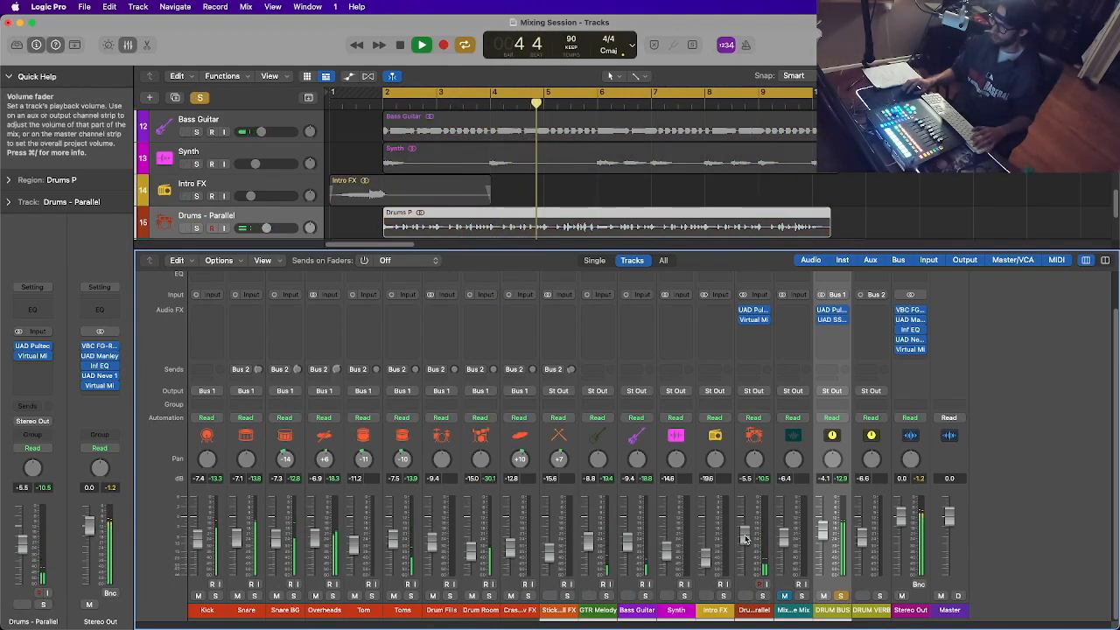
pyautogui.click(764, 596)
pyautogui.moveTo(746, 536); pyautogui.dragTo(748, 581)
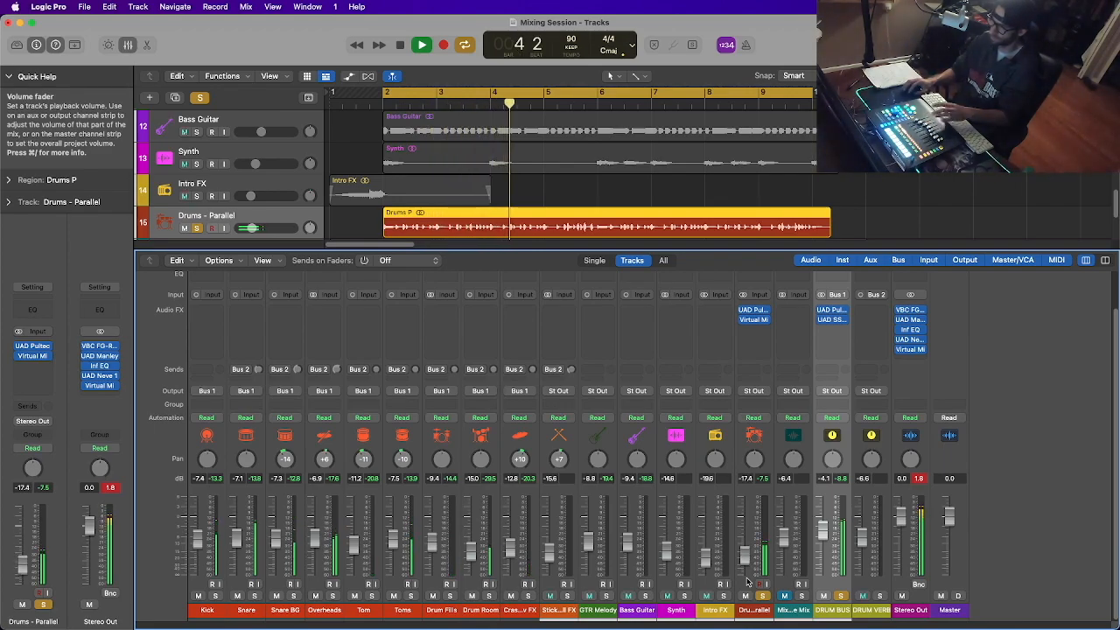
# Unsolo both drum channels and lower all instrument track faders together by about 1.8 dB, stopping playback
pyautogui.click(762, 596)
pyautogui.click(841, 596)
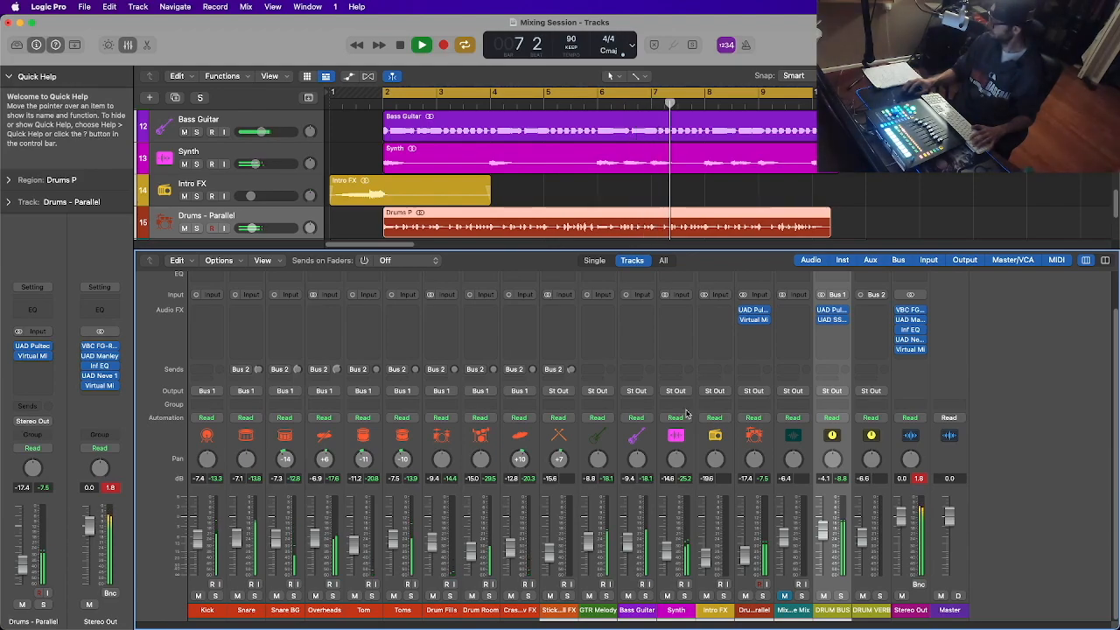
pyautogui.press('space')
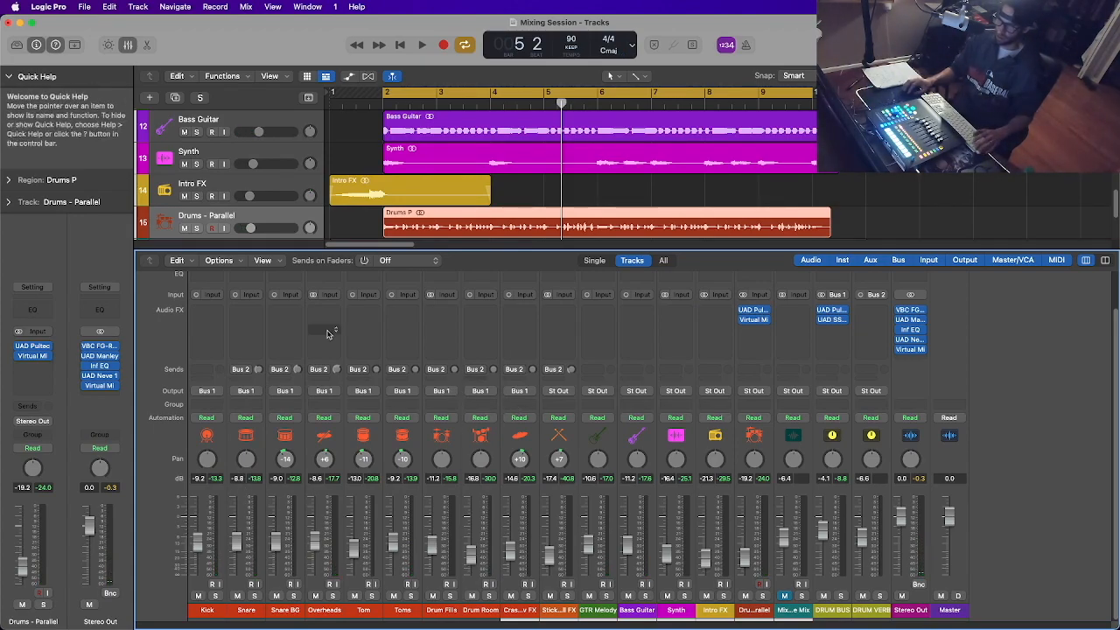
# Insert a mono UAD SSL E Channel Strip in the first effect slot of the Kick
pyautogui.click(212, 311)
pyautogui.moveTo(216, 586)
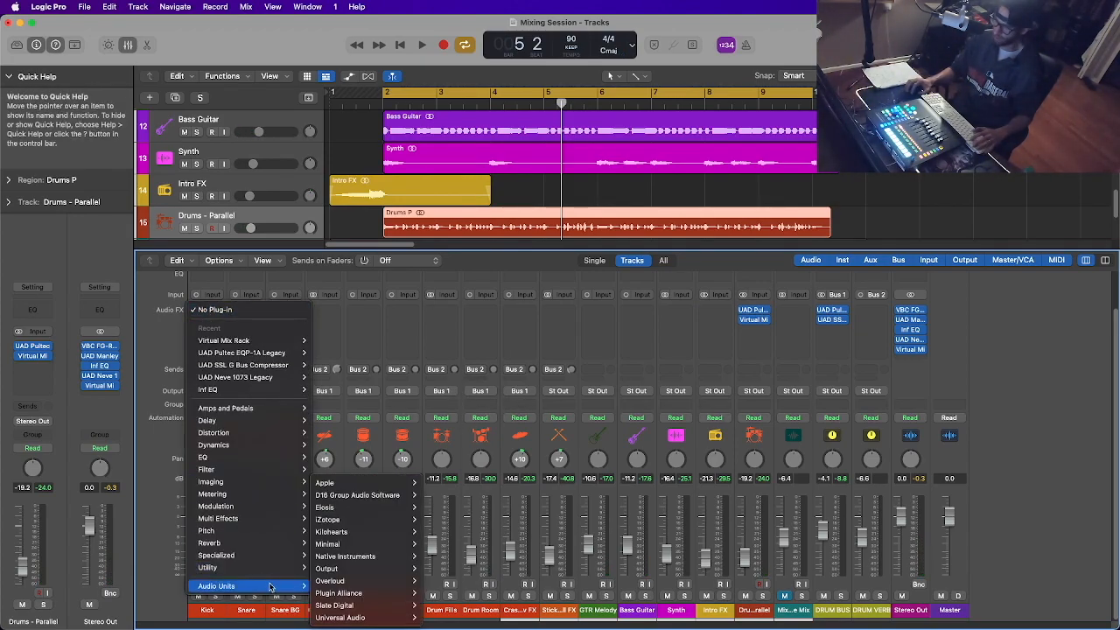
pyautogui.moveTo(340, 617)
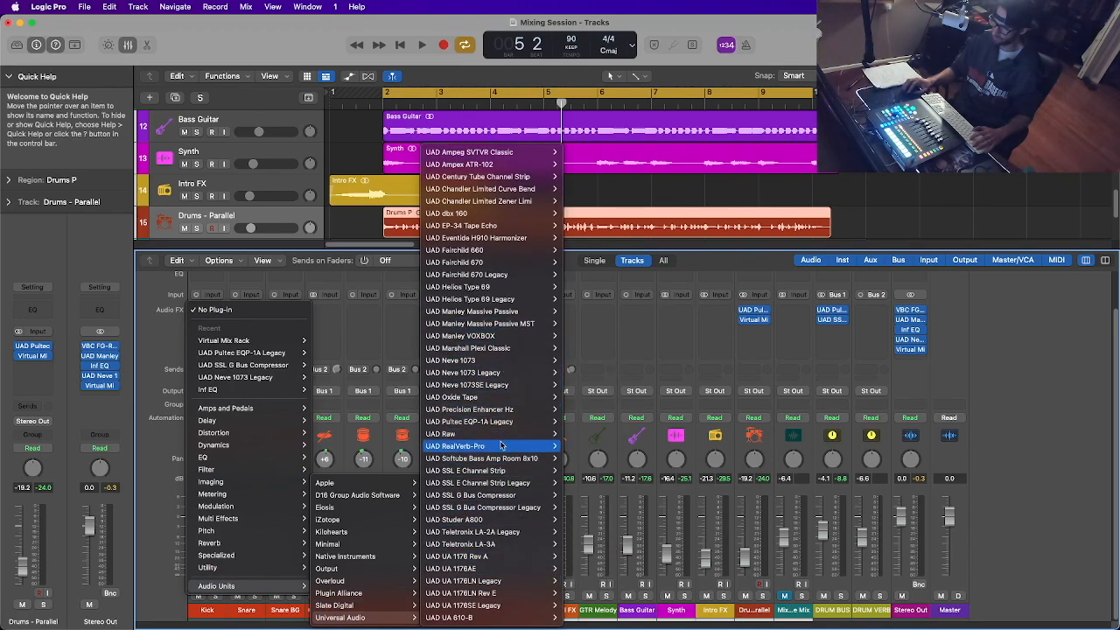
pyautogui.moveTo(505, 473)
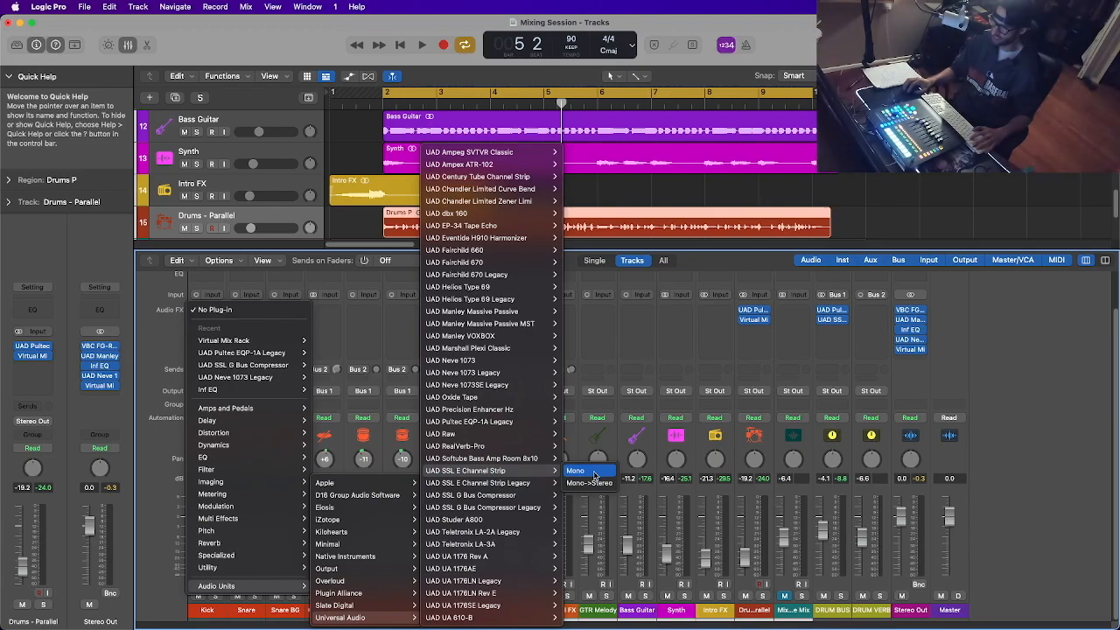
pyautogui.click(595, 474)
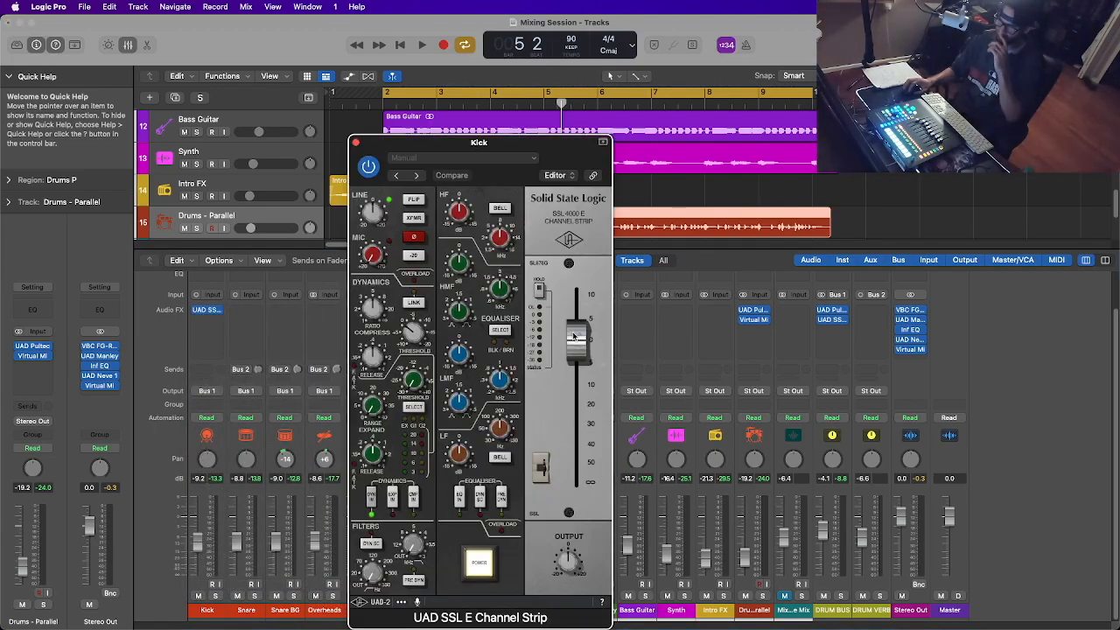
pyautogui.moveTo(526, 142); pyautogui.dragTo(673, 112)
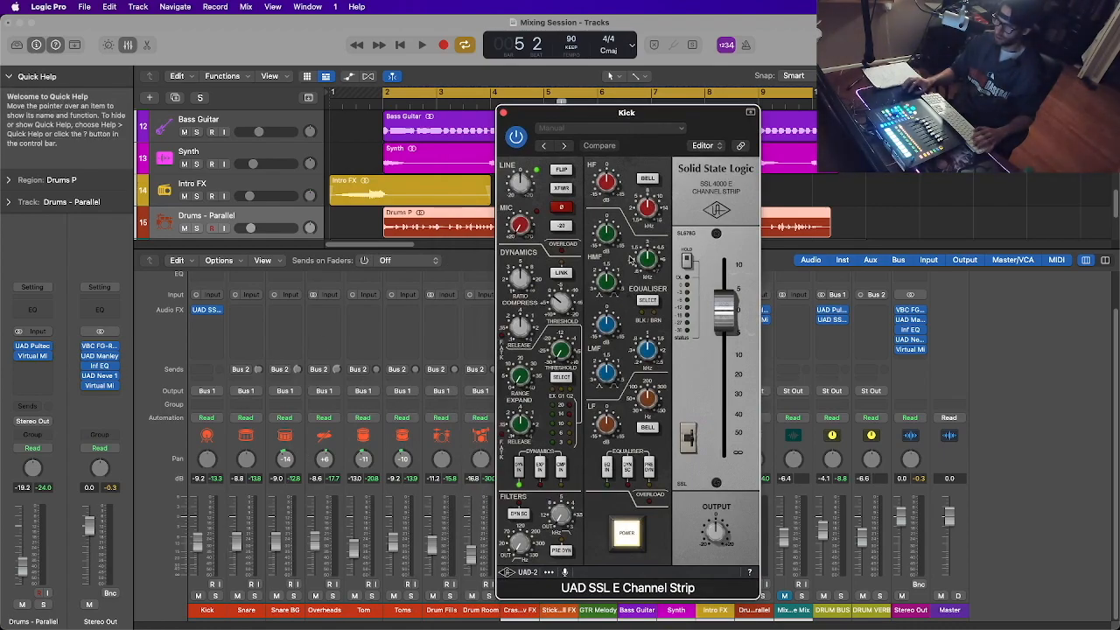
# Engage the Kick strip's equaliser with the black EQ type, solo the Kick and slightly lower the strip's fader during playback
pyautogui.press('space')
pyautogui.click(608, 466)
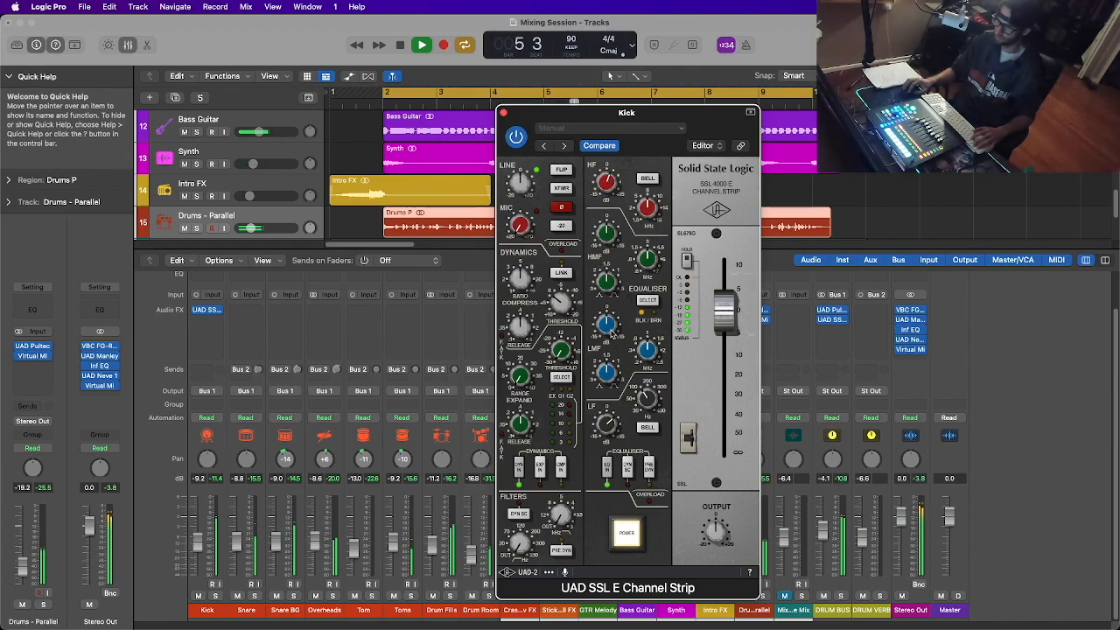
pyautogui.click(216, 596)
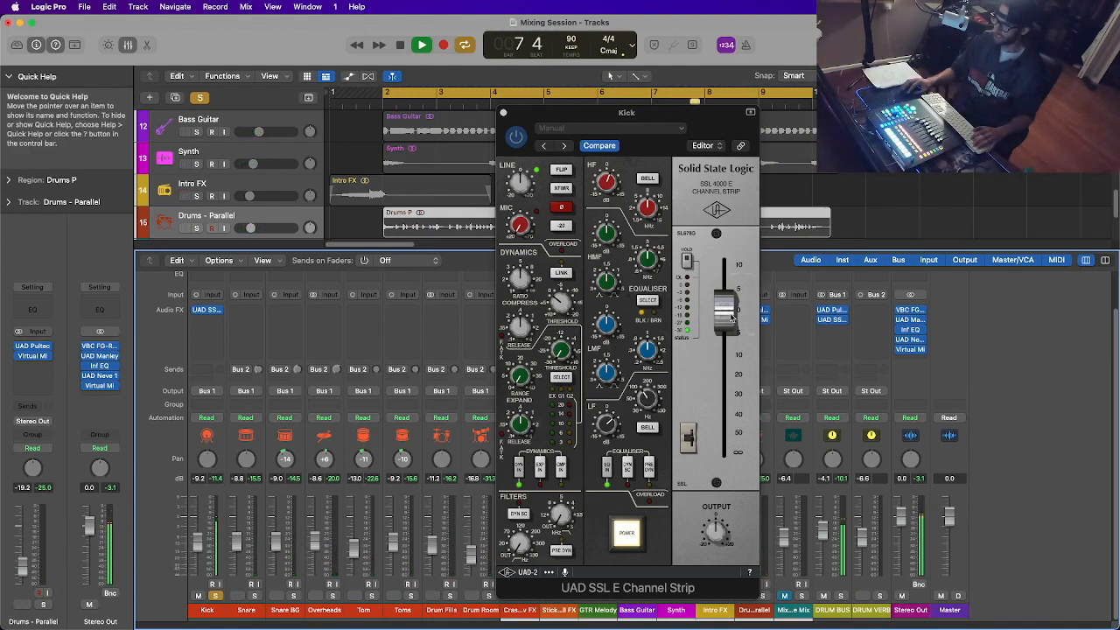
pyautogui.moveTo(732, 318); pyautogui.dragTo(733, 324)
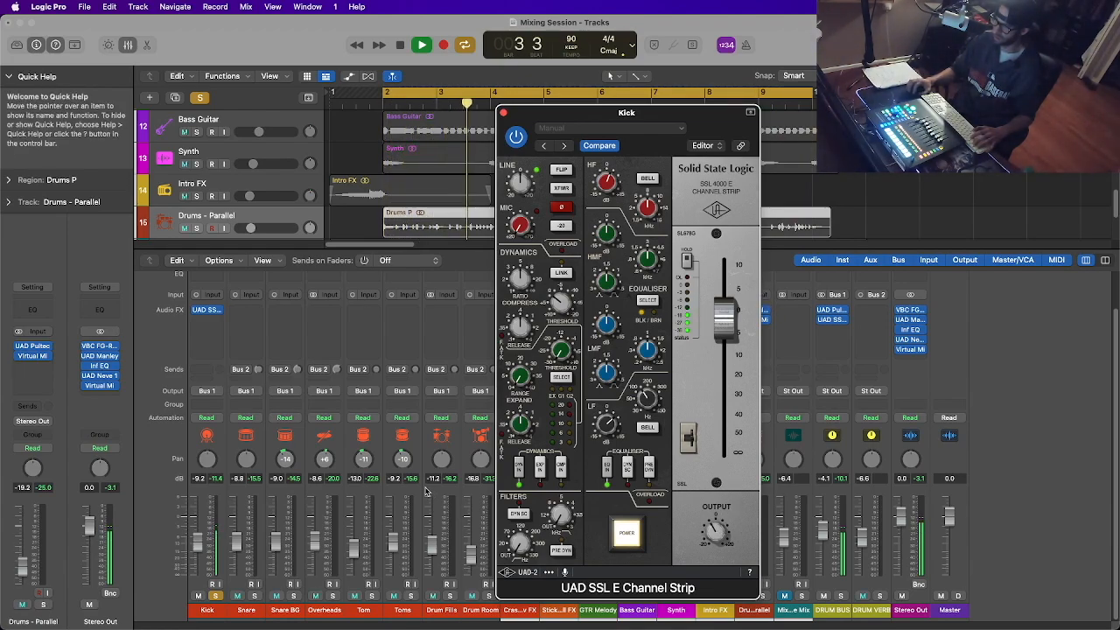
# Unsolo the Kick, raise its fader to -8.6 dB and reset its peak level display
pyautogui.click(216, 480)
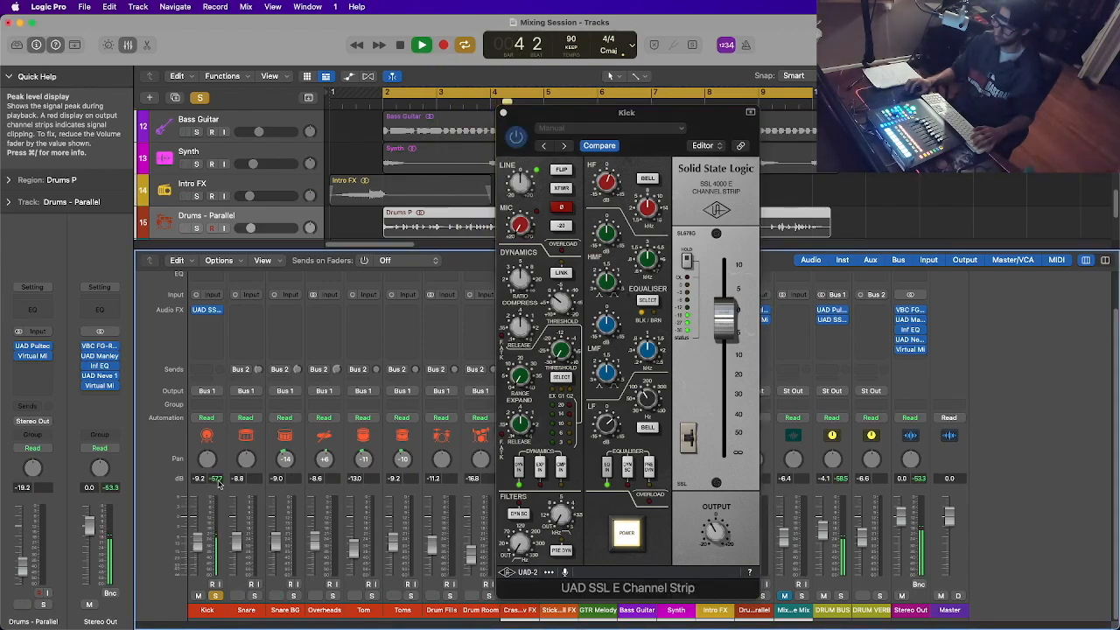
pyautogui.click(216, 596)
pyautogui.click(217, 481)
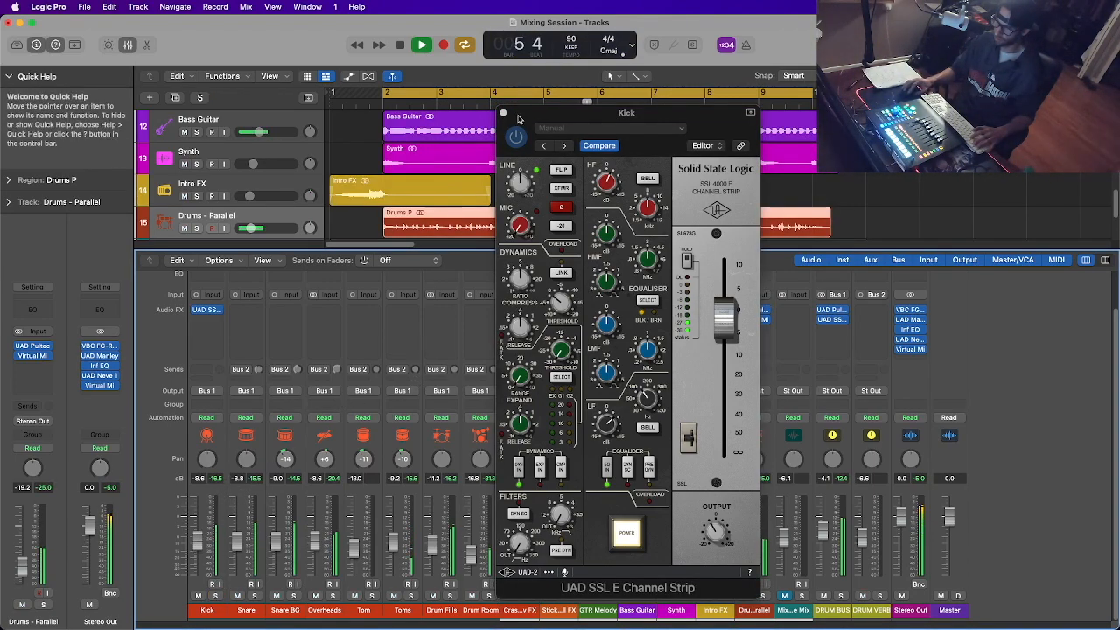
# Compare the Kick's level with its SSL channel strip bypassed and engaged, and fine-tune the strip's output
pyautogui.click(216, 480)
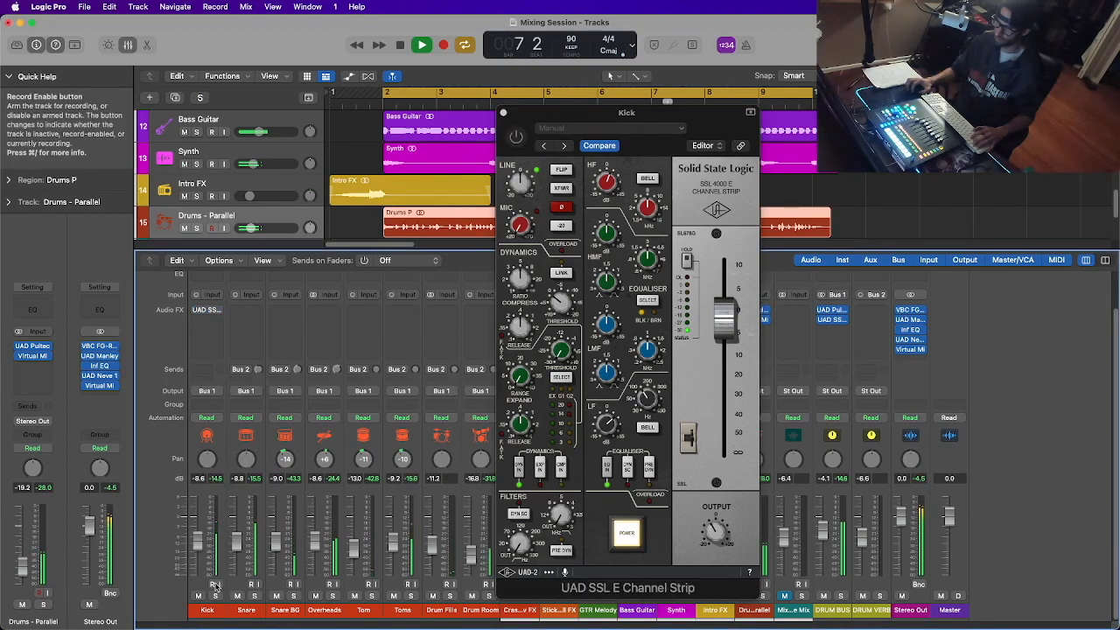
pyautogui.click(515, 149)
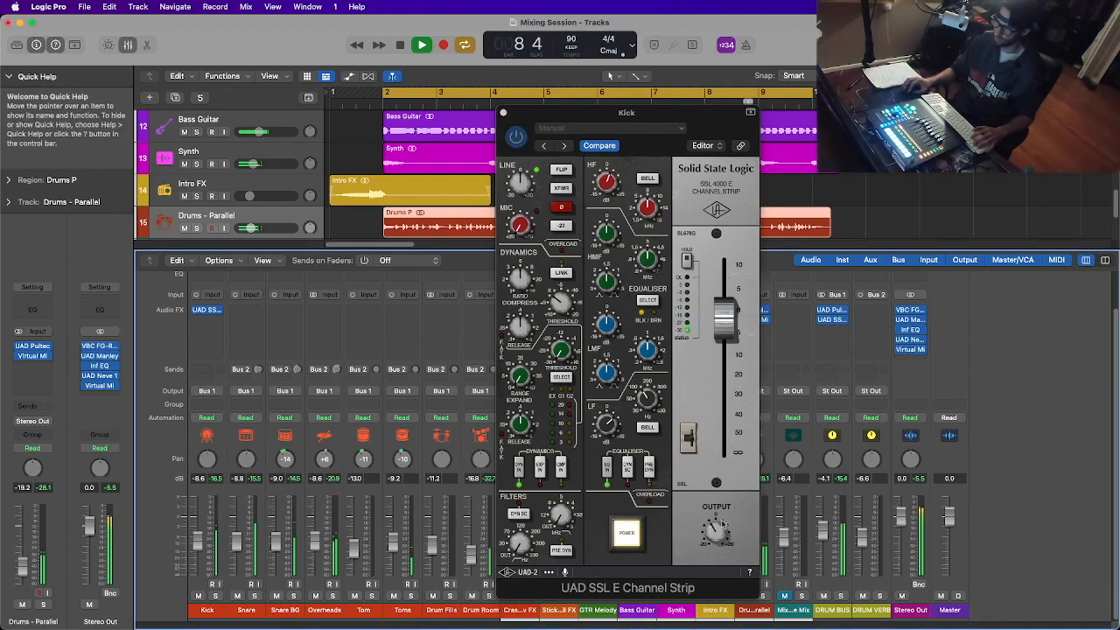
pyautogui.moveTo(717, 540); pyautogui.dragTo(718, 536)
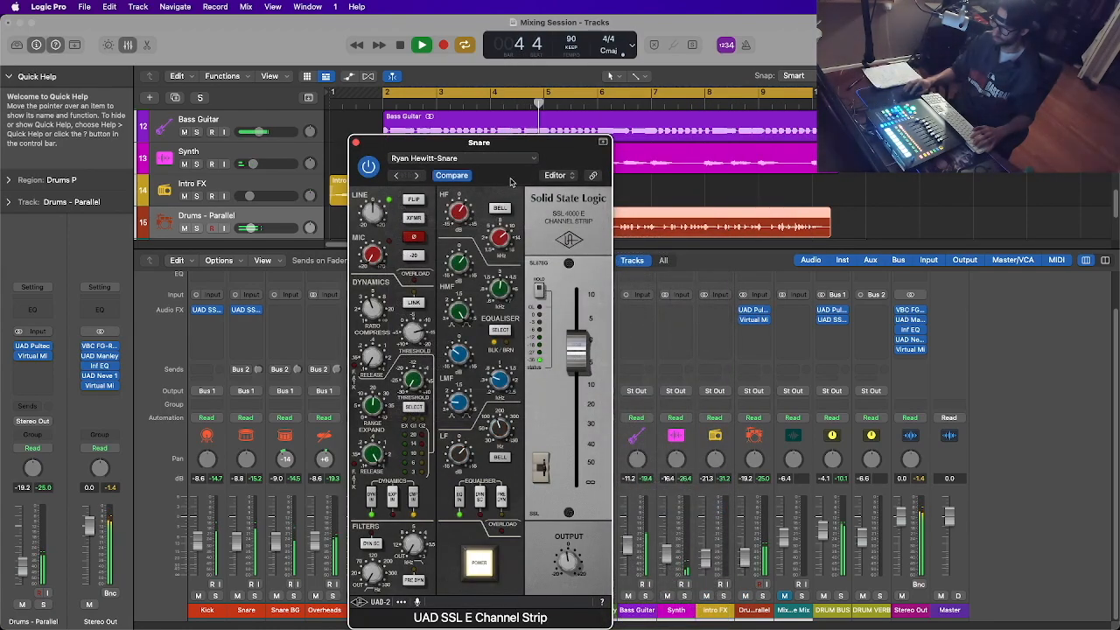
# Solo the Snare, compare its sound with the SSL channel strip bypassed and engaged, and slightly lower the strip's fader
pyautogui.moveTo(514, 185); pyautogui.dragTo(645, 164)
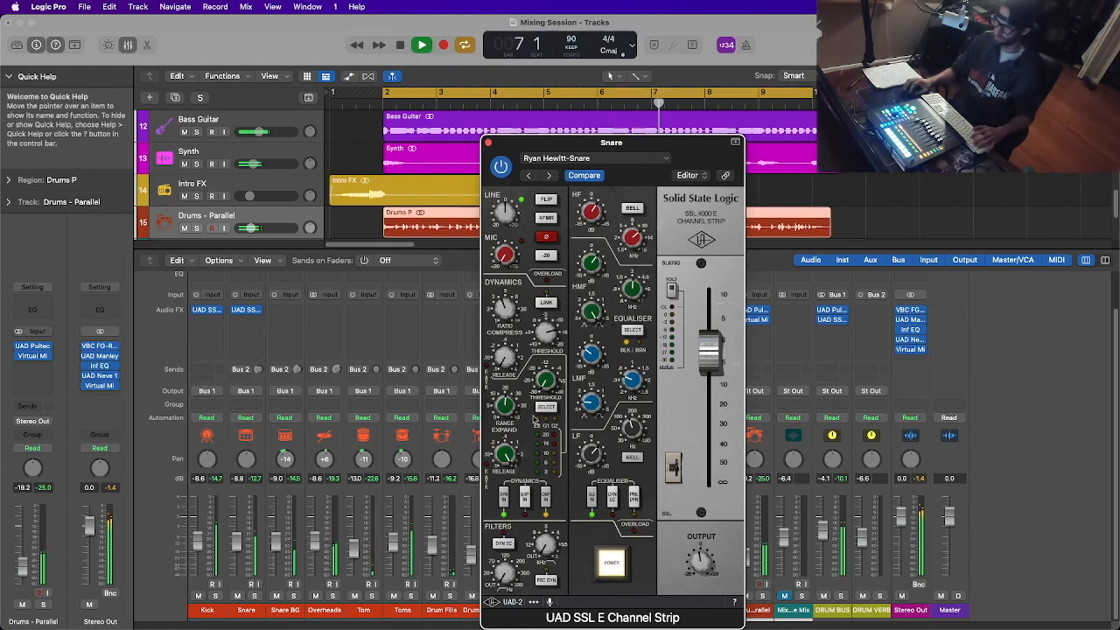
pyautogui.click(253, 596)
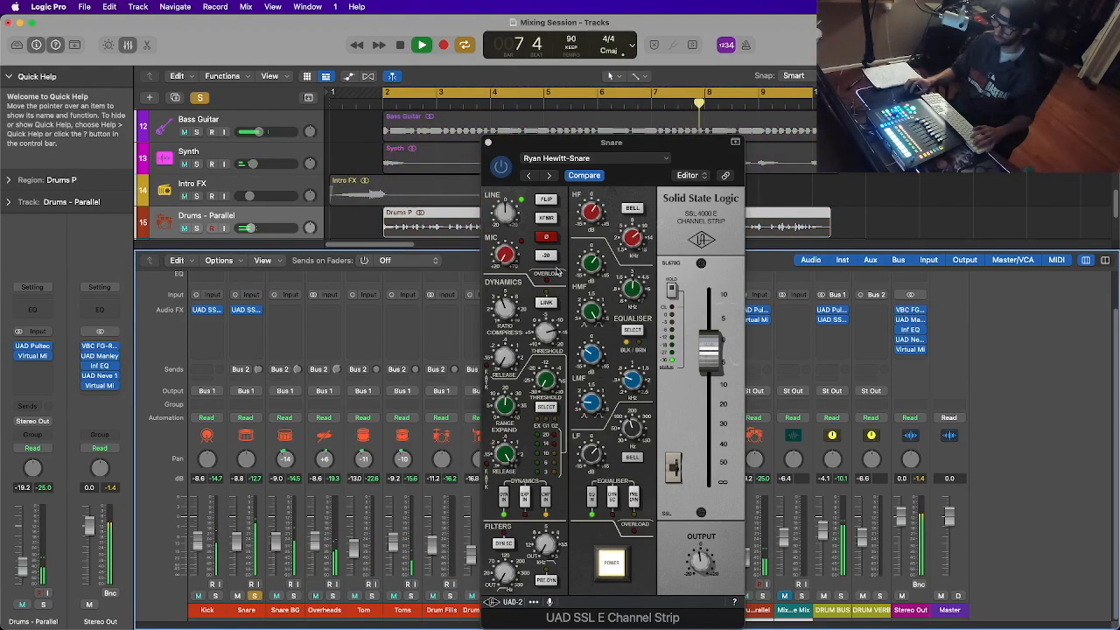
pyautogui.moveTo(516, 170); pyautogui.dragTo(526, 170)
pyautogui.click(514, 171)
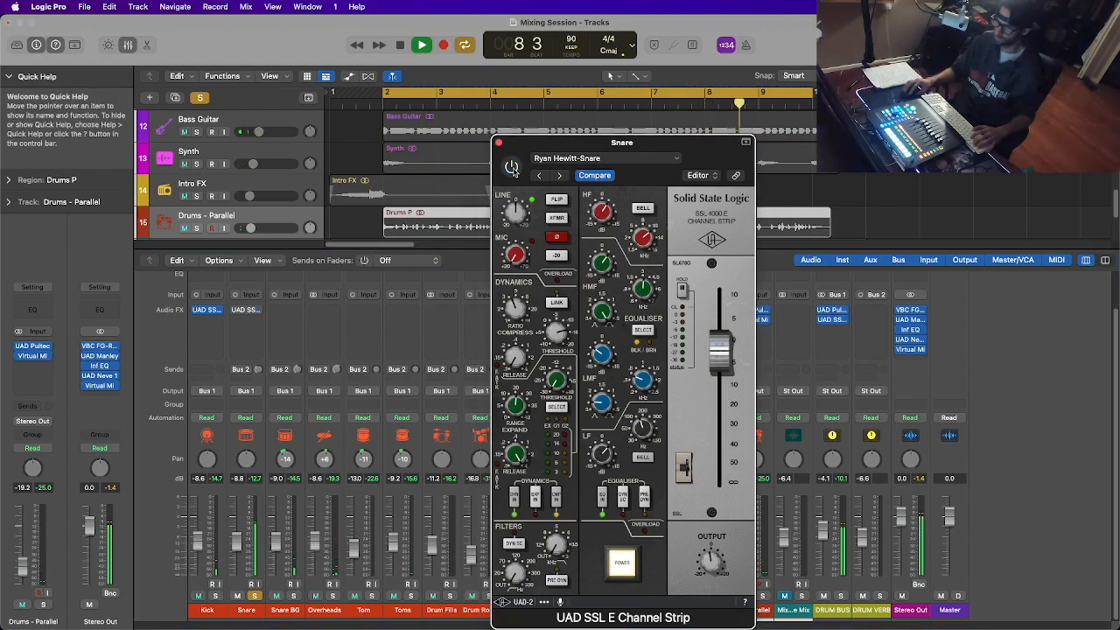
pyautogui.click(512, 167)
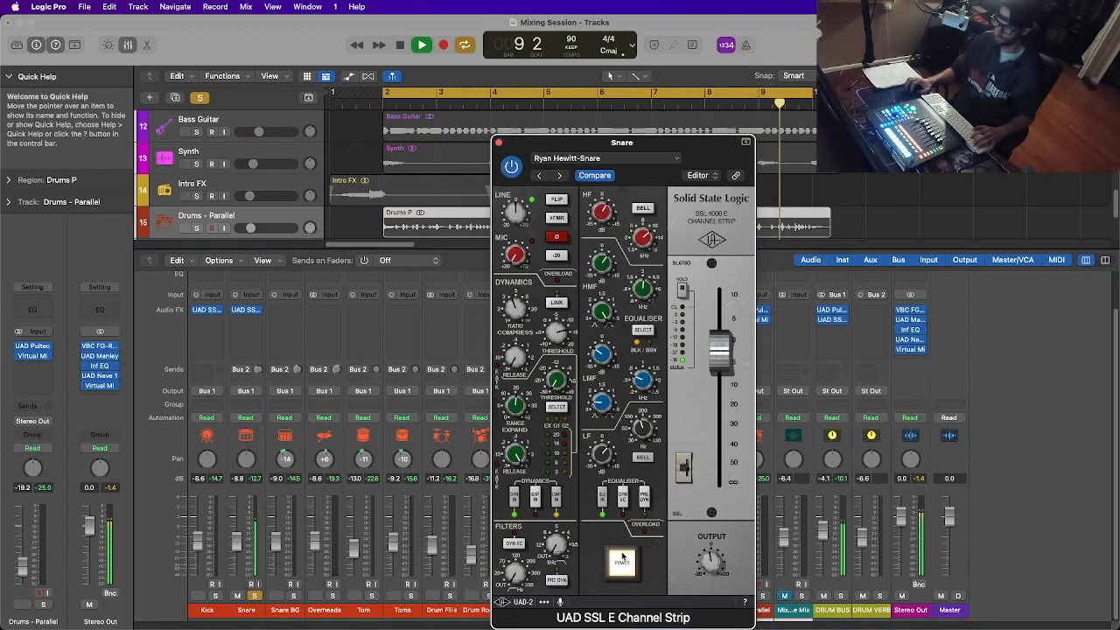
pyautogui.click(622, 562)
pyautogui.click(623, 562)
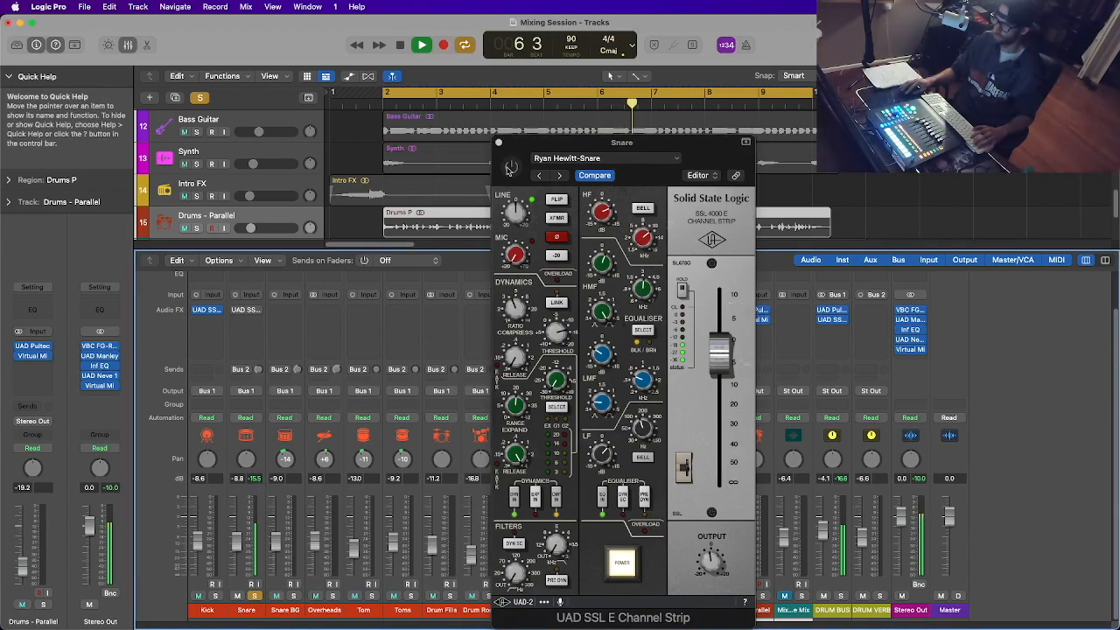
pyautogui.click(512, 167)
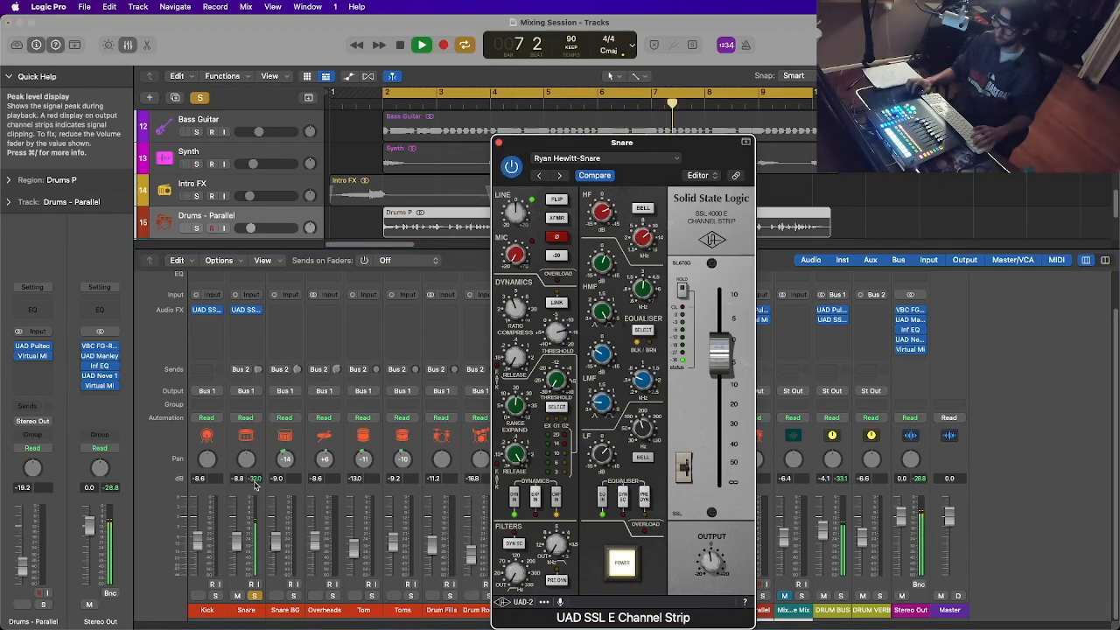
pyautogui.click(707, 567)
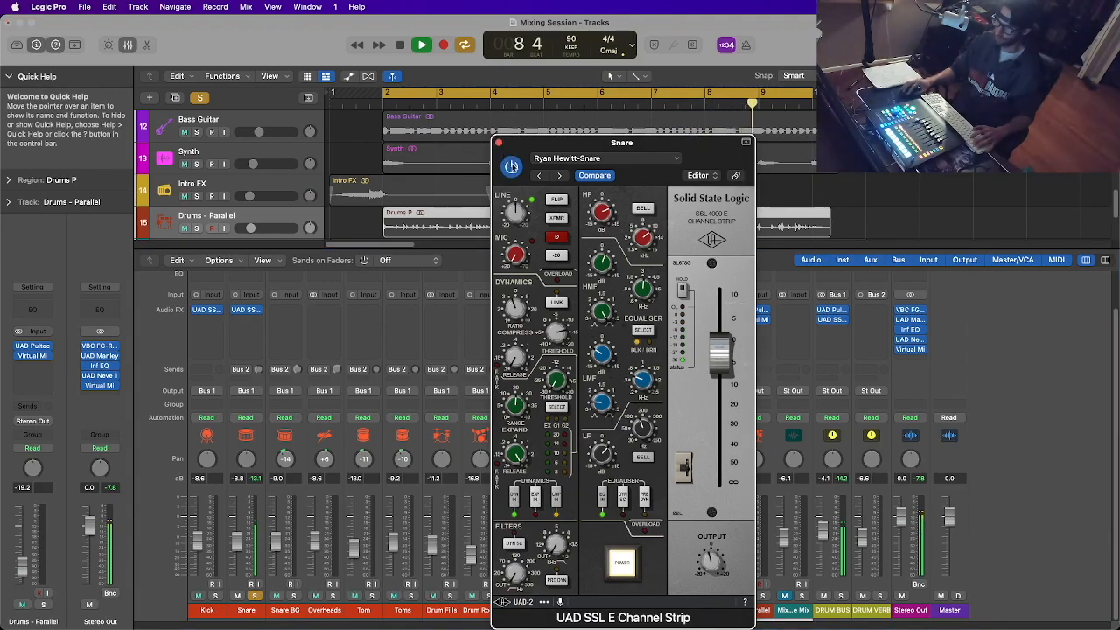
# Unsolo the Snare, copy its SSL E Channel Strip to Snare BG and solo Snare BG
pyautogui.click(346, 533)
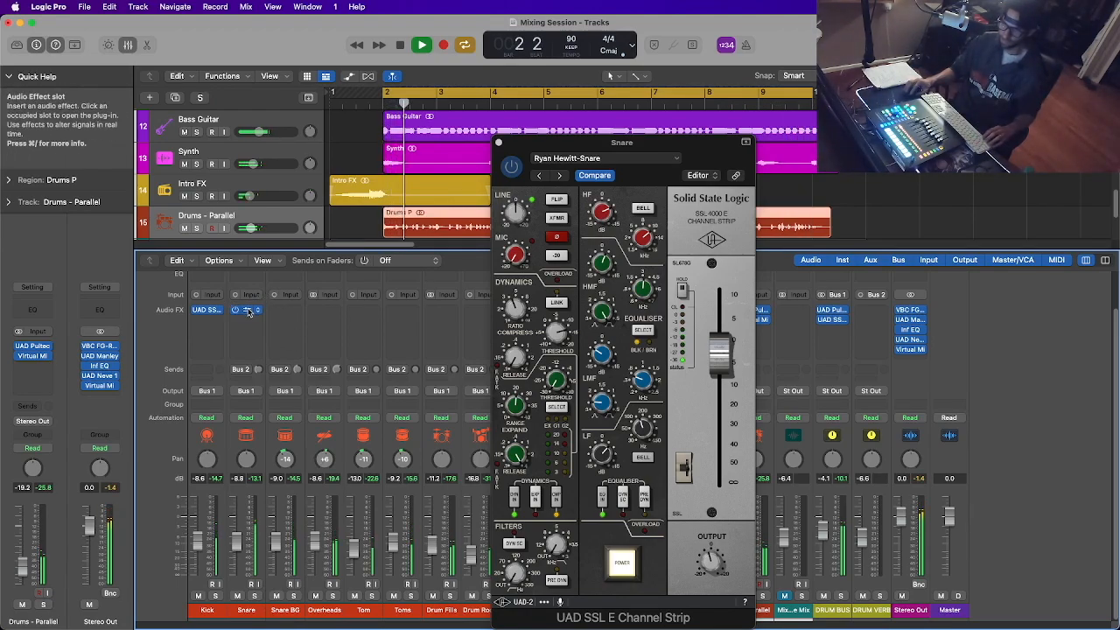
pyautogui.click(294, 597)
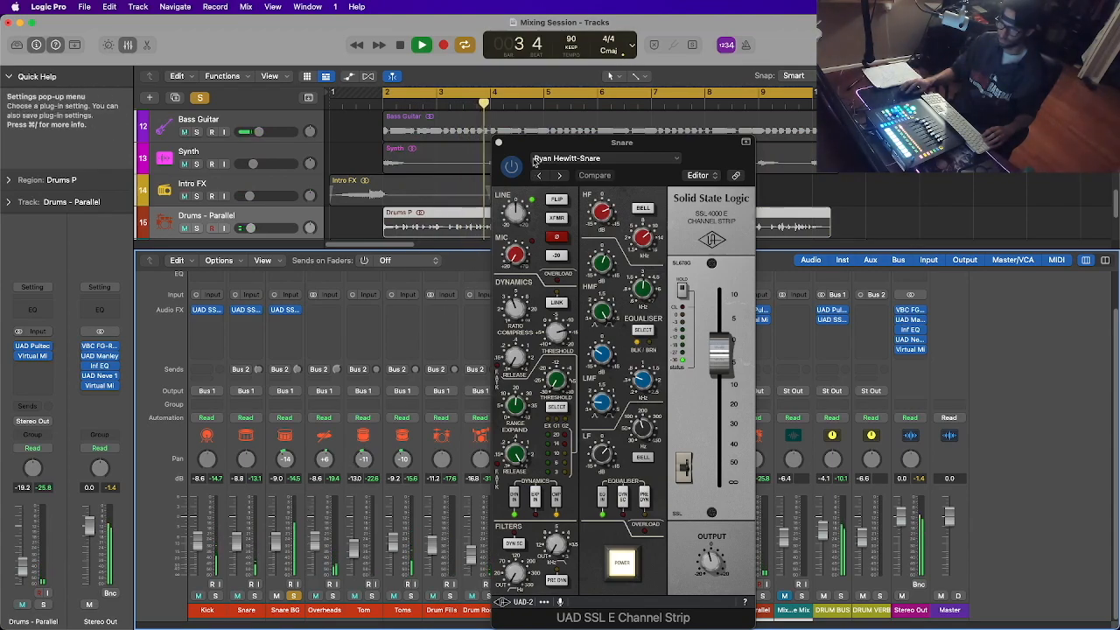
pyautogui.click(522, 158)
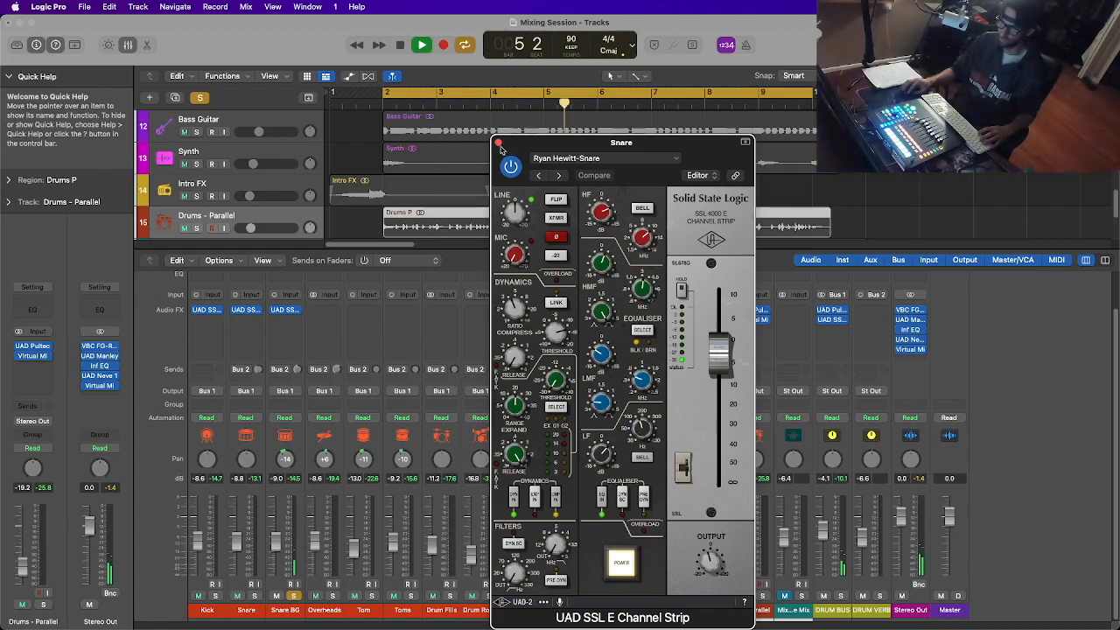
pyautogui.click(498, 143)
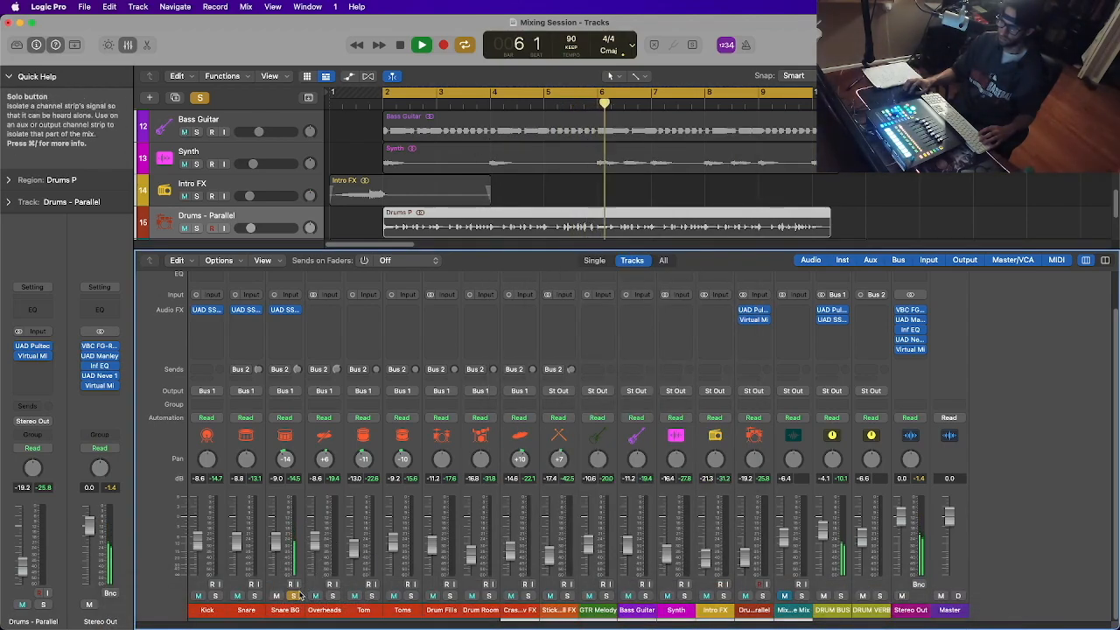
pyautogui.click(298, 596)
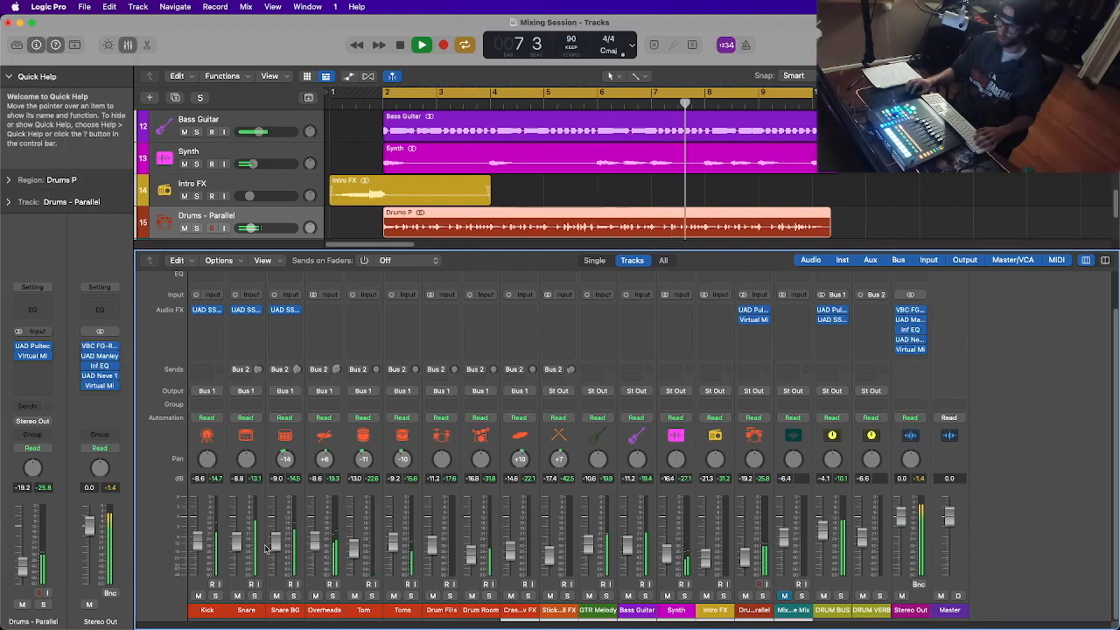
pyautogui.press('space')
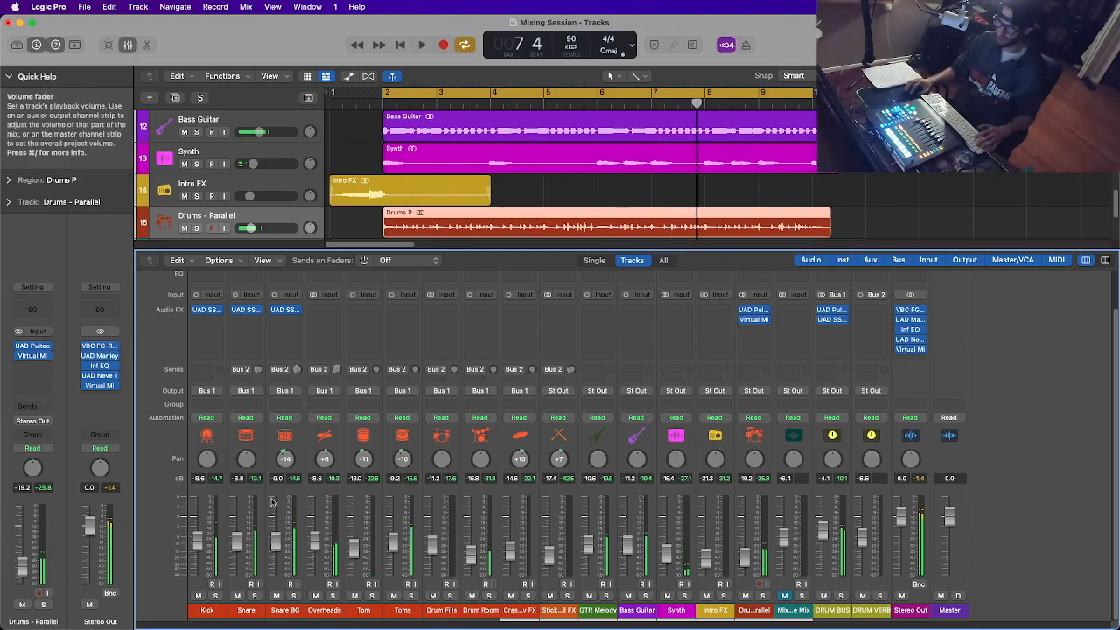
# Insert the TH-U Slate plug-in from Overloud in the Snare's second effect slot and move its window fully into view
pyautogui.click(237, 325)
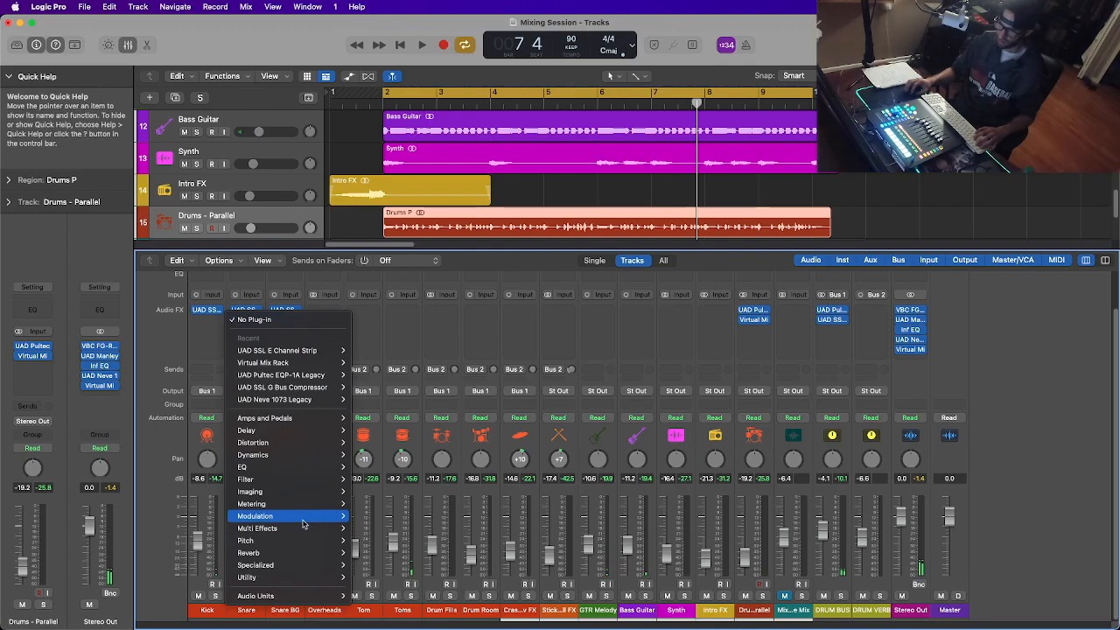
pyautogui.moveTo(306, 595)
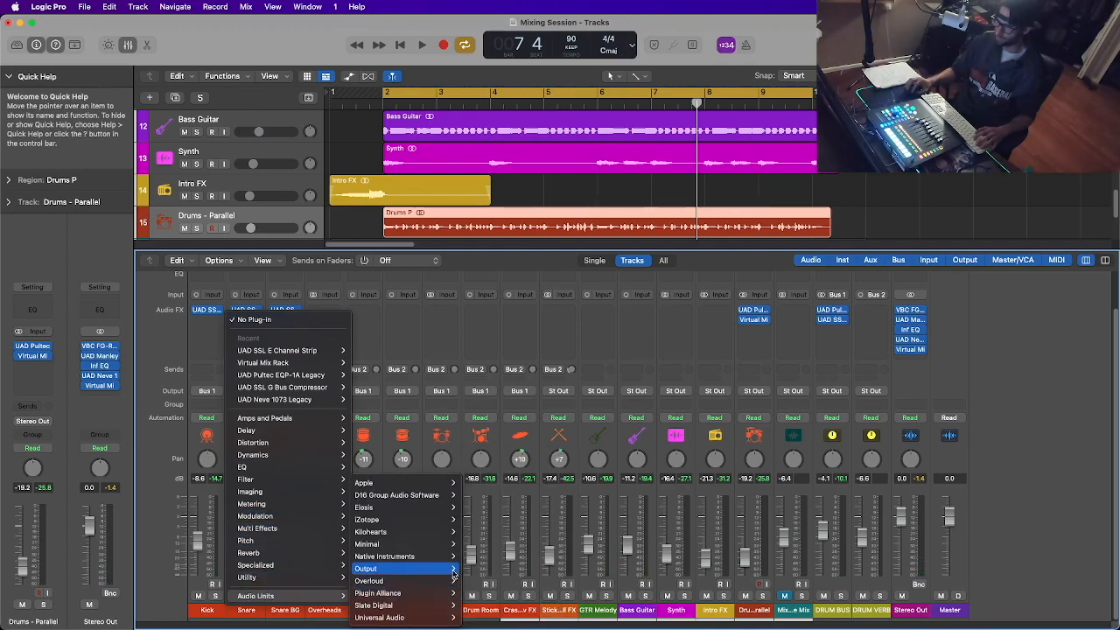
pyautogui.moveTo(444, 619)
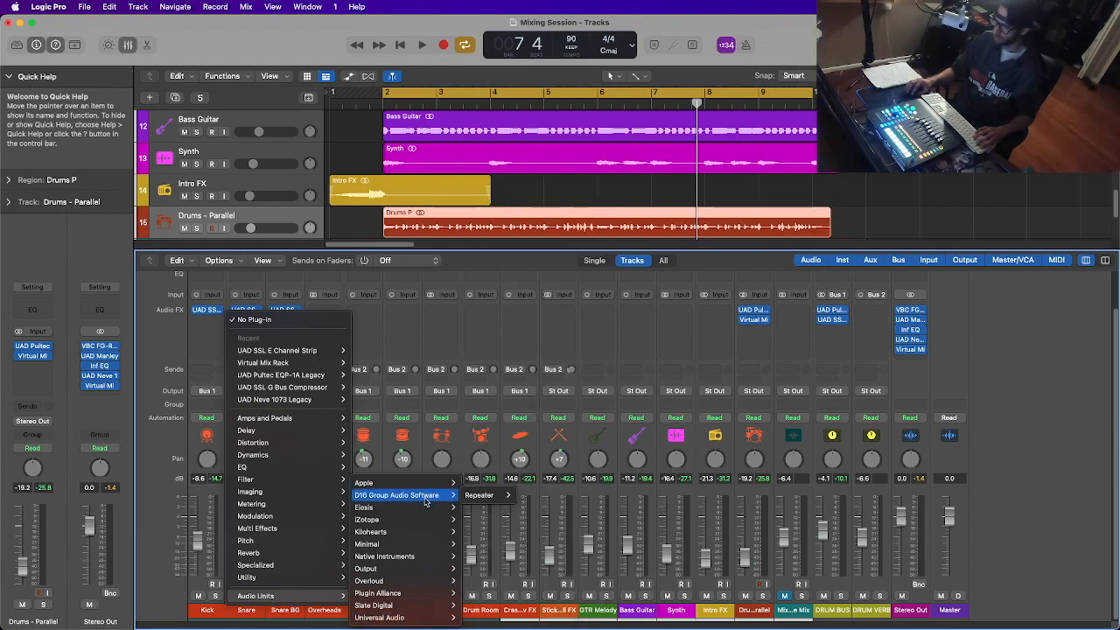
pyautogui.moveTo(418, 606)
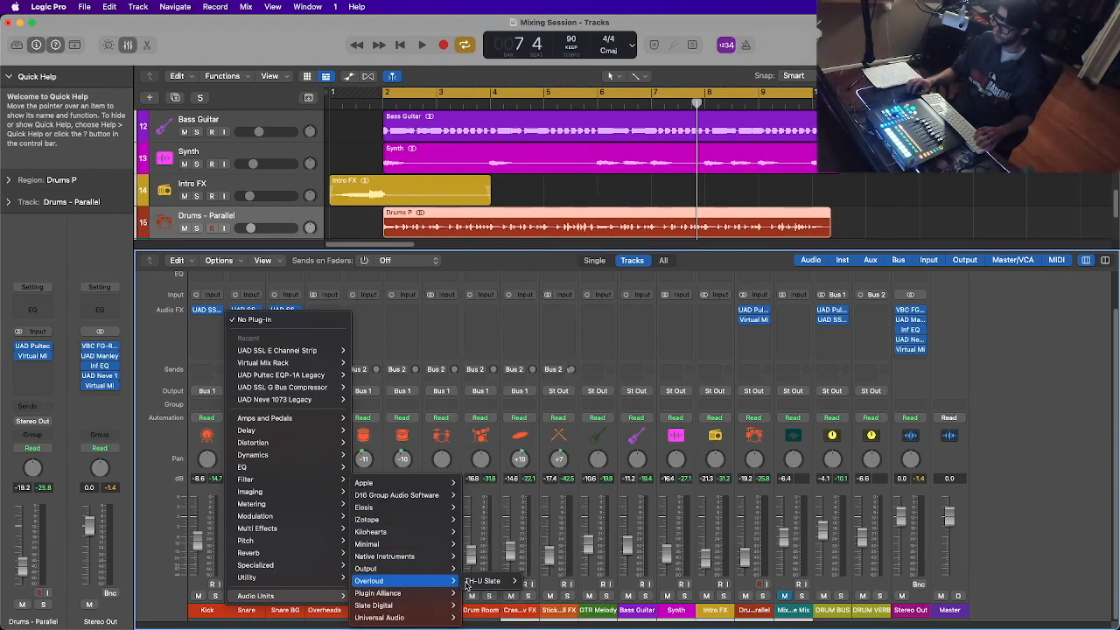
pyautogui.click(529, 581)
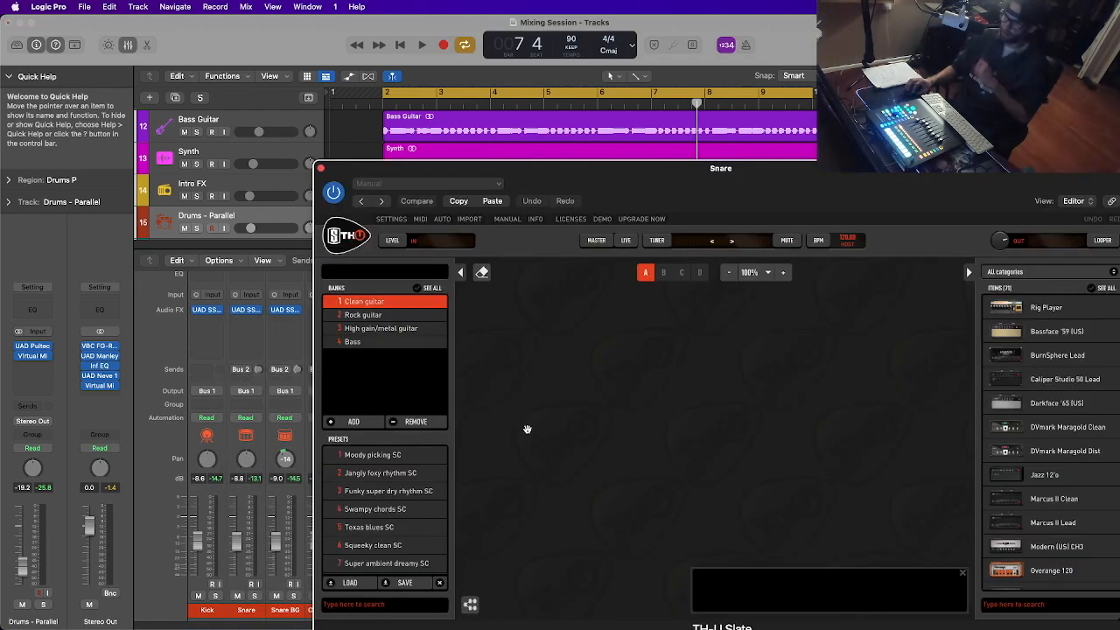
pyautogui.moveTo(728, 195); pyautogui.dragTo(615, 119)
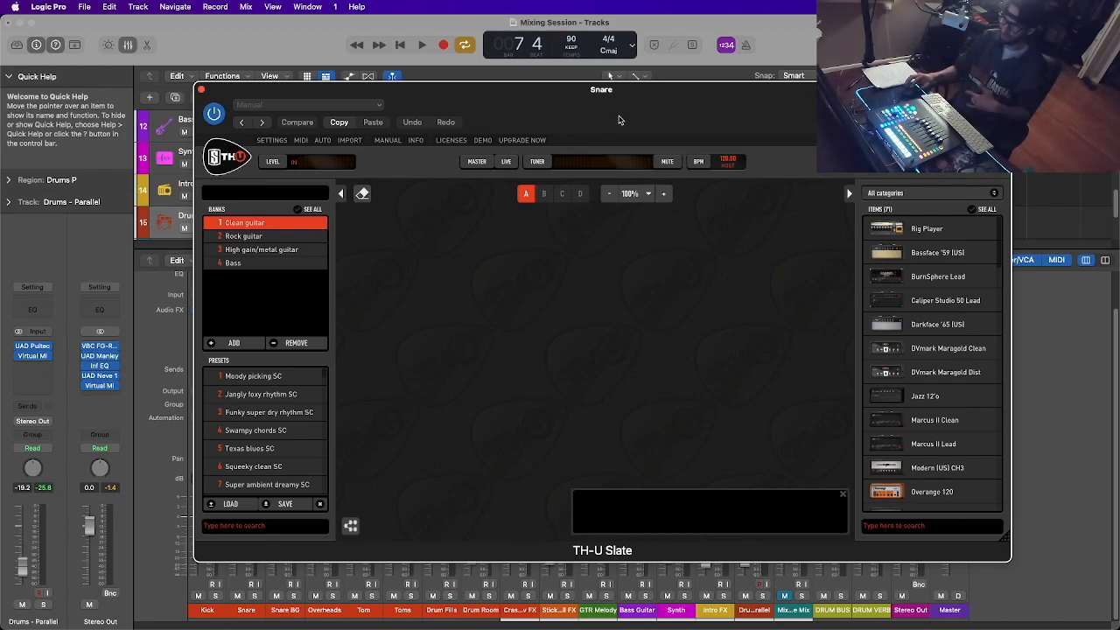
# Try the Overange 120 amp in the TH-U Slate rig and remove it again
pyautogui.scroll(-5, 882, 401)
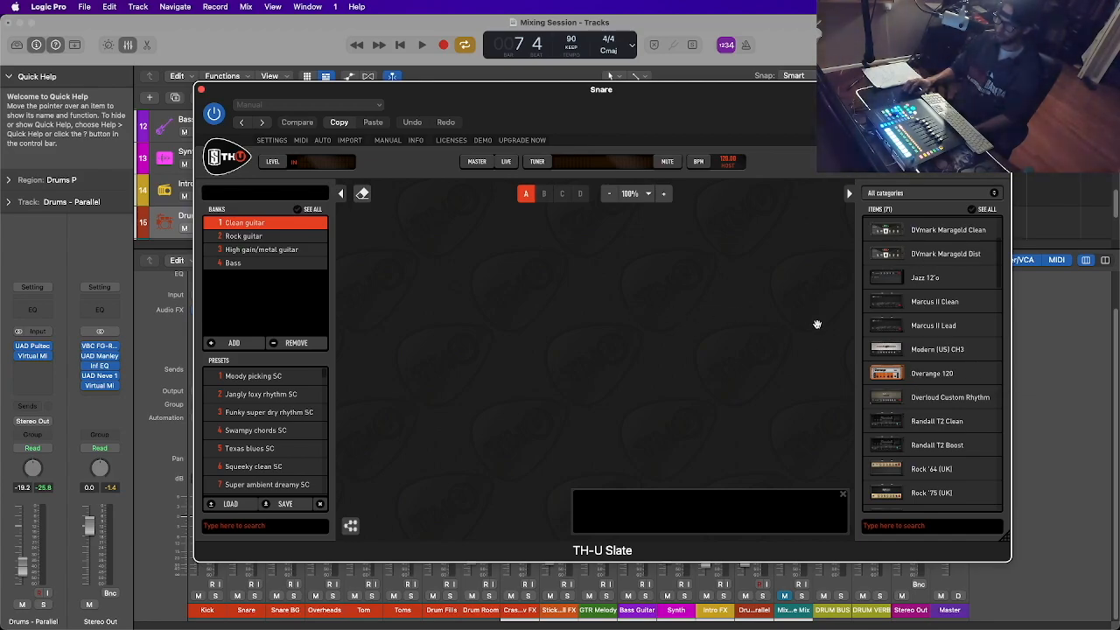
pyautogui.moveTo(931, 378); pyautogui.dragTo(733, 512)
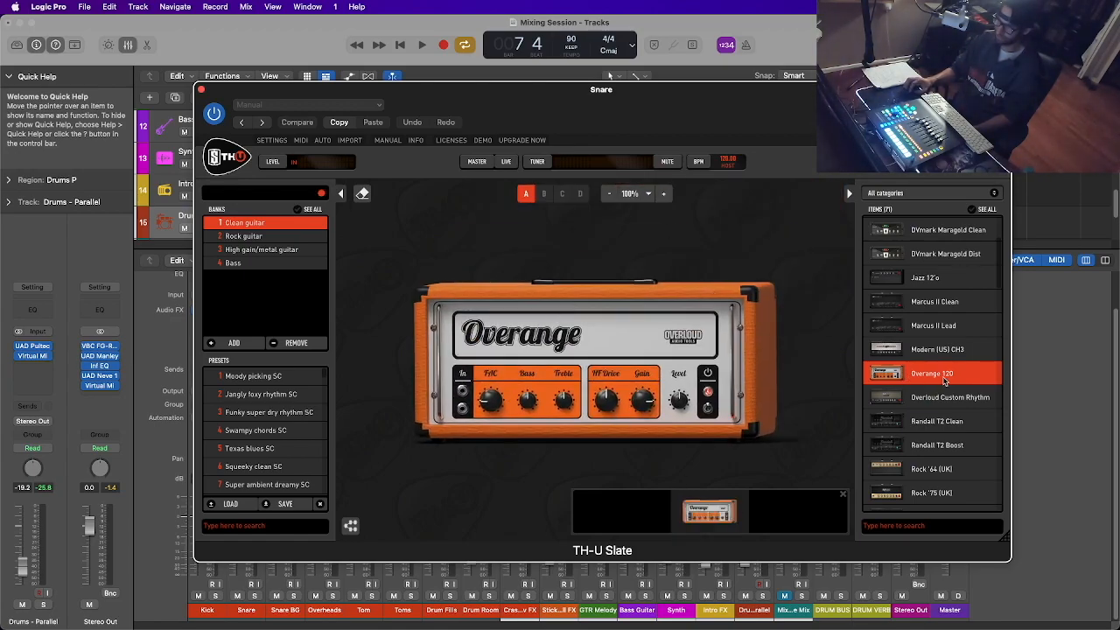
pyautogui.click(905, 193)
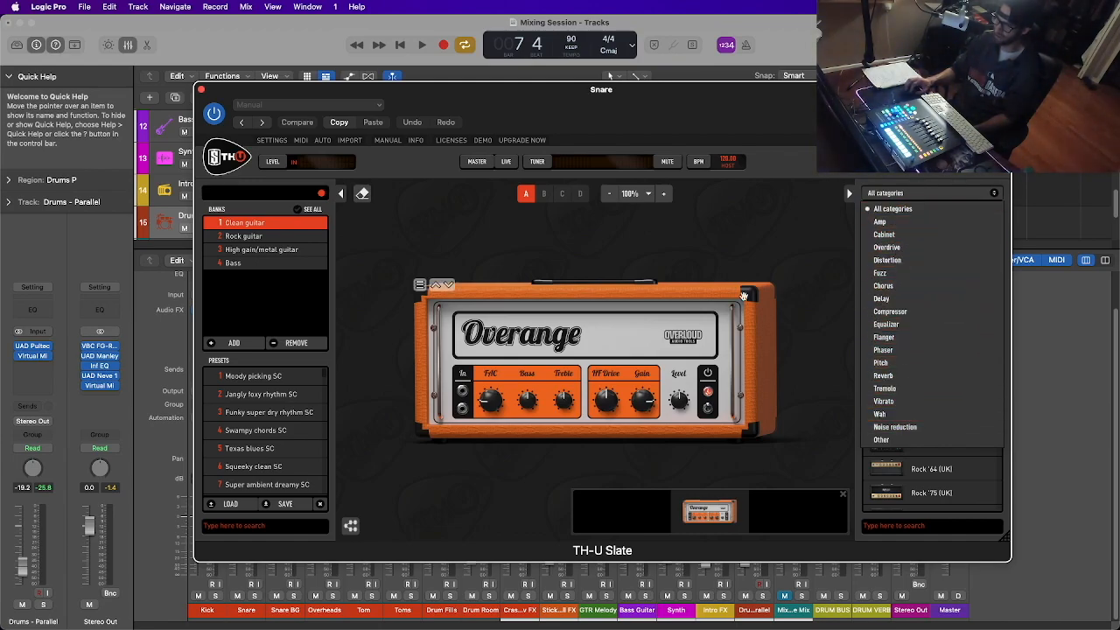
pyautogui.click(683, 397)
pyautogui.rightClick(677, 353)
pyautogui.click(651, 346)
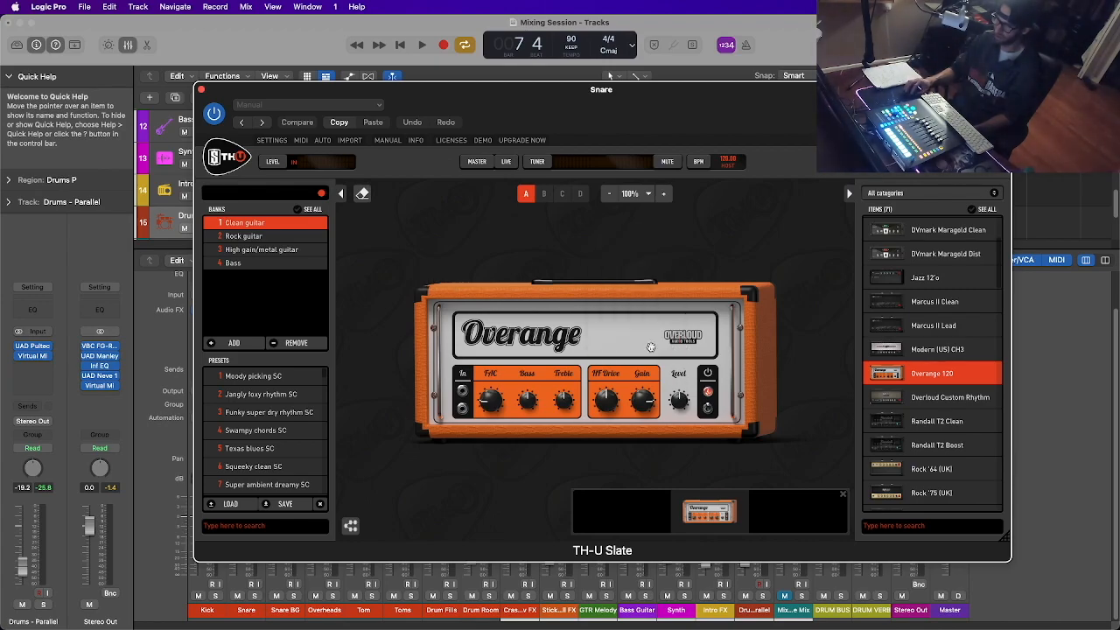
# Filter the TH-U Slate items to the Overdrive category and add the Diode250 pedal to the rig
pyautogui.click(898, 194)
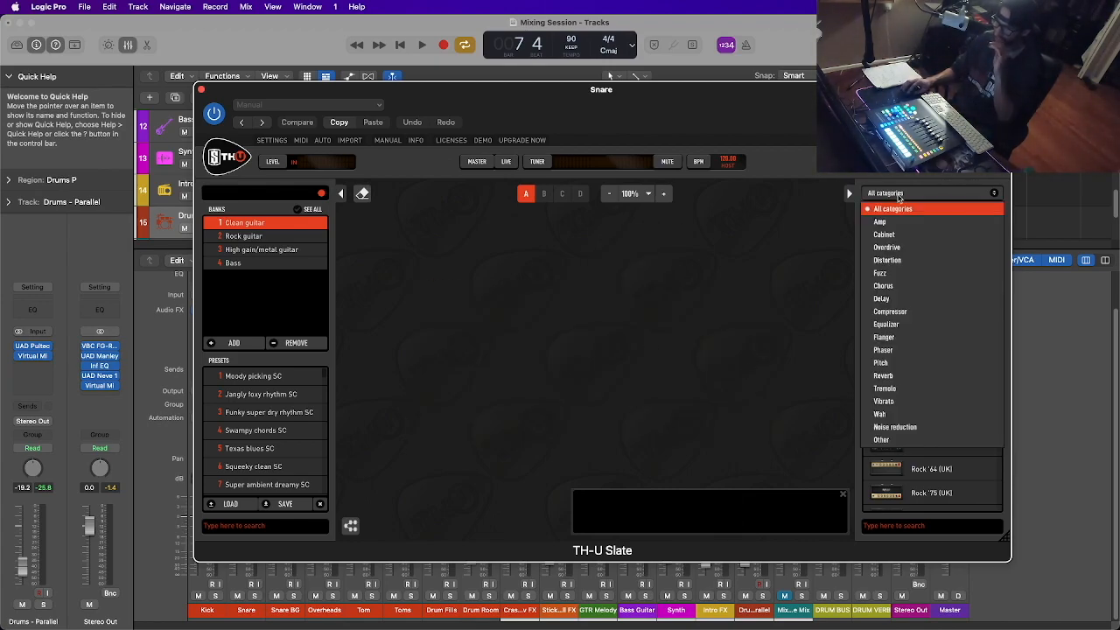
pyautogui.click(887, 260)
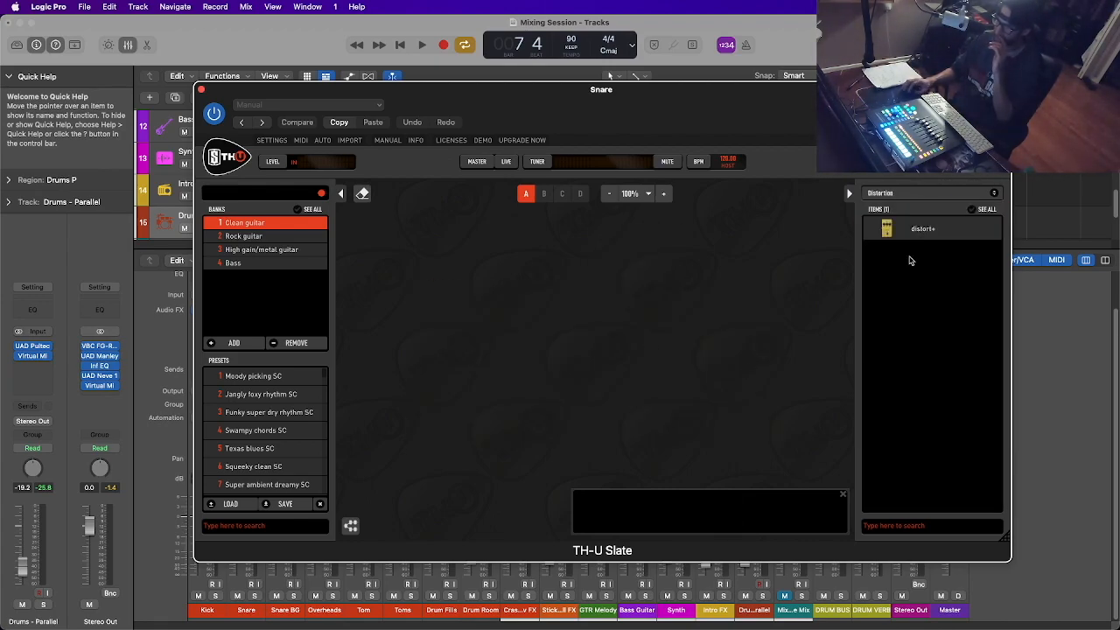
pyautogui.click(913, 196)
pyautogui.click(916, 244)
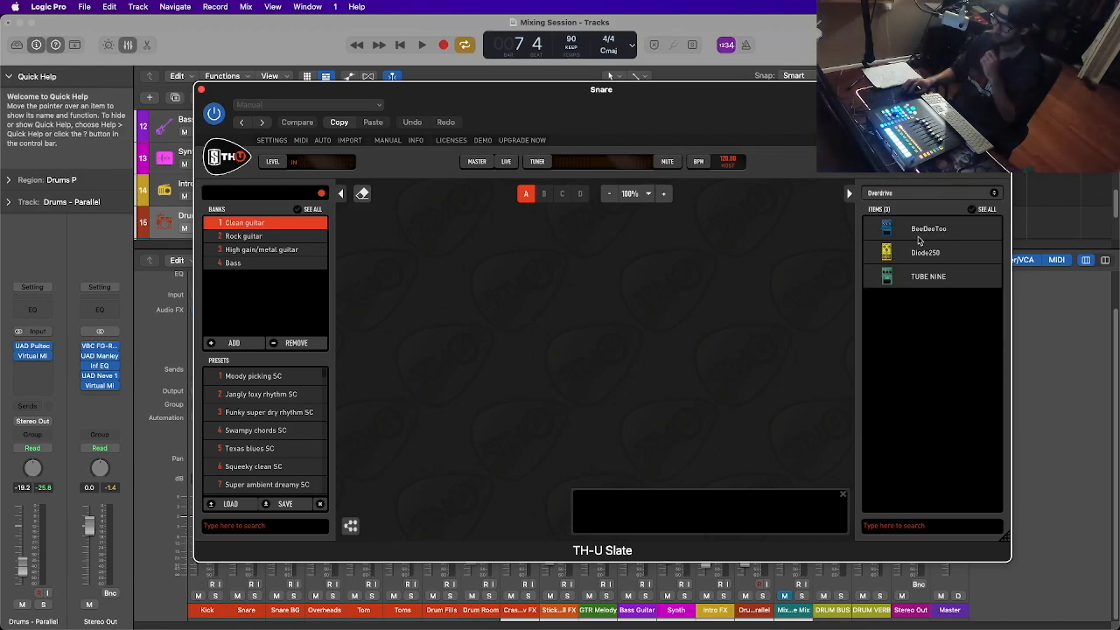
pyautogui.moveTo(932, 254); pyautogui.dragTo(571, 379)
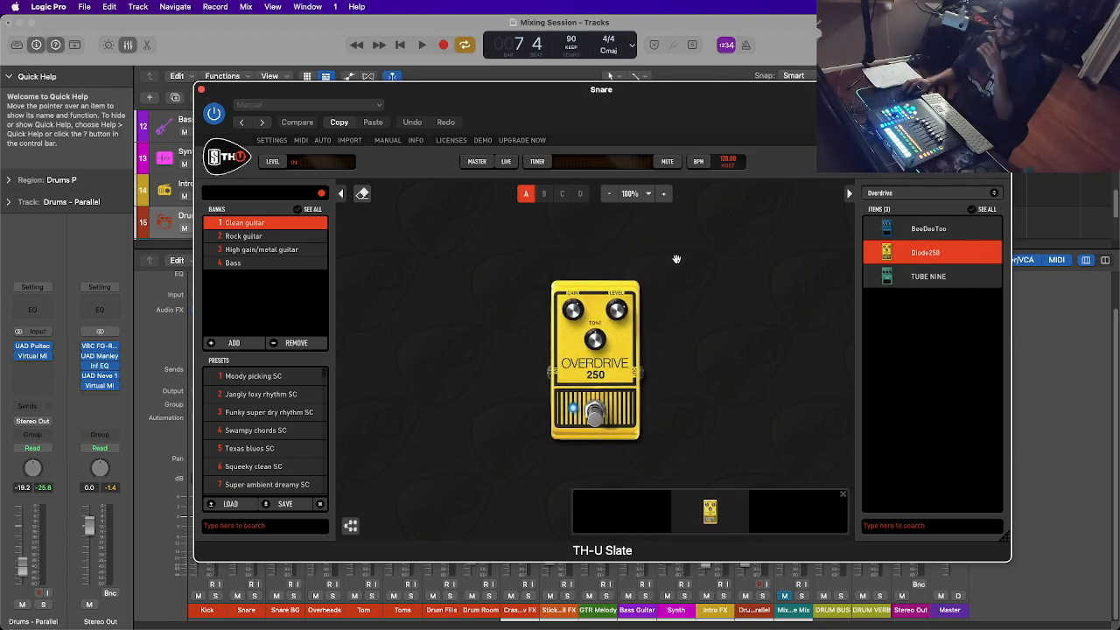
# Solo the Snare and adjust the Diode250 pedal's tone and level controls during playback
pyautogui.moveTo(516, 105); pyautogui.dragTo(683, 105)
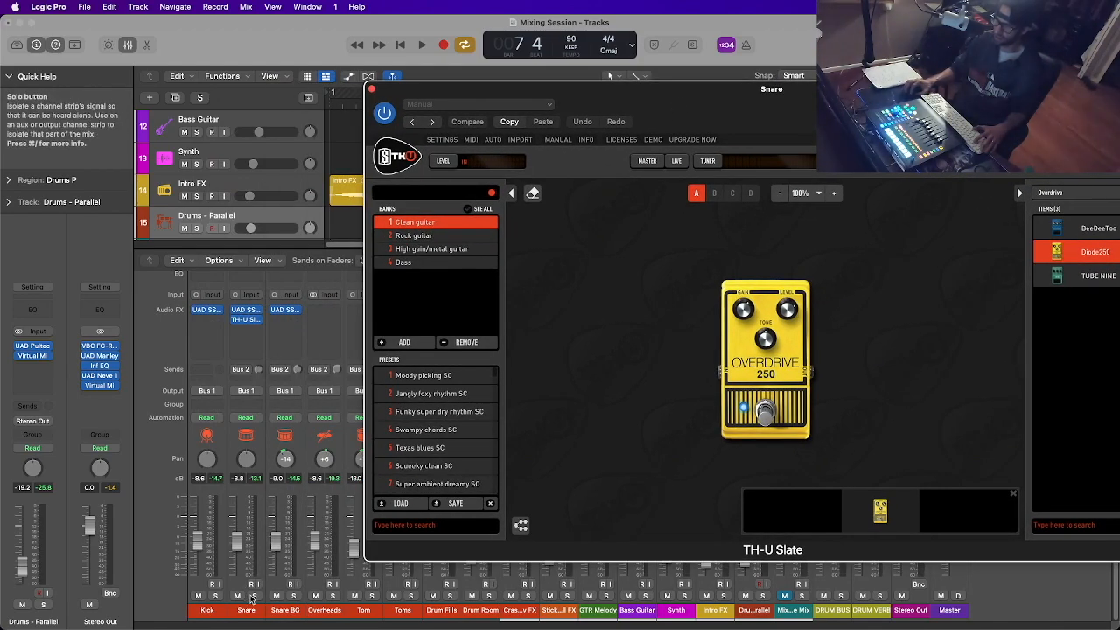
pyautogui.click(255, 596)
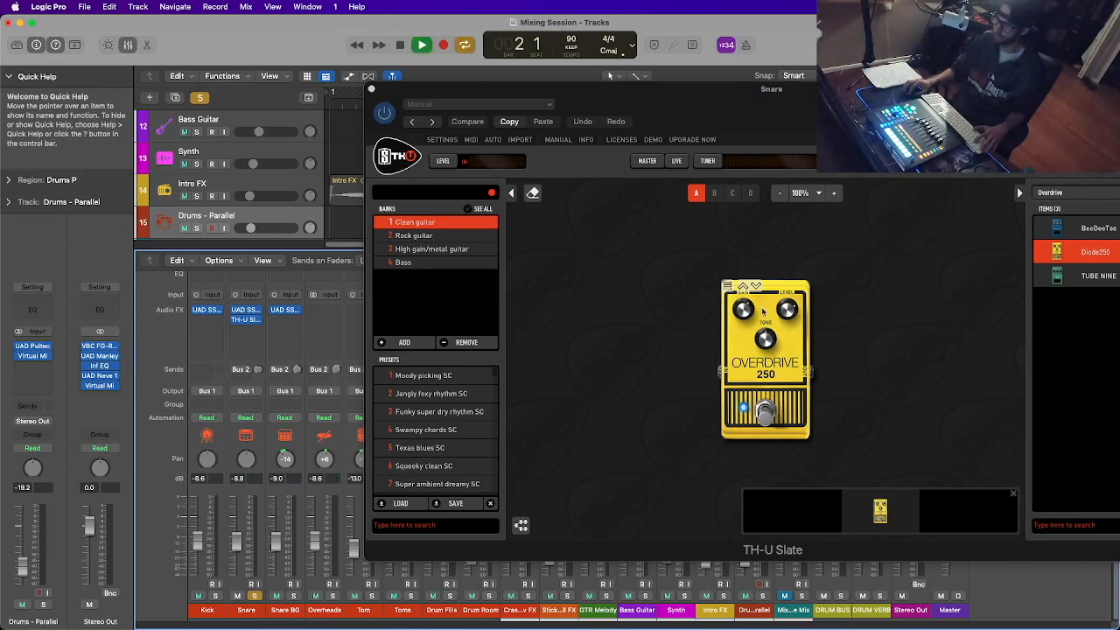
pyautogui.moveTo(770, 343); pyautogui.dragTo(789, 308)
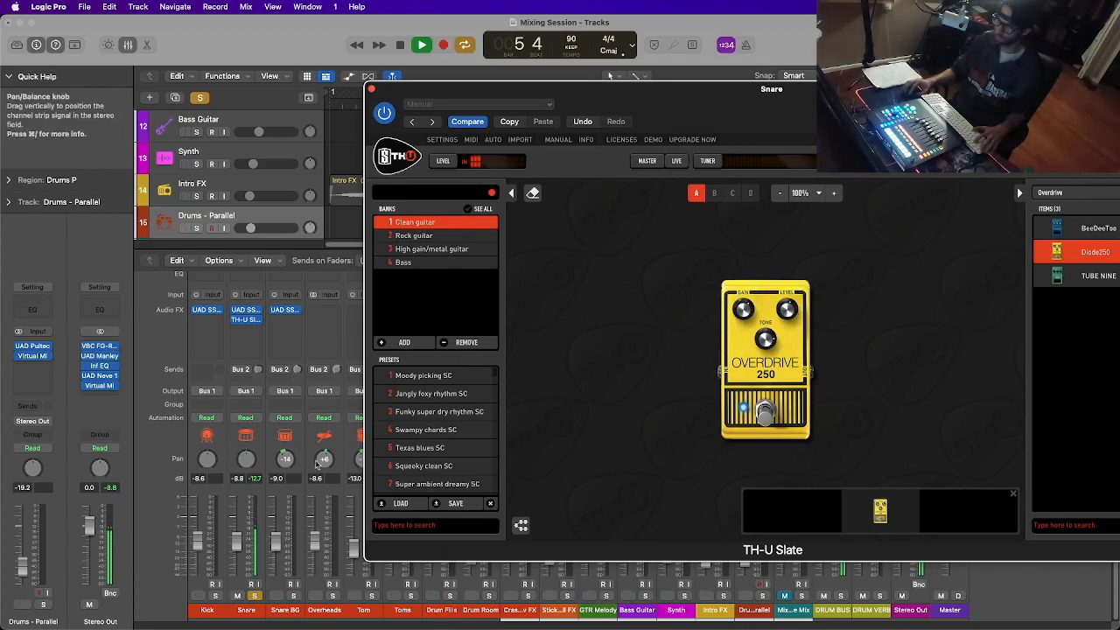
# Compare the soloed Snare's peak level with the TH-U Slate plug-in bypassed and enabled during playback
pyautogui.click(259, 482)
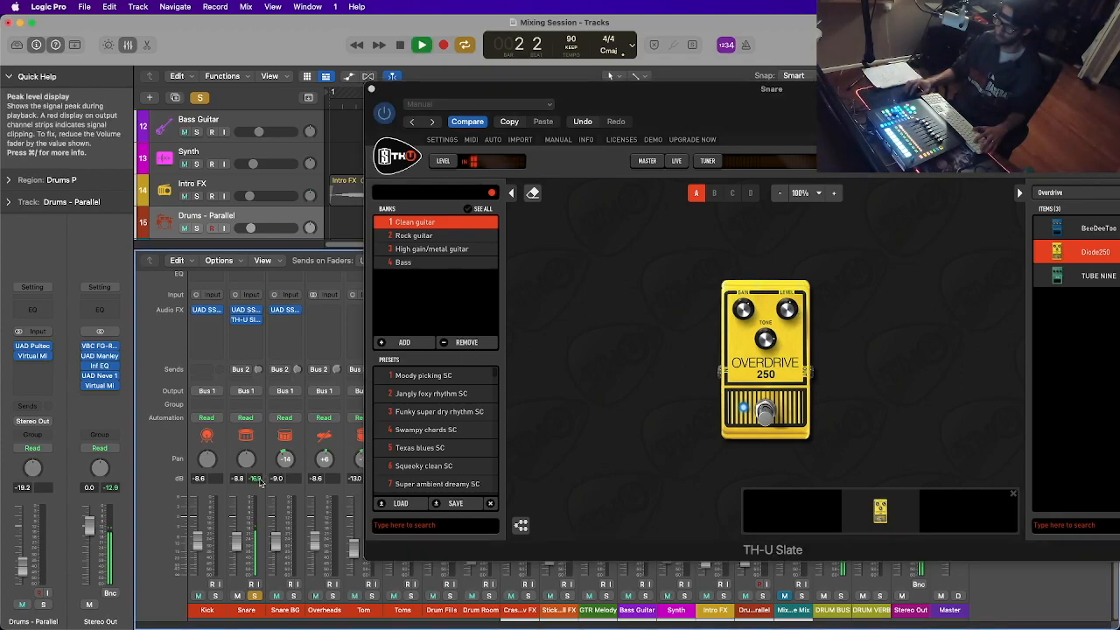
pyautogui.click(570, 300)
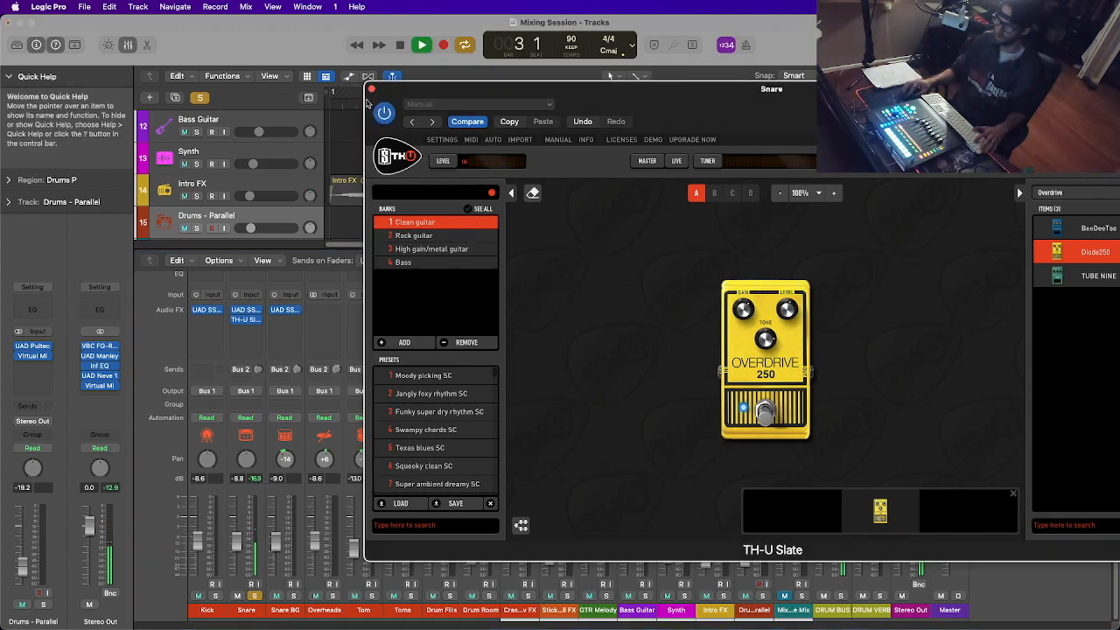
pyautogui.click(385, 115)
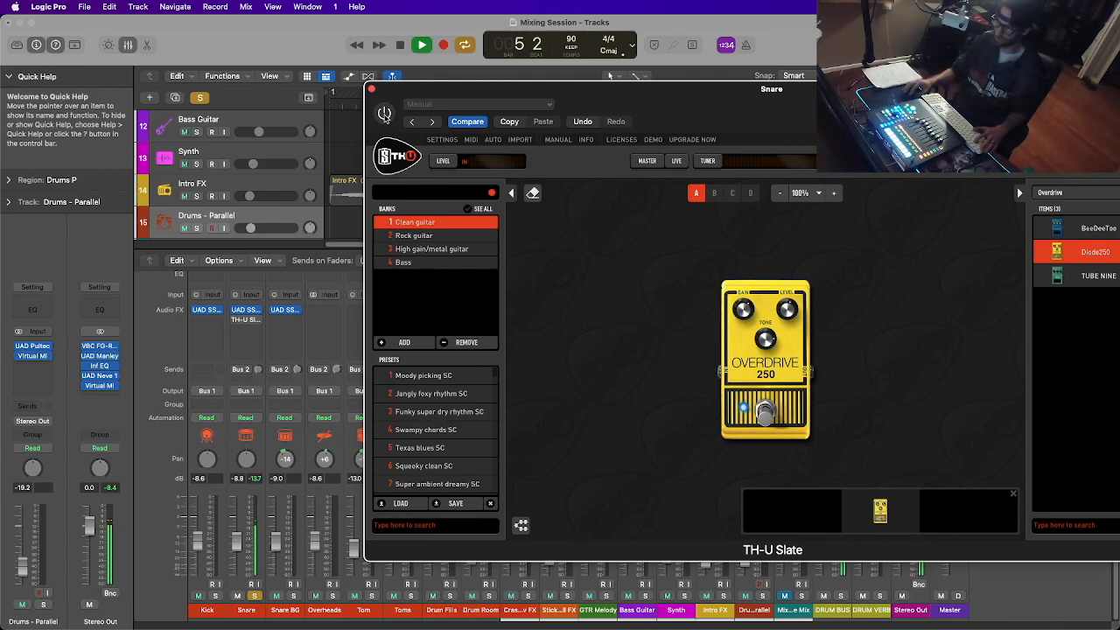
pyautogui.click(385, 116)
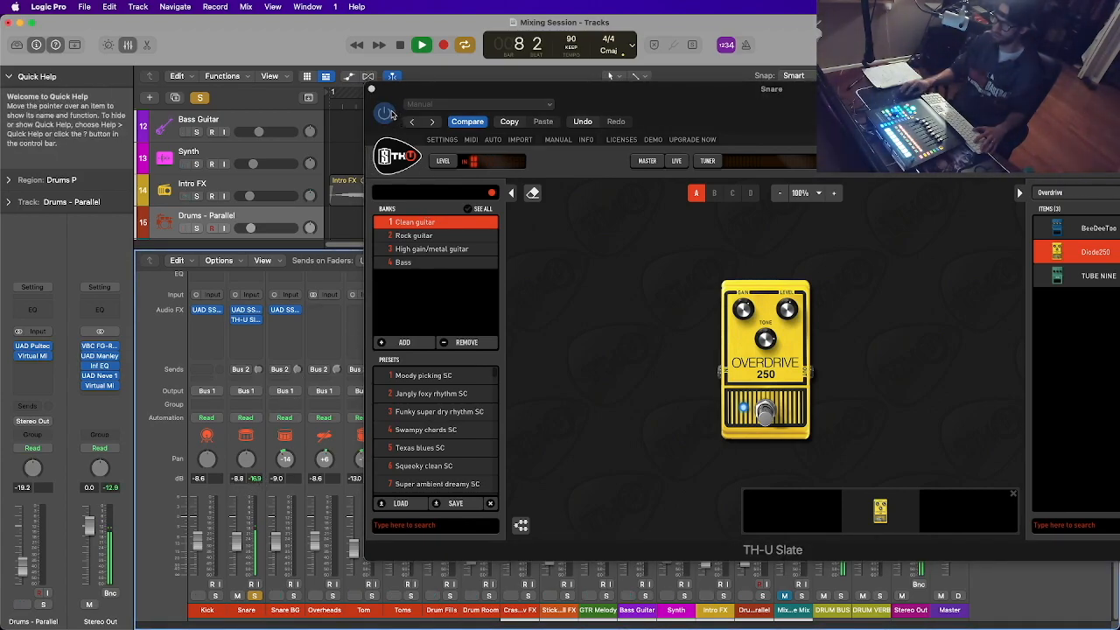
pyautogui.click(259, 485)
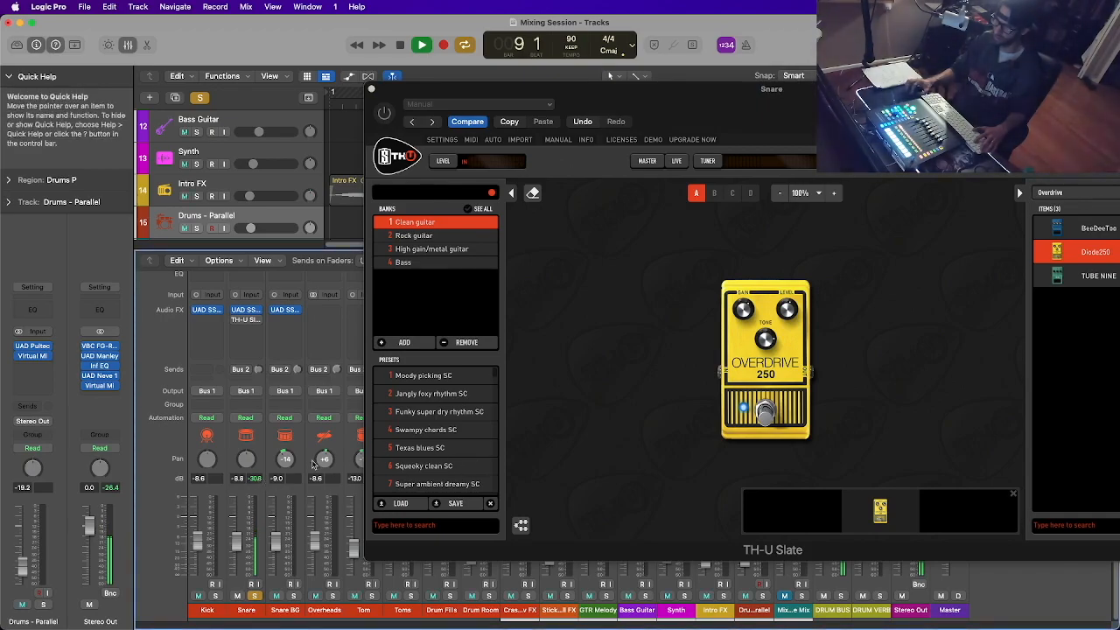
pyautogui.click(385, 113)
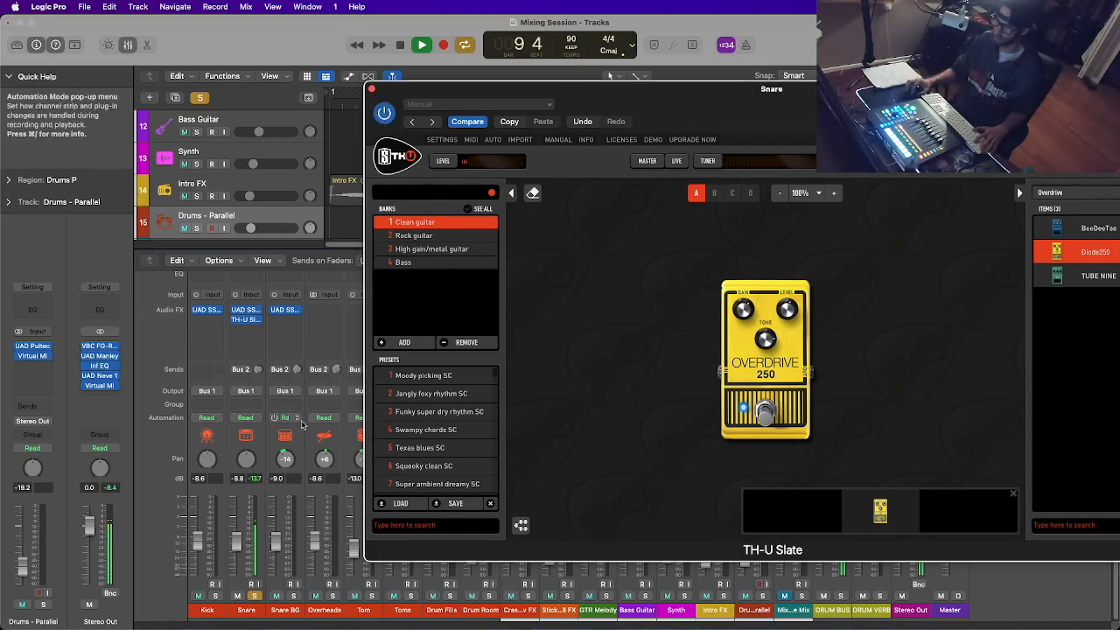
pyautogui.click(258, 481)
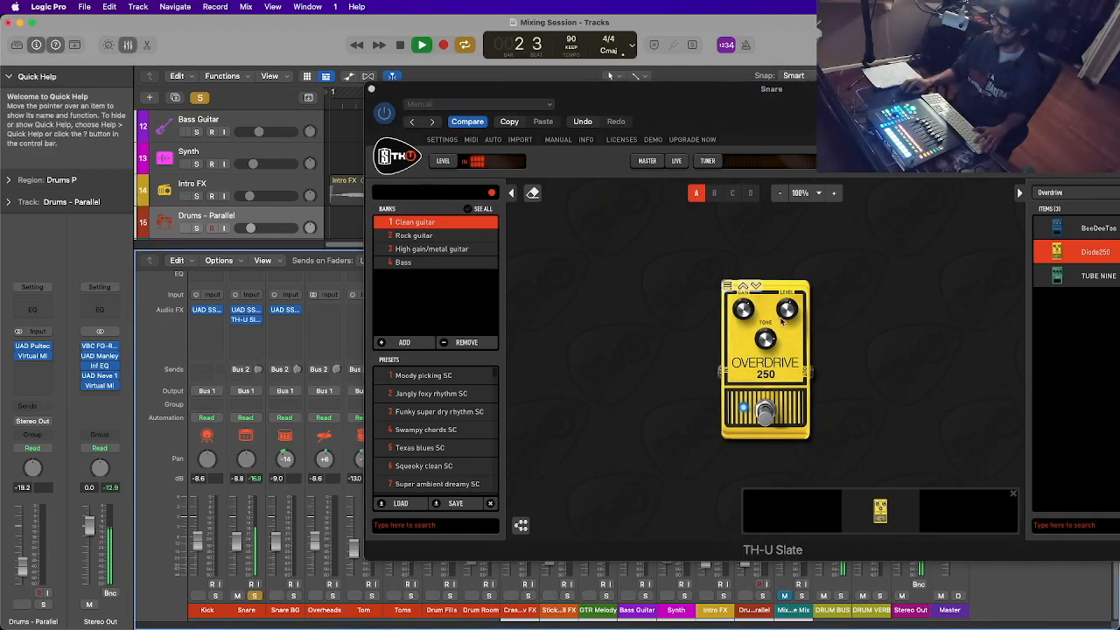
# Fine-tune the Diode250 pedal's level against the Snare's peak reading, and unsolo the Snare with its fader at -10.2 dB
pyautogui.click(787, 309)
pyautogui.moveTo(788, 309); pyautogui.dragTo(787, 307)
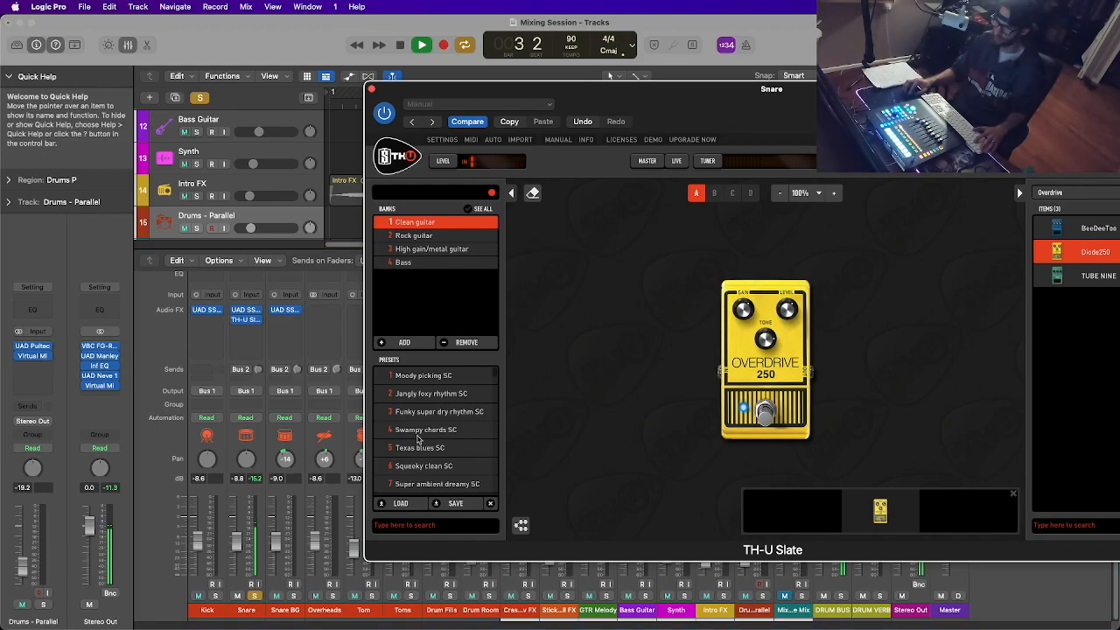
pyautogui.click(256, 479)
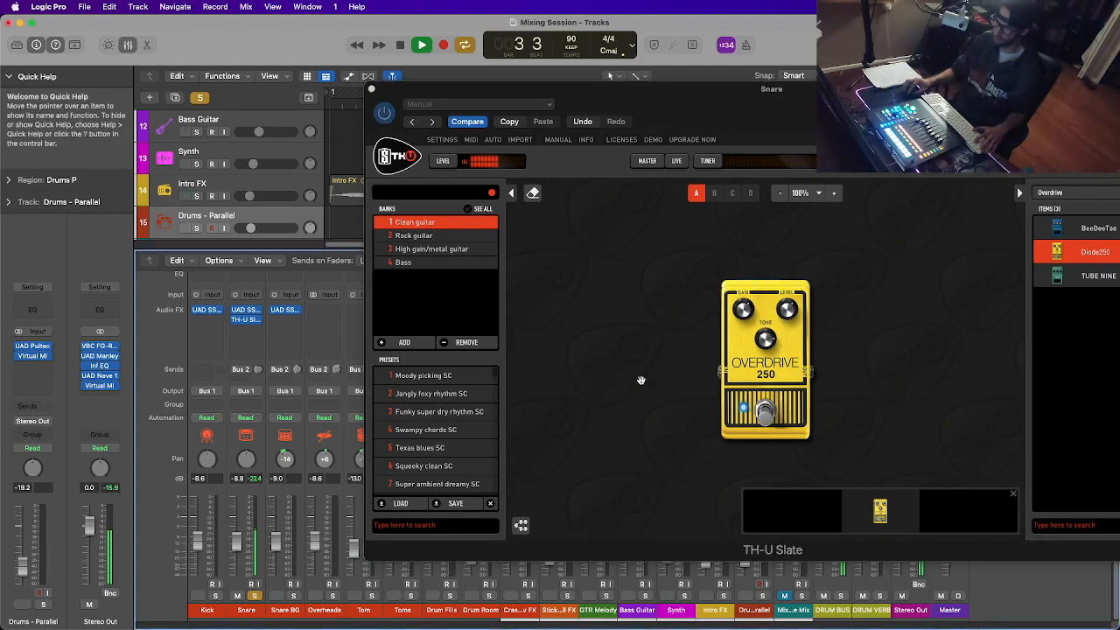
pyautogui.click(793, 318)
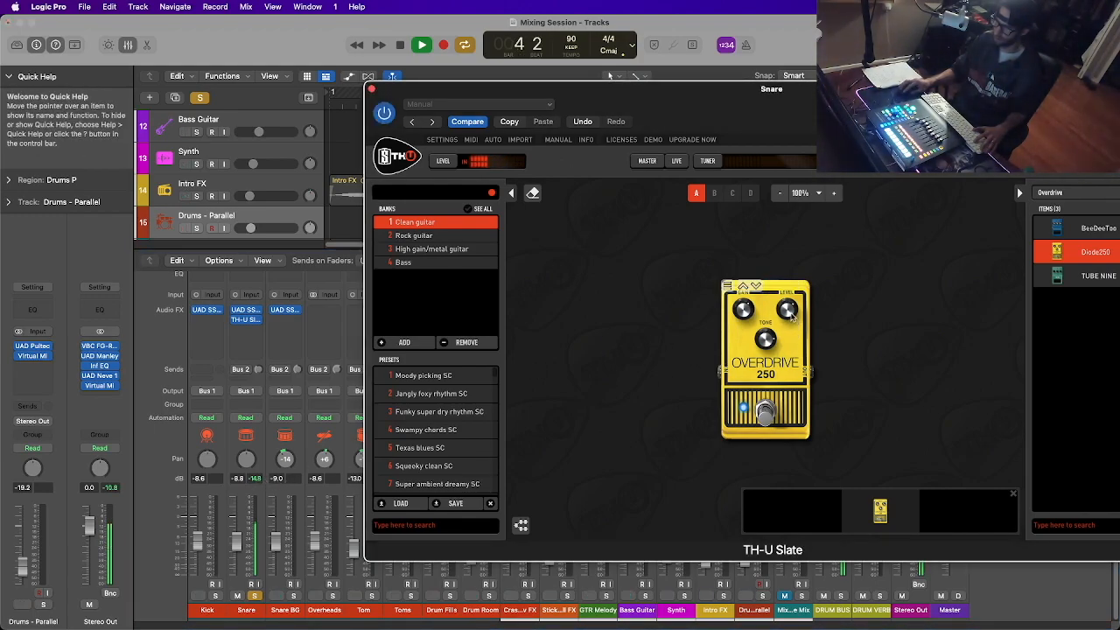
pyautogui.click(256, 597)
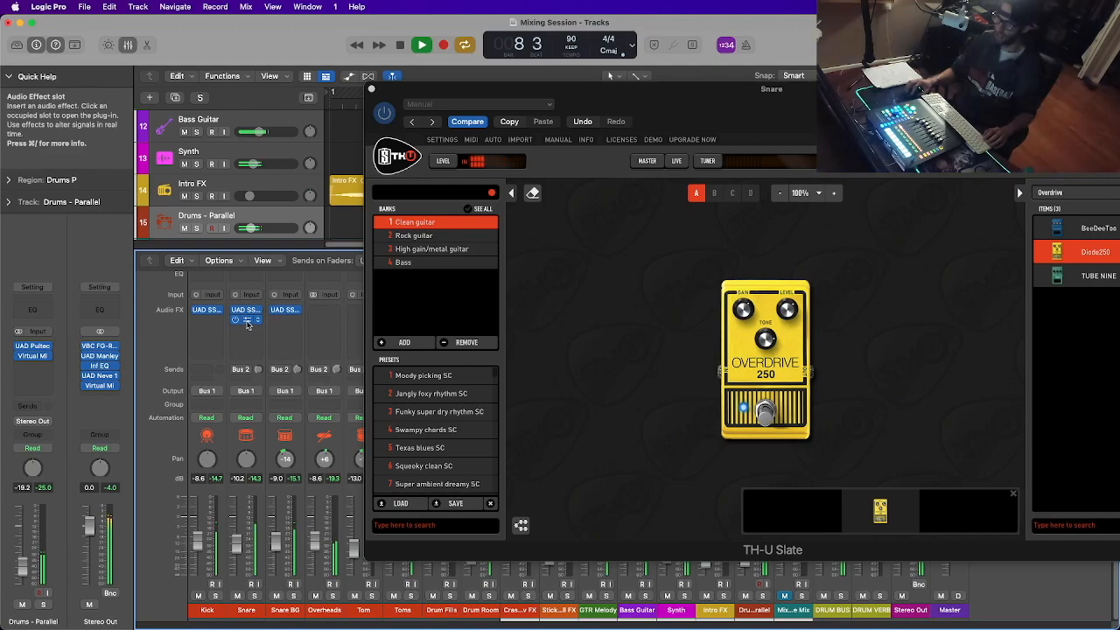
# Copy the Snare's TH-U Slate plug-in to the Snare BG's second effect slot and set the Snare BG fader to -10.4 dB
pyautogui.moveTo(248, 320); pyautogui.dragTo(287, 324)
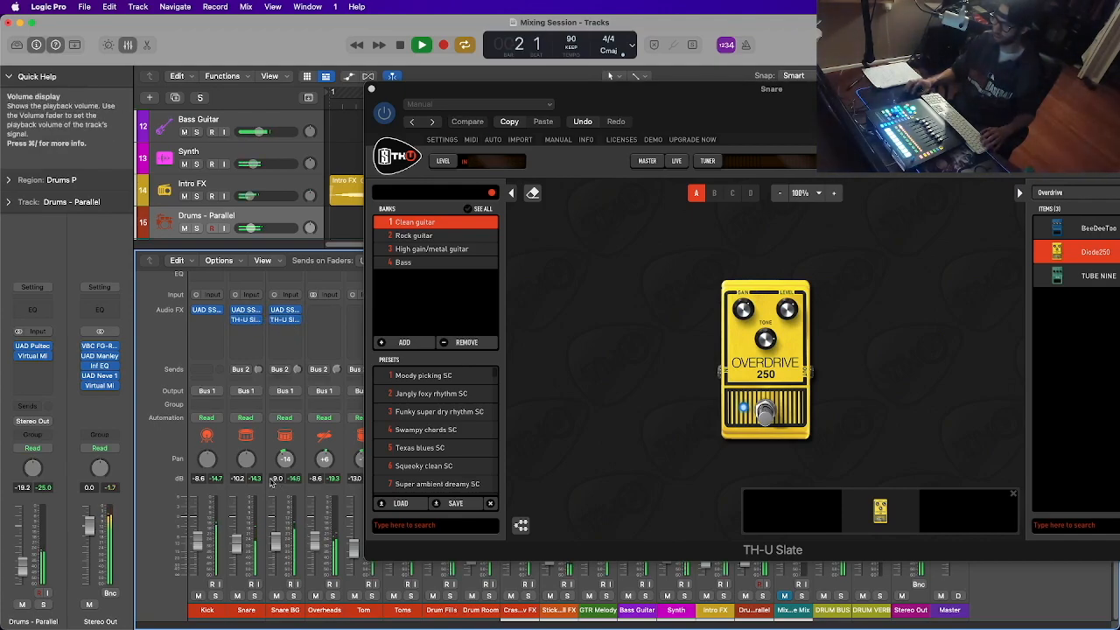
pyautogui.moveTo(280, 551); pyautogui.dragTo(281, 553)
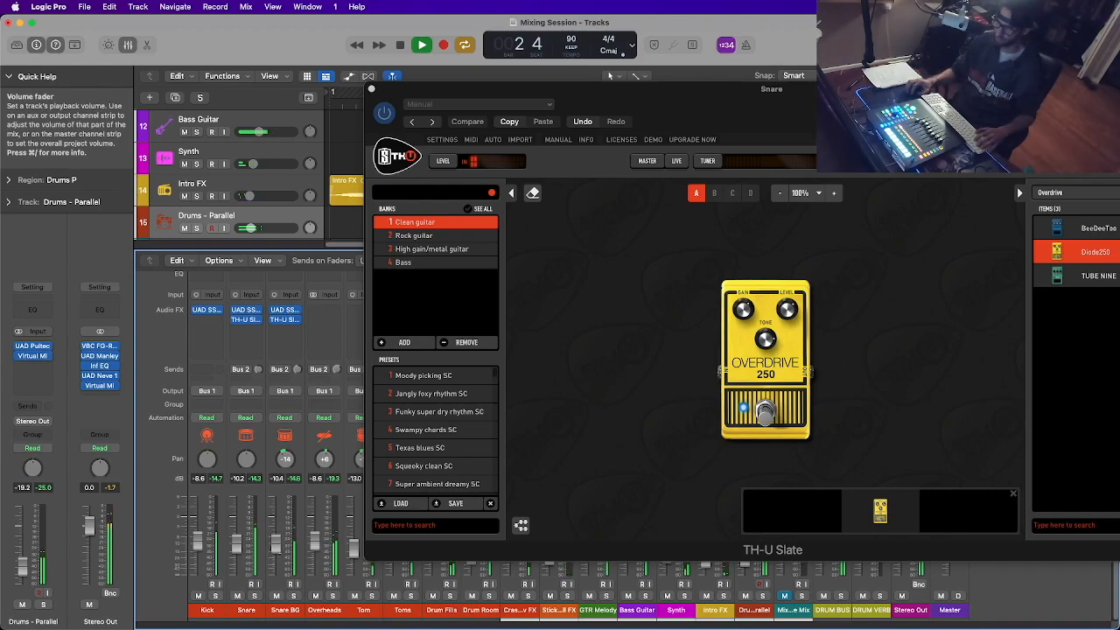
pyautogui.click(284, 321)
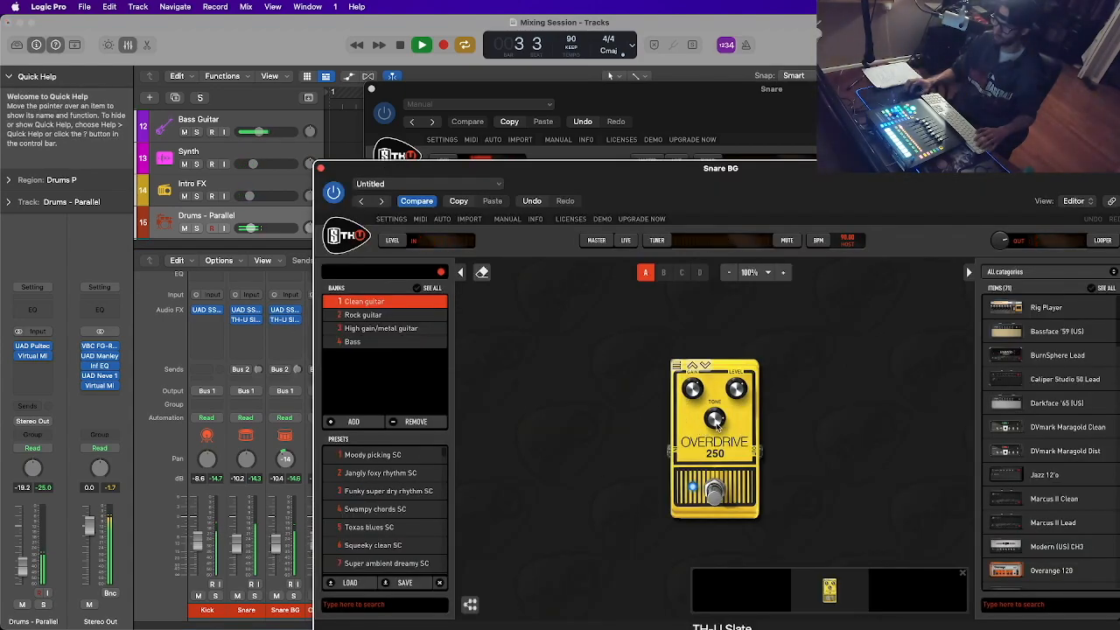
pyautogui.click(320, 168)
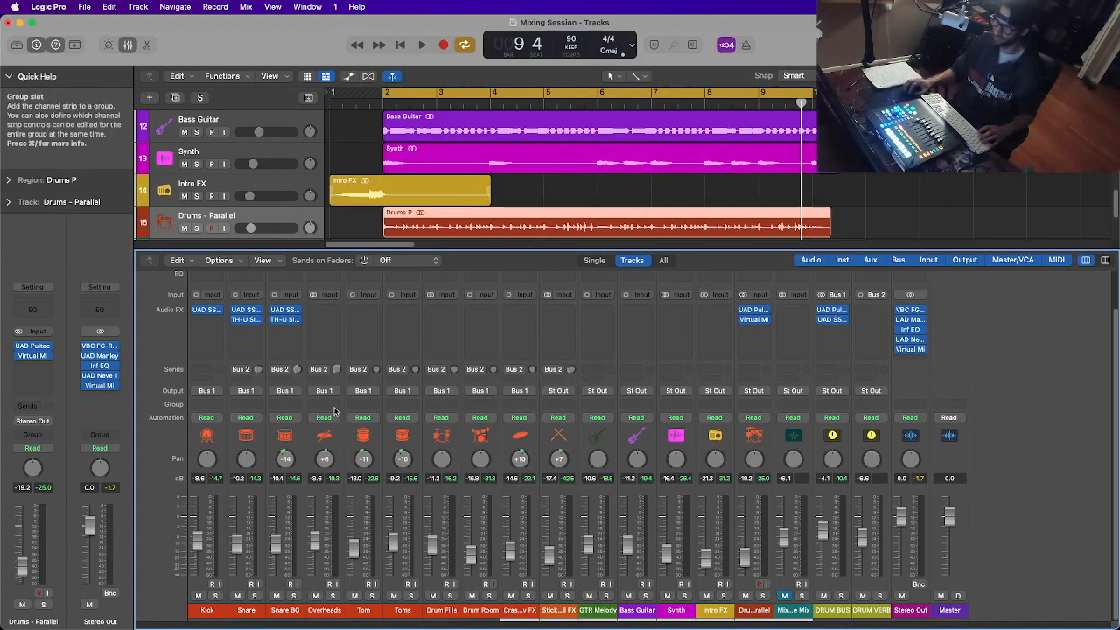
# Insert a stereo UAD SSL E Channel Strip on the Overheads during playback and load the Chris Coady-Room Mic factory preset
pyautogui.press('space')
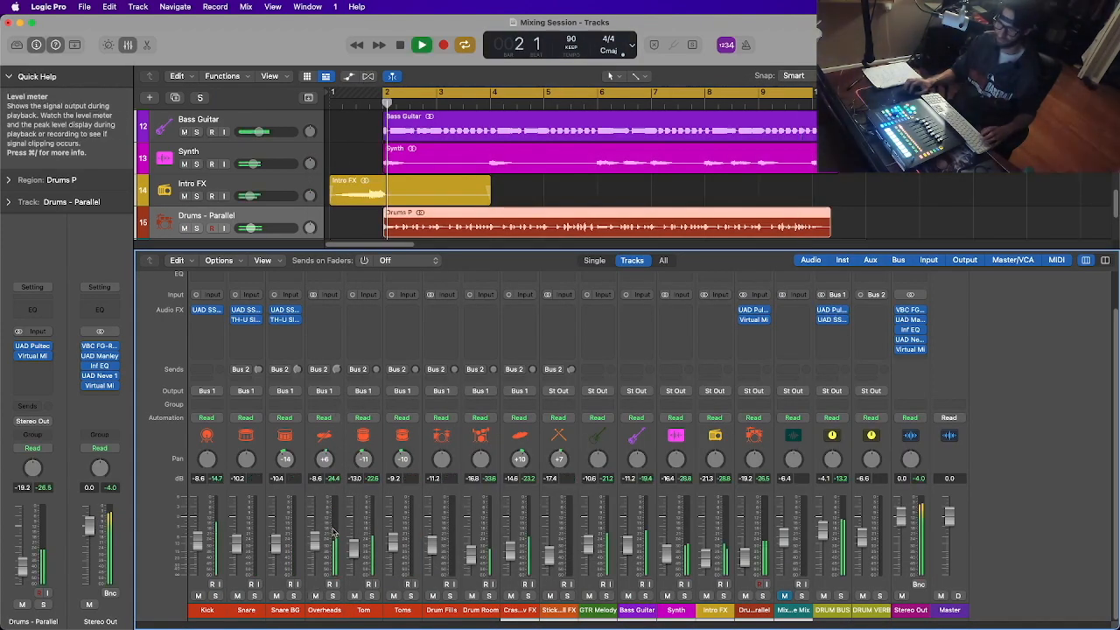
pyautogui.click(321, 313)
pyautogui.moveTo(361, 583)
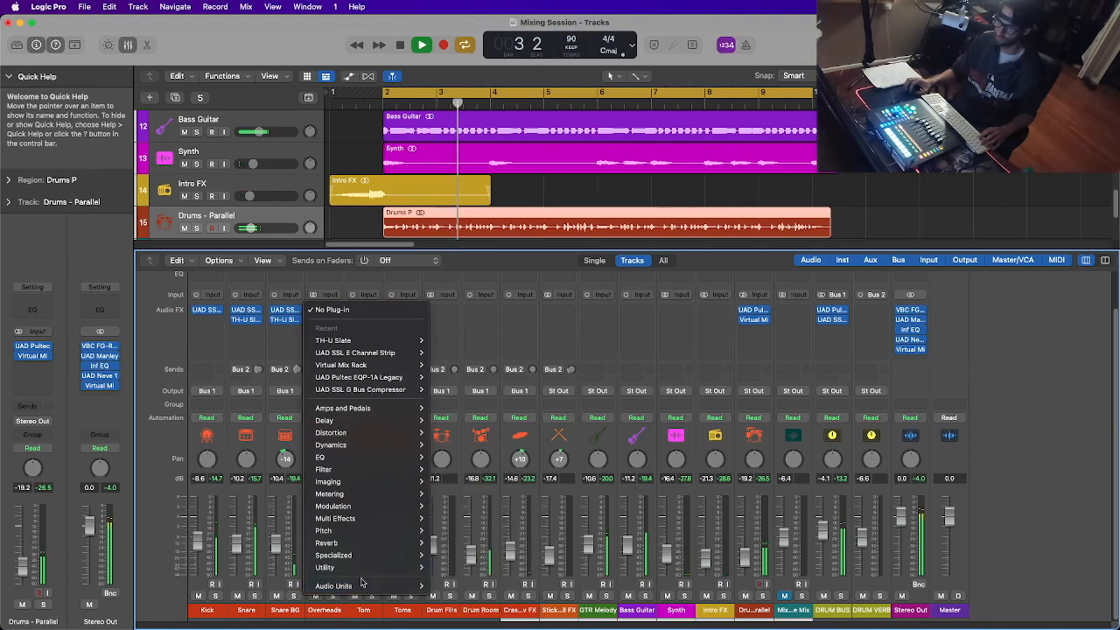
pyautogui.moveTo(499, 607)
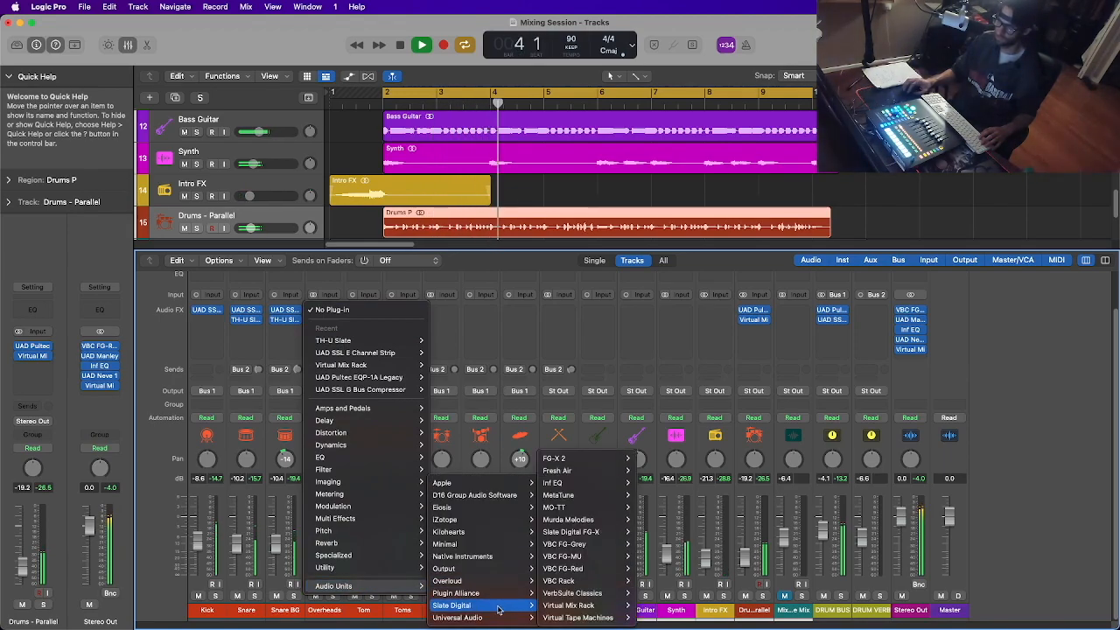
pyautogui.moveTo(411, 353)
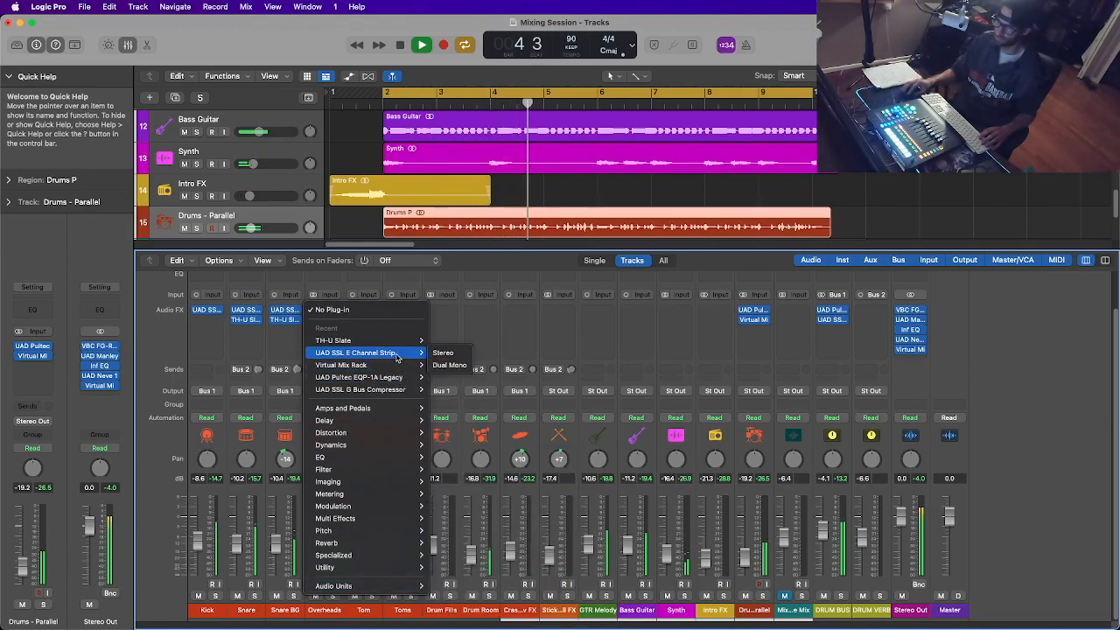
pyautogui.click(446, 354)
pyautogui.click(477, 159)
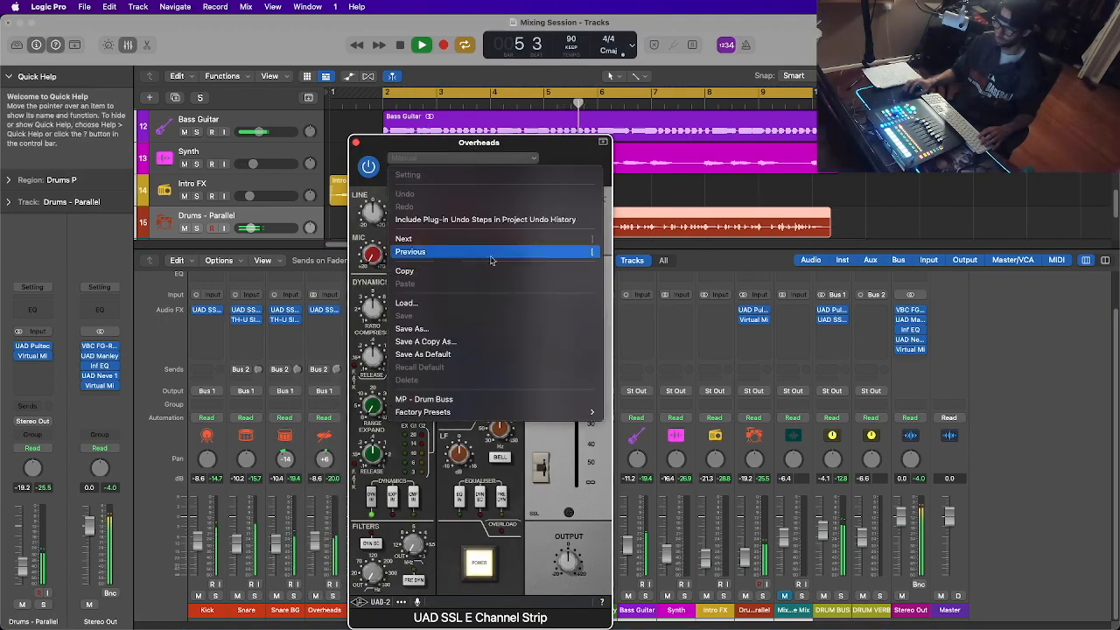
pyautogui.moveTo(525, 411)
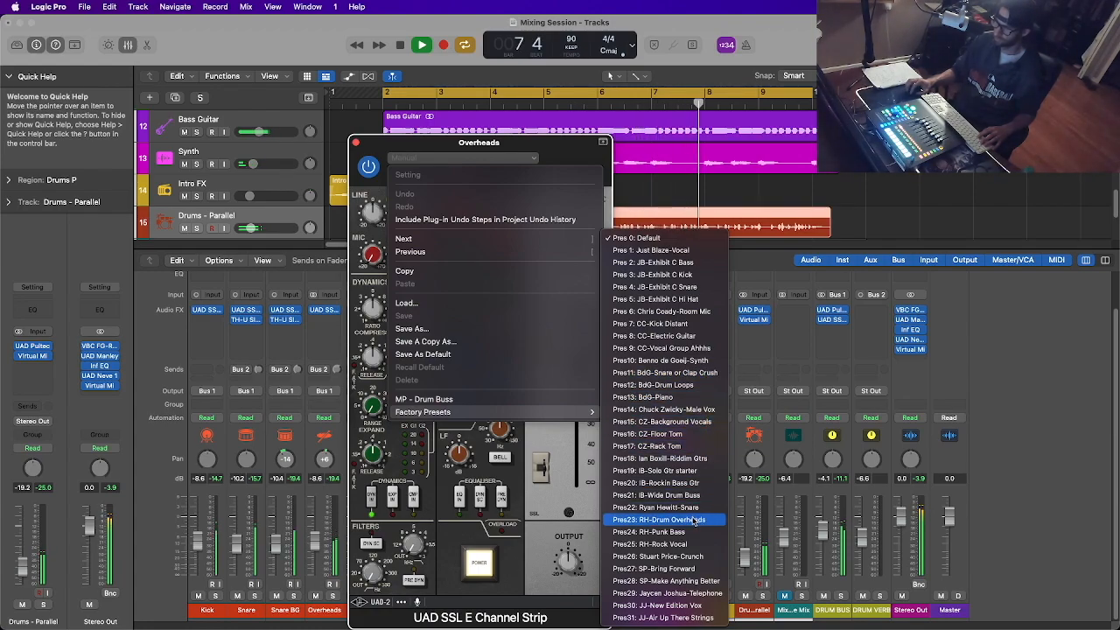
pyautogui.click(713, 313)
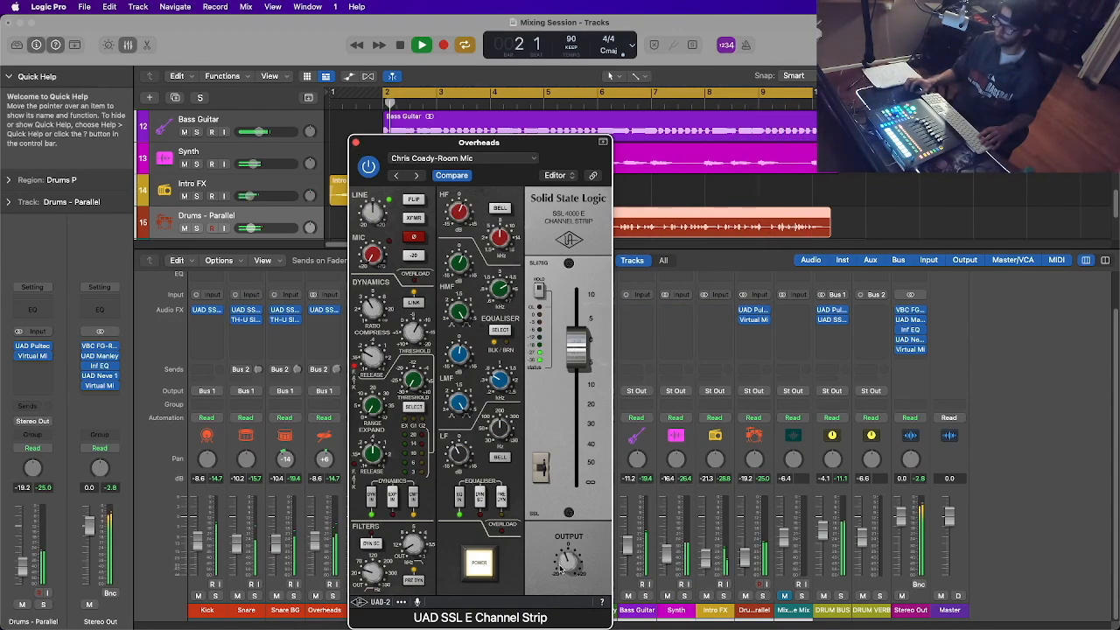
# Lower the Overheads fader to -10.8 dB and copy TH-U Slate from Snare BG into the Overheads' second effect slot
pyautogui.moveTo(493, 350); pyautogui.dragTo(623, 350)
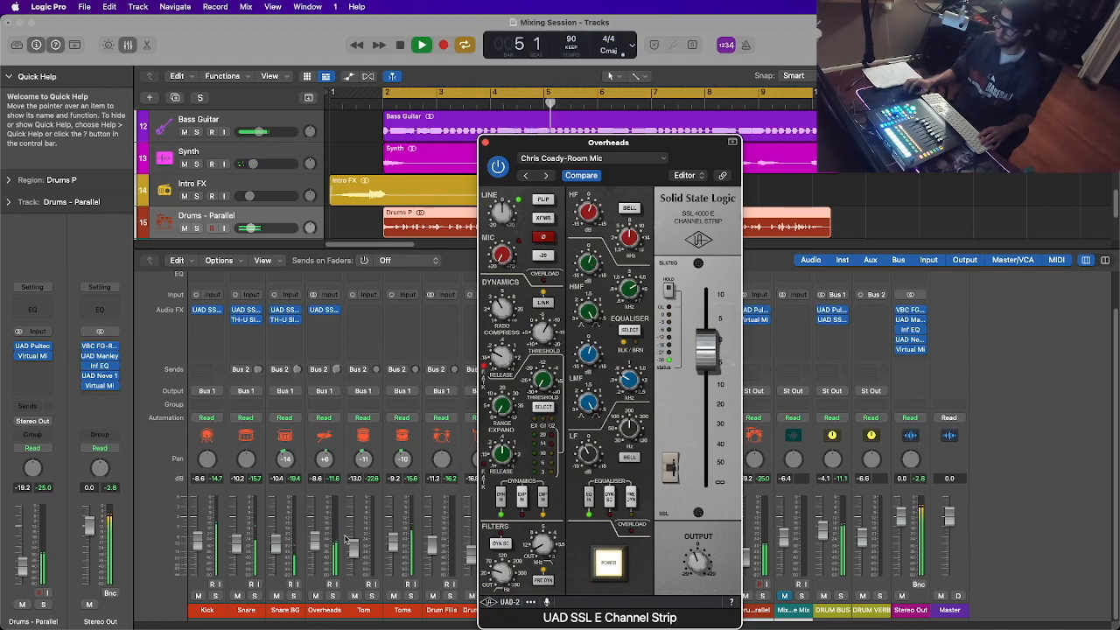
pyautogui.moveTo(316, 541); pyautogui.dragTo(315, 547)
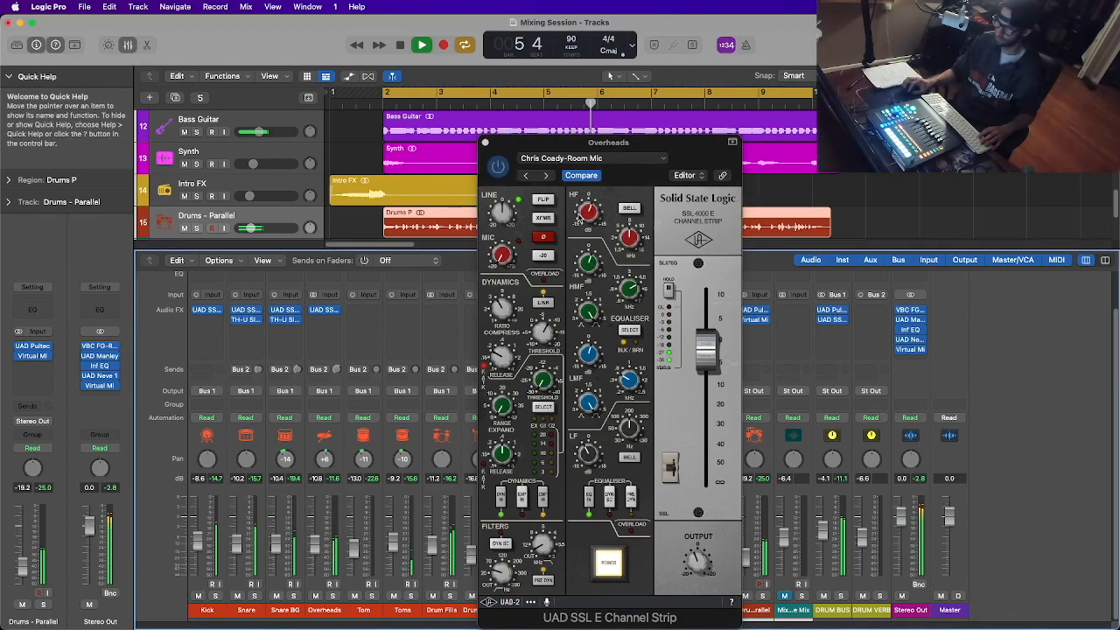
pyautogui.click(485, 142)
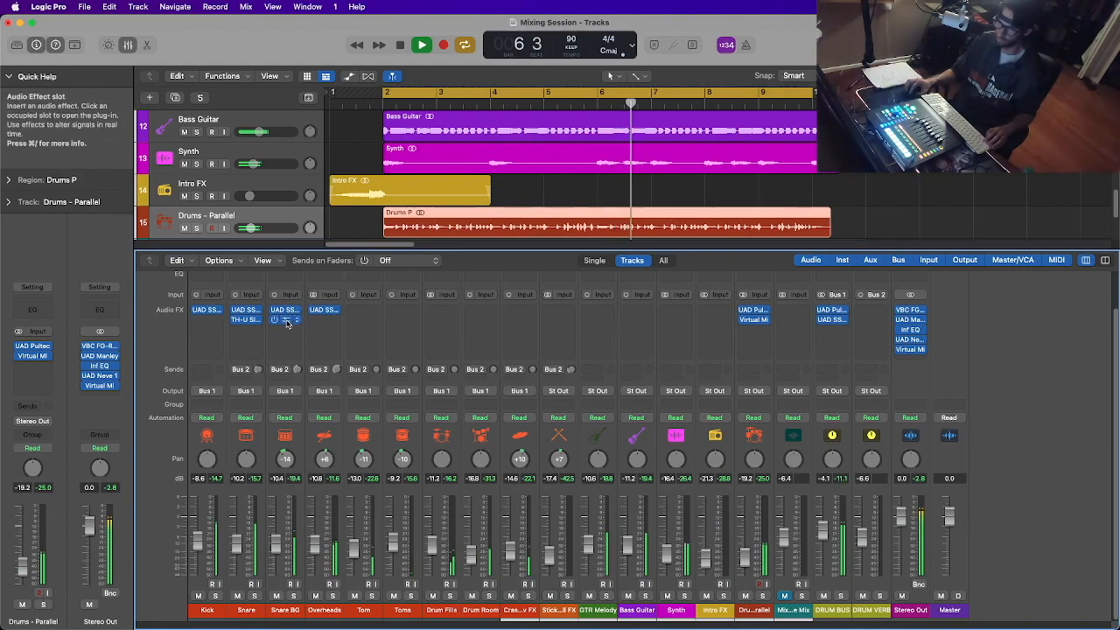
pyautogui.moveTo(287, 323); pyautogui.dragTo(332, 323)
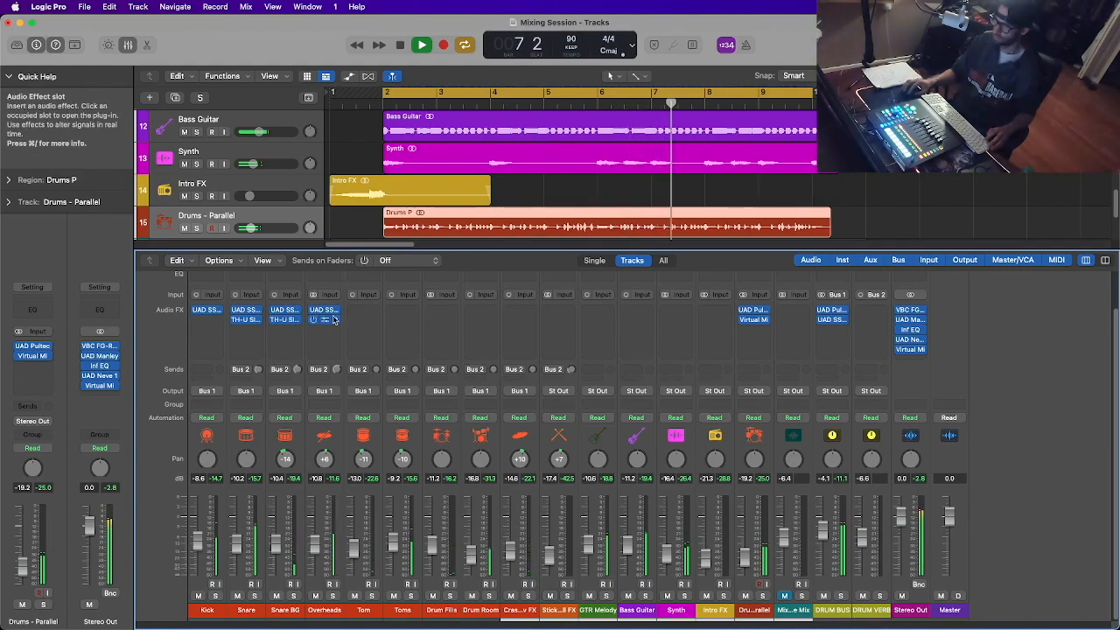
pyautogui.click(324, 320)
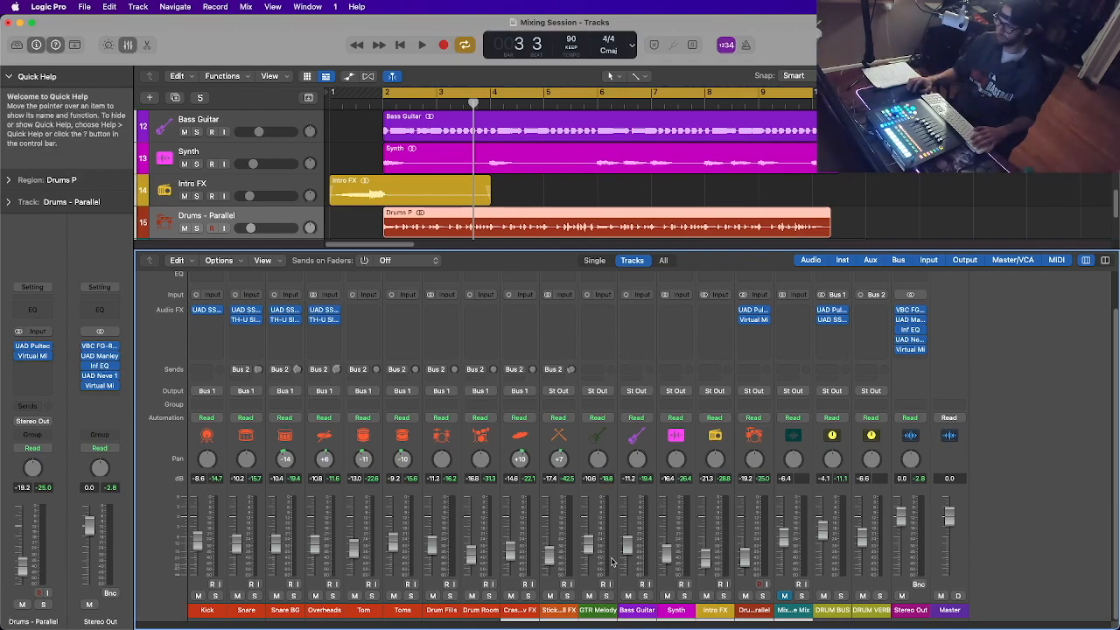
# Solo the GTR Melody track and load the IB-Solo Gtr starter factory preset in its UAD SSL E Channel Strip
pyautogui.click(597, 511)
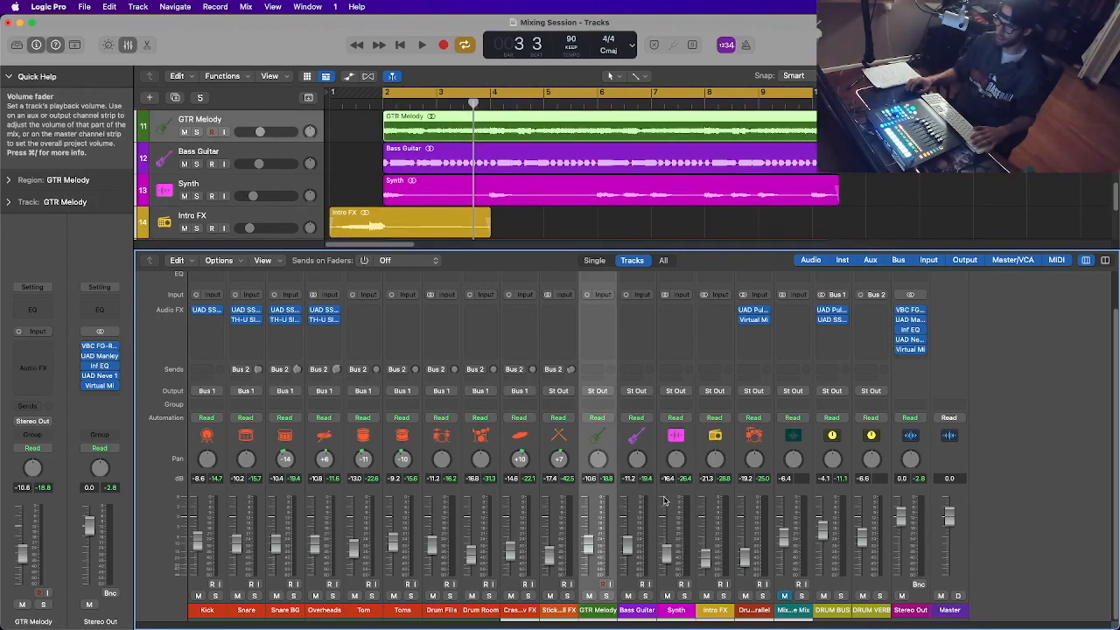
pyautogui.press('s')
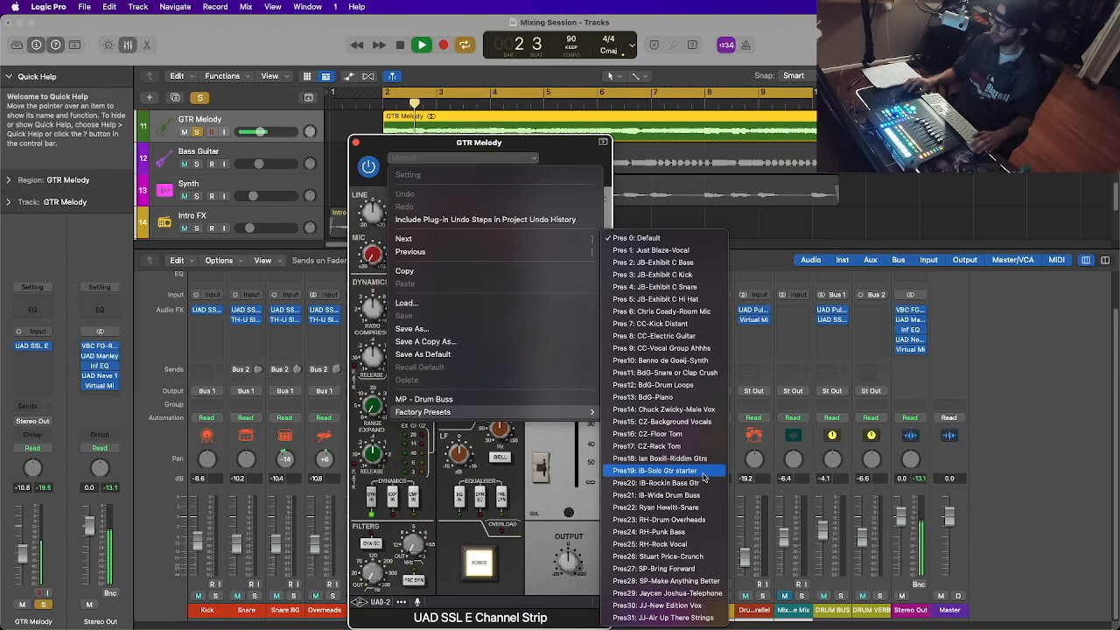
pyautogui.click(702, 473)
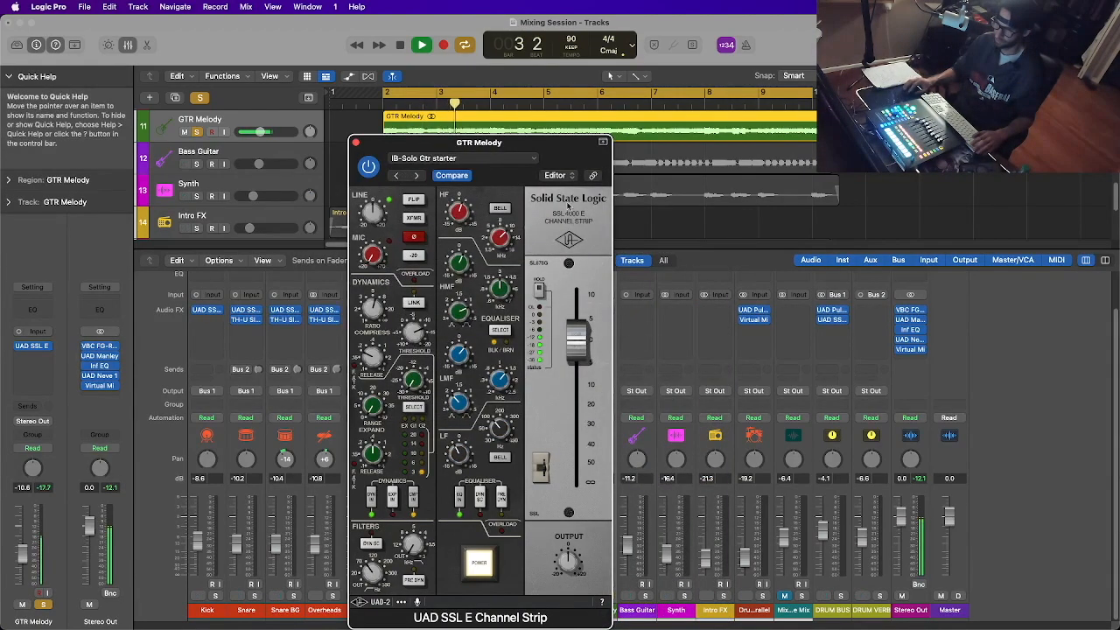
pyautogui.moveTo(543, 143); pyautogui.dragTo(674, 142)
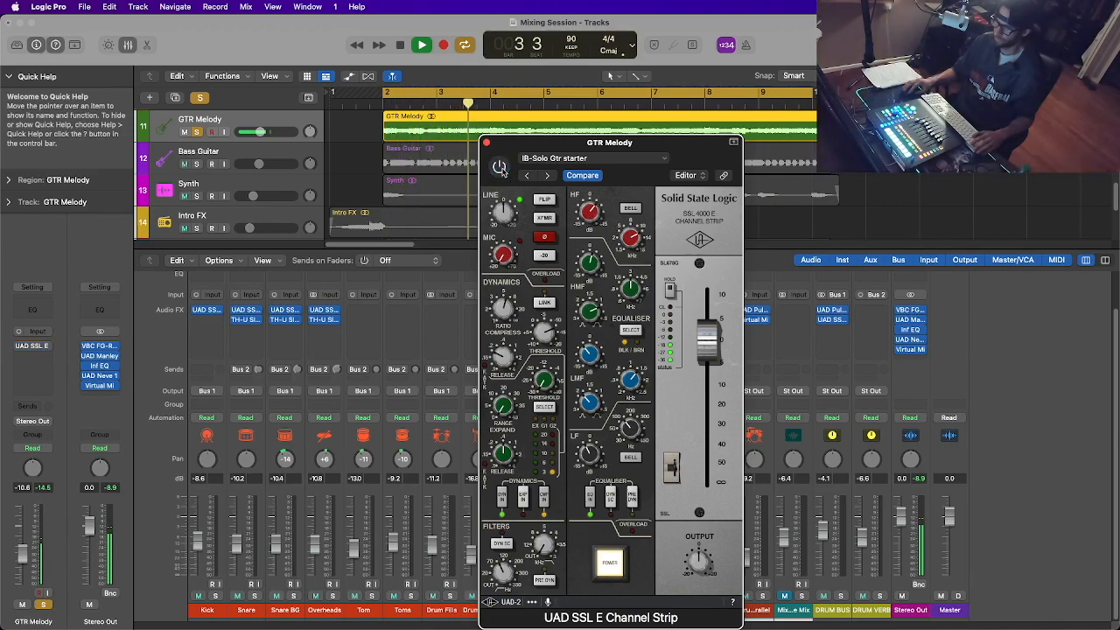
pyautogui.click(487, 144)
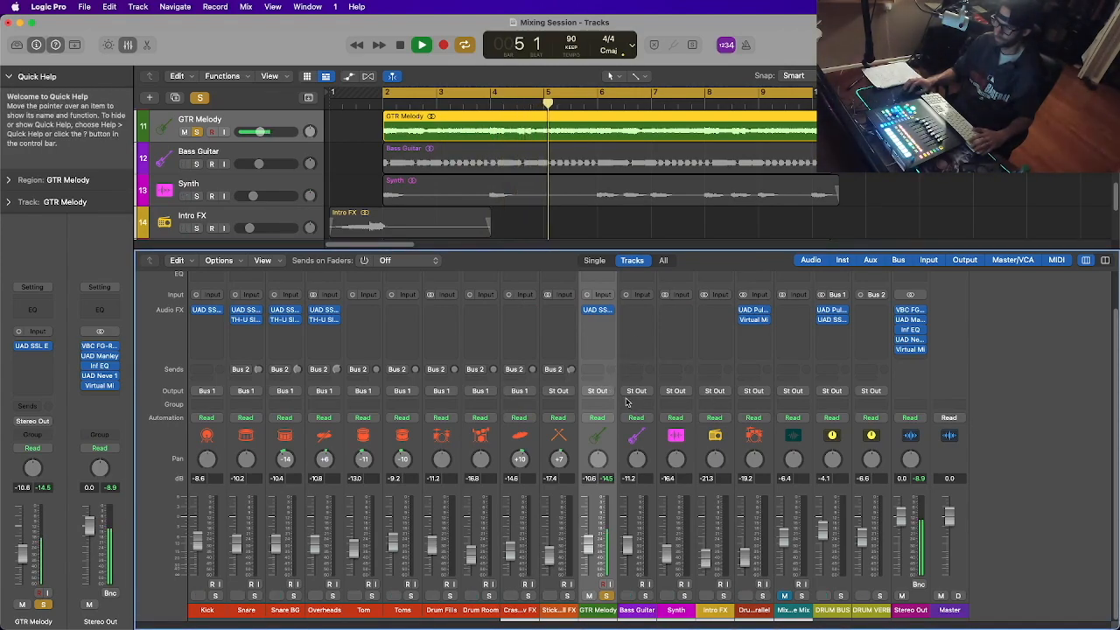
# Stop playback, duplicate the GTR Melody track and copy its audio region onto the new track
pyautogui.press('space')
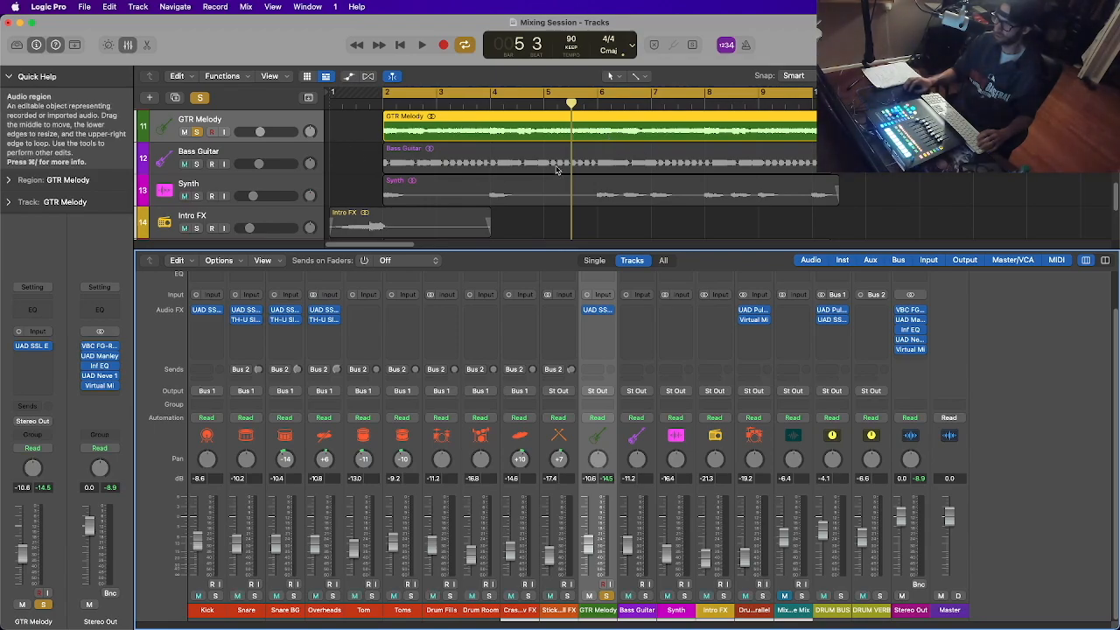
pyautogui.click(265, 117)
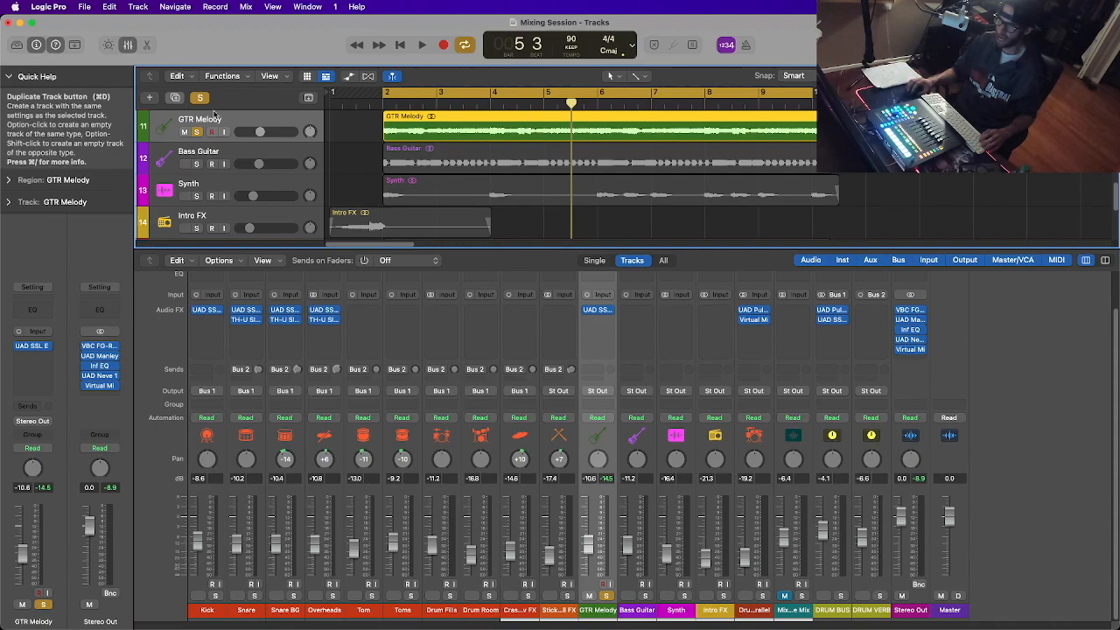
pyautogui.click(175, 98)
pyautogui.click(425, 130)
pyautogui.moveTo(425, 138); pyautogui.dragTo(424, 163)
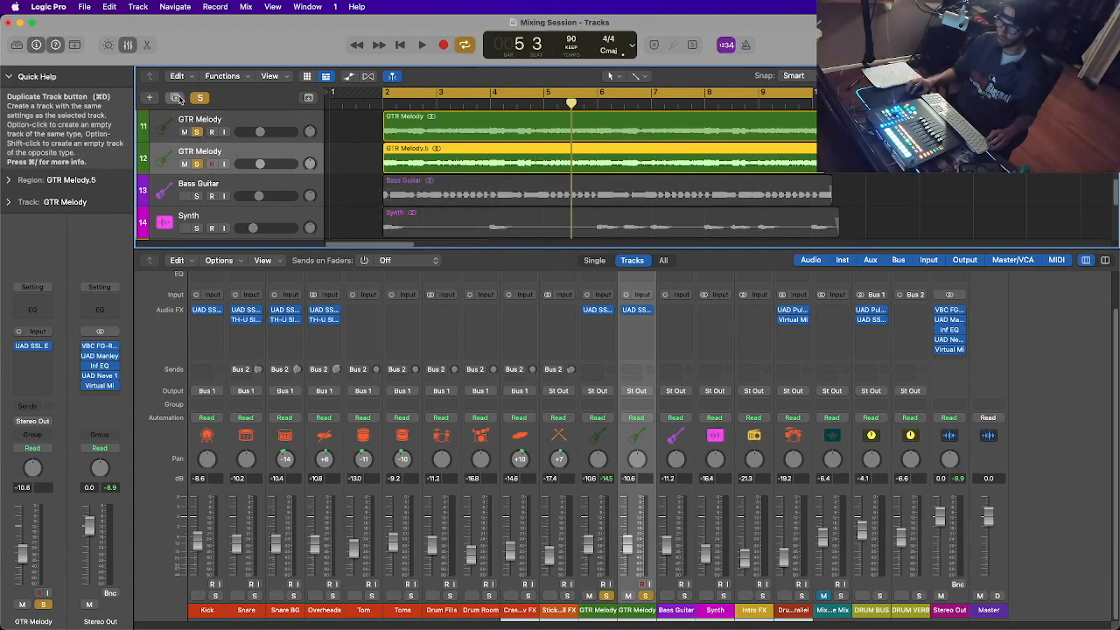
# Duplicate the GTR Melody track again and copy its audio region onto the new track
pyautogui.click(175, 98)
pyautogui.moveTo(428, 157); pyautogui.dragTo(428, 191)
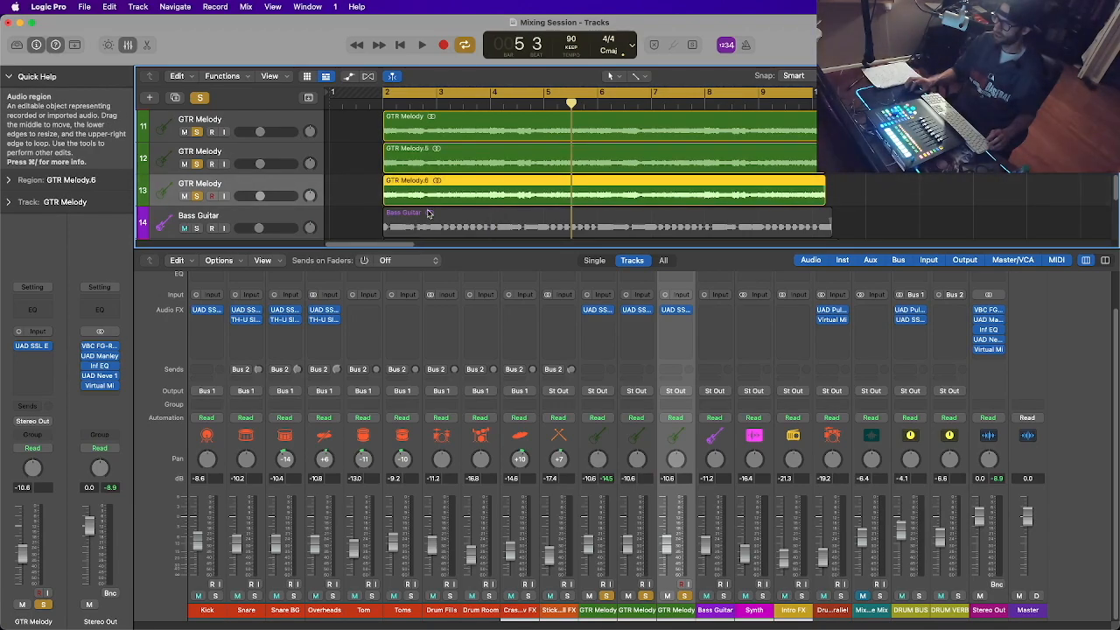
pyautogui.scroll(10, 464, 190)
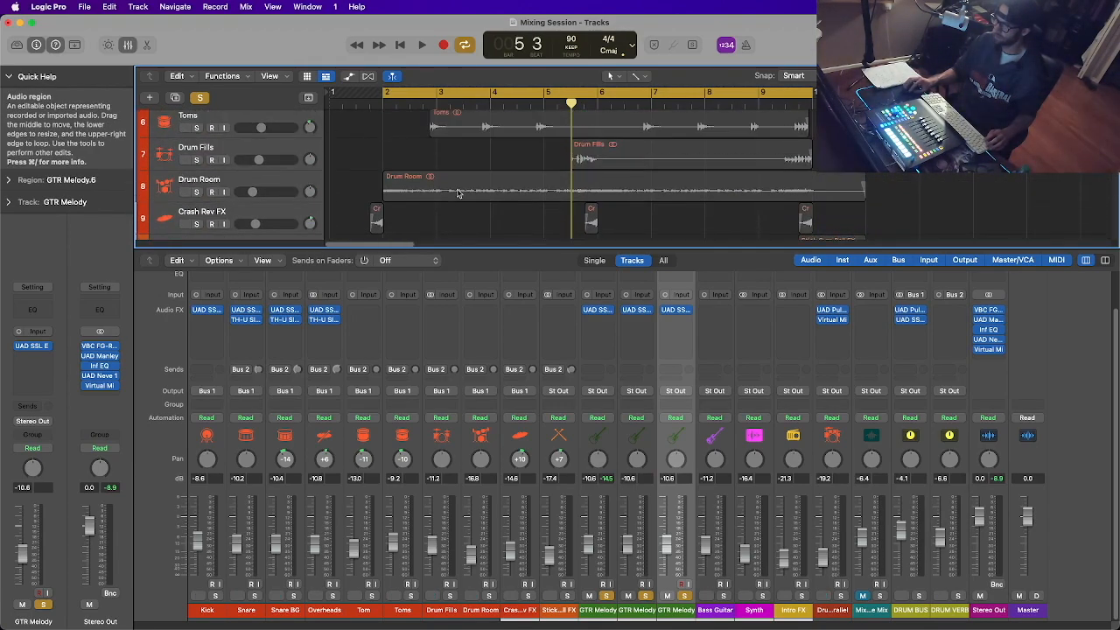
pyautogui.scroll(2, 457, 192)
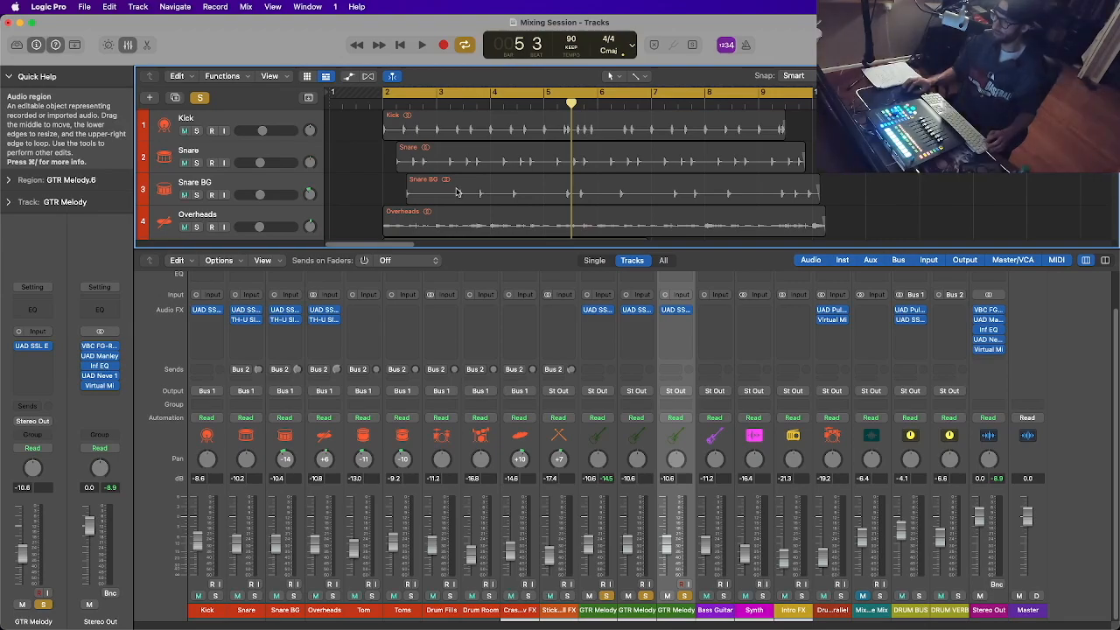
pyautogui.scroll(-10, 468, 194)
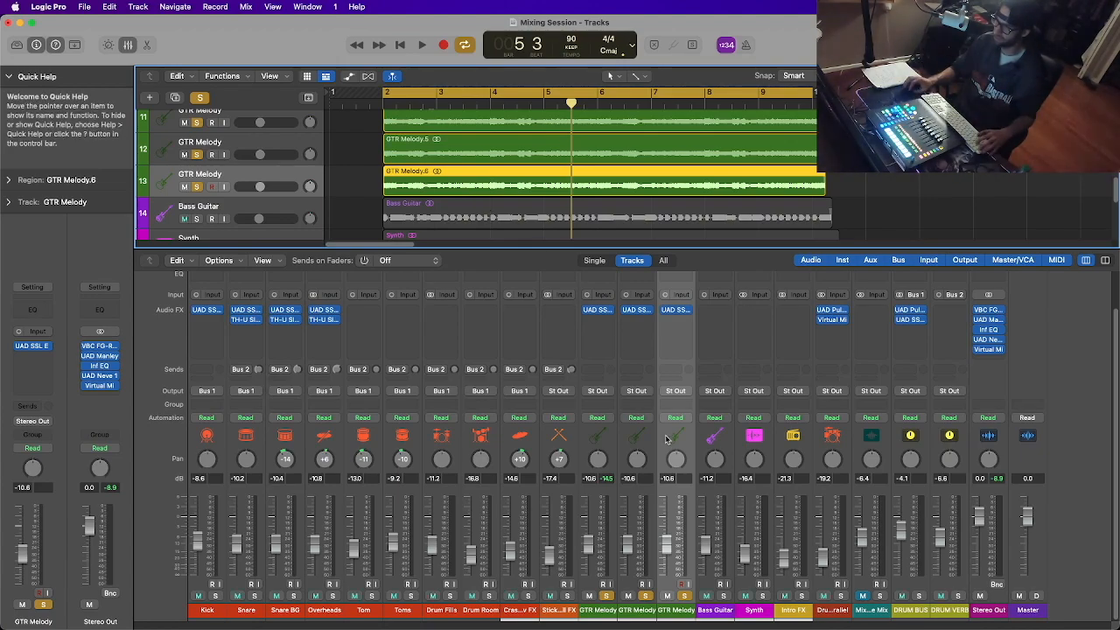
# Unsolo the original GTR Melody track and pan its two duplicates to -31 and +38
pyautogui.click(628, 595)
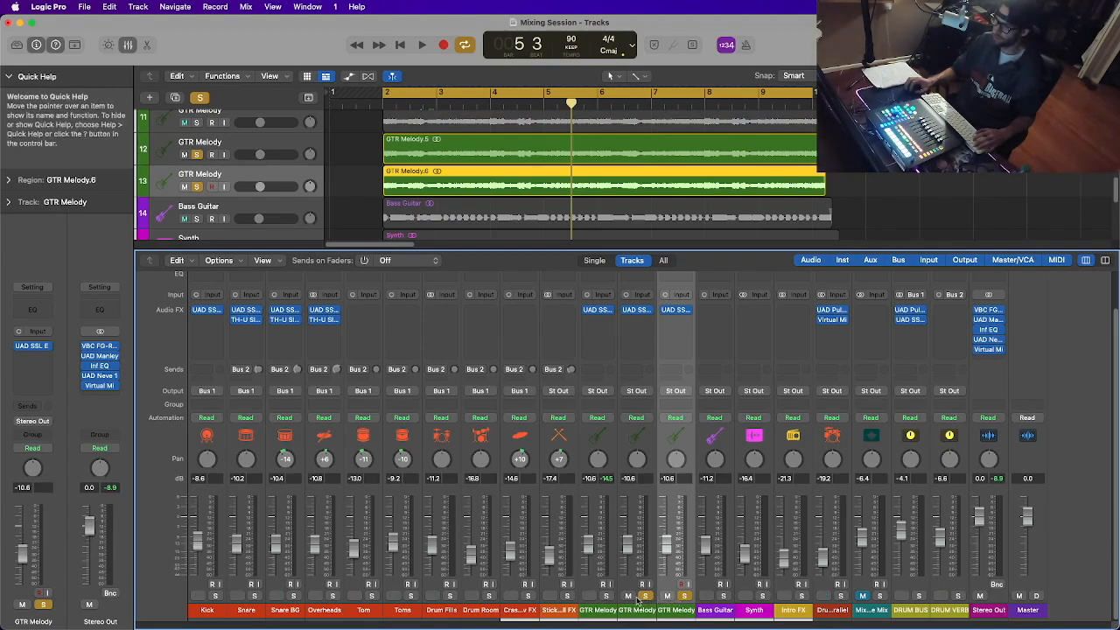
pyautogui.moveTo(637, 455); pyautogui.dragTo(686, 429)
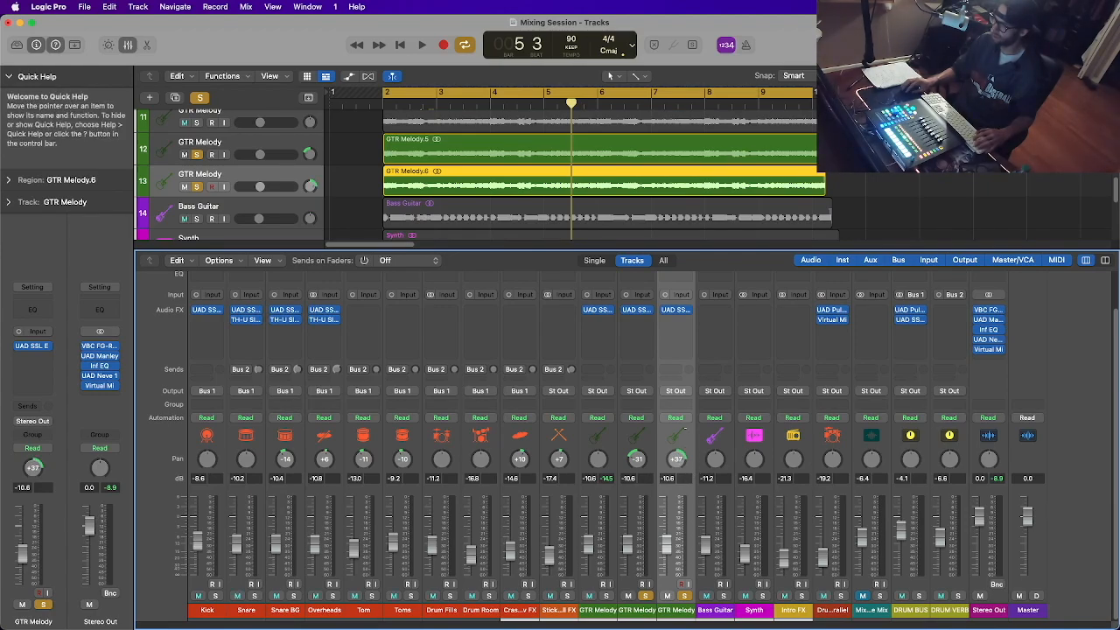
# Insert the Kilohearts kHs Pitch Shifter on the first GTR Melody duplicate and set the pitch to +5.00 semitones
pyautogui.click(637, 324)
pyautogui.moveTo(675, 578)
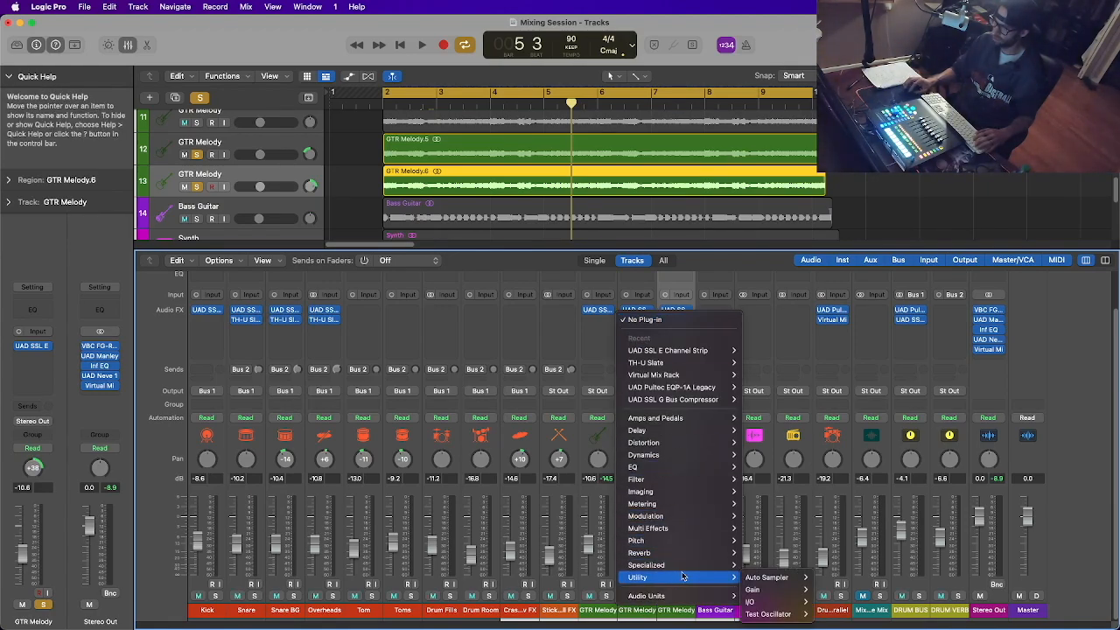
pyautogui.moveTo(691, 599)
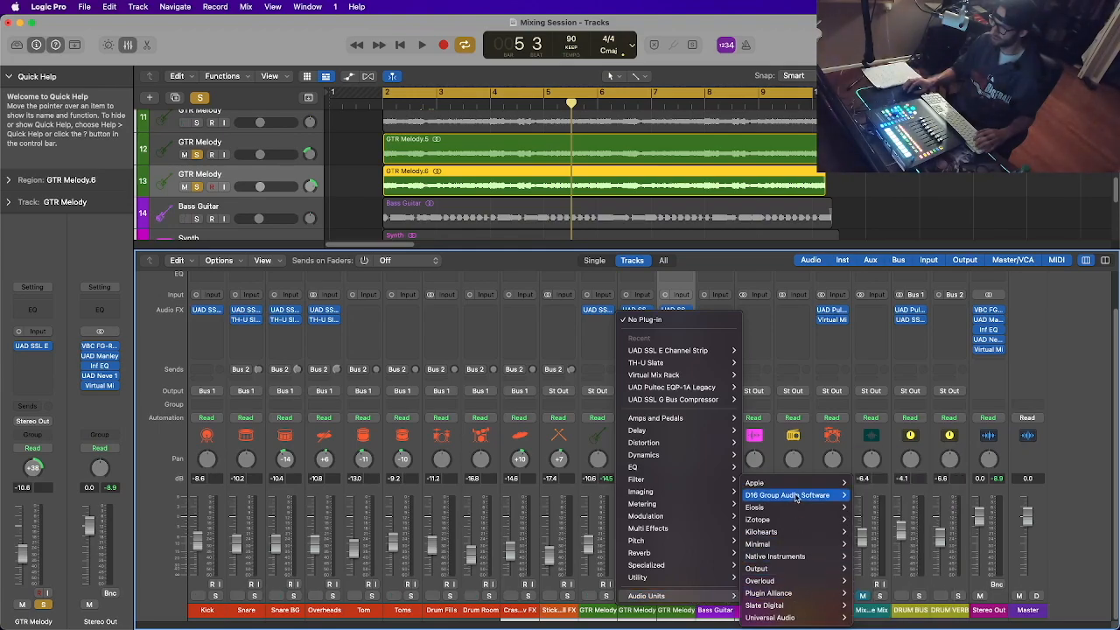
pyautogui.moveTo(790, 534)
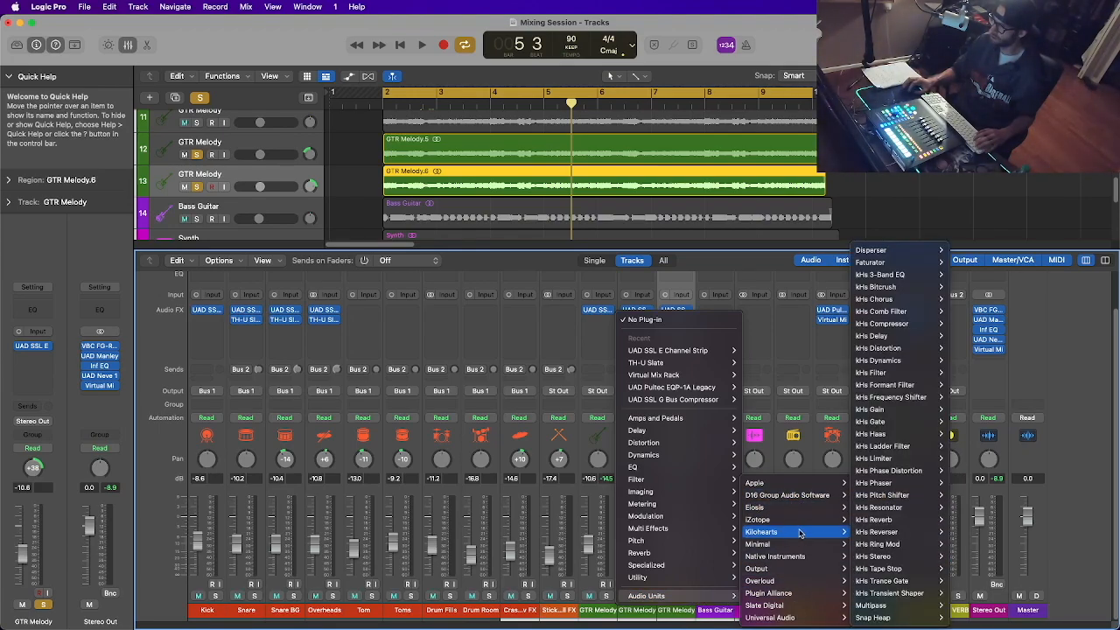
pyautogui.moveTo(897, 398)
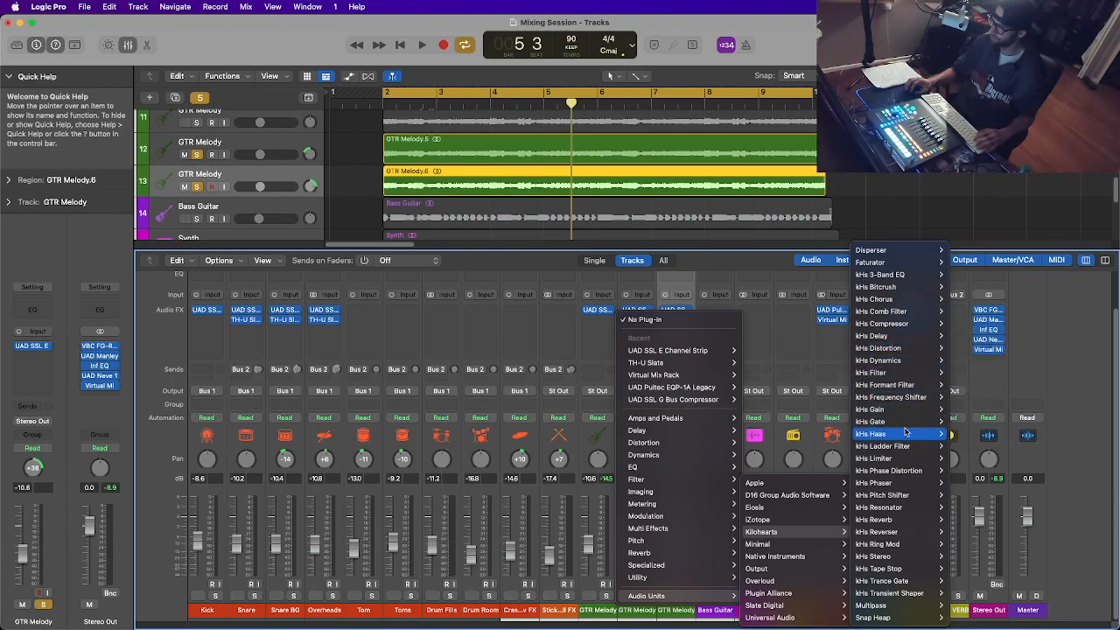
pyautogui.moveTo(902, 495)
pyautogui.click(967, 495)
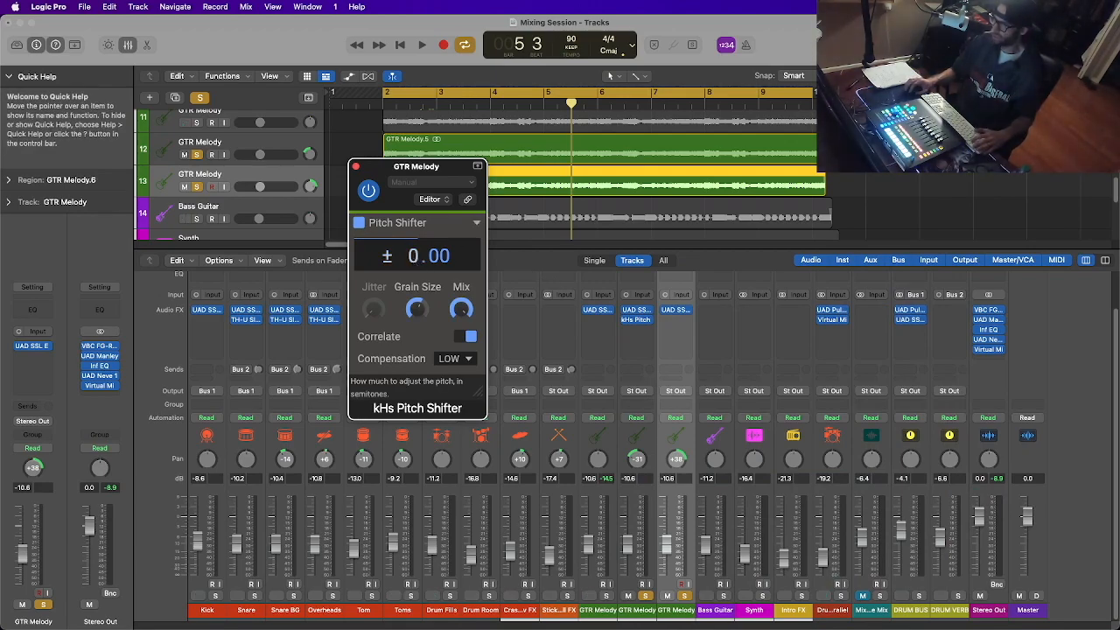
pyautogui.moveTo(414, 256); pyautogui.dragTo(414, 248)
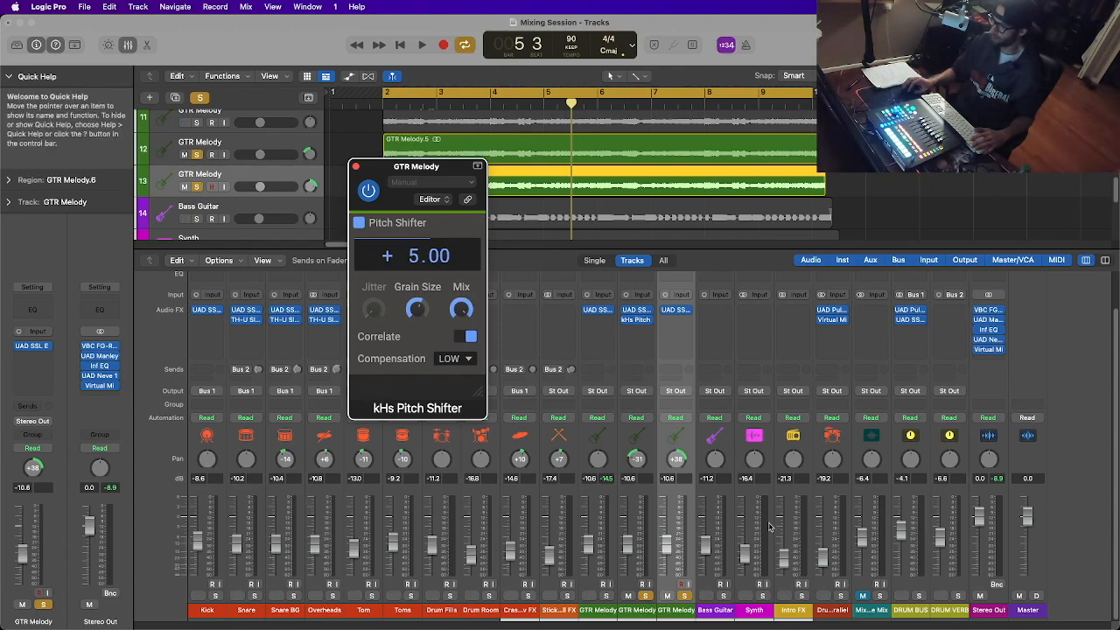
# Audition the pitch-shifted duplicates briefly and copy kHs Pitch Shifter to the second GTR Melody duplicate
pyautogui.press('space')
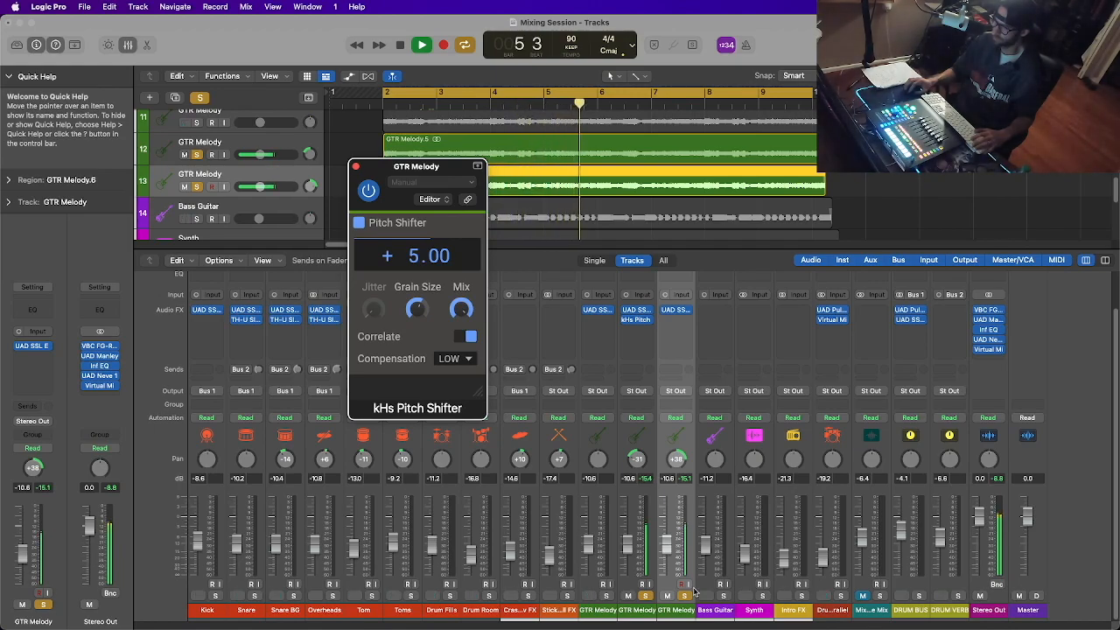
pyautogui.press('space')
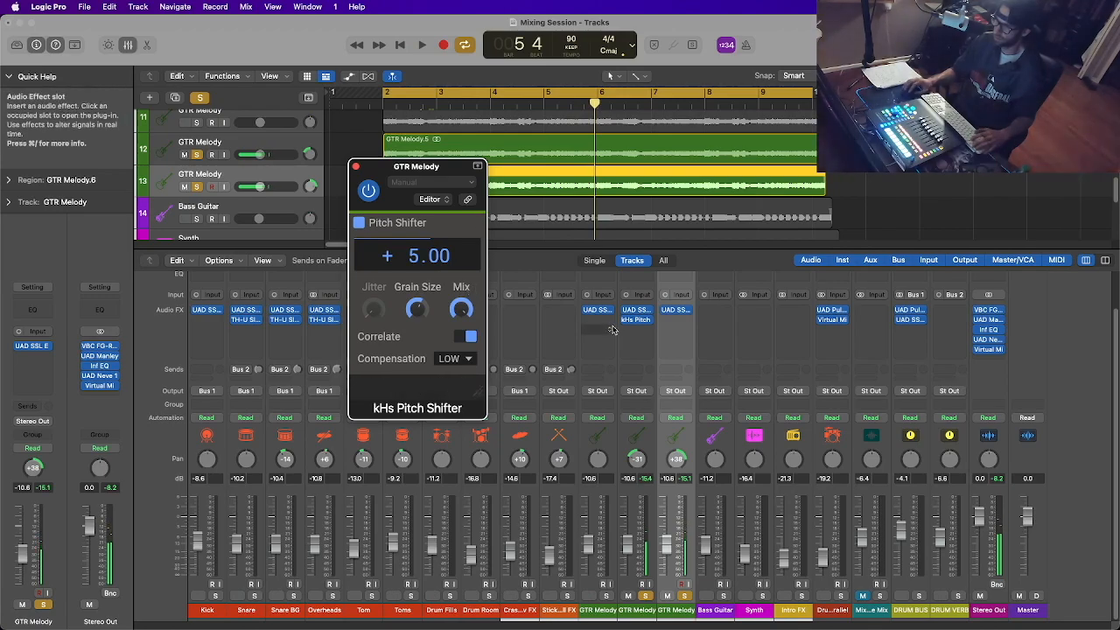
pyautogui.moveTo(644, 324); pyautogui.dragTo(678, 324)
# Insert a Channel EQ on the first GTR Melody duplicate and raise its low-cut frequency to about 600 Hz during playback
pyautogui.scroll(3, 664, 354)
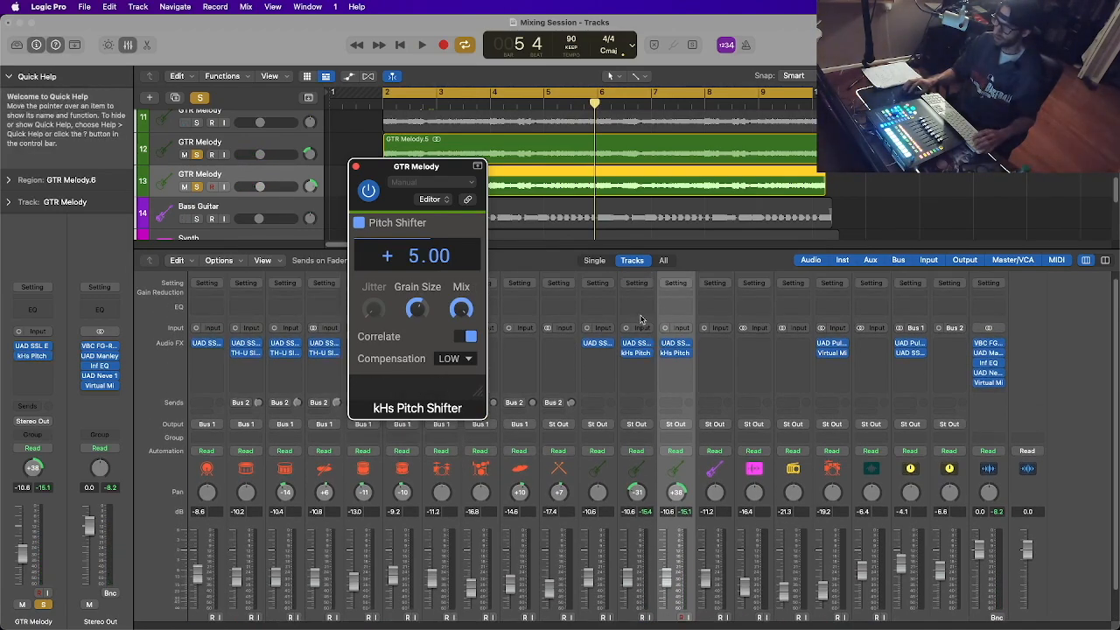
pyautogui.doubleClick(646, 308)
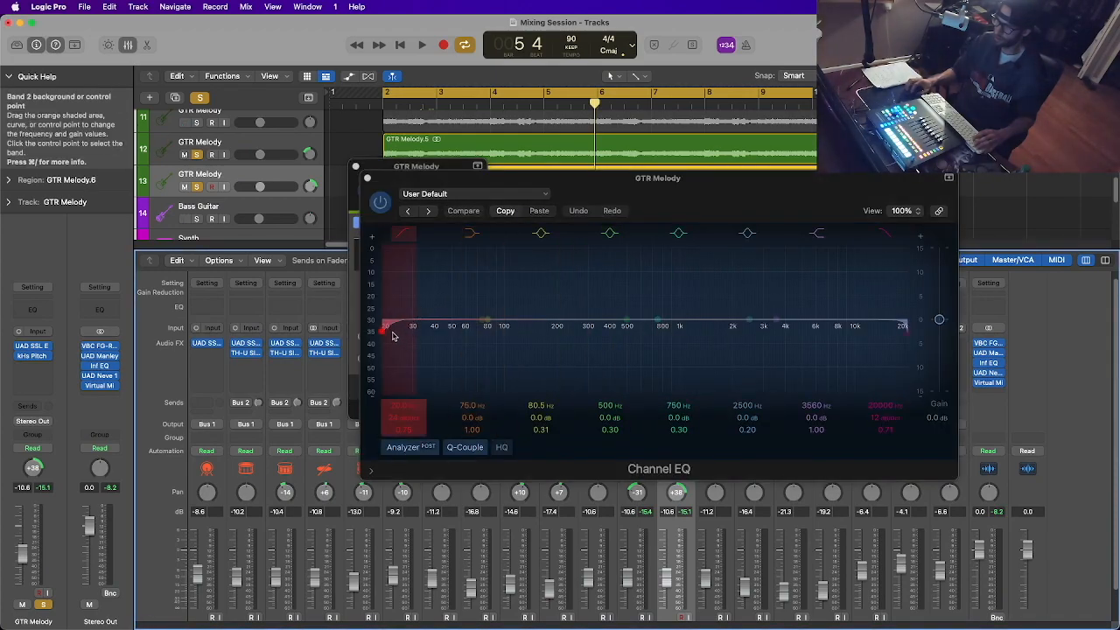
pyautogui.moveTo(614, 191); pyautogui.dragTo(526, 216)
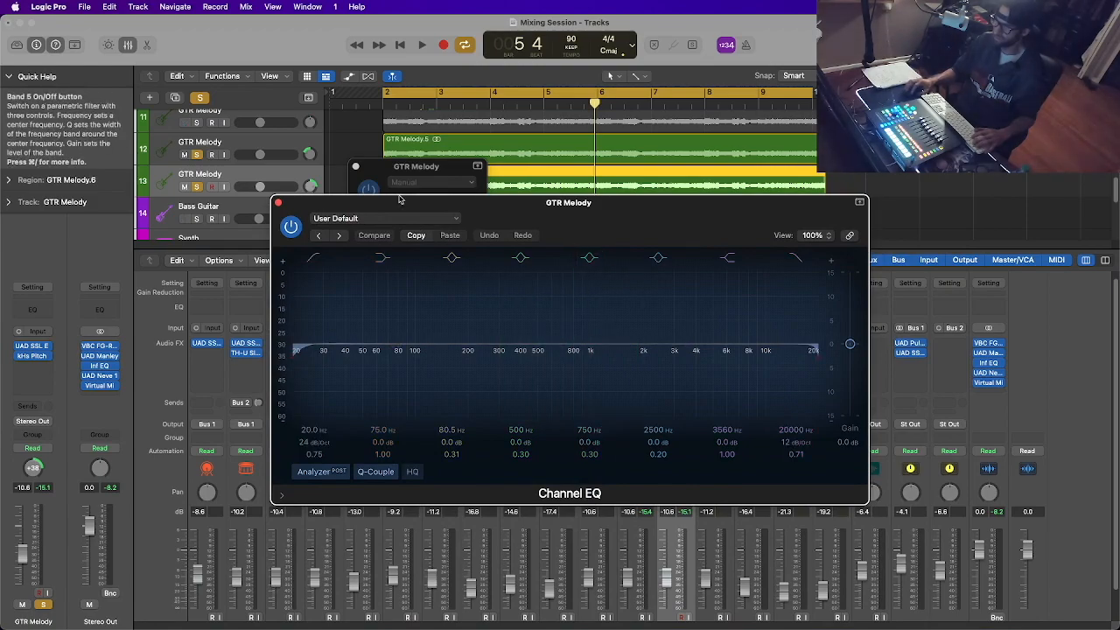
pyautogui.moveTo(385, 210); pyautogui.dragTo(379, 179)
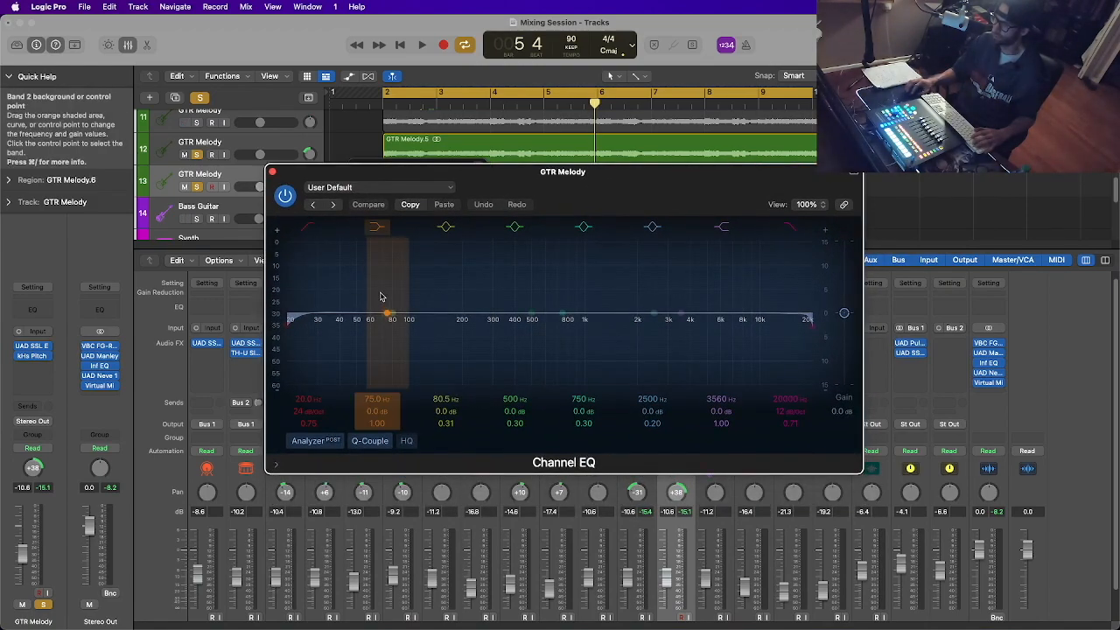
pyautogui.moveTo(299, 324); pyautogui.dragTo(531, 326)
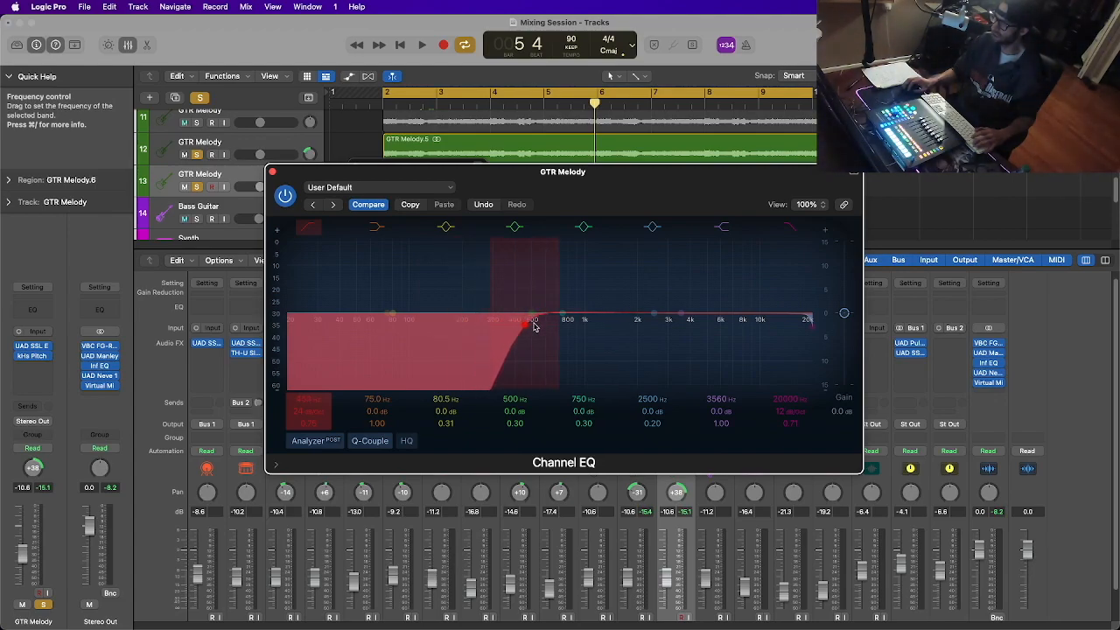
pyautogui.moveTo(528, 327); pyautogui.dragTo(521, 329)
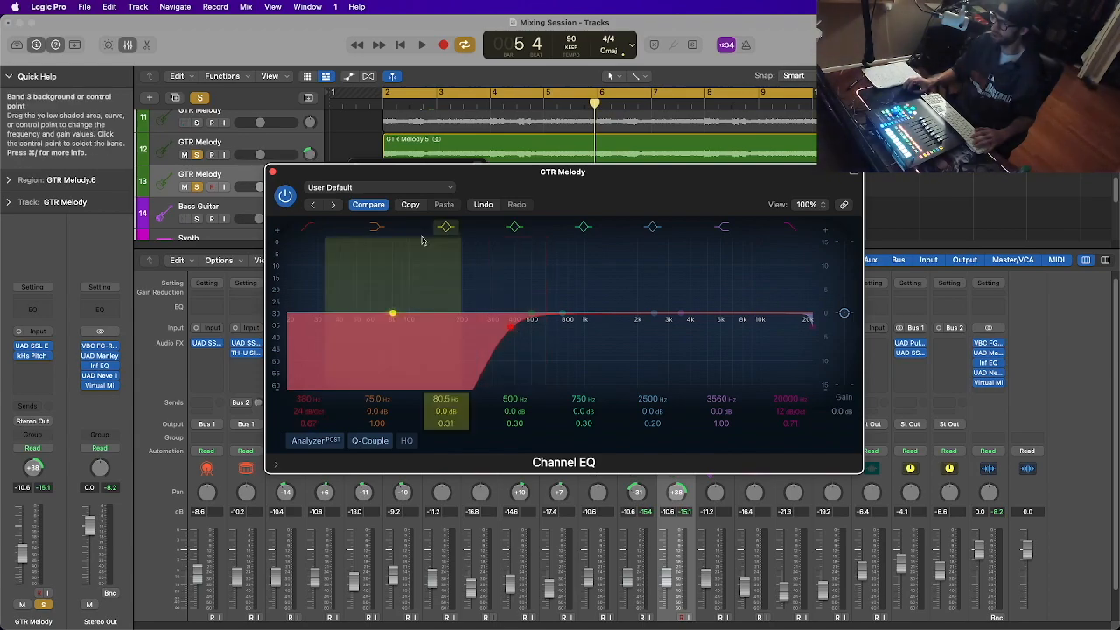
pyautogui.press('space')
pyautogui.moveTo(510, 326)
pyautogui.mouseDown()
pyautogui.moveTo(547, 331)
pyautogui.moveTo(292, 320)
pyautogui.moveTo(547, 327)
pyautogui.mouseUp()
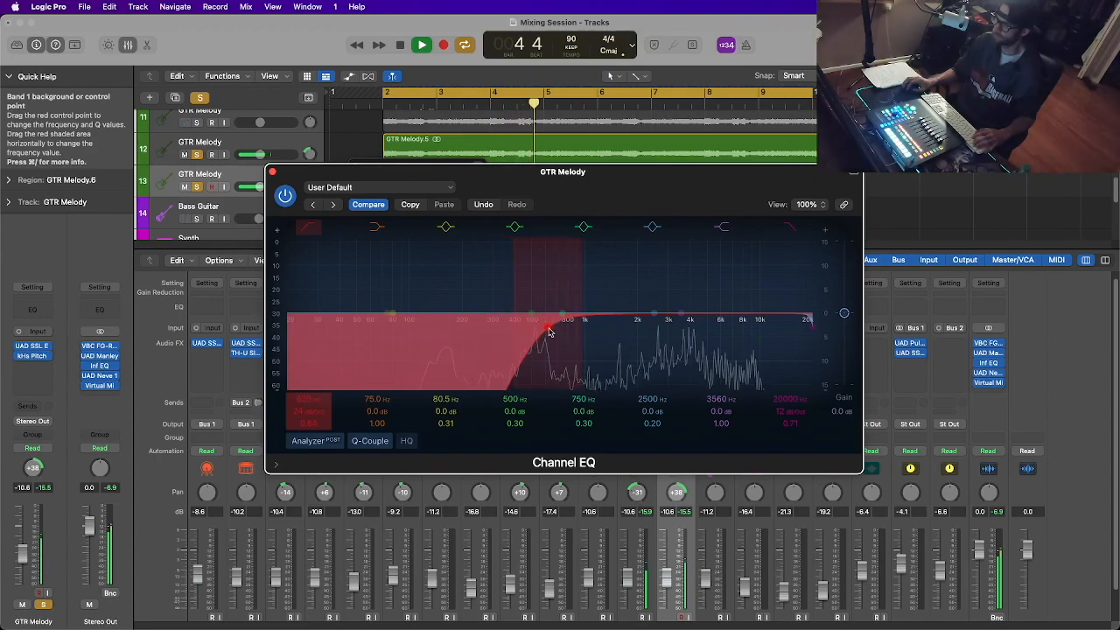
pyautogui.click(272, 171)
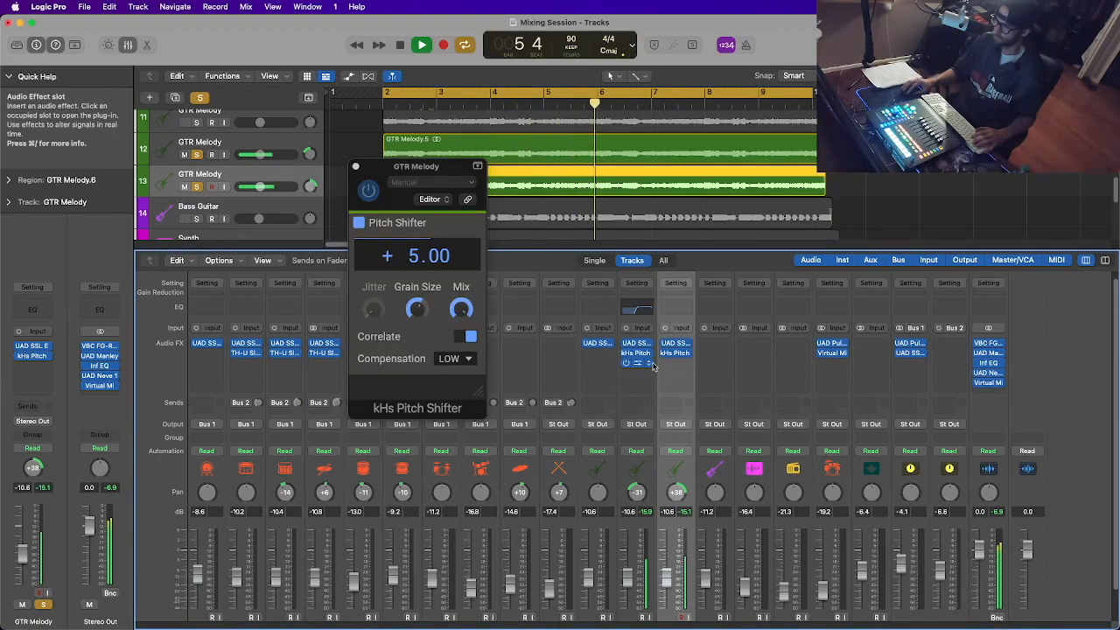
# Copy the Channel EQ to the second GTR Melody duplicate and lower the duplicates' faders to -17.2 and -12.8 dB
pyautogui.moveTo(643, 365); pyautogui.dragTo(680, 366)
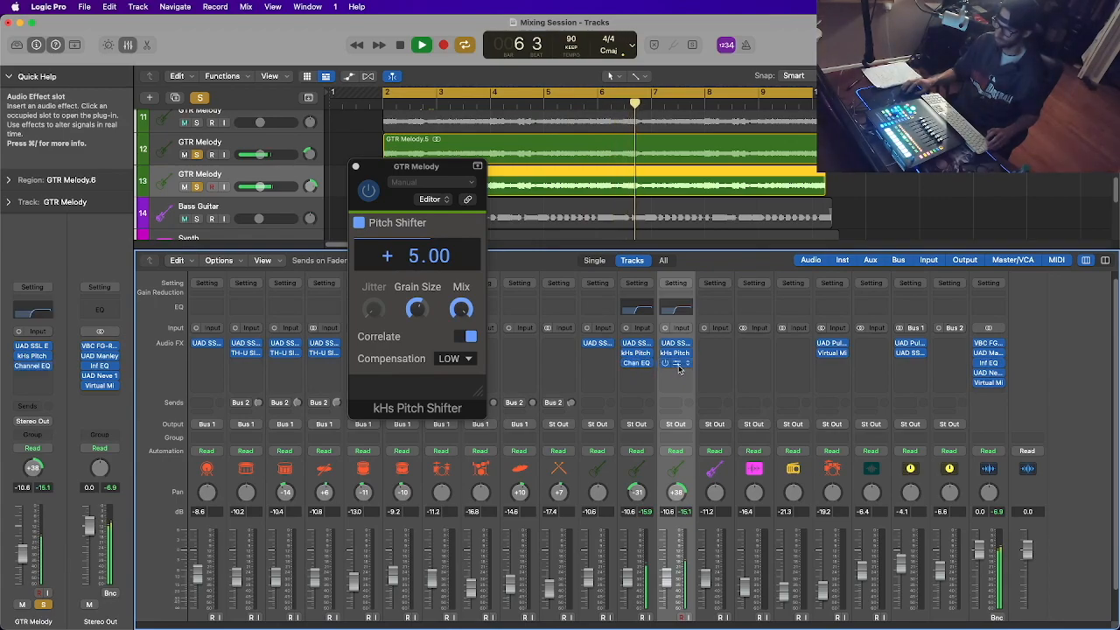
pyautogui.moveTo(628, 583); pyautogui.dragTo(667, 582)
pyautogui.scroll(-4, 671, 516)
# Stop playback, solo only the original GTR Melody track instead of its duplicates, and play it back
pyautogui.press('space')
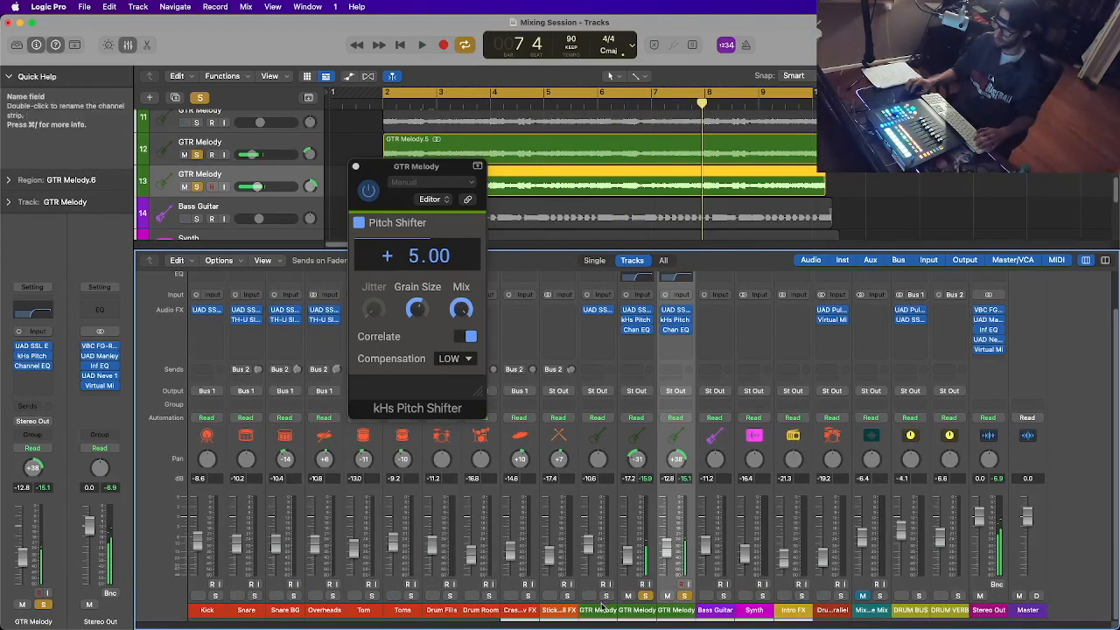
pyautogui.click(607, 596)
pyautogui.click(646, 596)
pyautogui.click(684, 596)
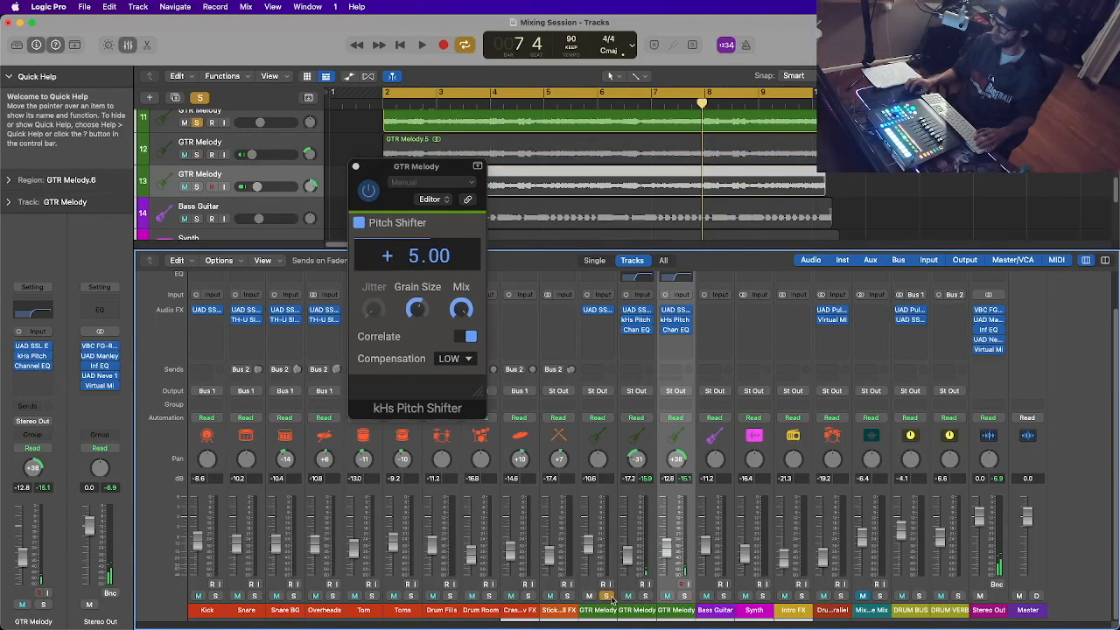
pyautogui.click(602, 584)
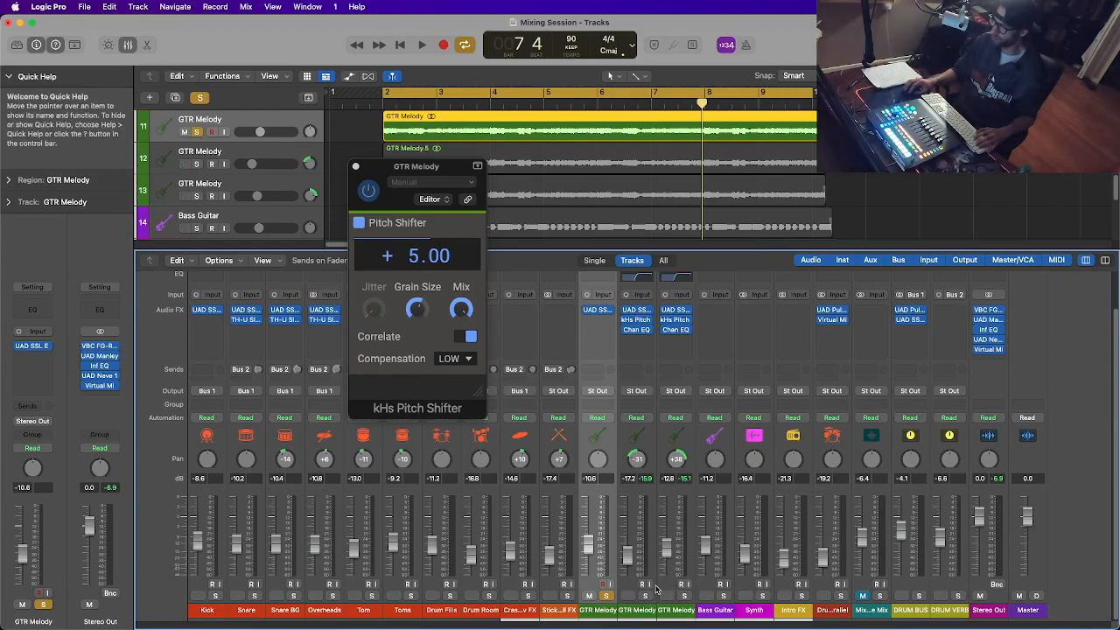
pyautogui.press('space')
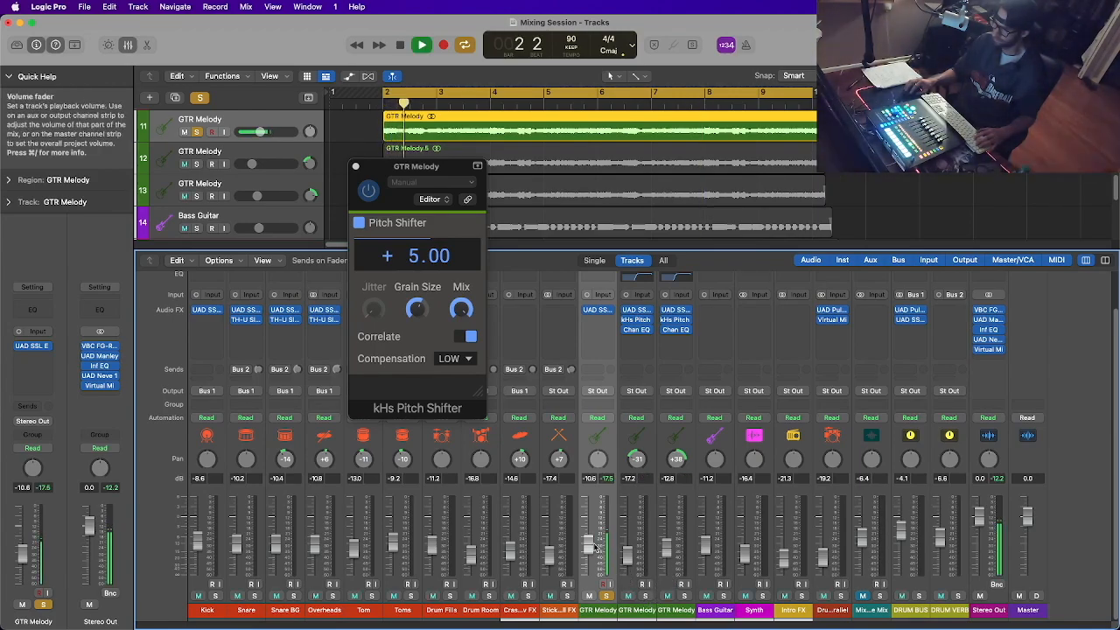
# Blend the soloed duplicates under the original GTR Melody at -15.8 and -23.0 dB, and close the Pitch Shifter window
pyautogui.moveTo(628, 558); pyautogui.dragTo(630, 590)
pyautogui.moveTo(667, 558); pyautogui.dragTo(629, 546)
pyautogui.click(646, 596)
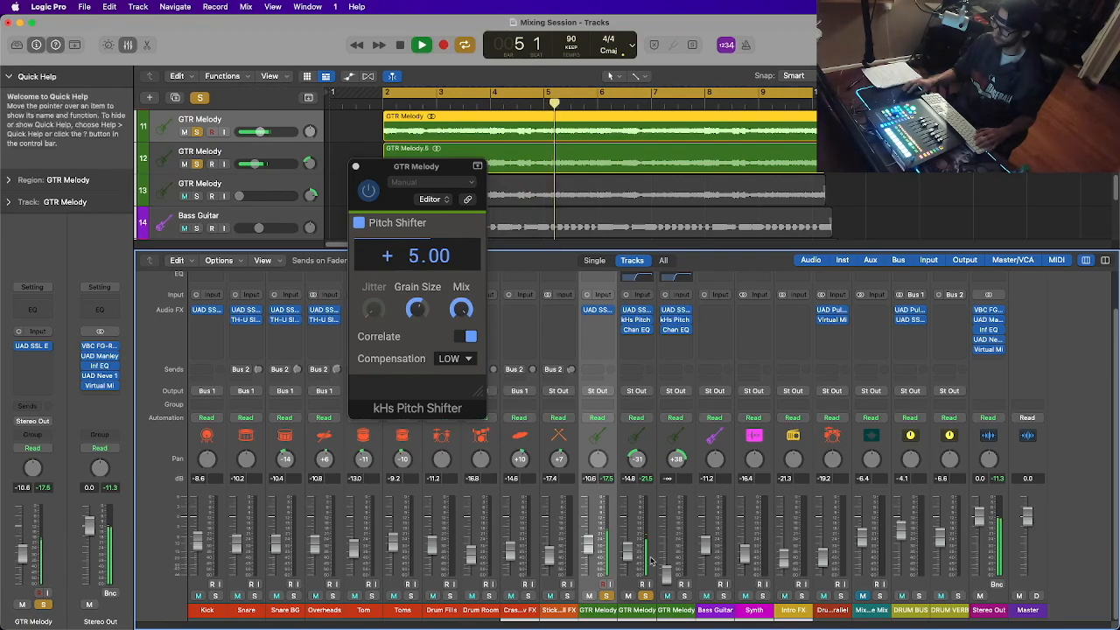
pyautogui.click(684, 597)
pyautogui.moveTo(667, 576); pyautogui.dragTo(625, 557)
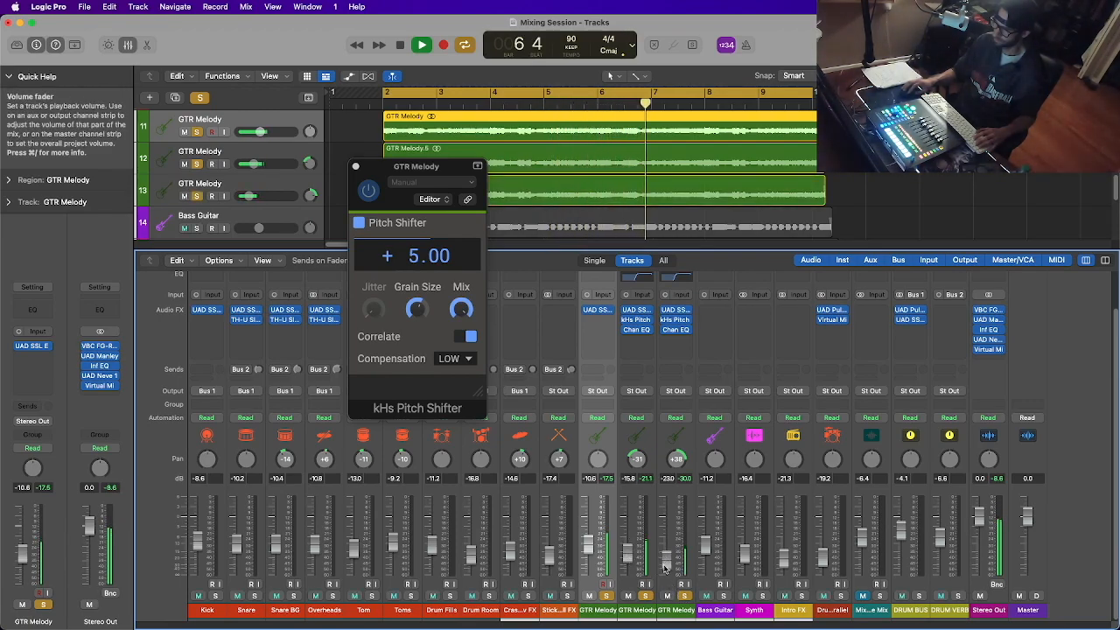
pyautogui.click(355, 166)
# Unsolo the three GTR Melody tracks and play the full mix, lowering the duplicates to -19.0 and -24.5 dB
pyautogui.press('space')
pyautogui.click(607, 596)
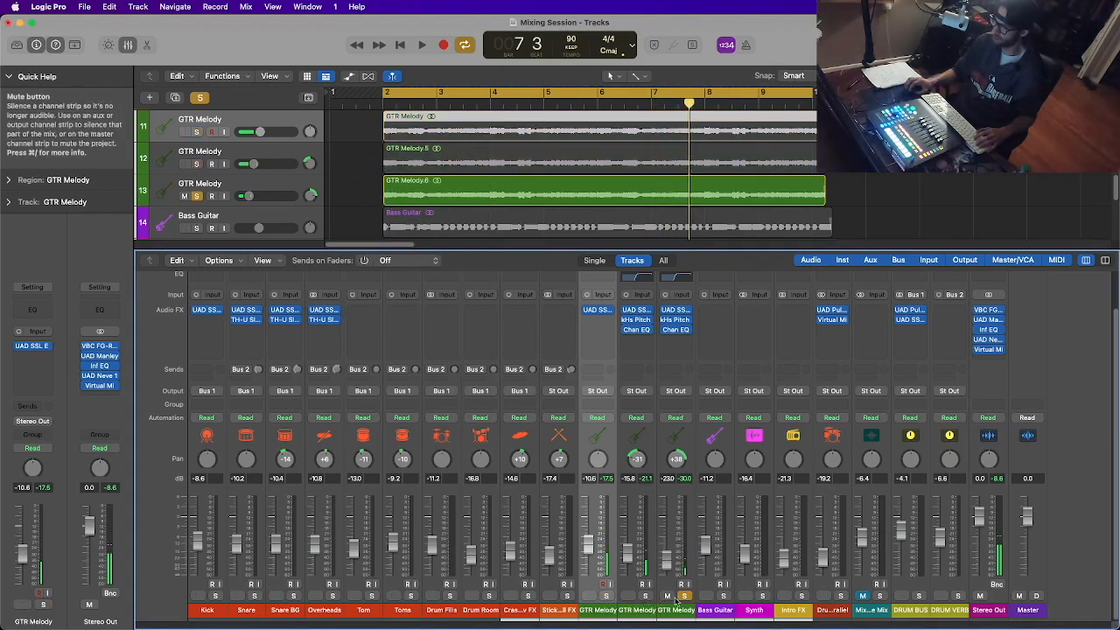
pyautogui.click(684, 596)
pyautogui.press('space')
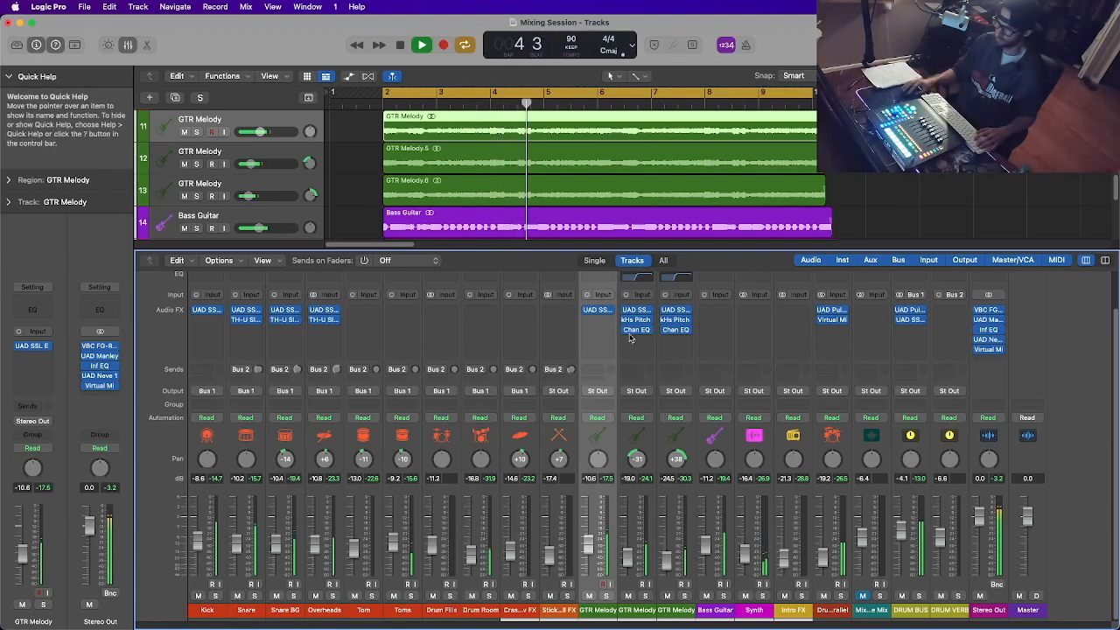
# Lower the Pitch Shifter's mix on both GTR Melody duplicates, using 72% on one, and close the plug-in windows with playback running
pyautogui.click(675, 319)
pyautogui.press('space')
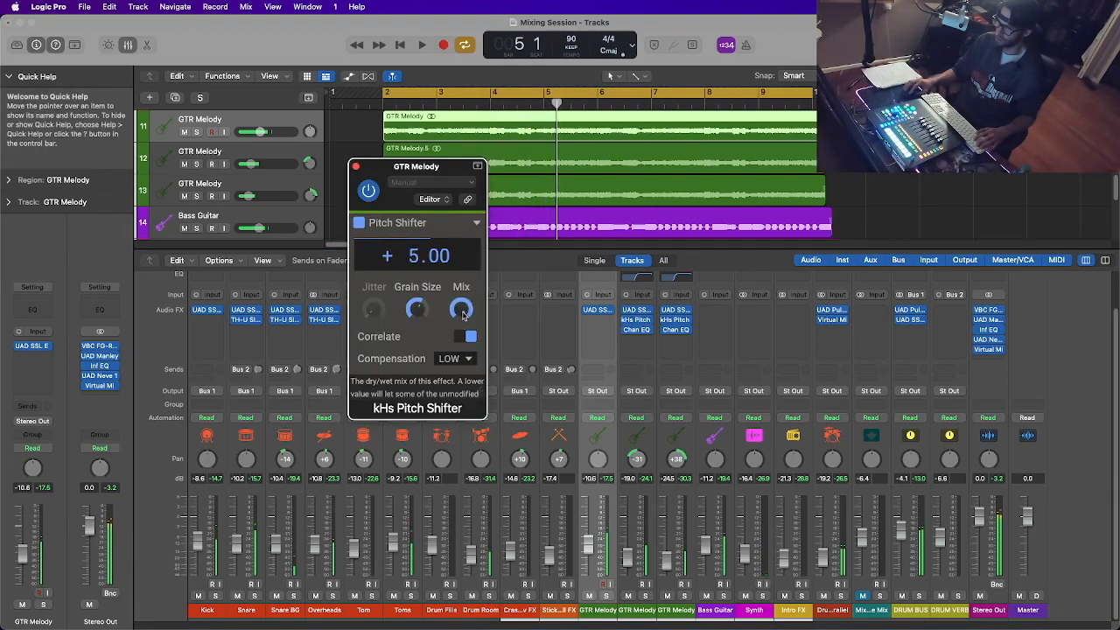
pyautogui.moveTo(461, 310); pyautogui.dragTo(461, 325)
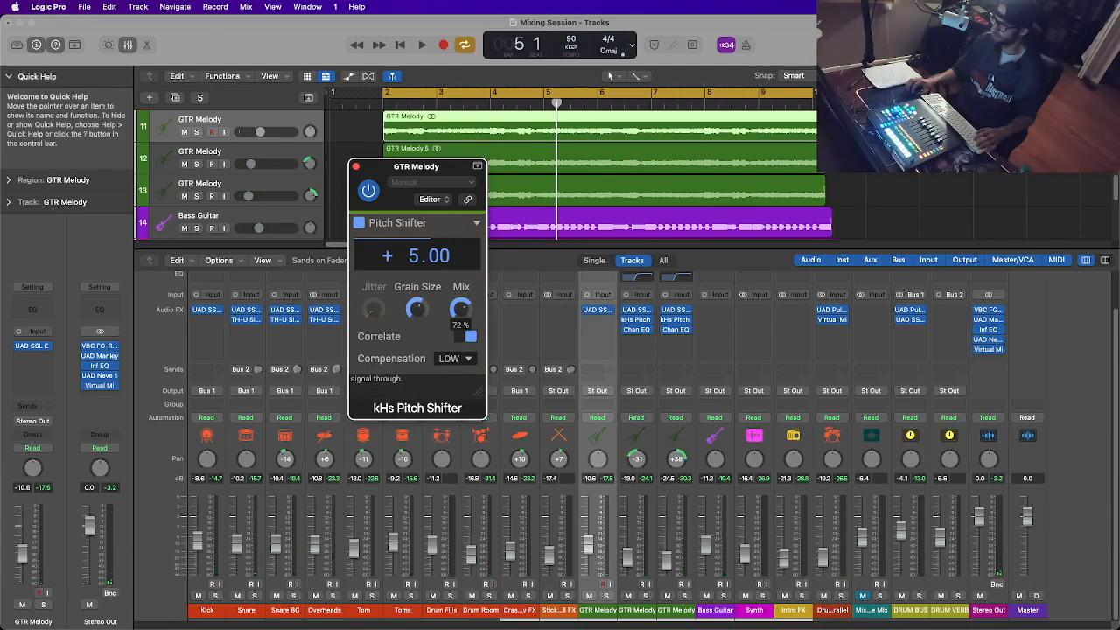
pyautogui.click(356, 166)
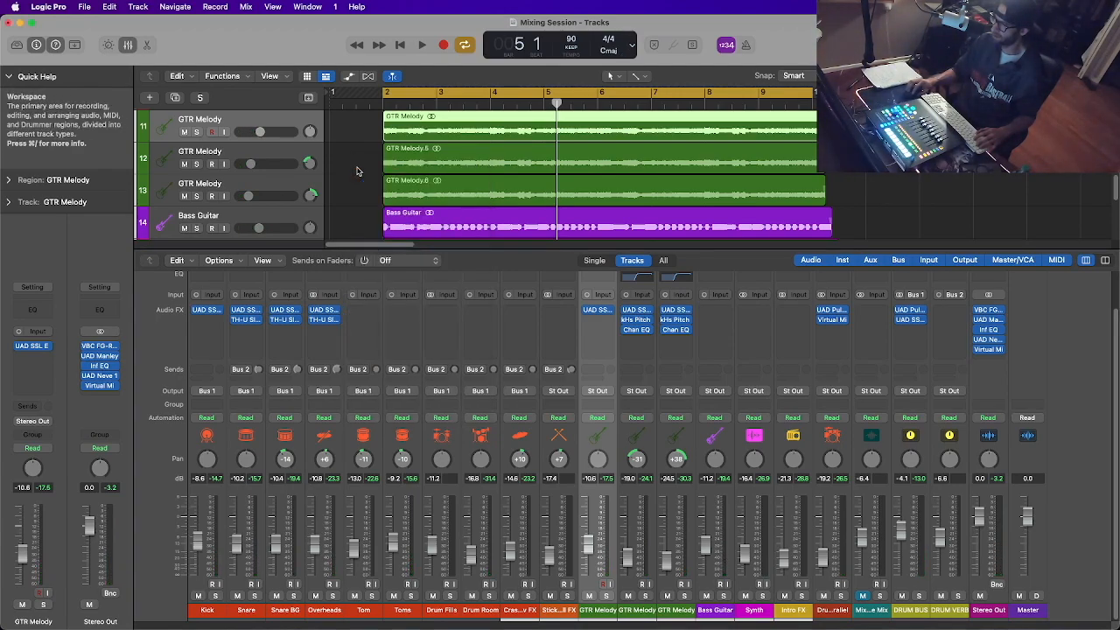
pyautogui.click(676, 323)
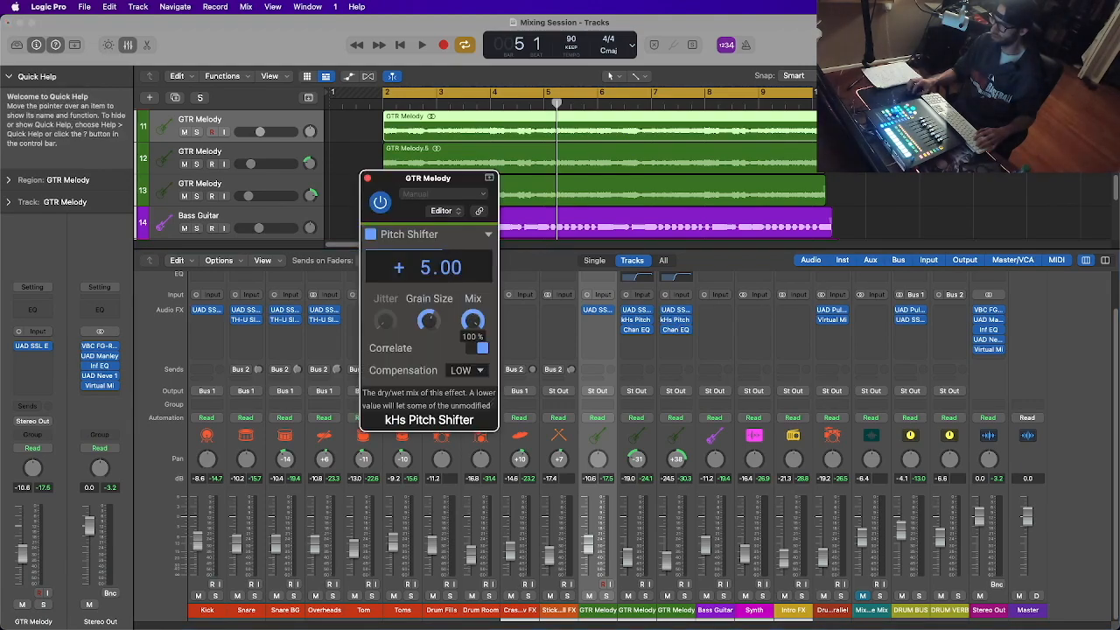
pyautogui.moveTo(473, 321); pyautogui.dragTo(472, 326)
pyautogui.press('space')
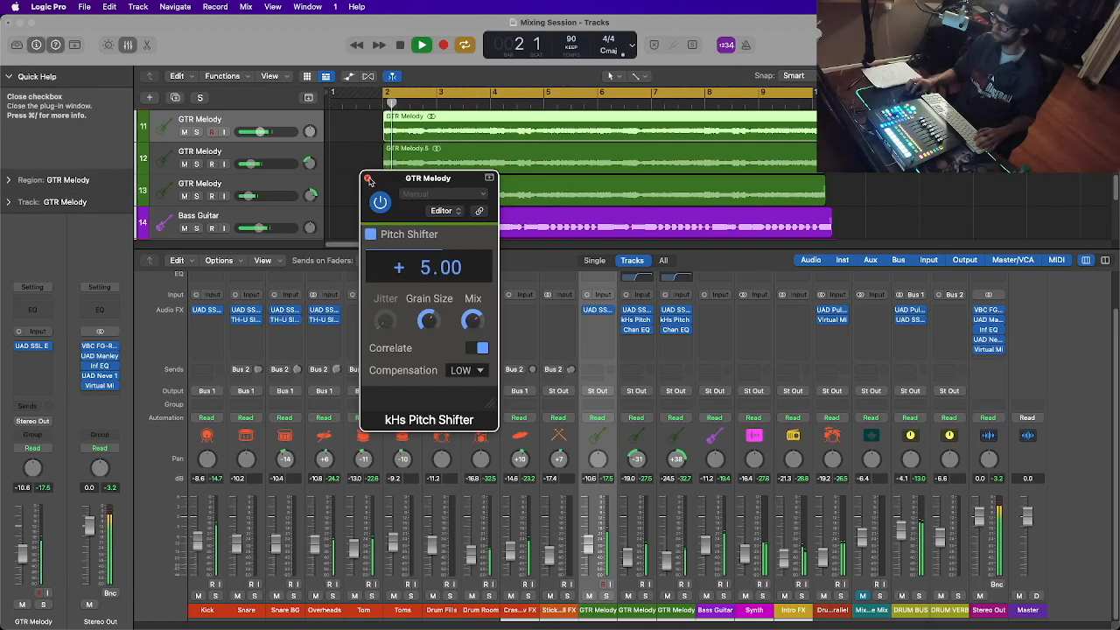
pyautogui.click(368, 179)
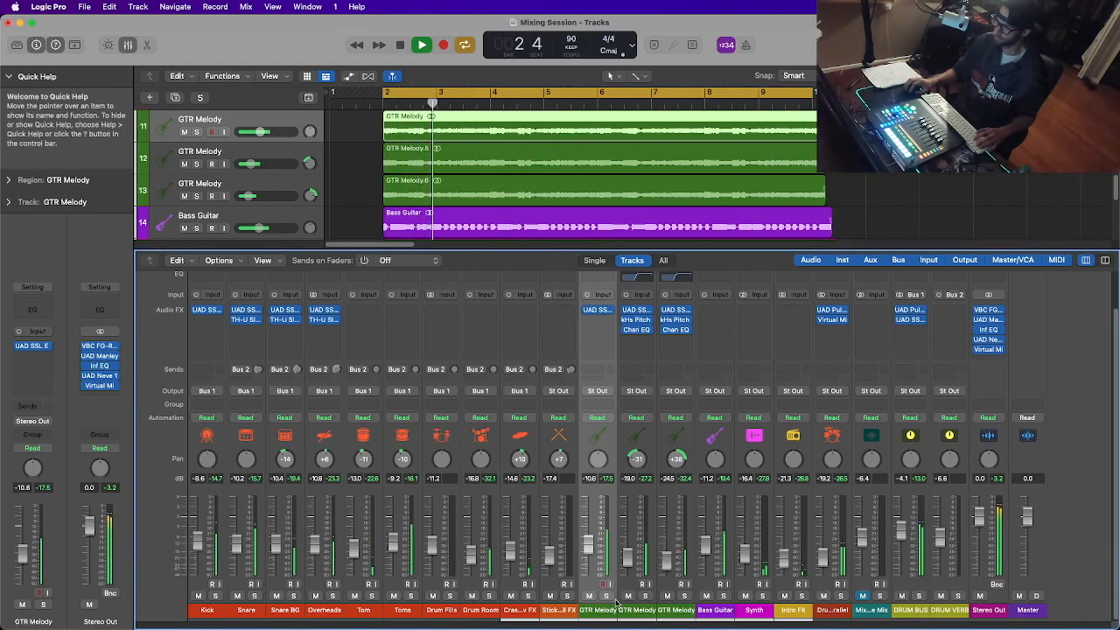
# Compare the full mix with both GTR Melody duplicates muted and unmuted, and stop playback
pyautogui.click(628, 596)
pyautogui.click(667, 596)
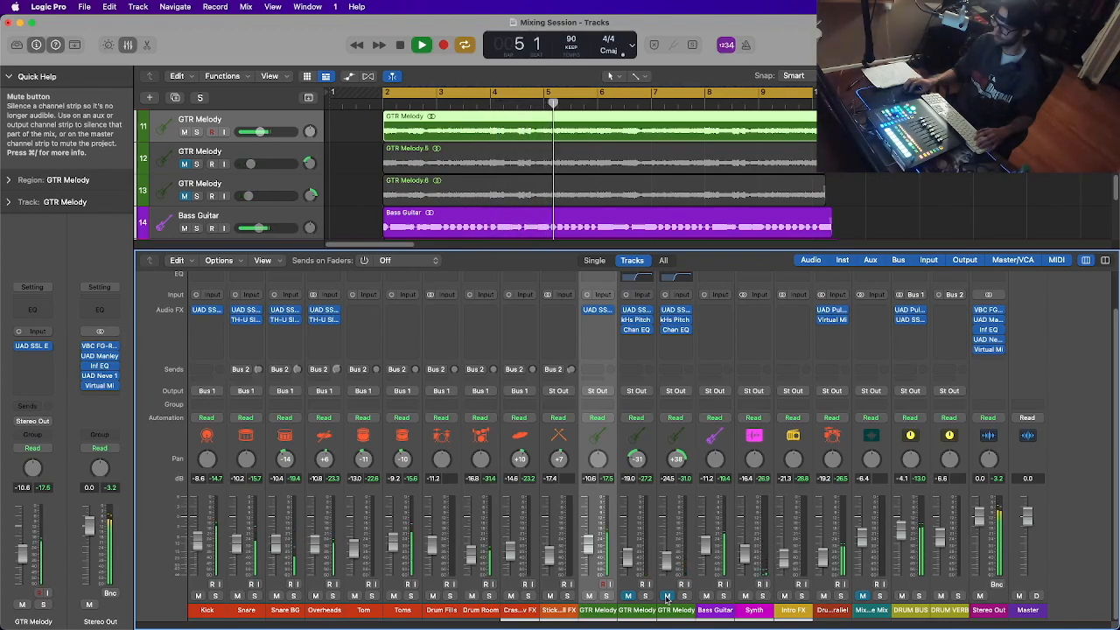
pyautogui.click(632, 596)
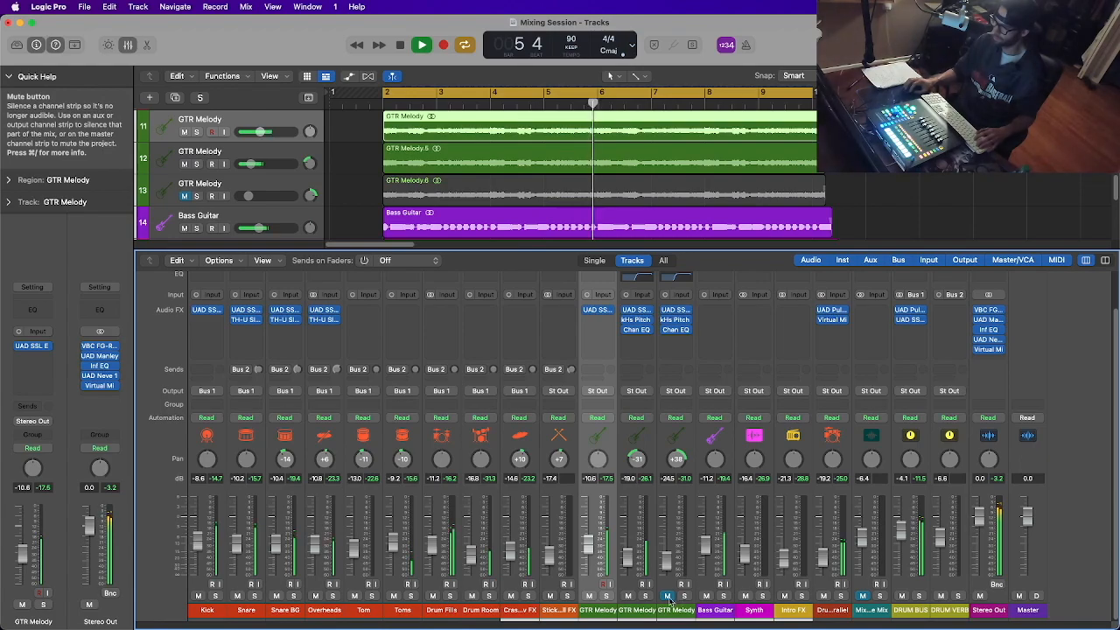
pyautogui.click(667, 596)
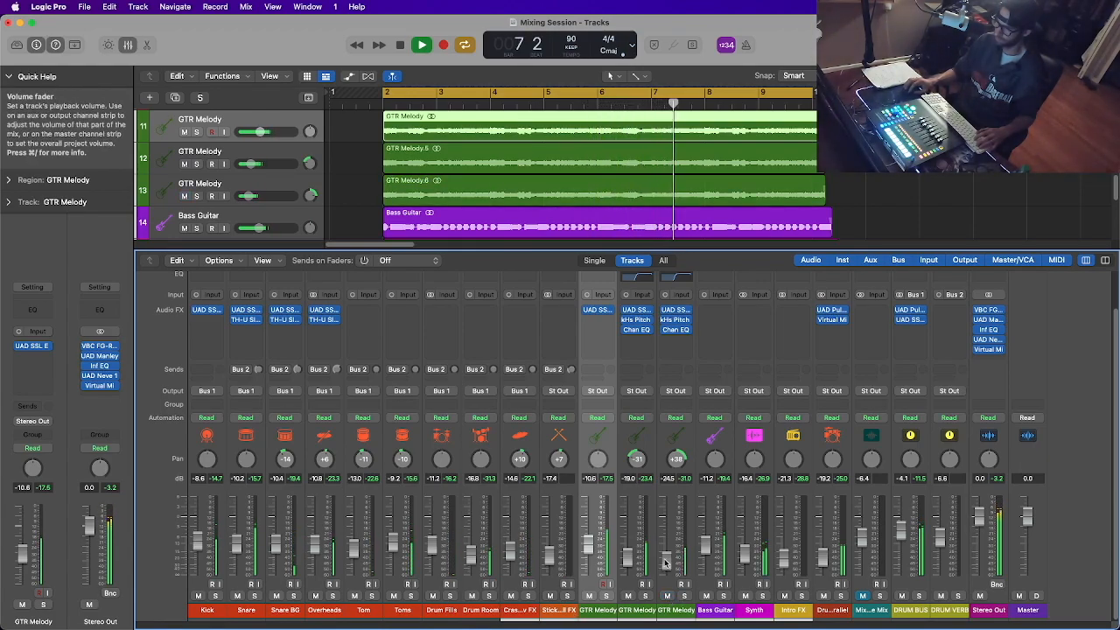
pyautogui.press('space')
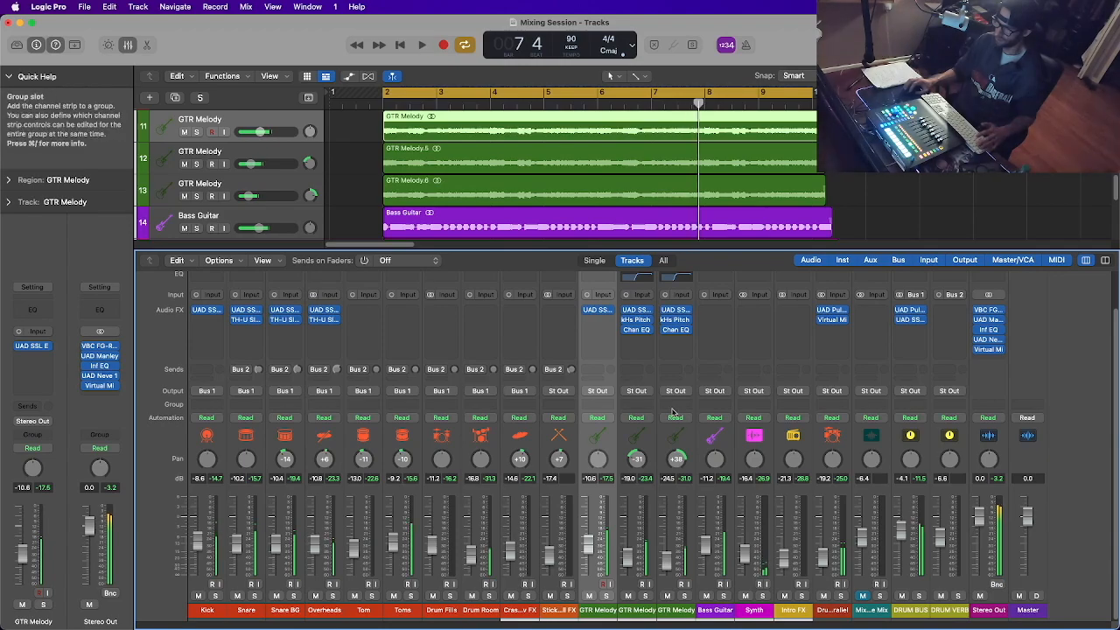
# Solo both GTR Melody duplicates and insert the Slate Digital Repeater delay after the Channel EQ on the first duplicate
pyautogui.click(646, 596)
pyautogui.click(684, 596)
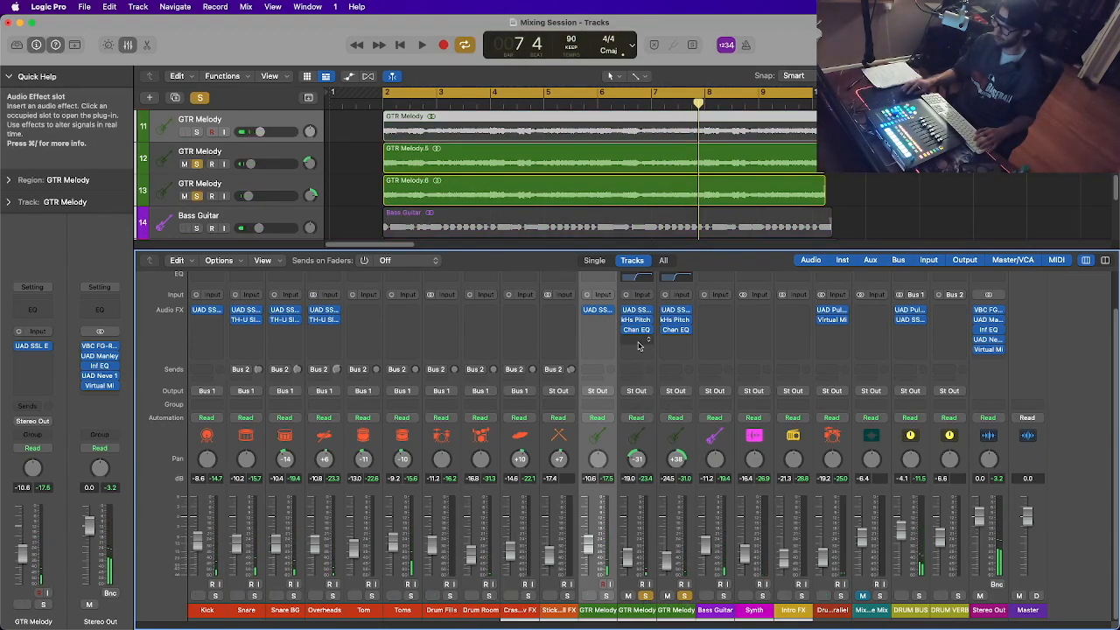
pyautogui.click(676, 338)
pyautogui.moveTo(679, 616)
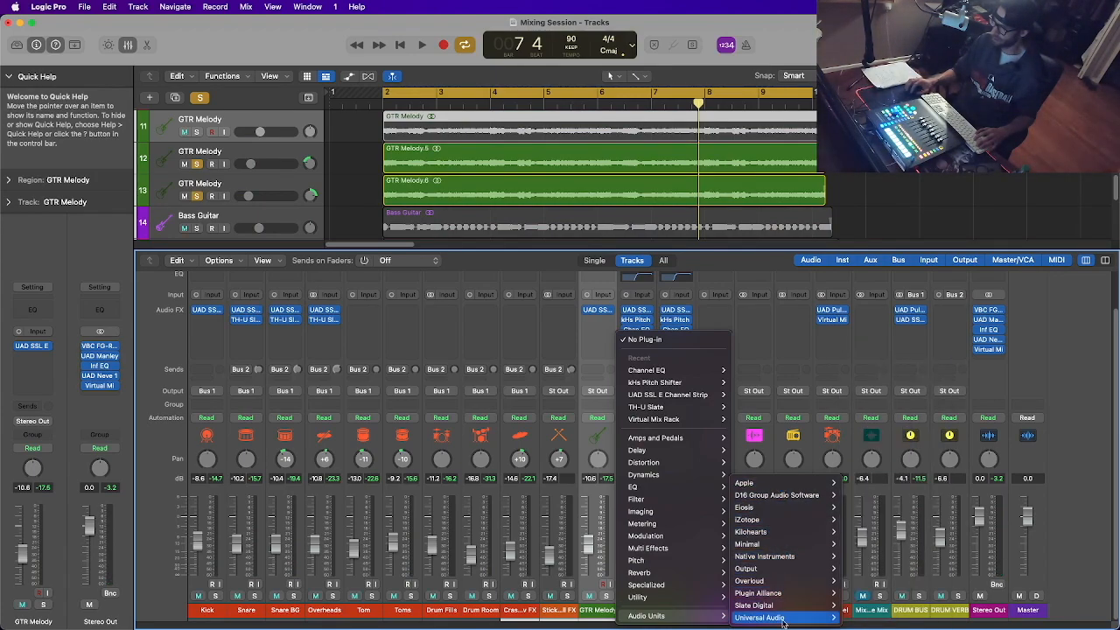
pyautogui.moveTo(783, 604)
pyautogui.moveTo(788, 496)
pyautogui.moveTo(862, 495)
pyautogui.click(910, 496)
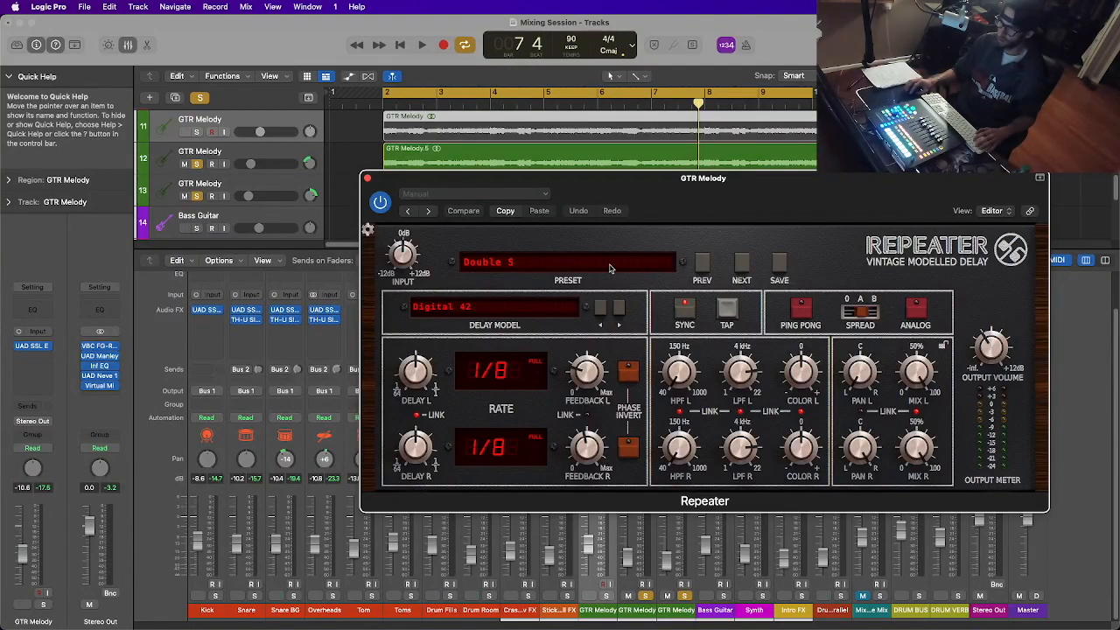
# Load the Guitar Solo Wide preset in Repeater, close the plug-in, and play back the soloed duplicates
pyautogui.click(611, 268)
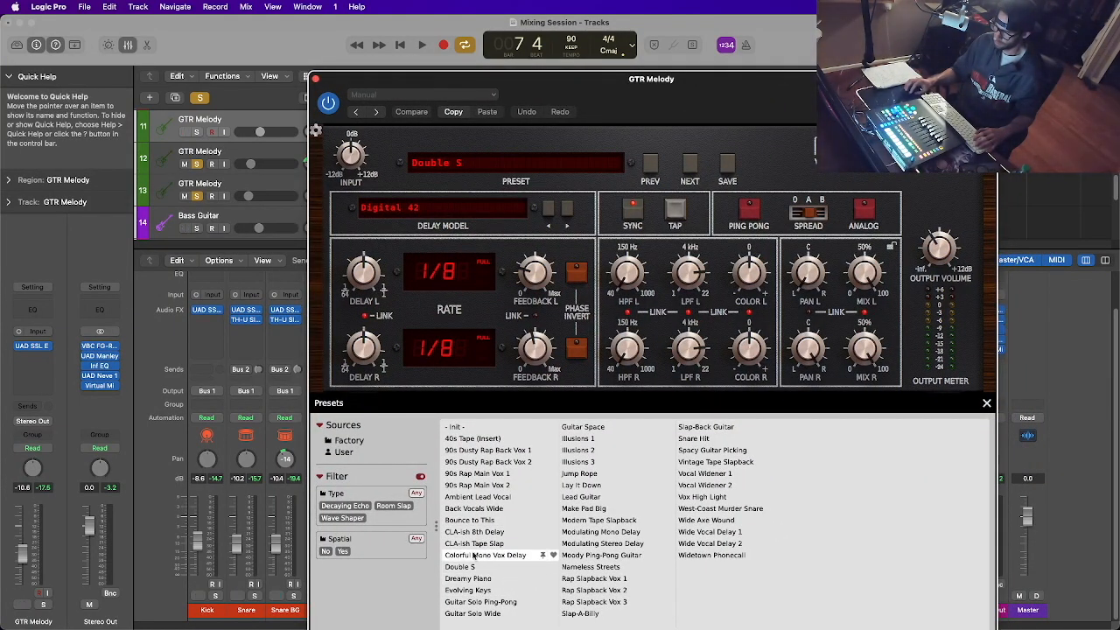
pyautogui.click(508, 615)
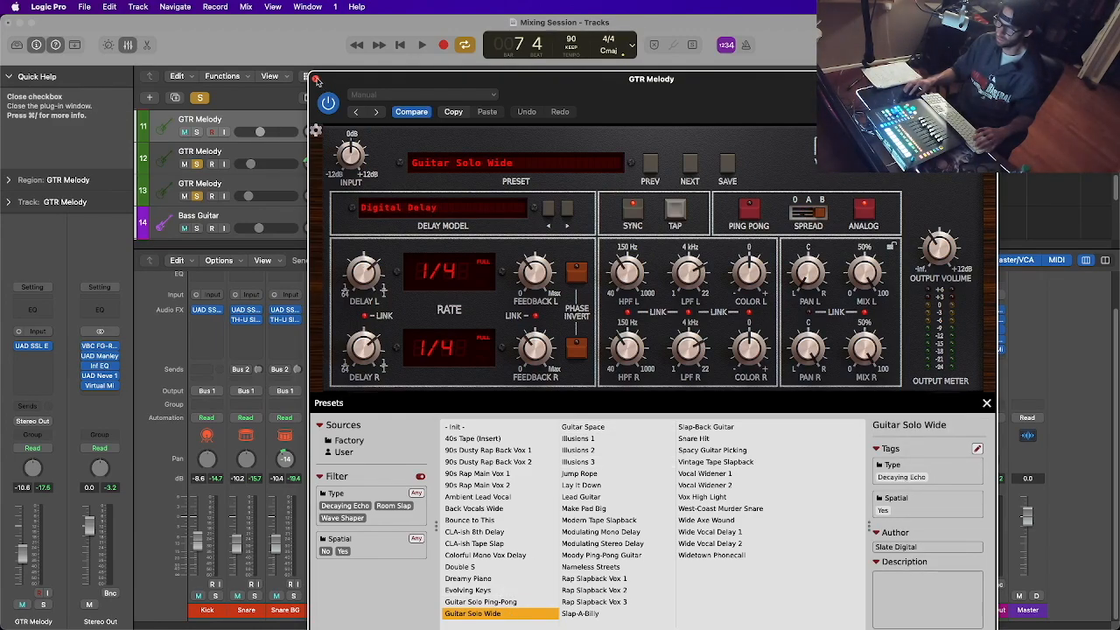
pyautogui.click(317, 80)
pyautogui.press('space')
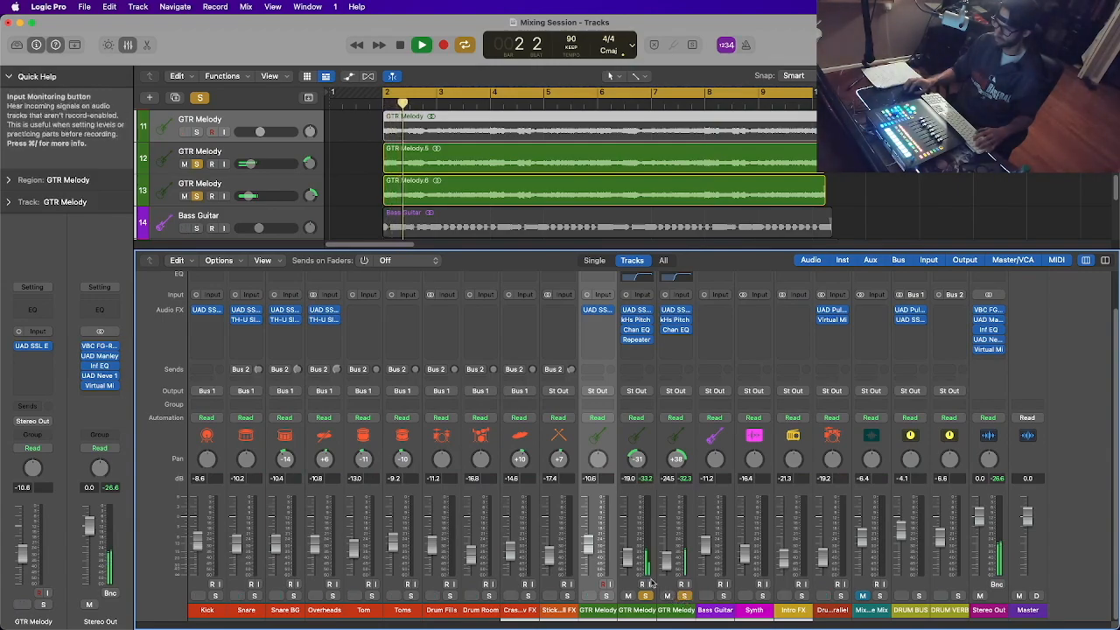
# Raise both GTR Melody duplicates together to -1.3 and -6.8 dB, and copy Repeater to the second duplicate
pyautogui.click(649, 573)
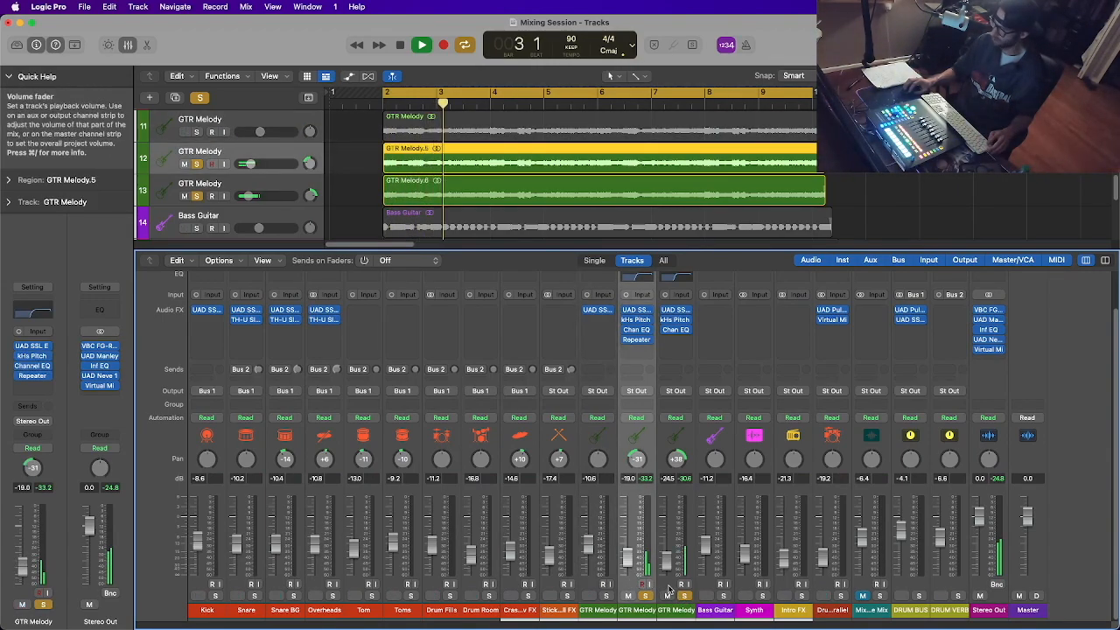
pyautogui.keyDown('shift'); pyautogui.click(669, 588); pyautogui.keyUp('shift')
pyautogui.moveTo(667, 561); pyautogui.dragTo(667, 541)
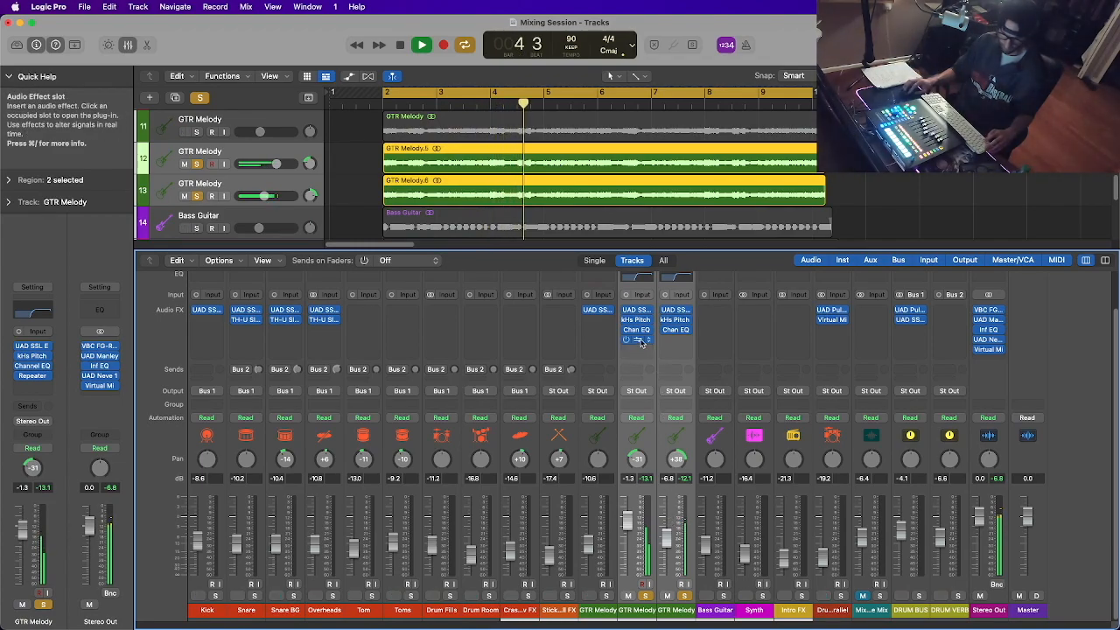
pyautogui.moveTo(641, 342); pyautogui.dragTo(678, 343)
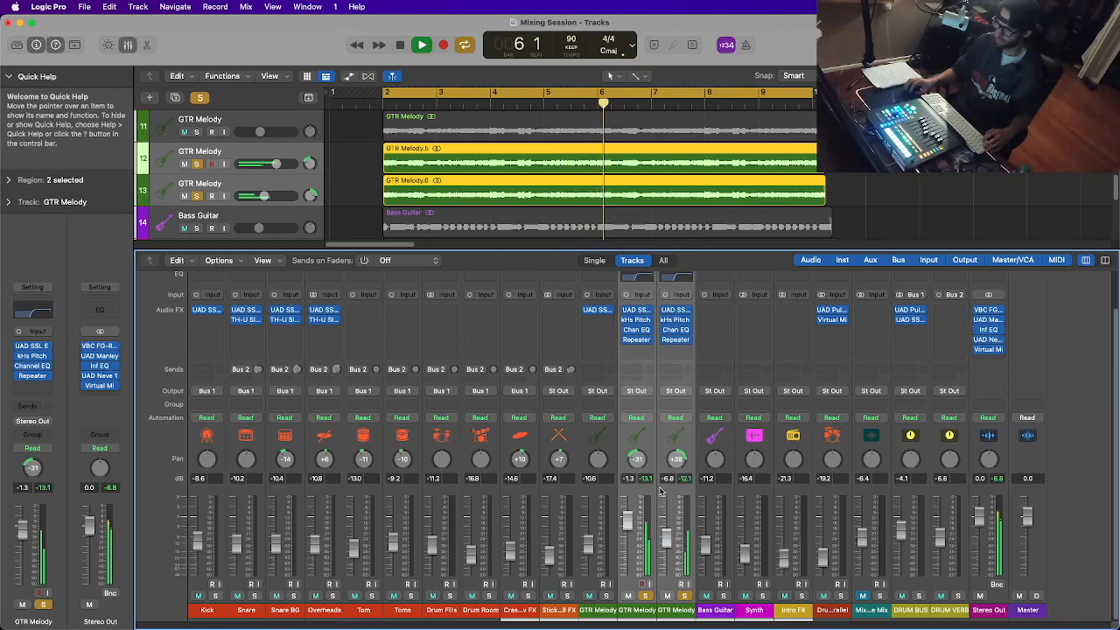
# Lower the duplicates' faders to -13.0 and -18.2 dB, blending them against the soloed original GTR Melody track
pyautogui.moveTo(629, 523); pyautogui.dragTo(628, 551)
pyautogui.click(607, 596)
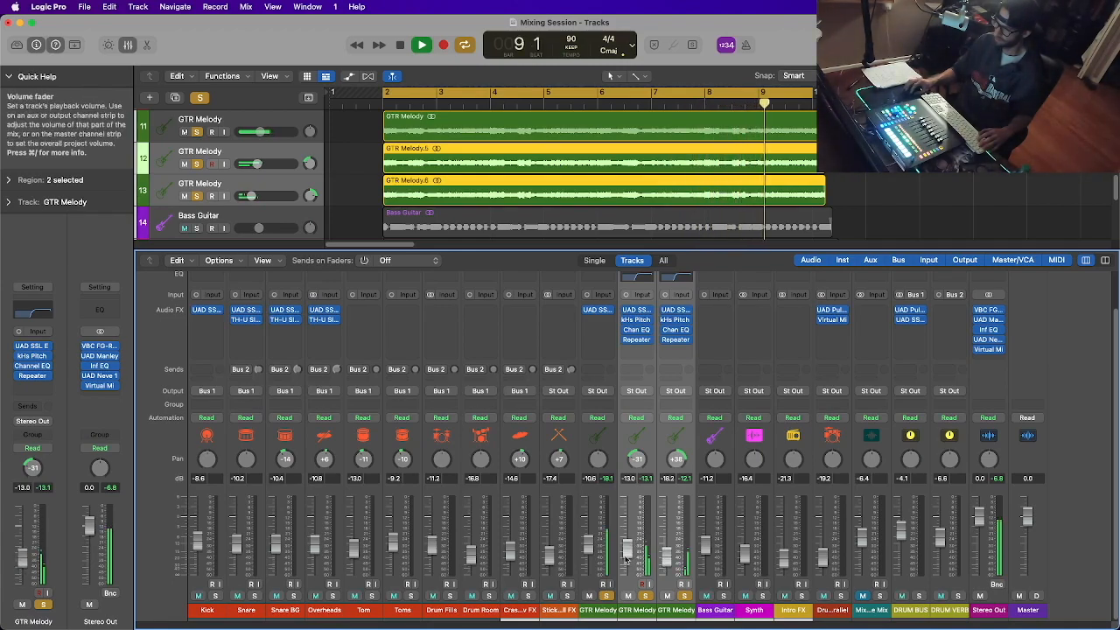
pyautogui.press('space')
# Unsolo the three GTR Melody tracks, select only the first duplicate, and play the full mix from the start
pyautogui.click(607, 596)
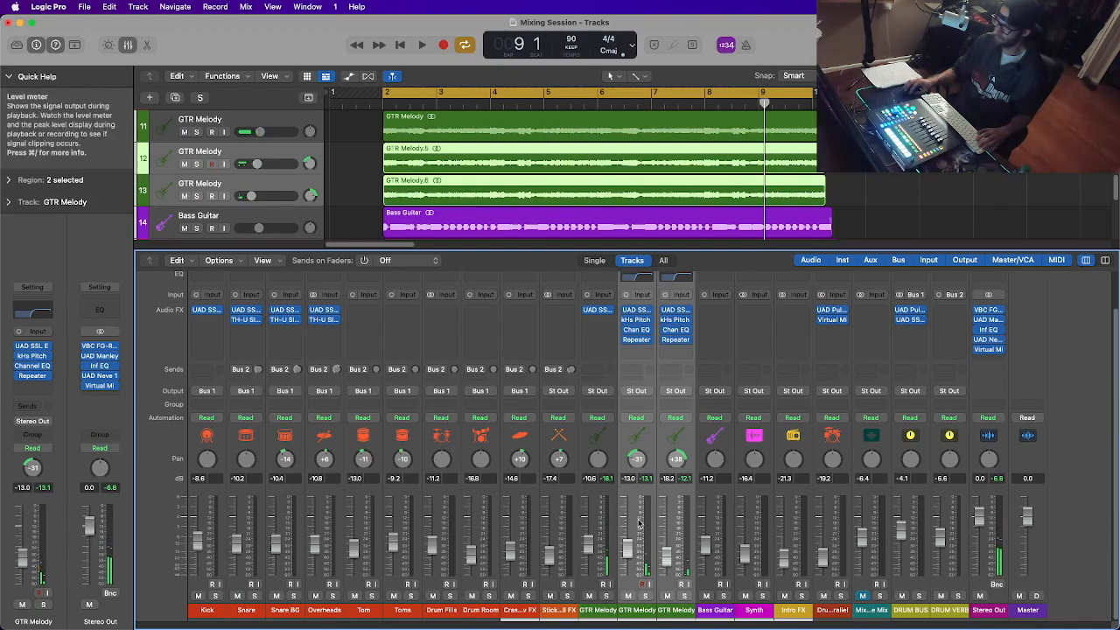
pyautogui.click(621, 497)
pyautogui.press('Return')
pyautogui.press('space')
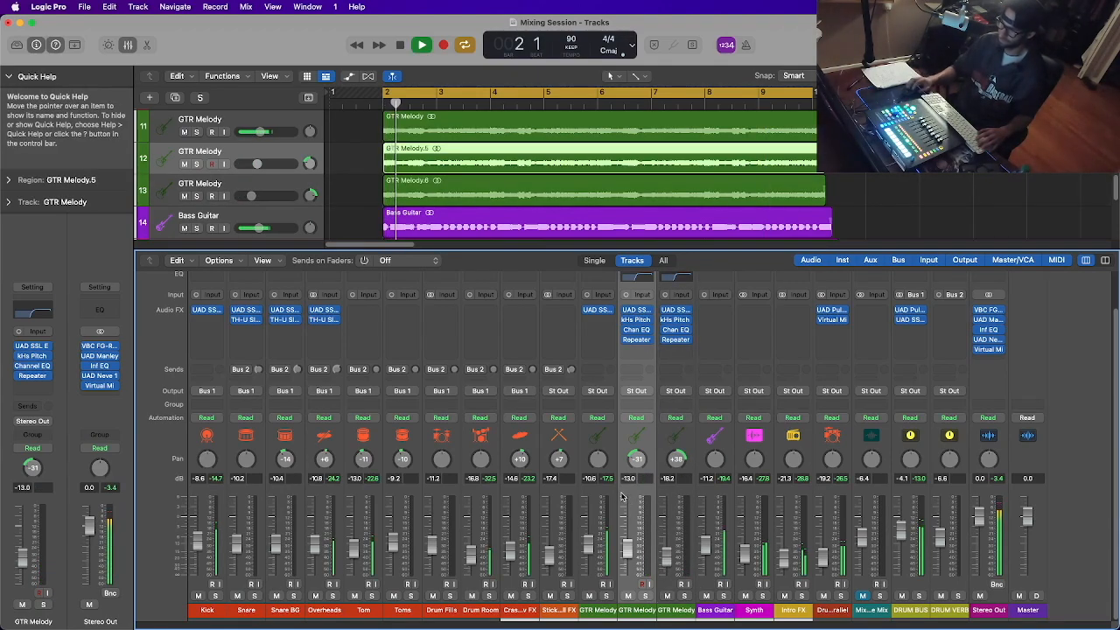
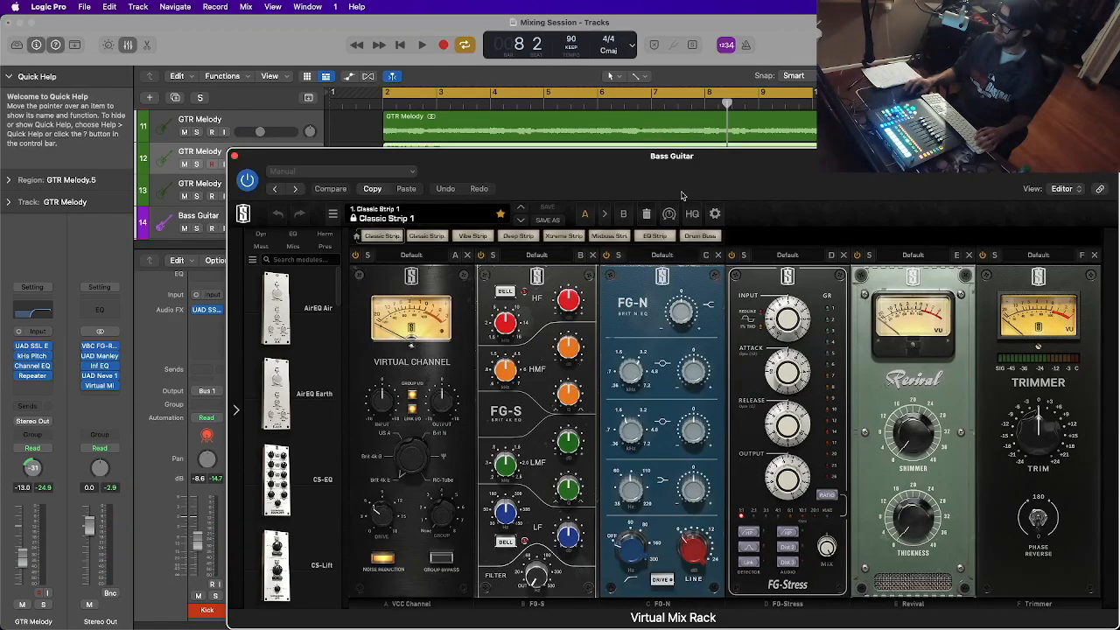
# Remove the VCC Channel, FG-S, FG-Stress, Revival and Trimmer modules from the Bass Guitar's Virtual Mix Rack, keeping only FG-N
pyautogui.click(468, 256)
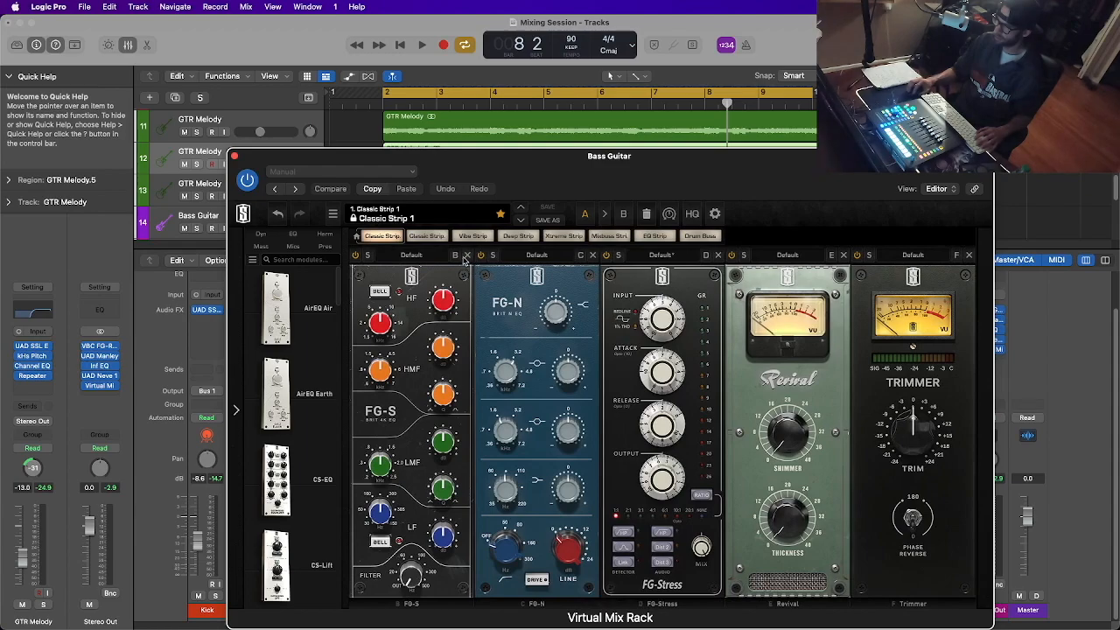
pyautogui.click(468, 256)
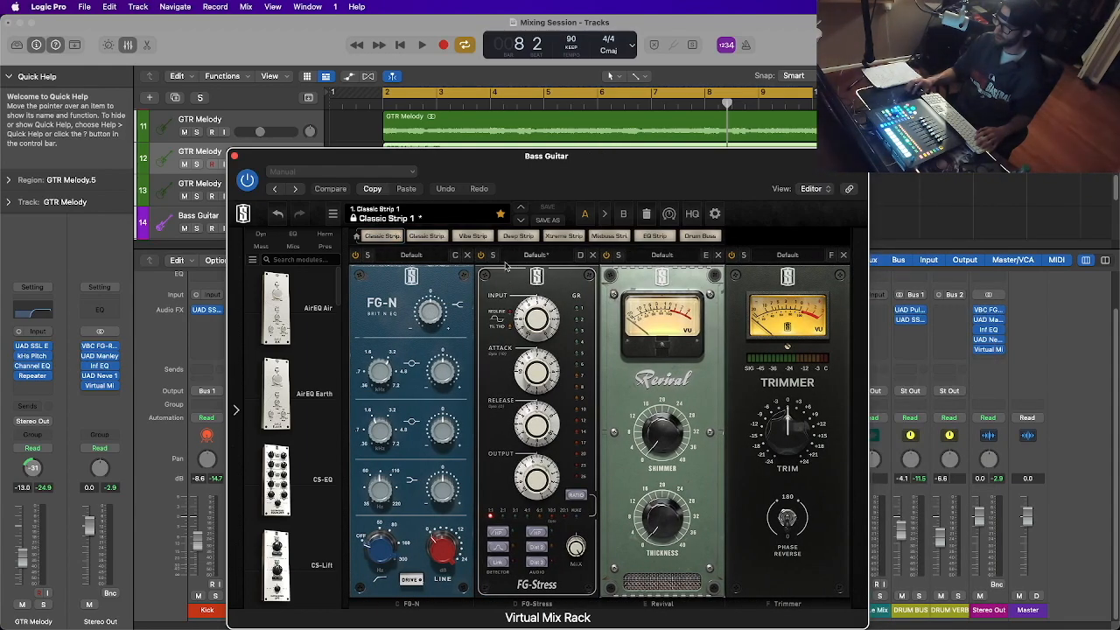
pyautogui.click(593, 255)
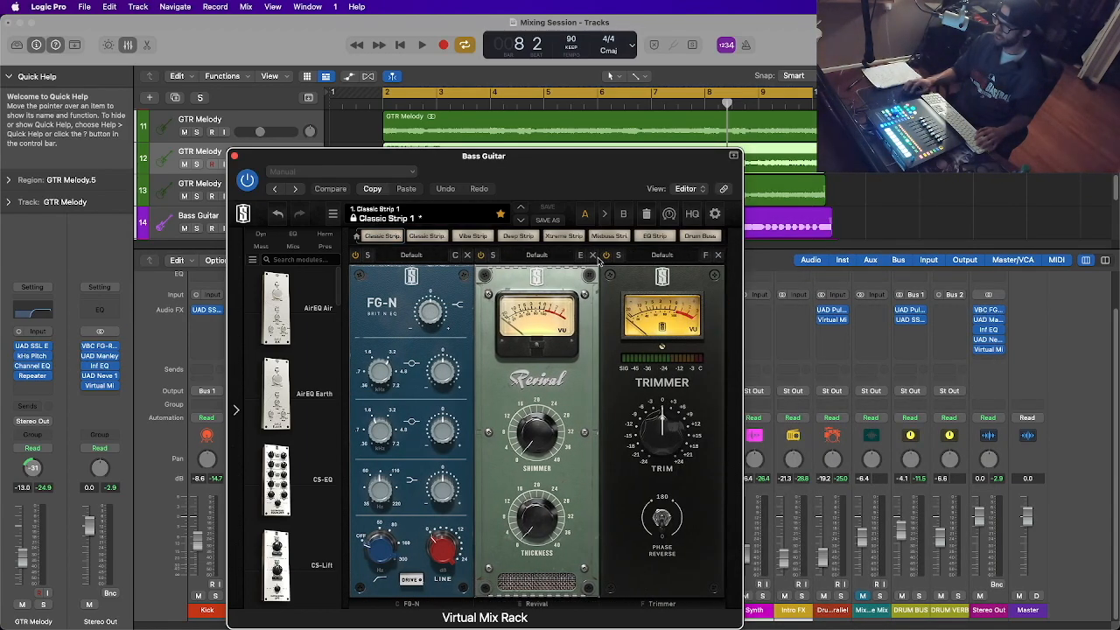
pyautogui.click(593, 256)
pyautogui.click(591, 257)
pyautogui.moveTo(586, 175); pyautogui.dragTo(441, 152)
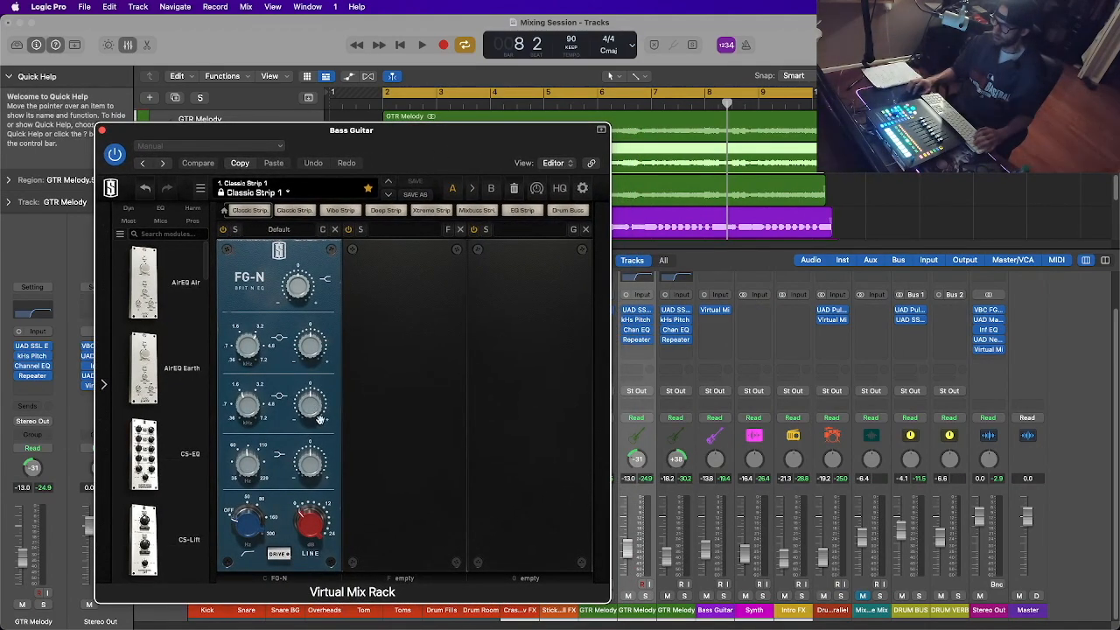
# Solo the Bass Guitar and shape it with the FG-N, boosting the low band 2.13 dB and tuning the upper mid band to 645 Hz
pyautogui.press('space')
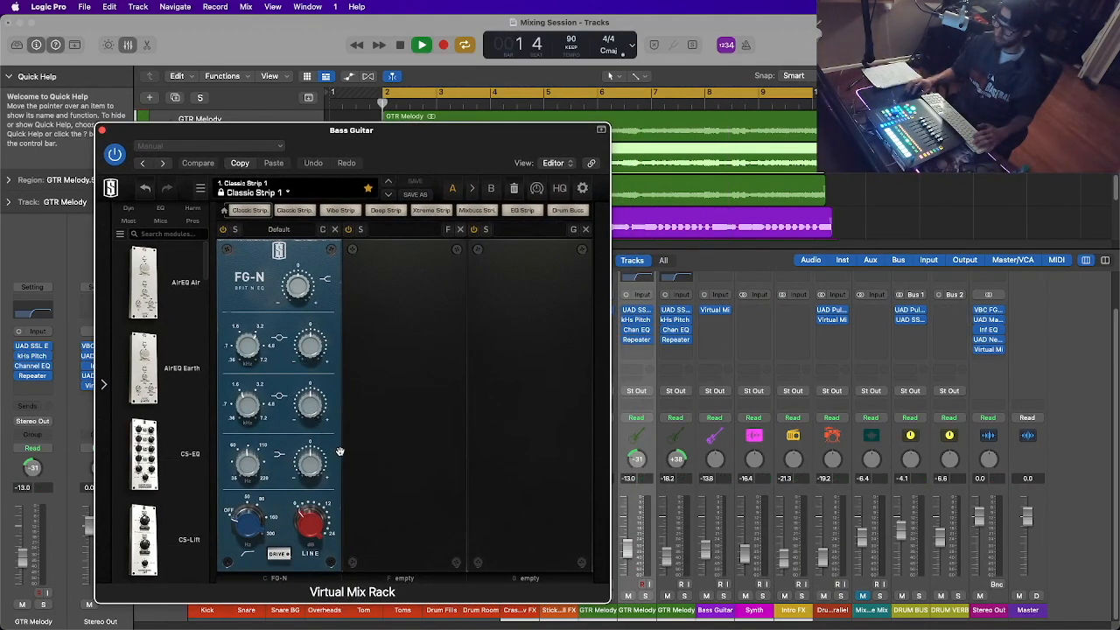
pyautogui.click(724, 596)
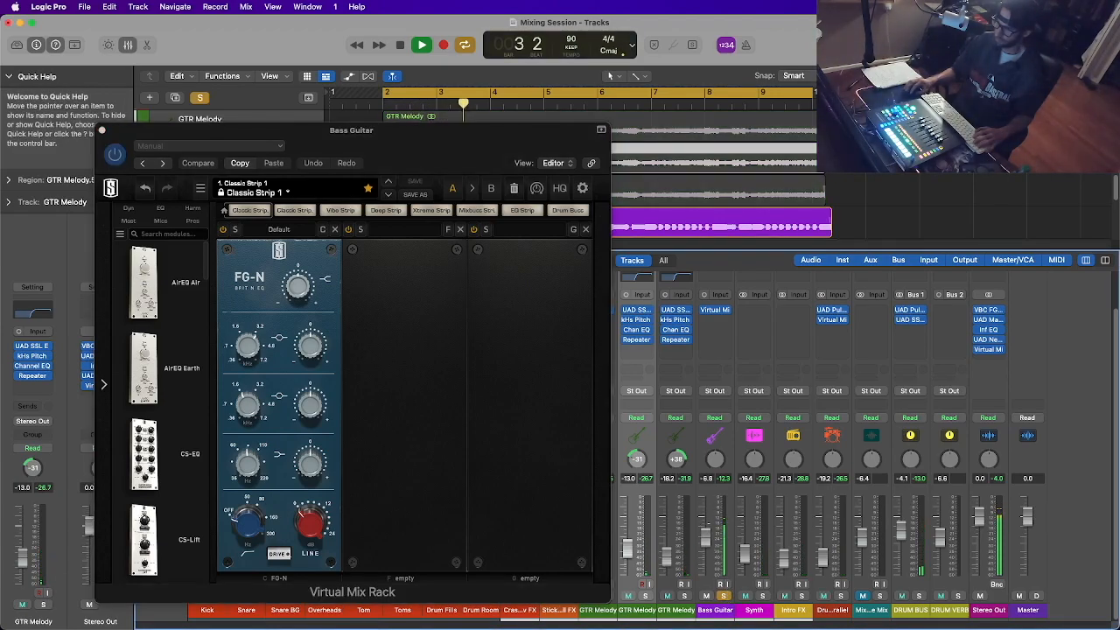
pyautogui.moveTo(256, 466); pyautogui.dragTo(251, 470)
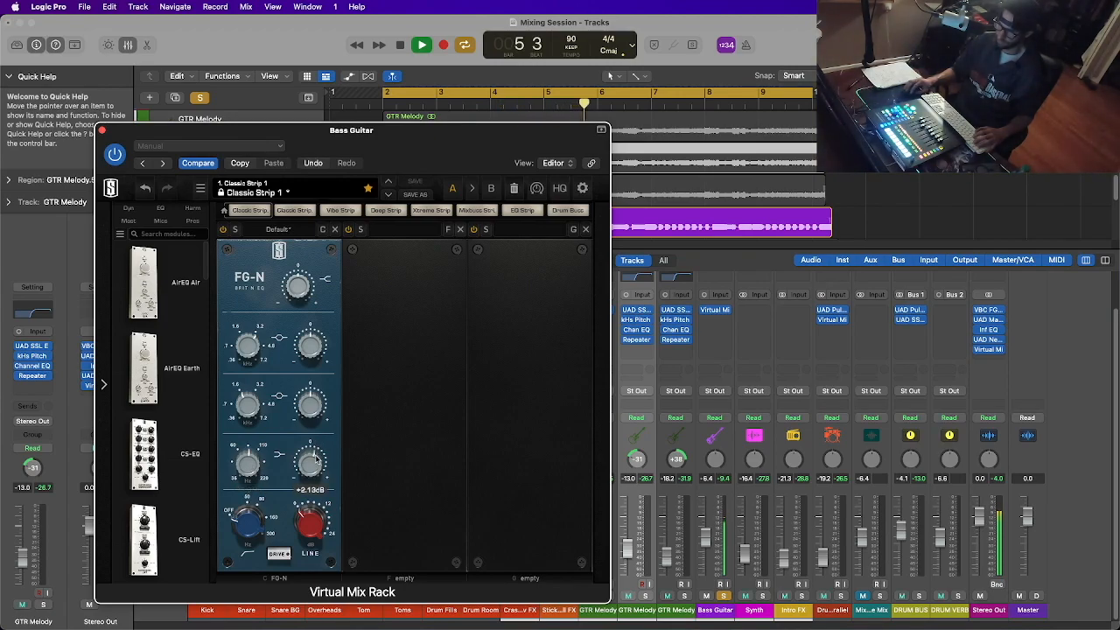
pyautogui.moveTo(304, 407); pyautogui.dragTo(306, 427)
pyautogui.moveTo(301, 347); pyautogui.dragTo(306, 307)
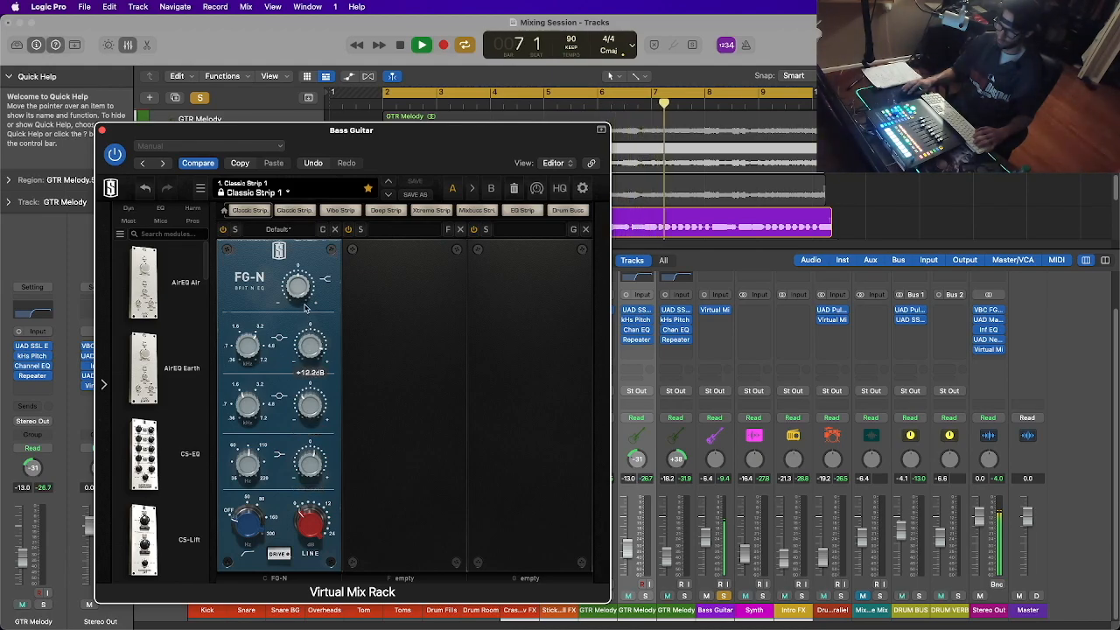
pyautogui.moveTo(253, 411)
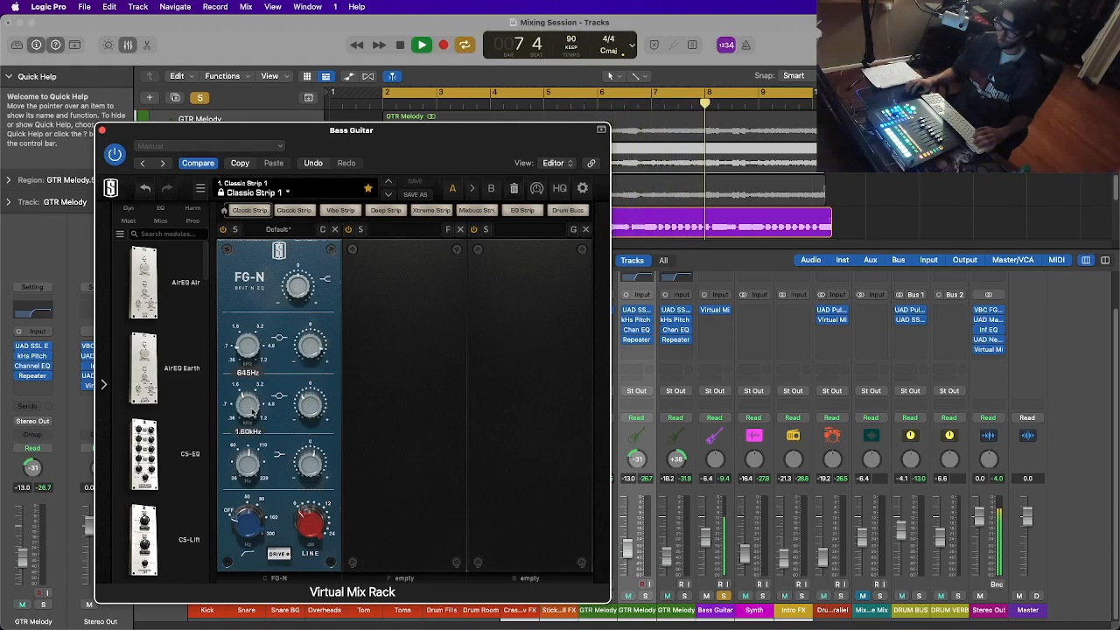
pyautogui.moveTo(311, 353); pyautogui.dragTo(314, 382)
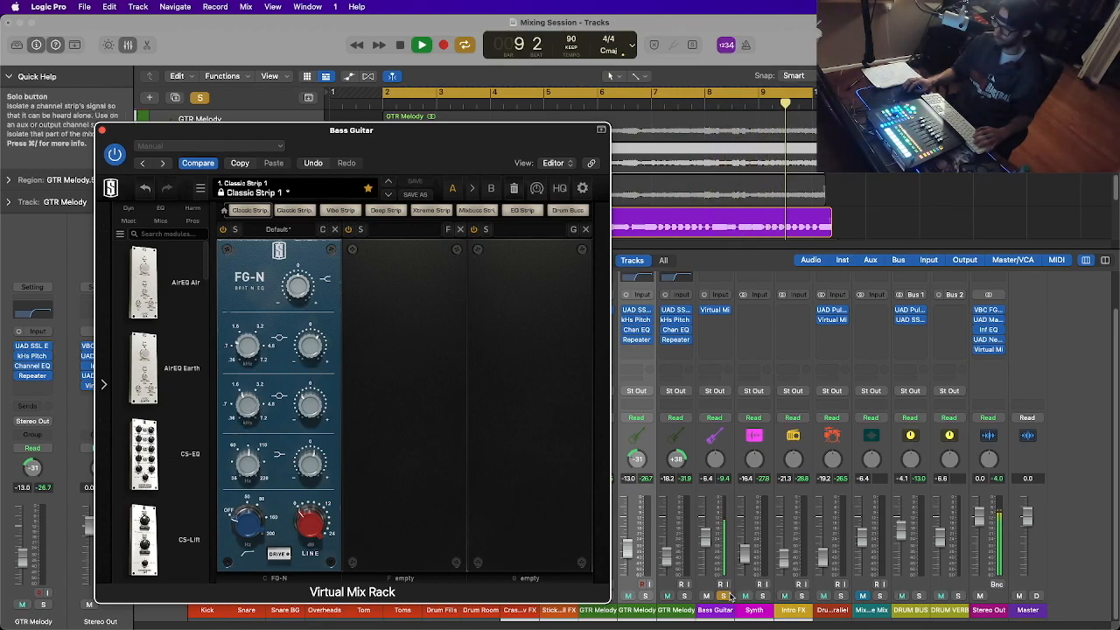
# Unsolo the Bass Guitar, set its fader to -13.8 dB in the full mix, and close Virtual Mix Rack
pyautogui.click(713, 562)
pyautogui.moveTo(706, 539); pyautogui.dragTo(706, 546)
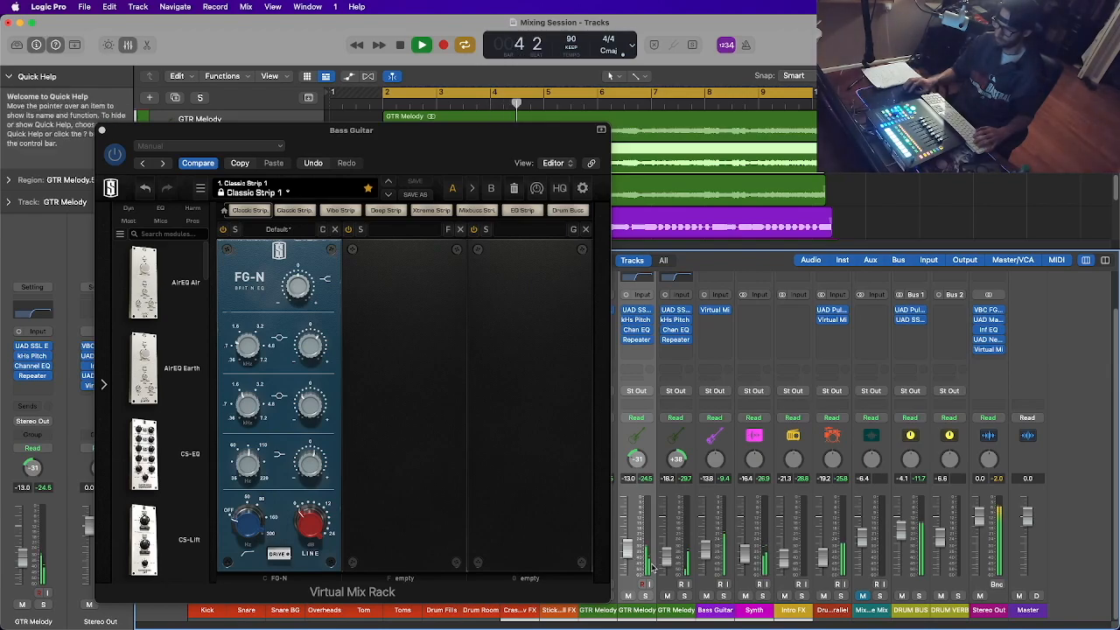
pyautogui.click(102, 132)
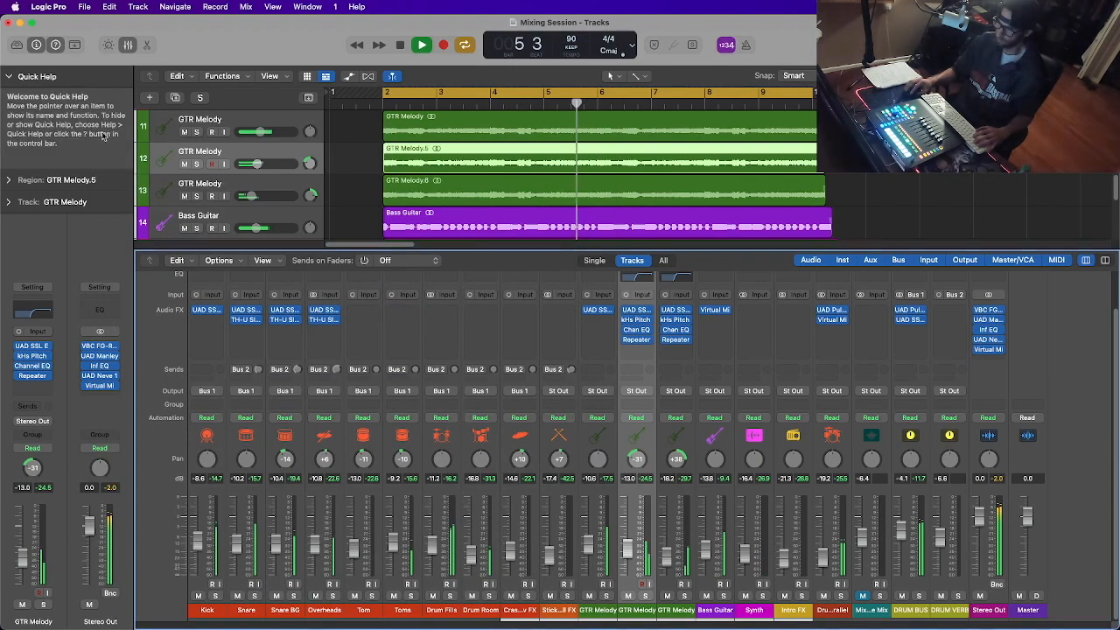
# Audition the Overheads briefly in solo, and set the Drum Parallel fader to -19.0 dB
pyautogui.click(332, 596)
pyautogui.click(333, 595)
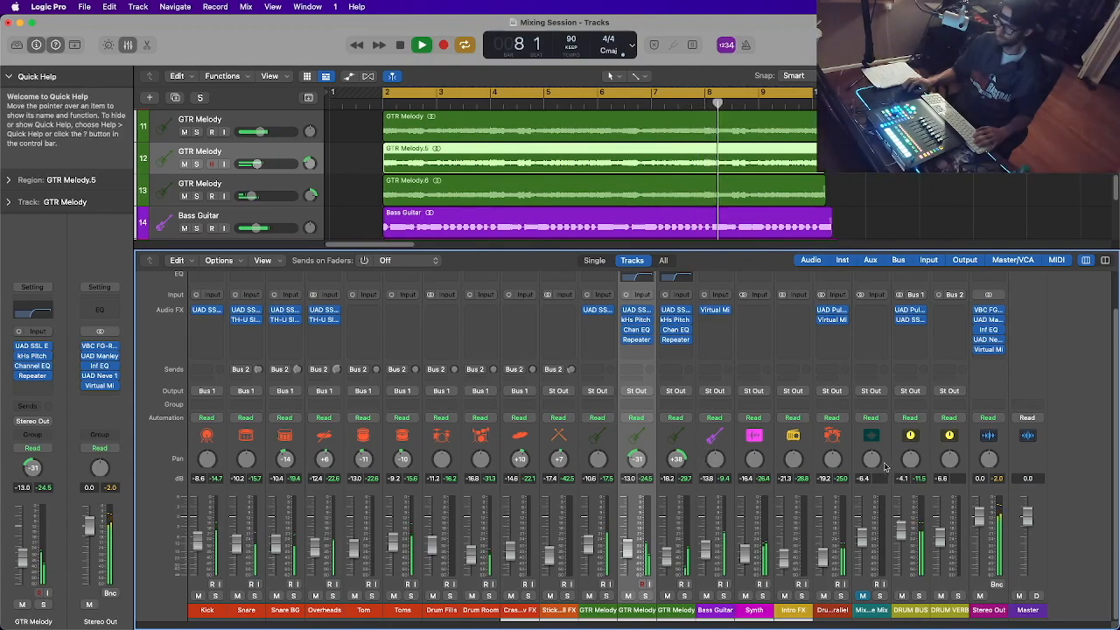
pyautogui.moveTo(823, 549); pyautogui.dragTo(822, 551)
pyautogui.click(810, 383)
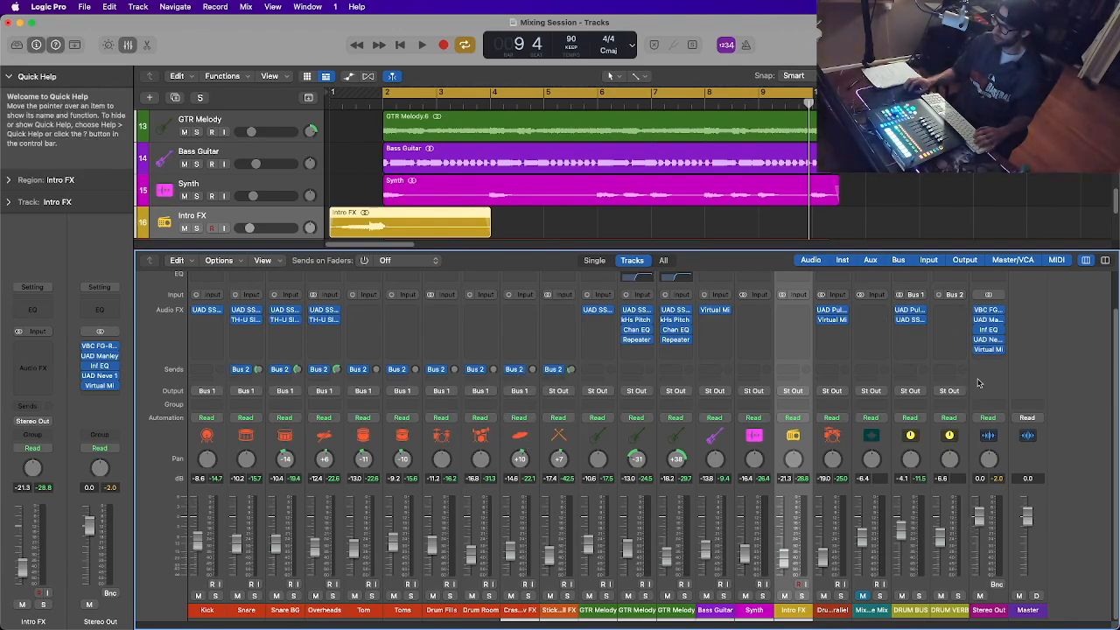
pyautogui.click(952, 589)
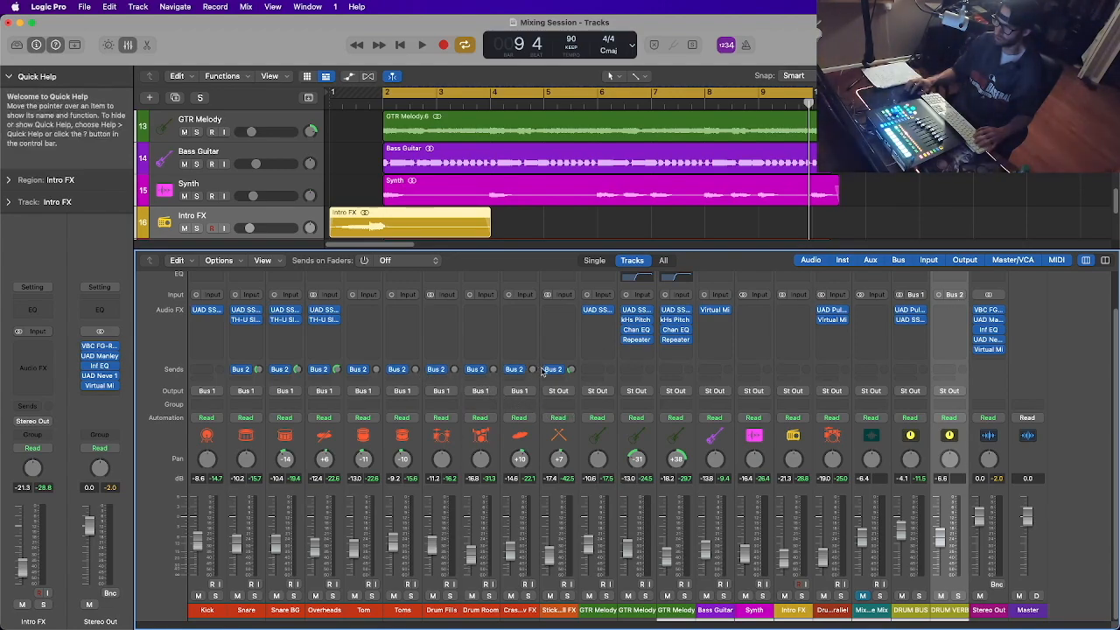
pyautogui.click(945, 312)
pyautogui.moveTo(983, 593)
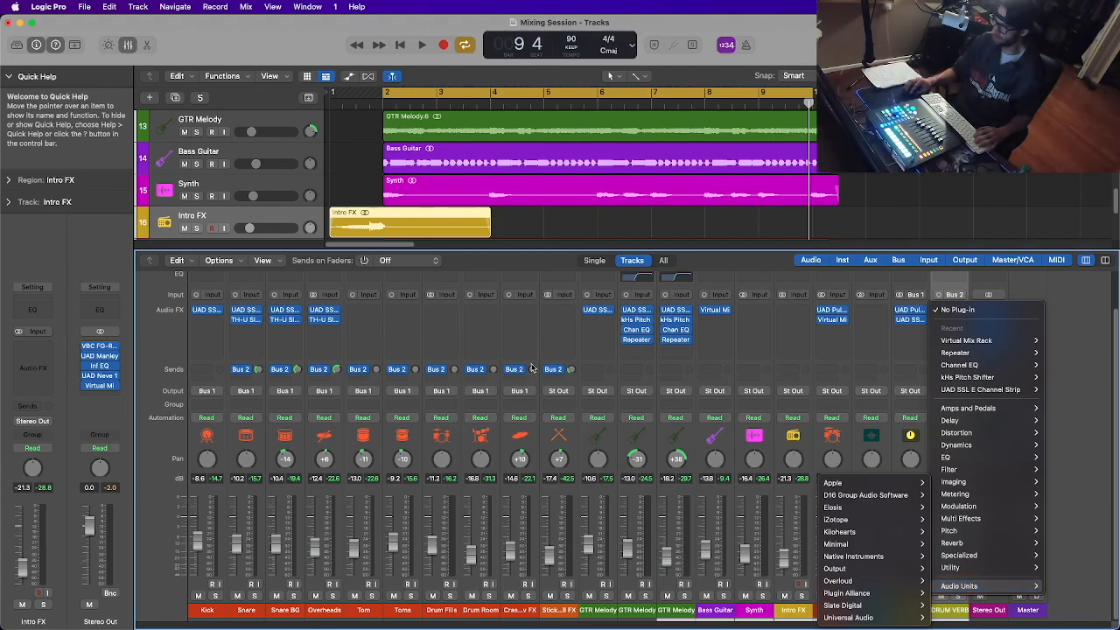
pyautogui.click(570, 371)
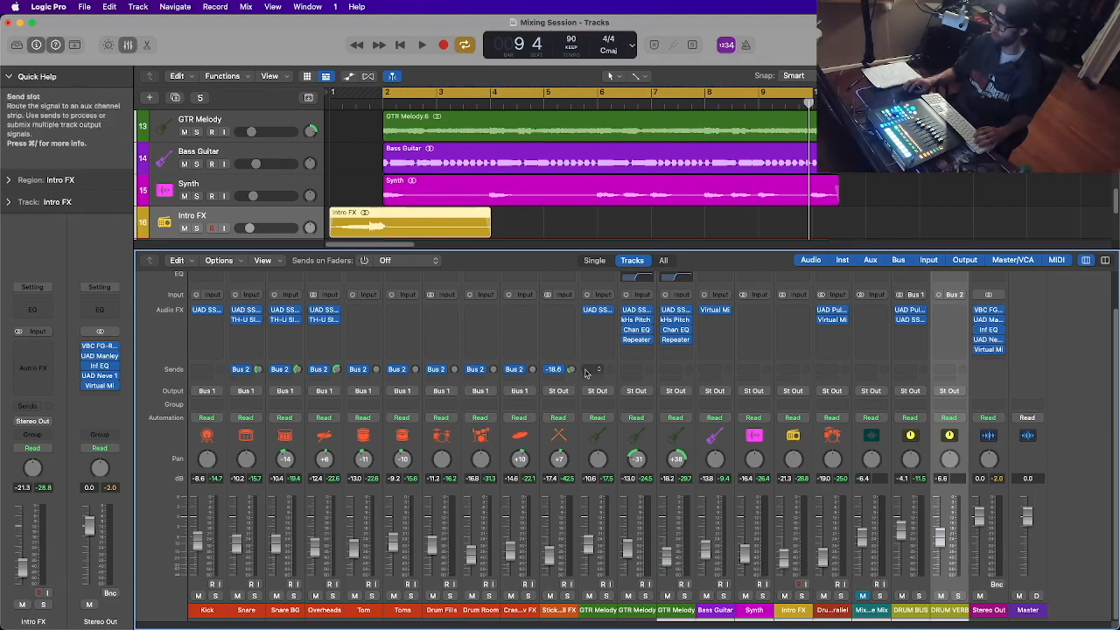
# Insert Slate Digital's VerbSuite Classics reverb on the DRUM VERB bus
pyautogui.click(950, 310)
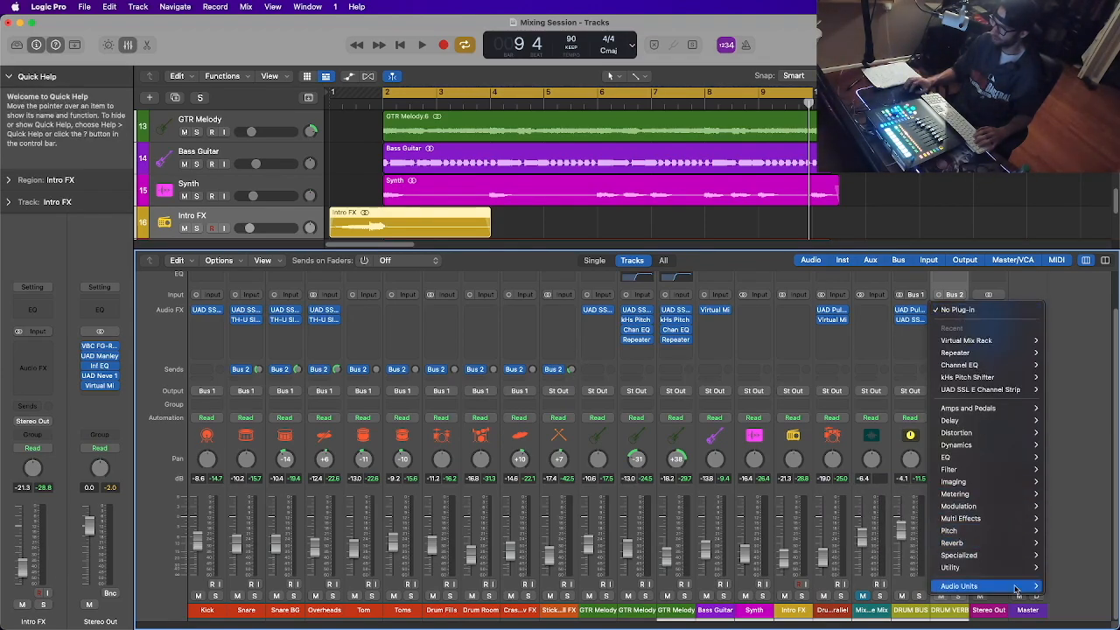
pyautogui.moveTo(1016, 590)
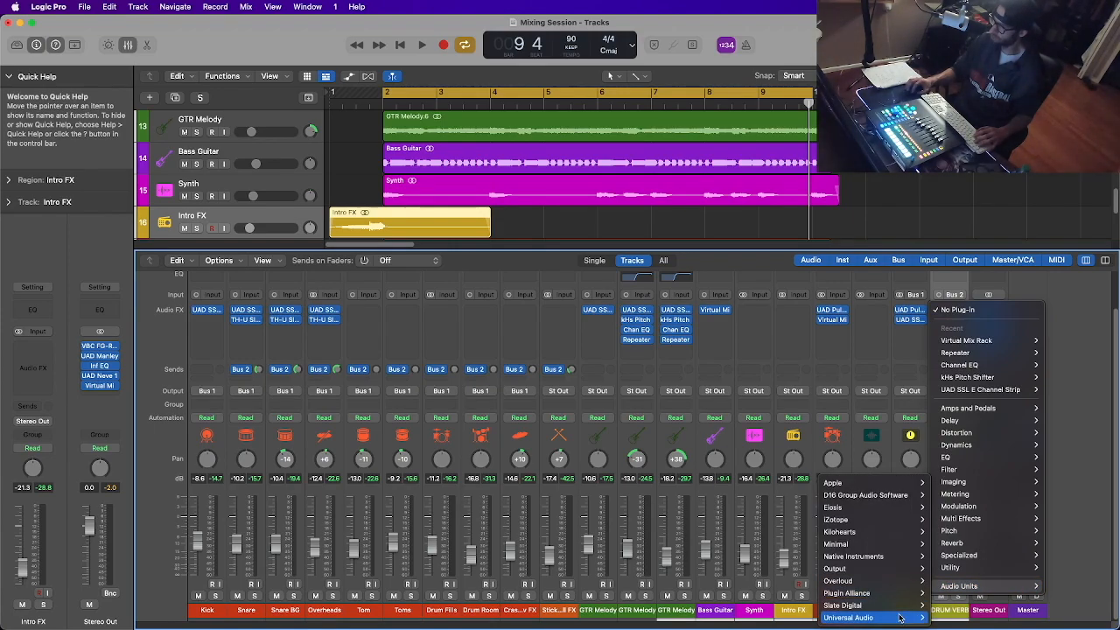
pyautogui.moveTo(900, 608)
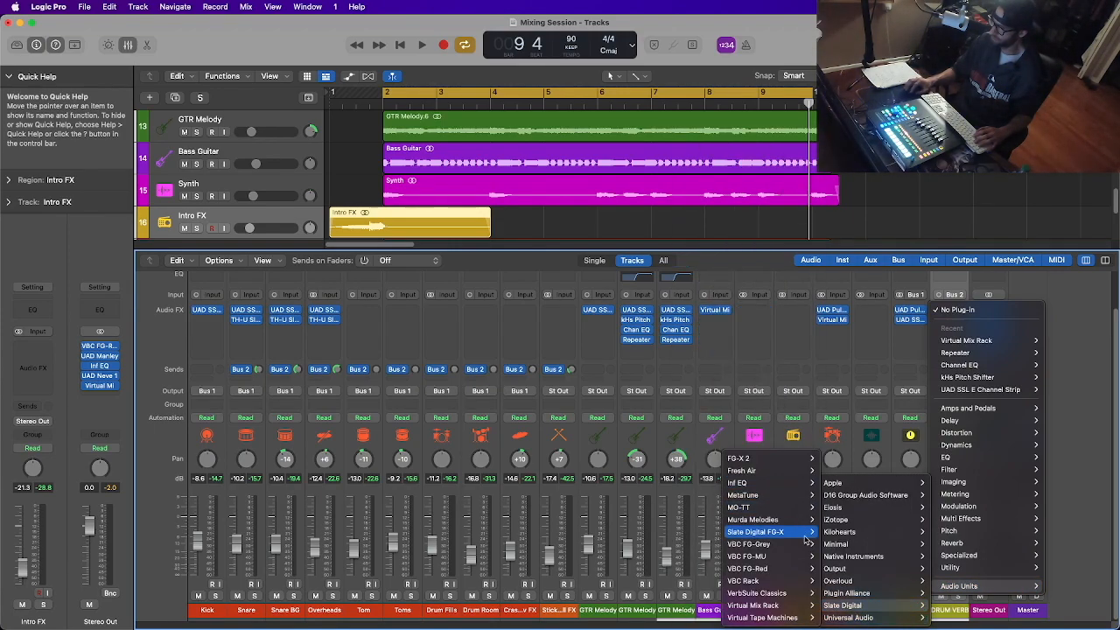
pyautogui.moveTo(785, 595)
pyautogui.click(695, 593)
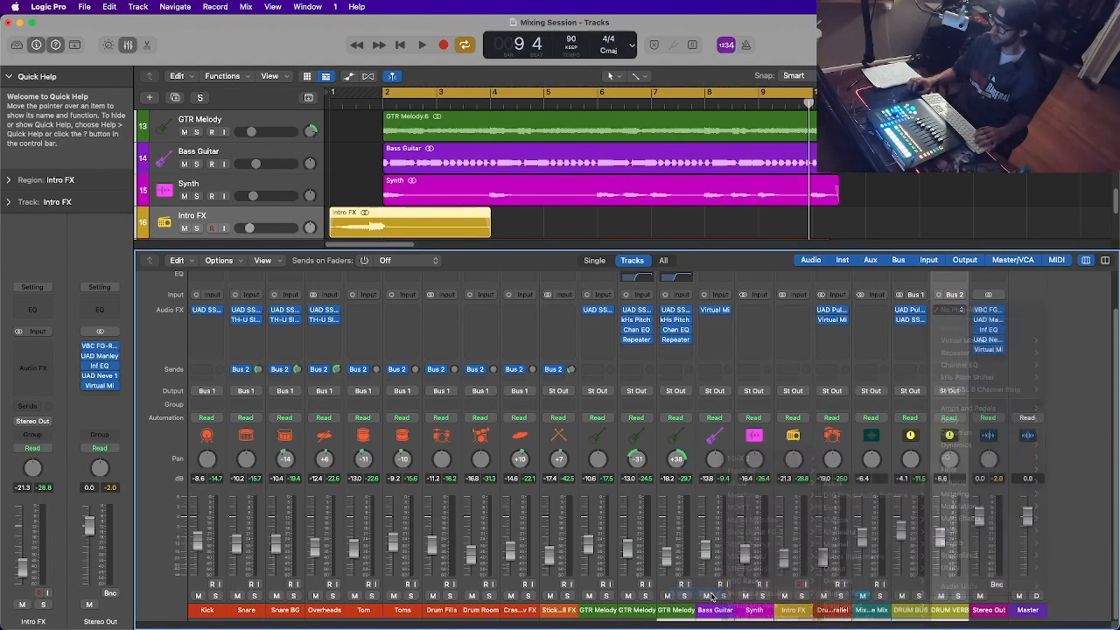
# Load the Bright CLAish Snare drum preset in VerbSuite Classics
pyautogui.click(599, 231)
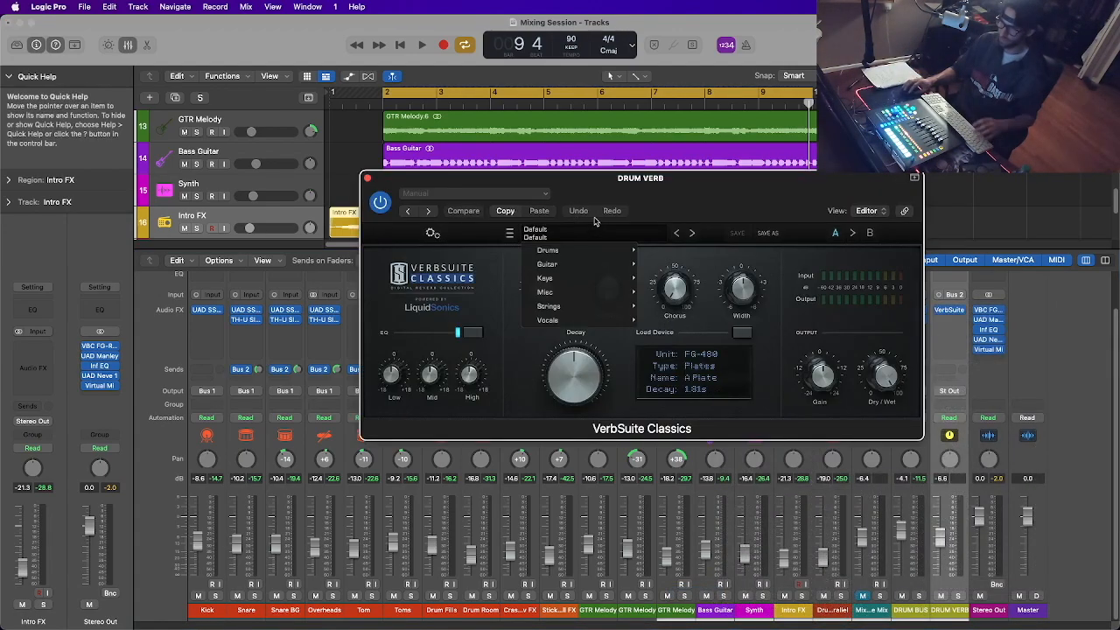
pyautogui.moveTo(600, 253)
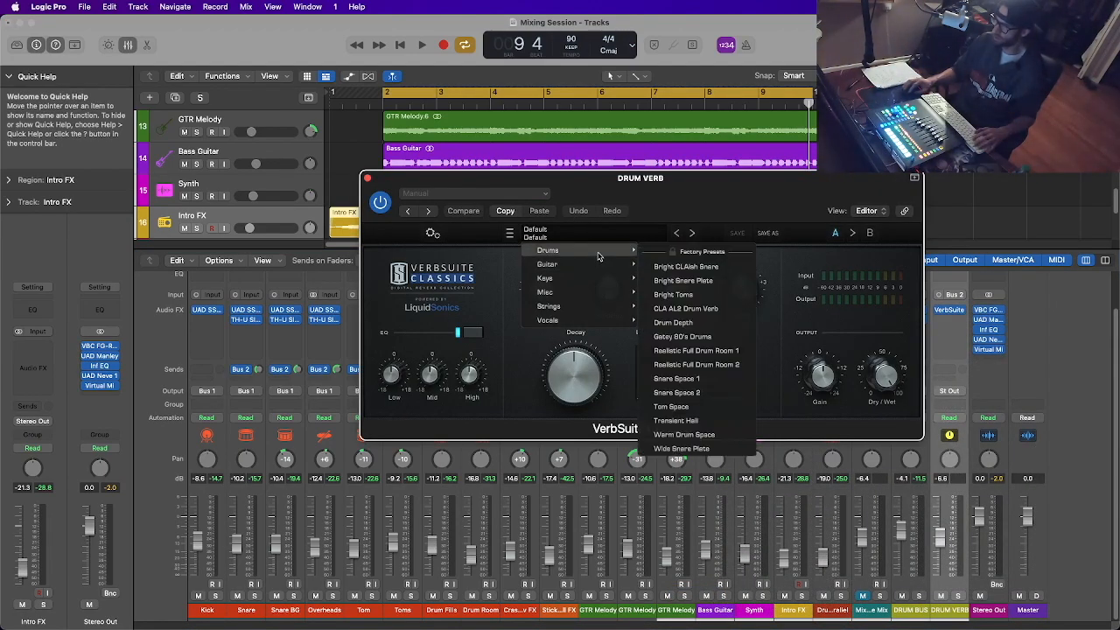
pyautogui.click(707, 272)
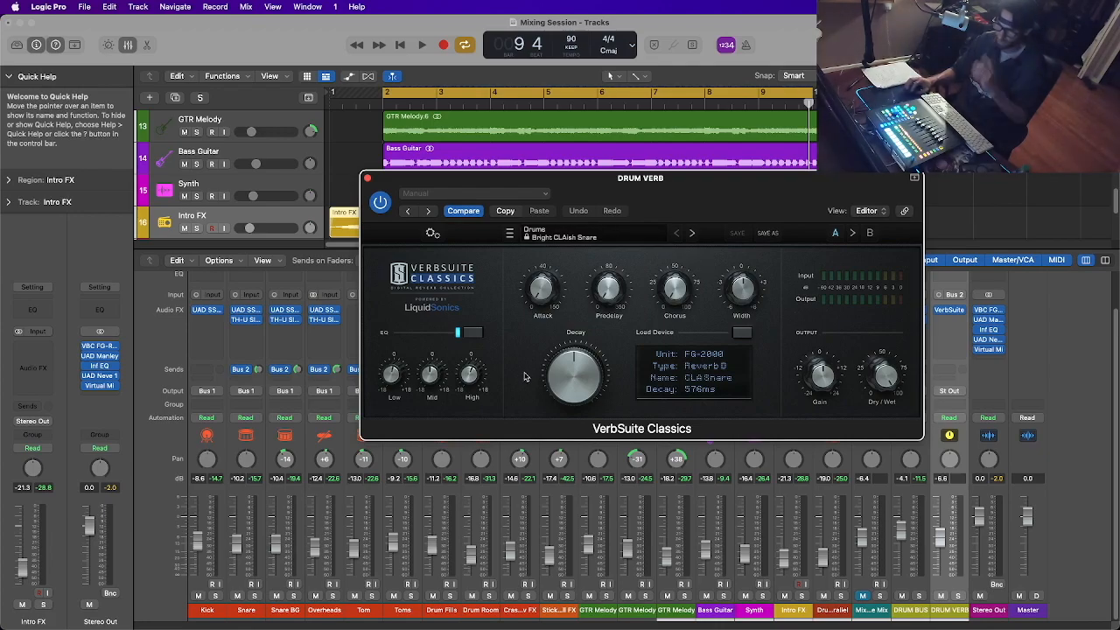
# Solo the Snare during playback, cut the reverb's low EQ, and boost its high EQ to 5.7 dB
pyautogui.click(254, 596)
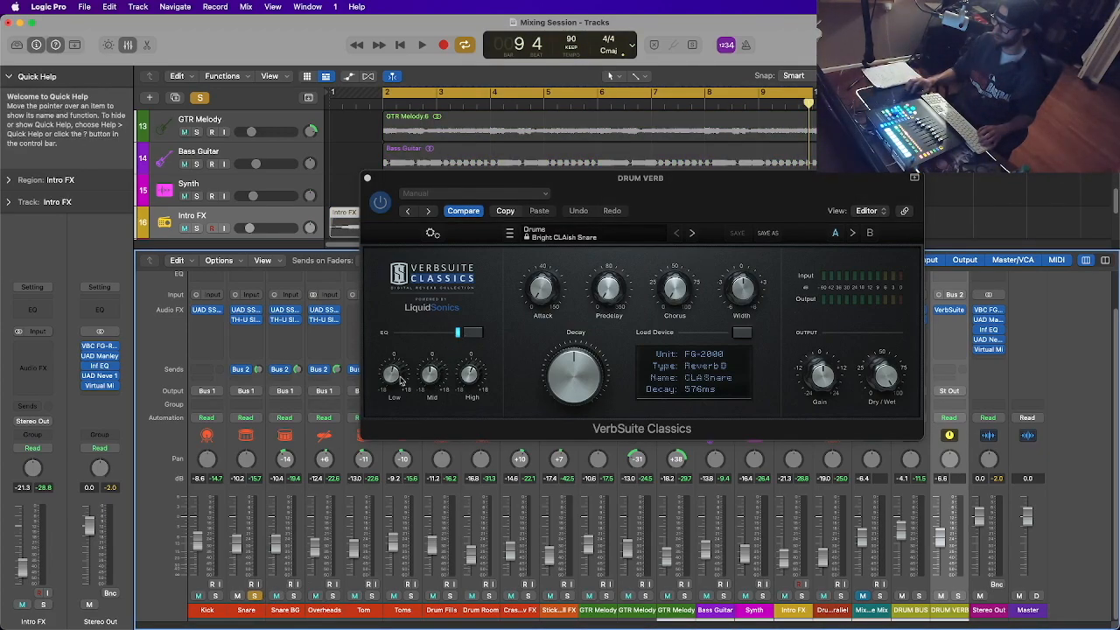
pyautogui.press('space')
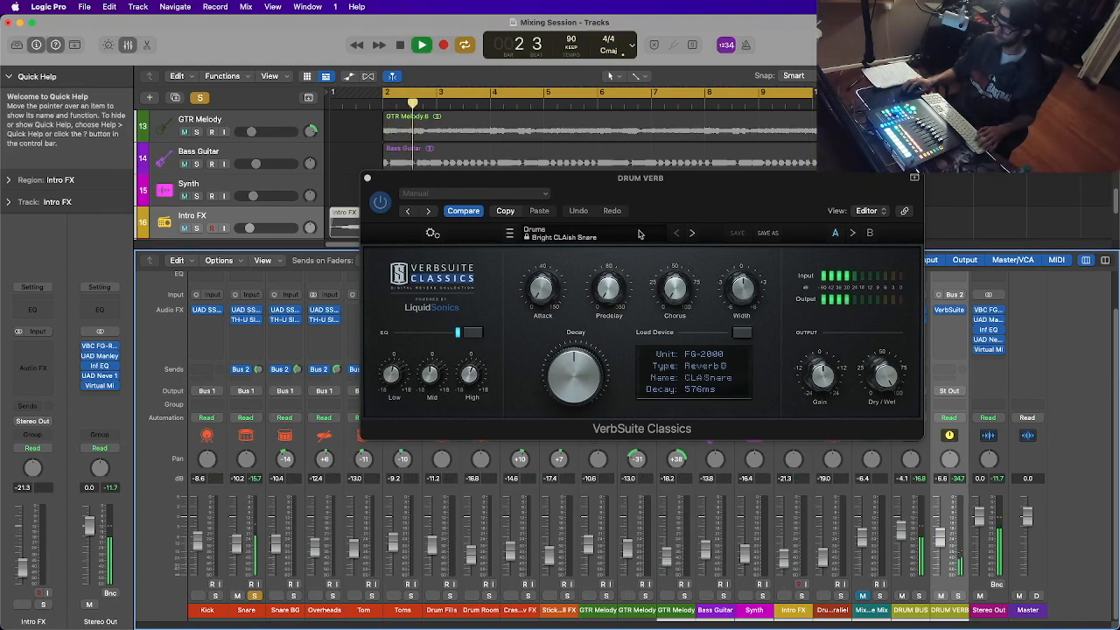
pyautogui.moveTo(392, 372); pyautogui.dragTo(395, 405)
pyautogui.moveTo(471, 378); pyautogui.dragTo(486, 362)
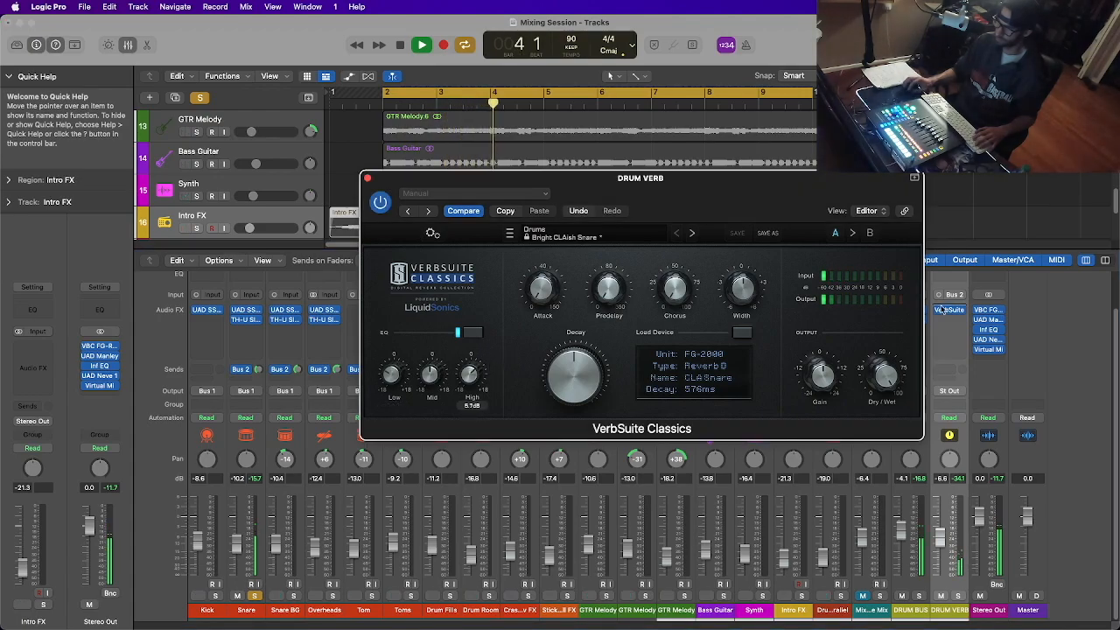
# Set the reverb's output gain to 0.0 dB and adjust its dry/wet mix, trying a 231 ms predelay before shortening it again
pyautogui.click(823, 374)
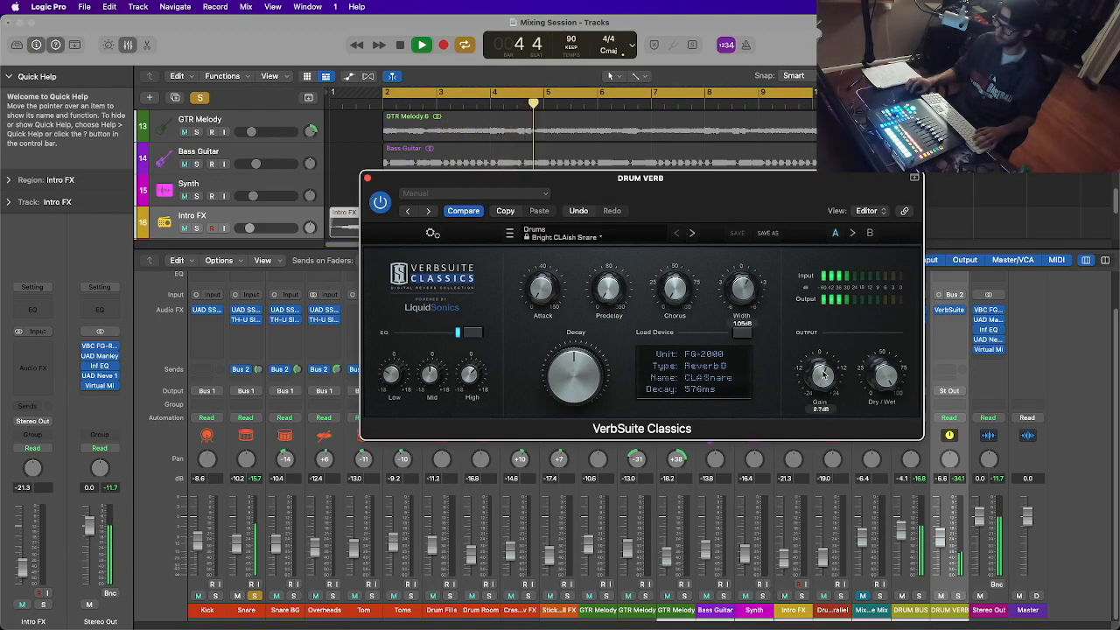
pyautogui.moveTo(823, 375)
pyautogui.mouseDown()
pyautogui.moveTo(834, 313)
pyautogui.moveTo(829, 375)
pyautogui.mouseUp()
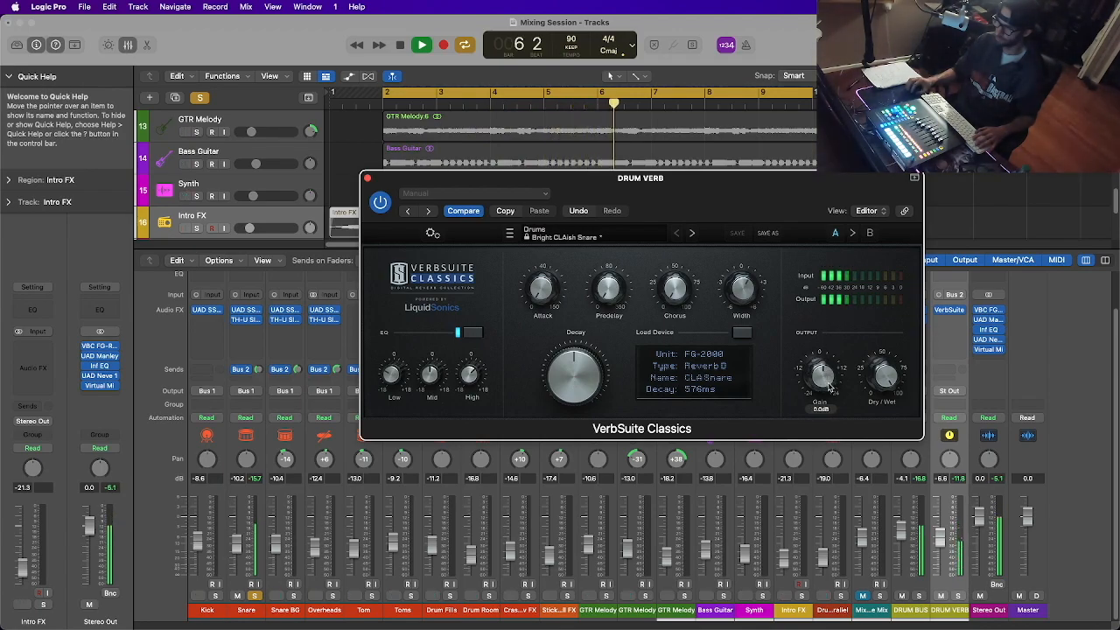
pyautogui.moveTo(888, 376); pyautogui.dragTo(893, 400)
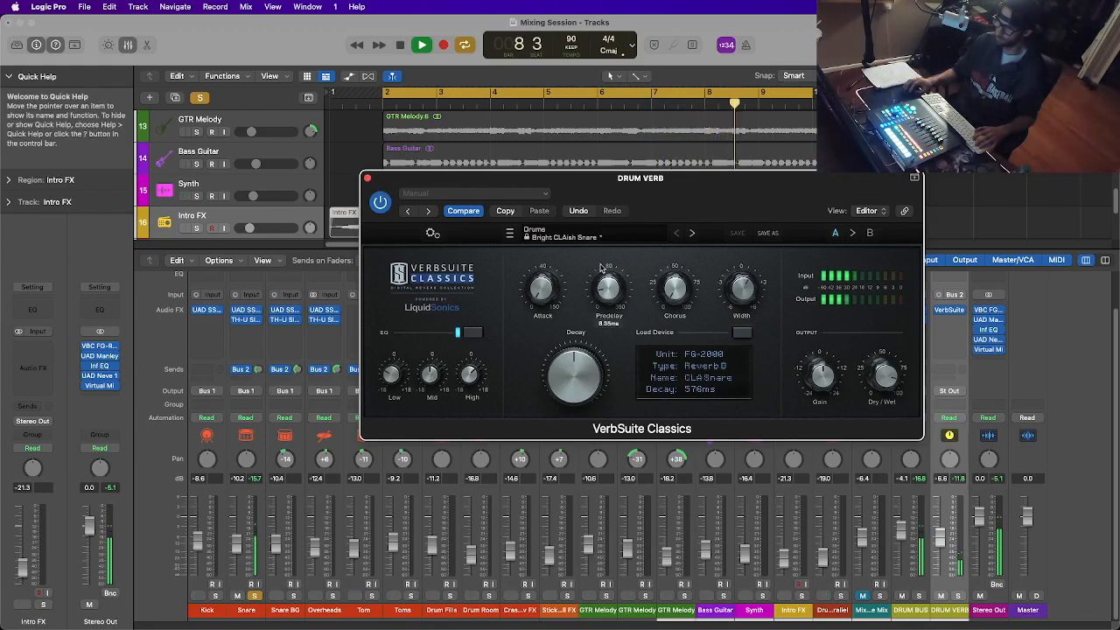
pyautogui.moveTo(608, 275); pyautogui.dragTo(609, 248)
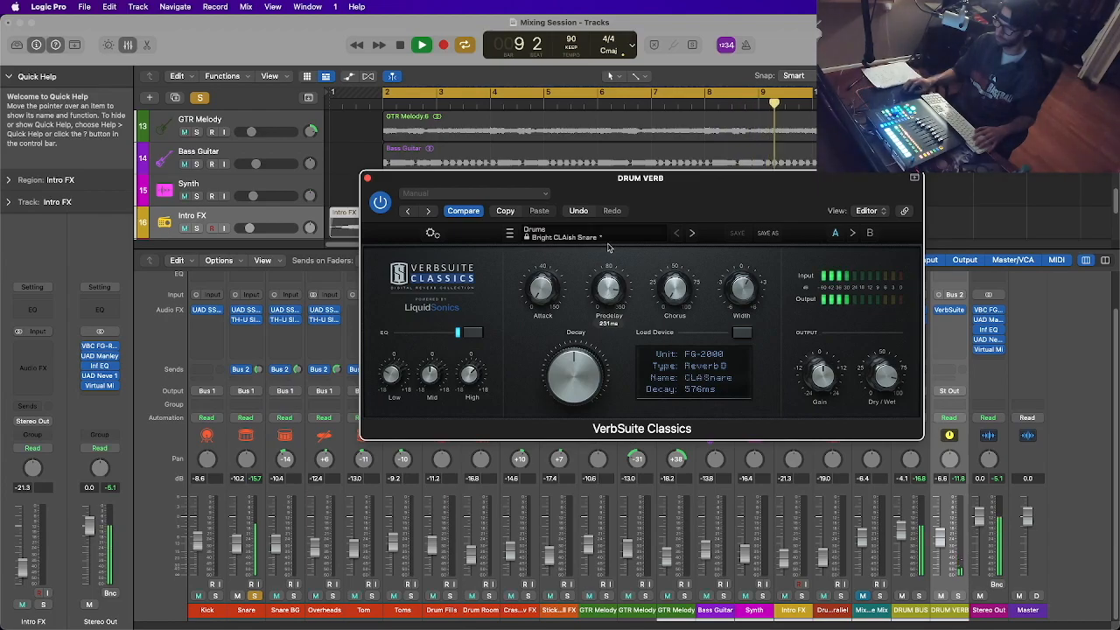
pyautogui.moveTo(615, 278); pyautogui.dragTo(611, 311)
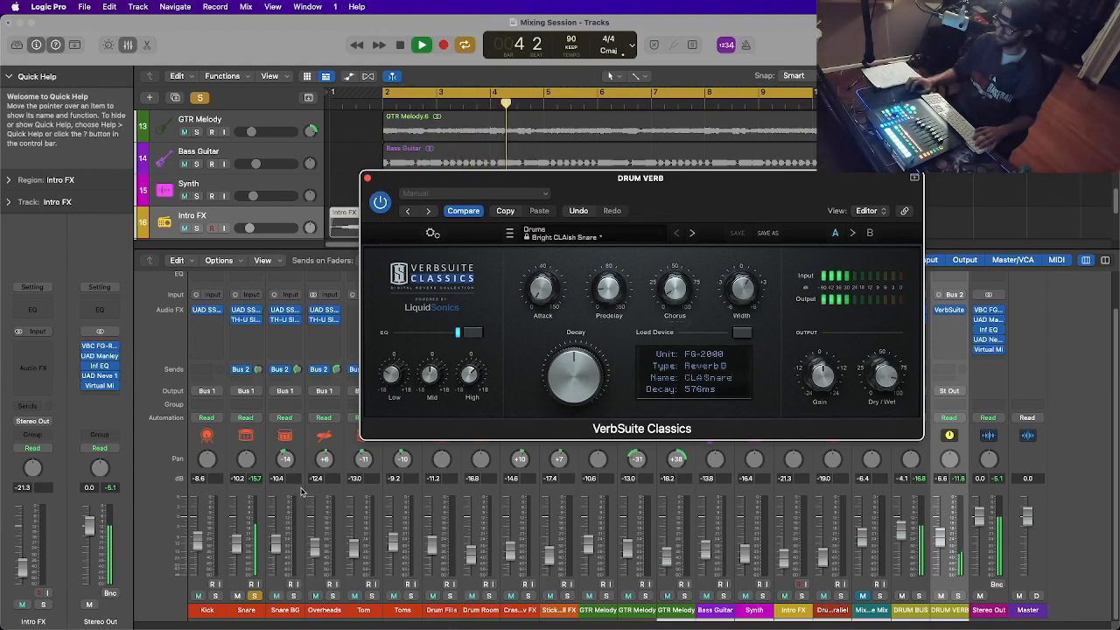
# Unsolo the Snare to hear the full mix and close VerbSuite Classics
pyautogui.click(255, 596)
pyautogui.click(255, 596)
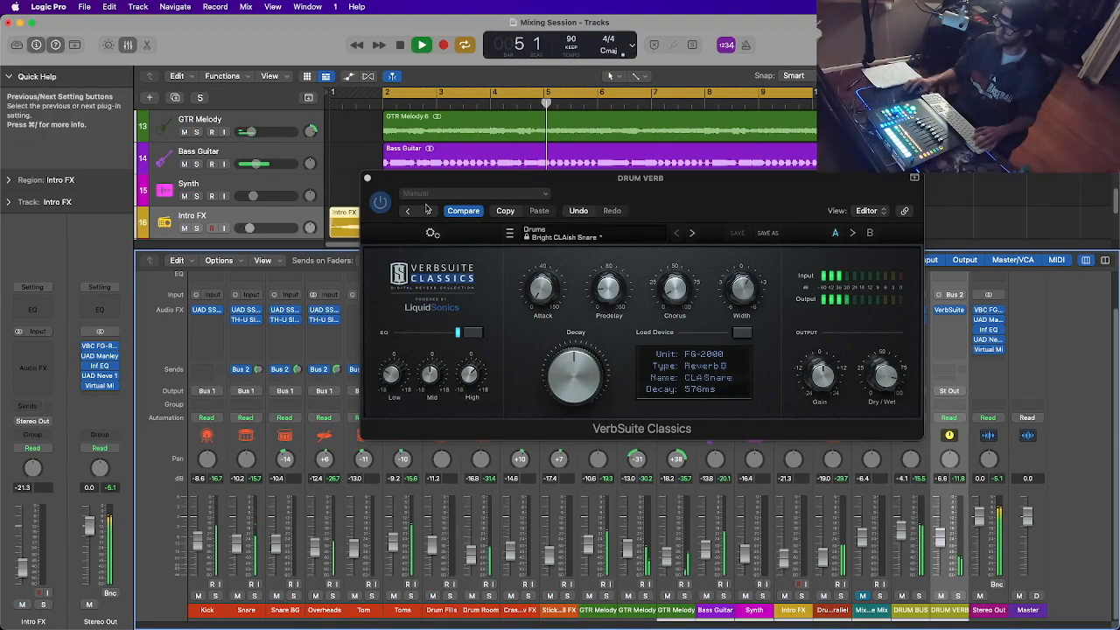
pyautogui.click(366, 178)
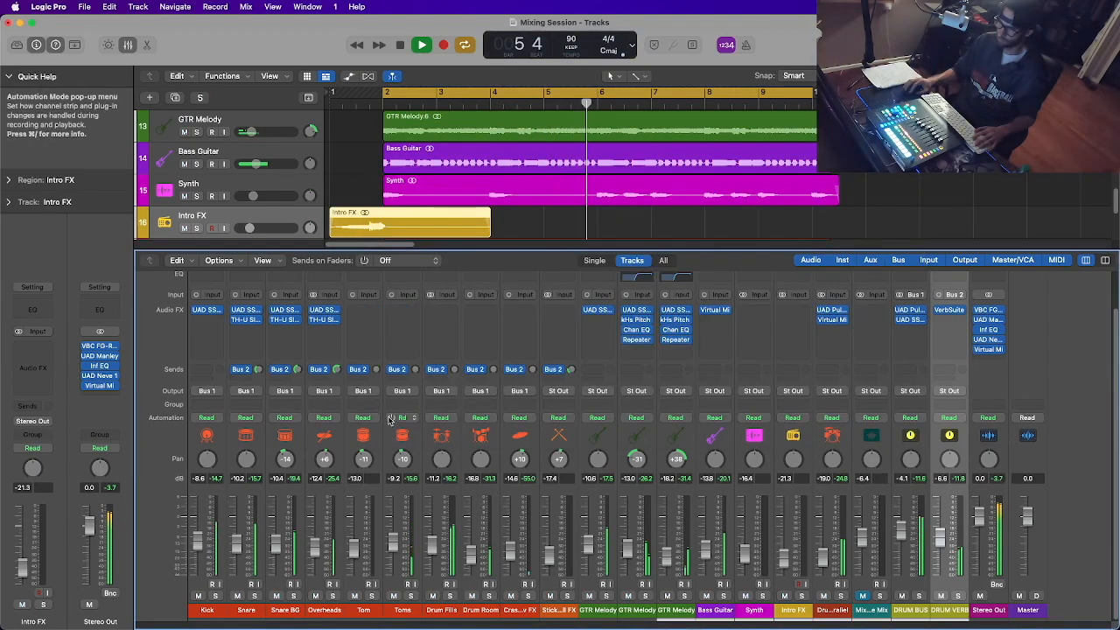
# Raise the Bus 2 sends on Tom to -31.6 dB, Toms, Drum Room, and the crash FX track to -13.0 dB, and stop playback
pyautogui.moveTo(376, 370); pyautogui.dragTo(377, 353)
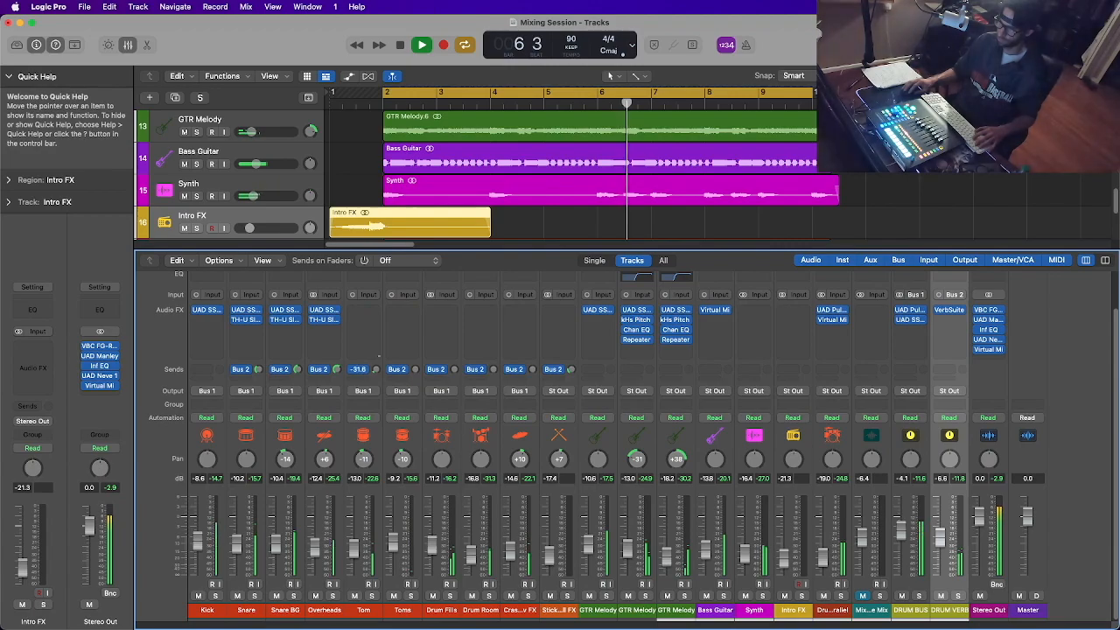
pyautogui.moveTo(417, 371); pyautogui.dragTo(414, 324)
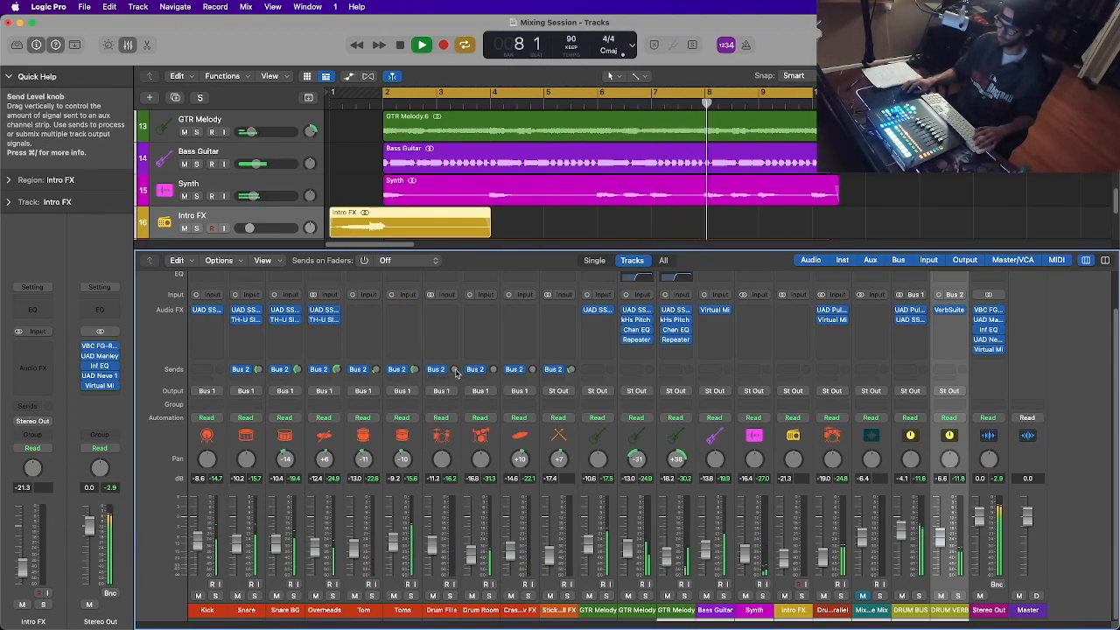
pyautogui.moveTo(493, 369); pyautogui.dragTo(495, 350)
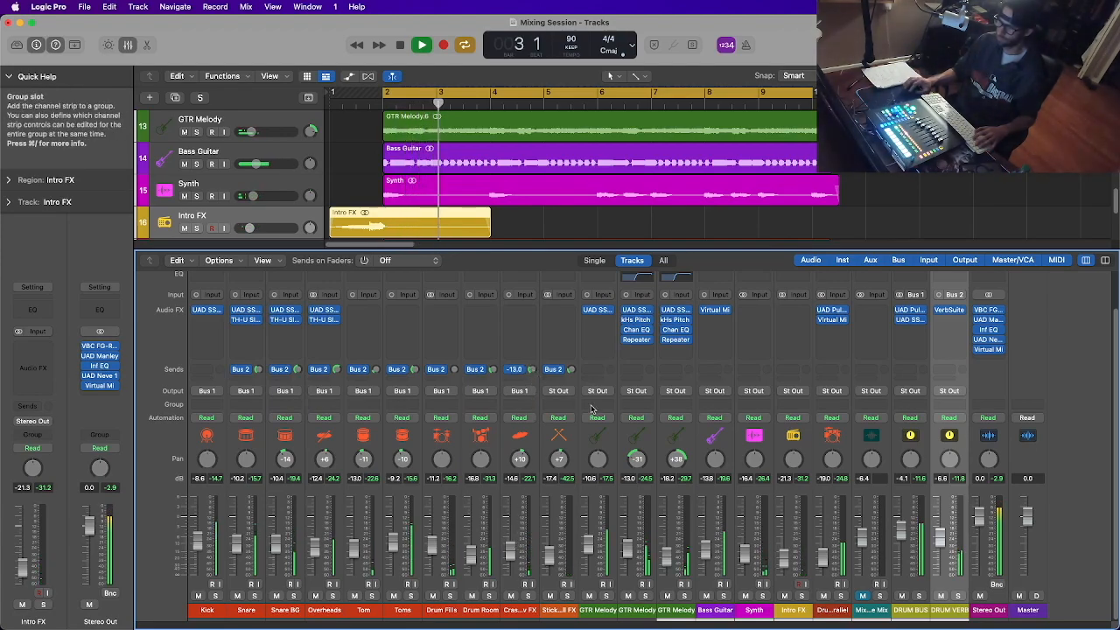
pyautogui.press('space')
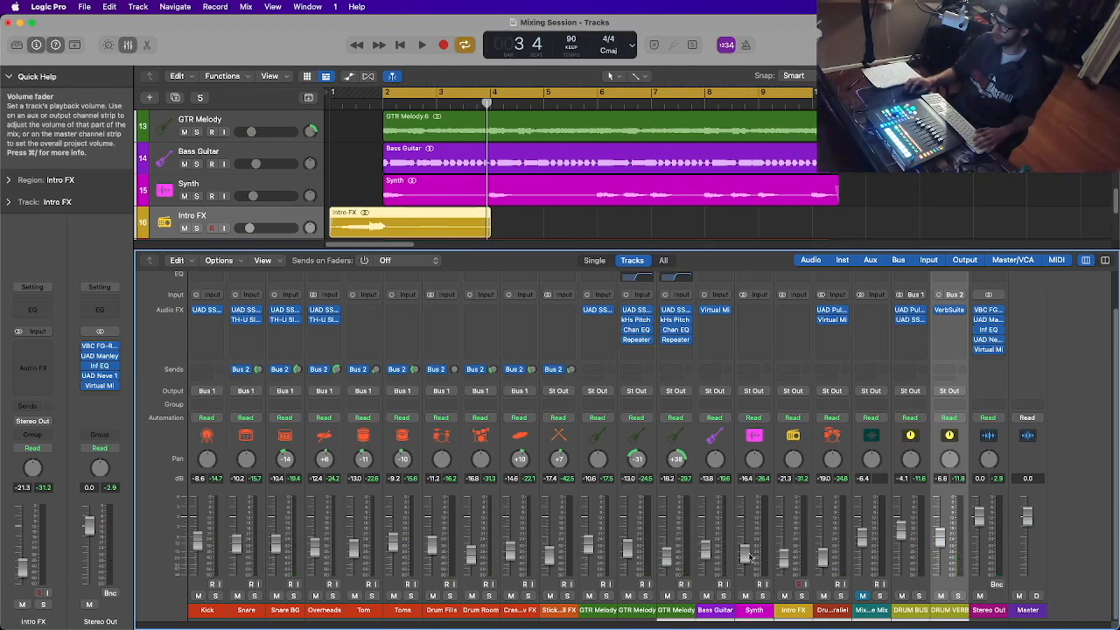
# Solo the Synth, start playback, and insert Slate Digital's Inf EQ on its channel
pyautogui.click(763, 595)
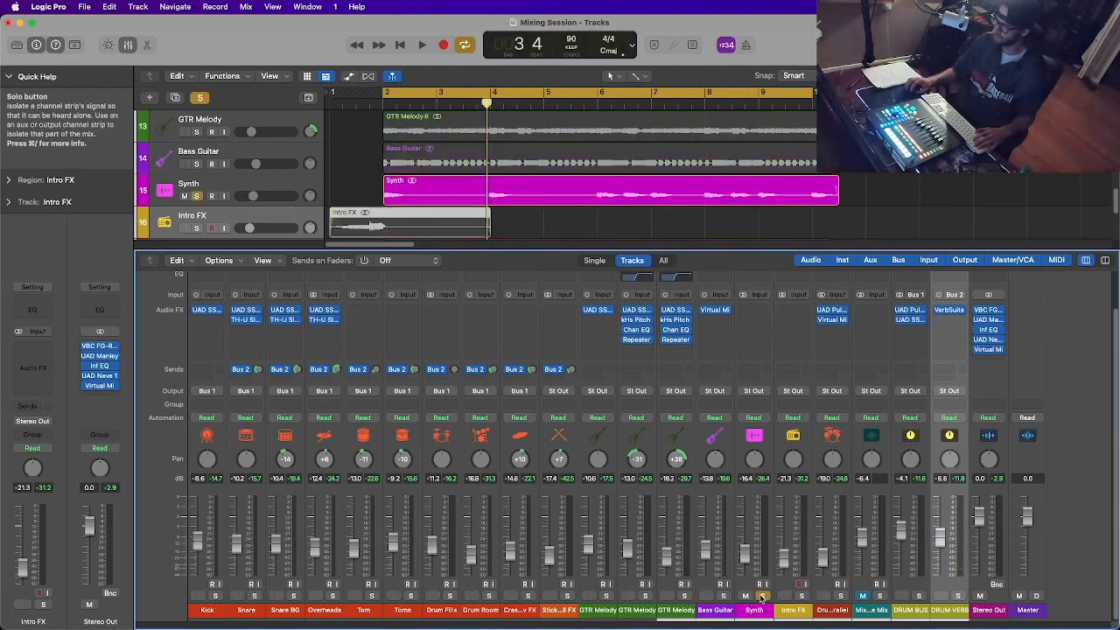
pyautogui.press('space')
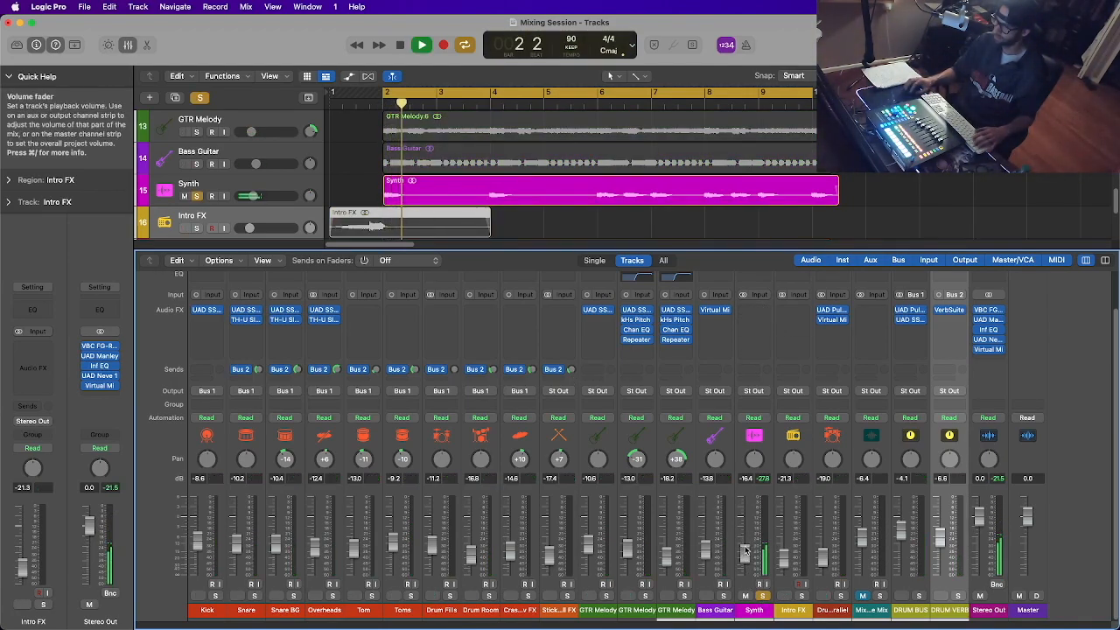
pyautogui.click(758, 312)
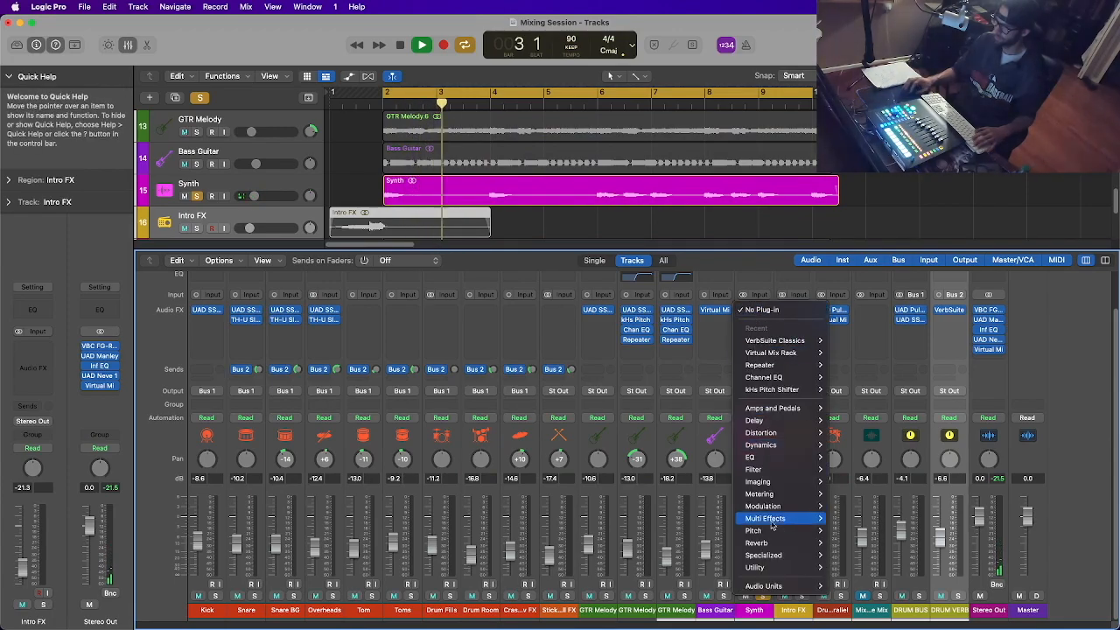
pyautogui.moveTo(765, 586)
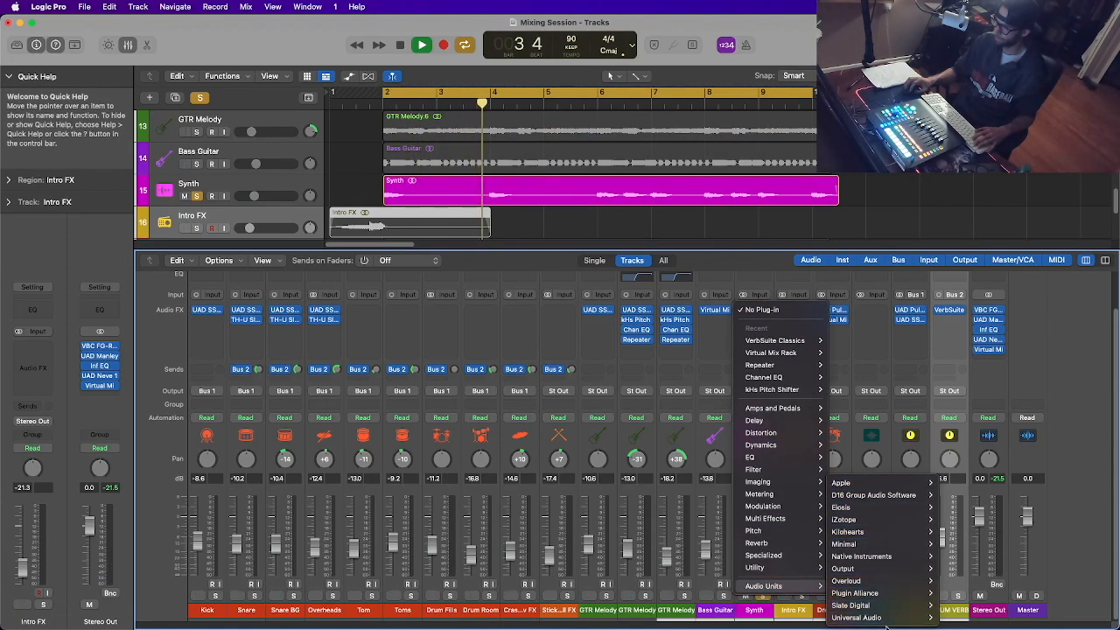
pyautogui.moveTo(853, 606)
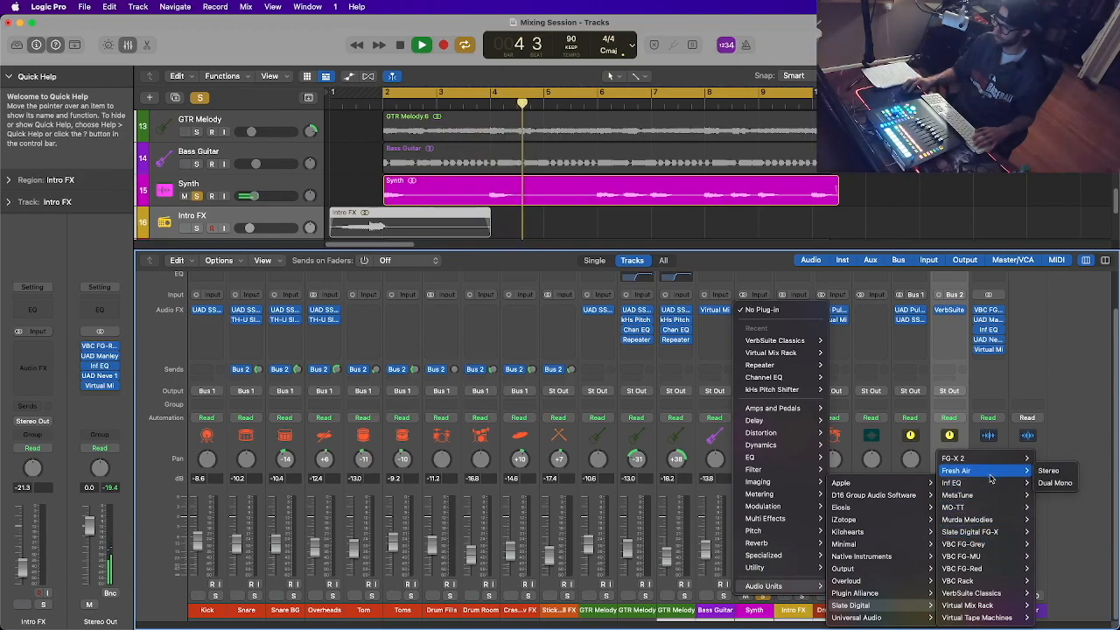
pyautogui.click(978, 483)
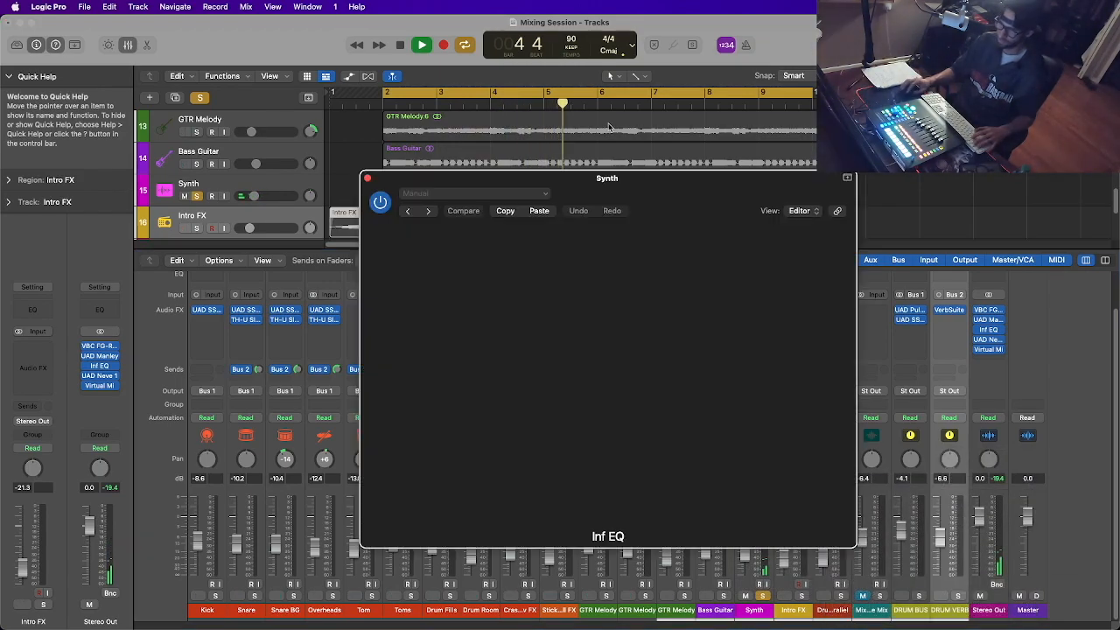
# Shape the Synth with a low cut at 124 Hz and a bell boost of 2.53 dB at 422 Hz
pyautogui.moveTo(414, 382); pyautogui.dragTo(523, 393)
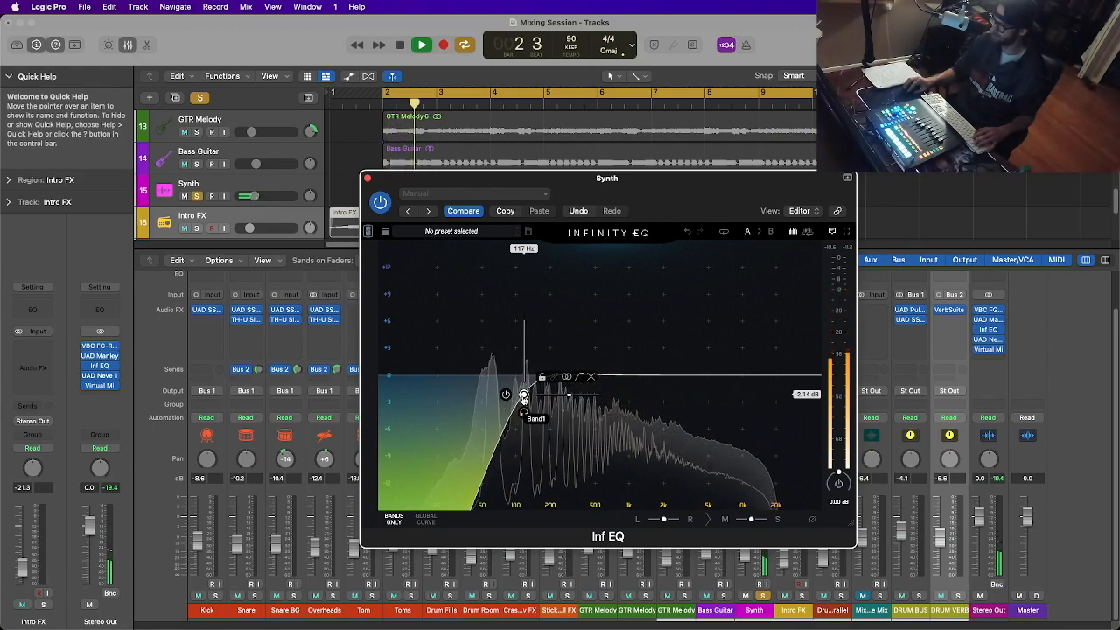
pyautogui.moveTo(525, 397); pyautogui.dragTo(526, 396)
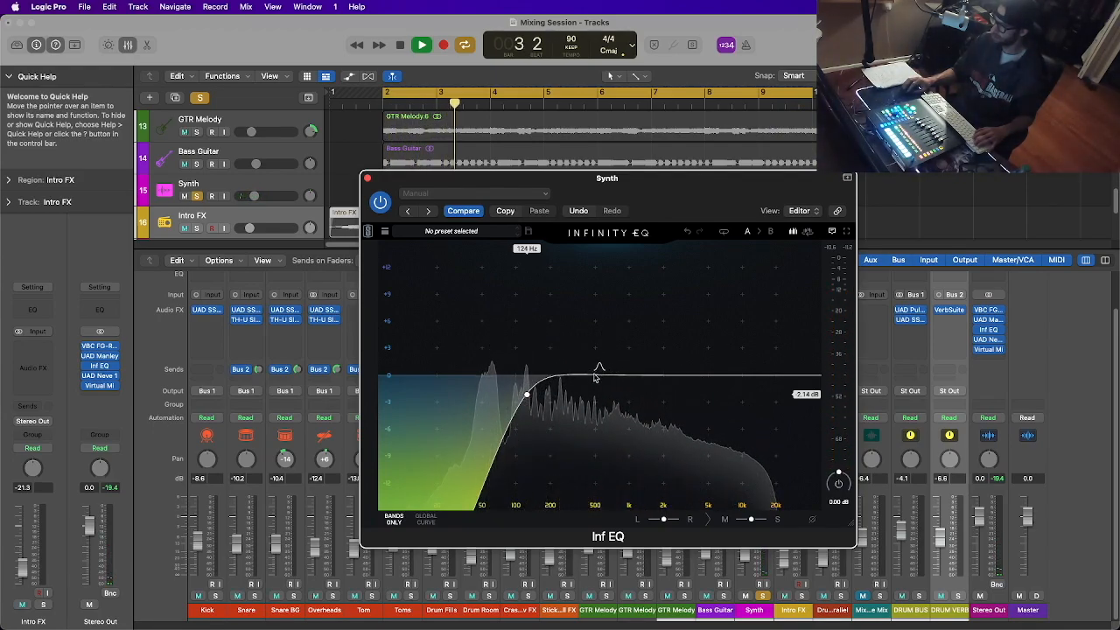
pyautogui.moveTo(595, 375); pyautogui.dragTo(588, 353)
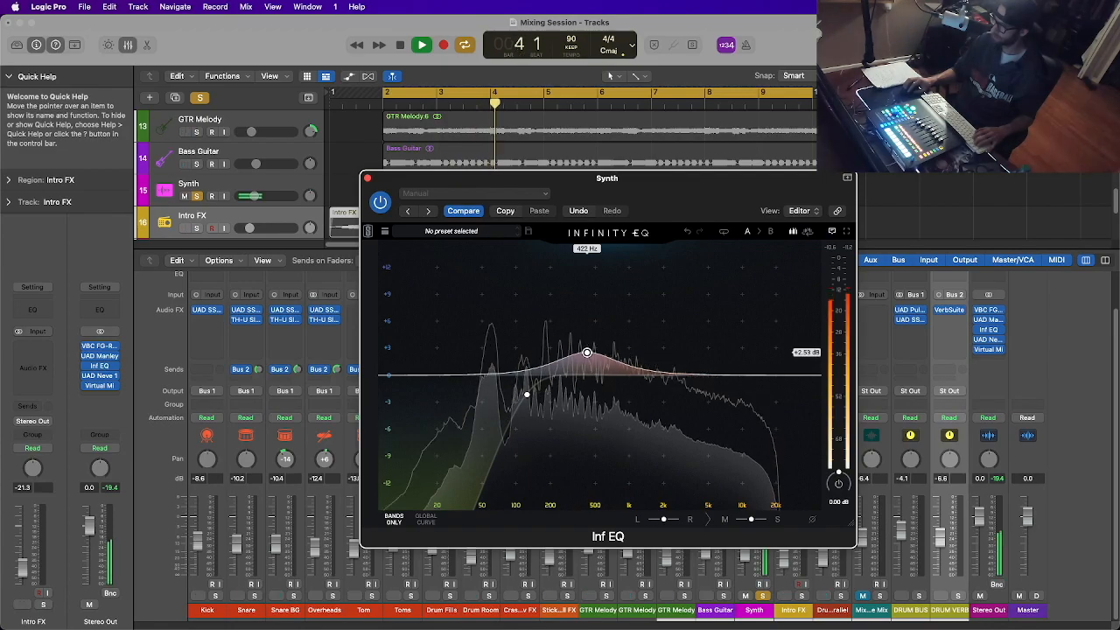
# Add a 2.08 dB bell cut at 3.62 kHz and a 2.53 dB high-shelf boost at 7.56 kHz to the Synth EQ, and close it
pyautogui.moveTo(707, 376); pyautogui.dragTo(693, 394)
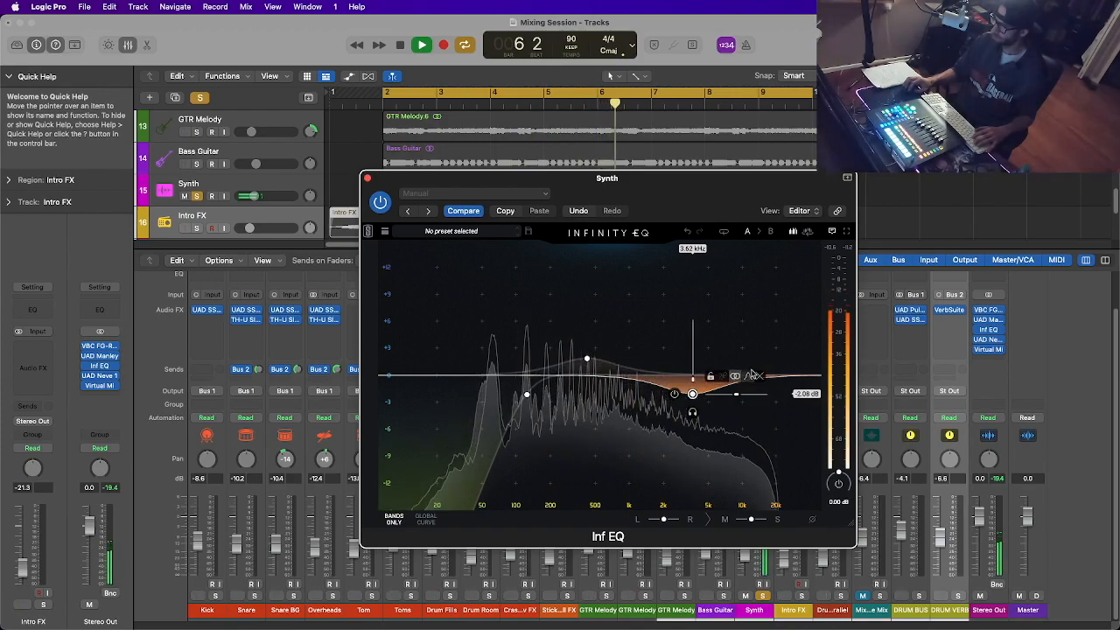
pyautogui.moveTo(782, 372); pyautogui.dragTo(729, 353)
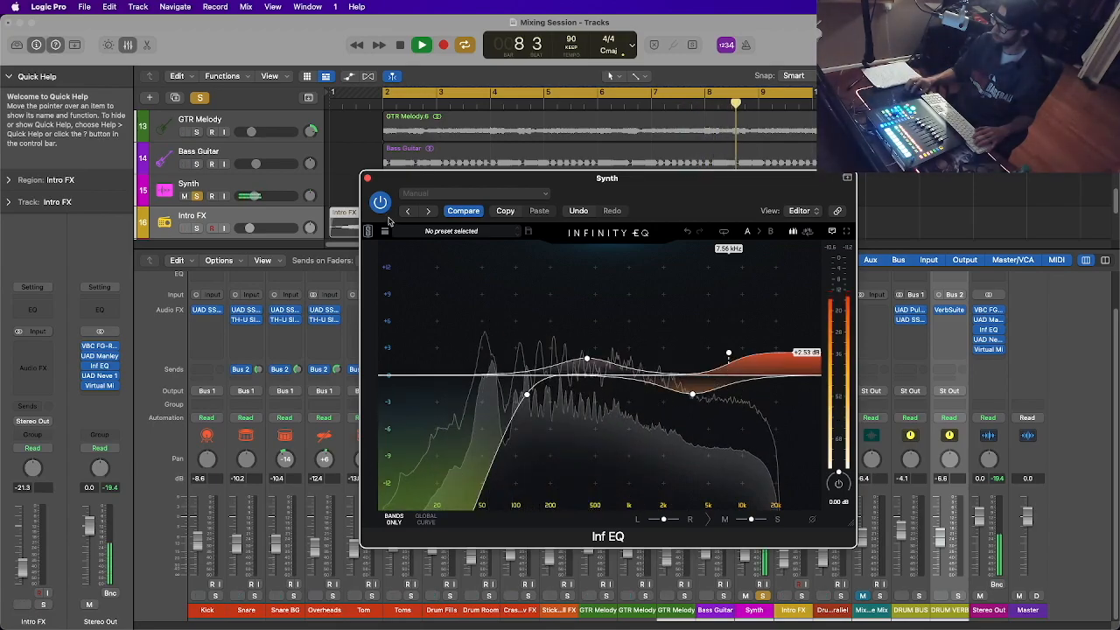
pyautogui.press('super+w')
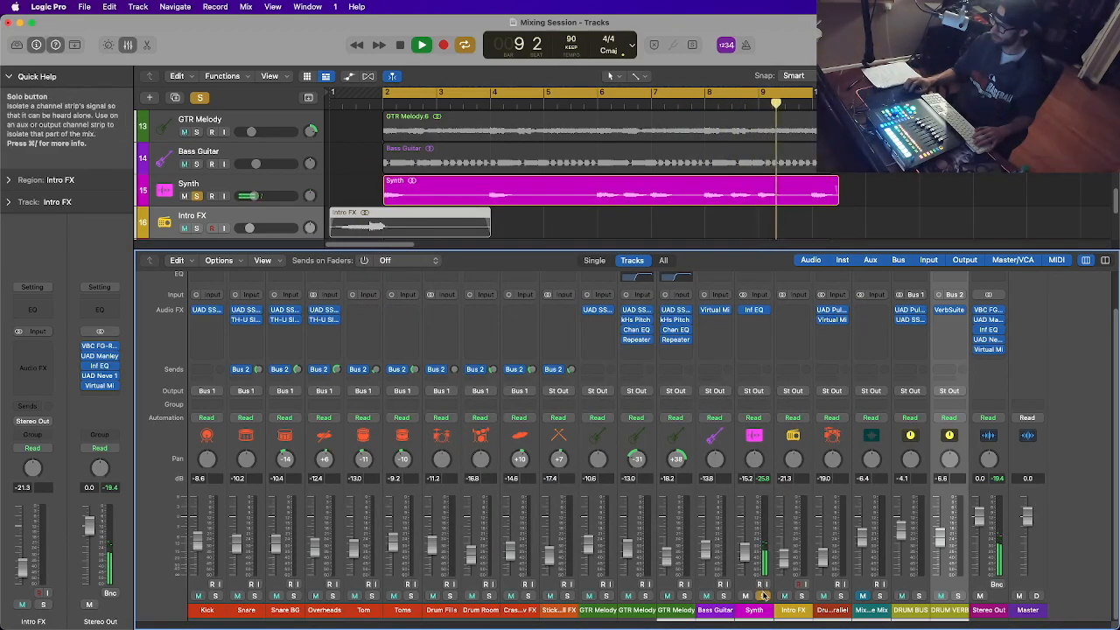
# Unsolo the Synth, raise its volume to -14.4 dB within the full mix, and stop playback
pyautogui.click(764, 596)
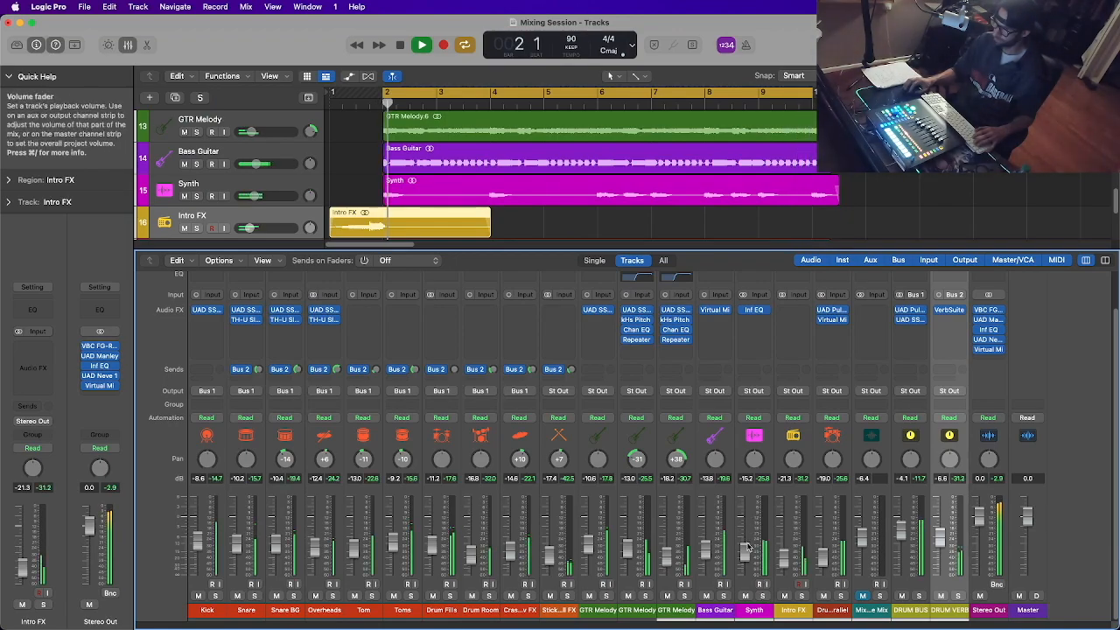
pyautogui.moveTo(745, 552); pyautogui.dragTo(745, 551)
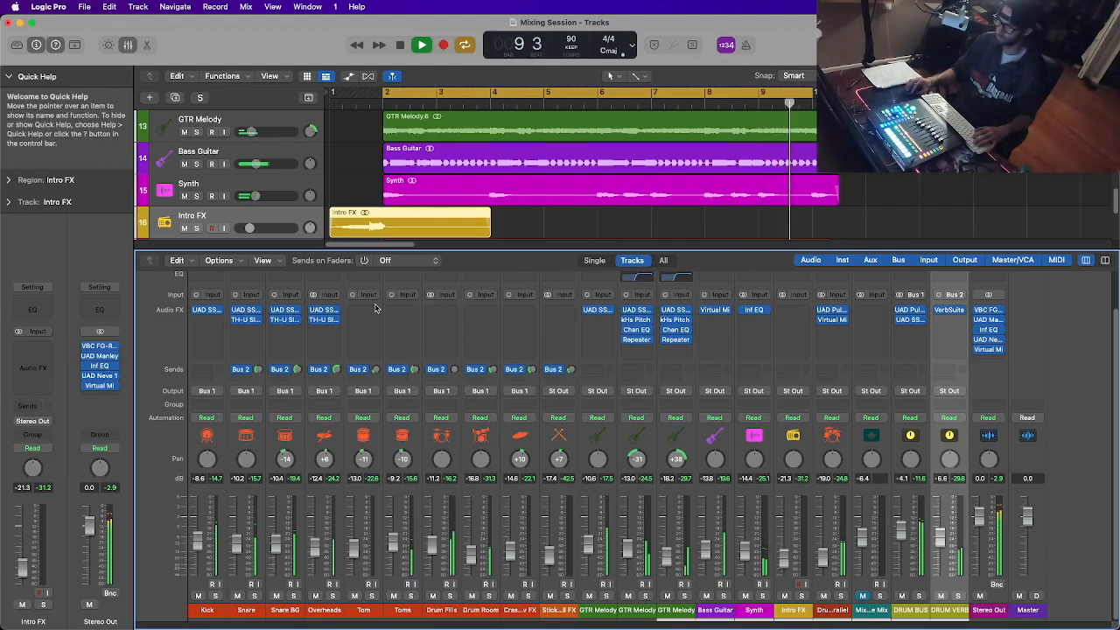
pyautogui.press('space')
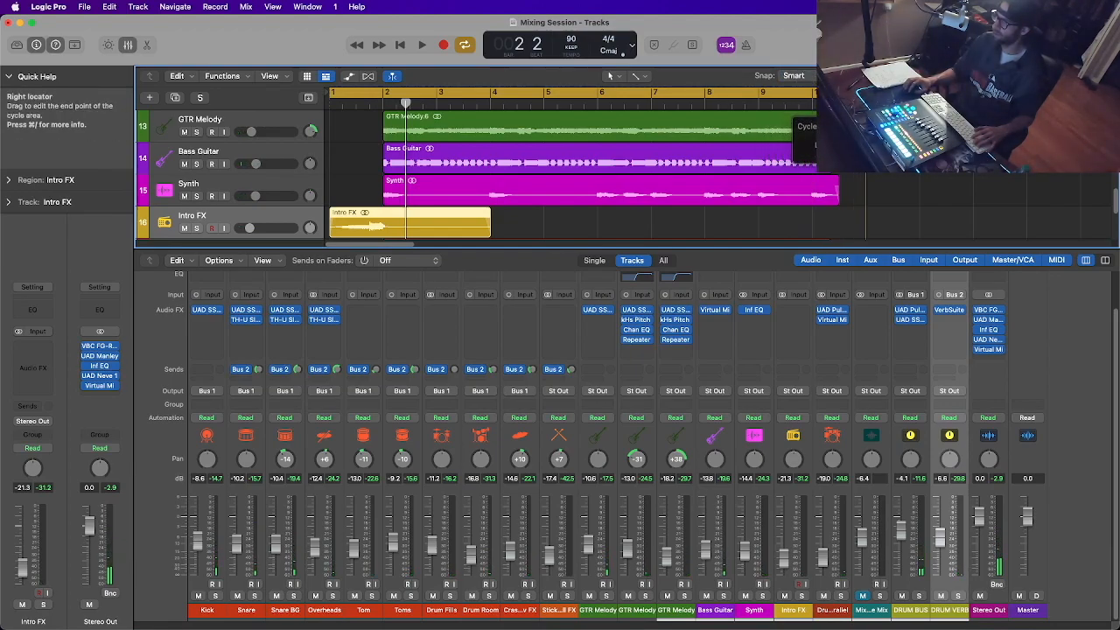
# Play the song from its start and balance the Intro FX track's volume at -11.6 dB
pyautogui.press('space')
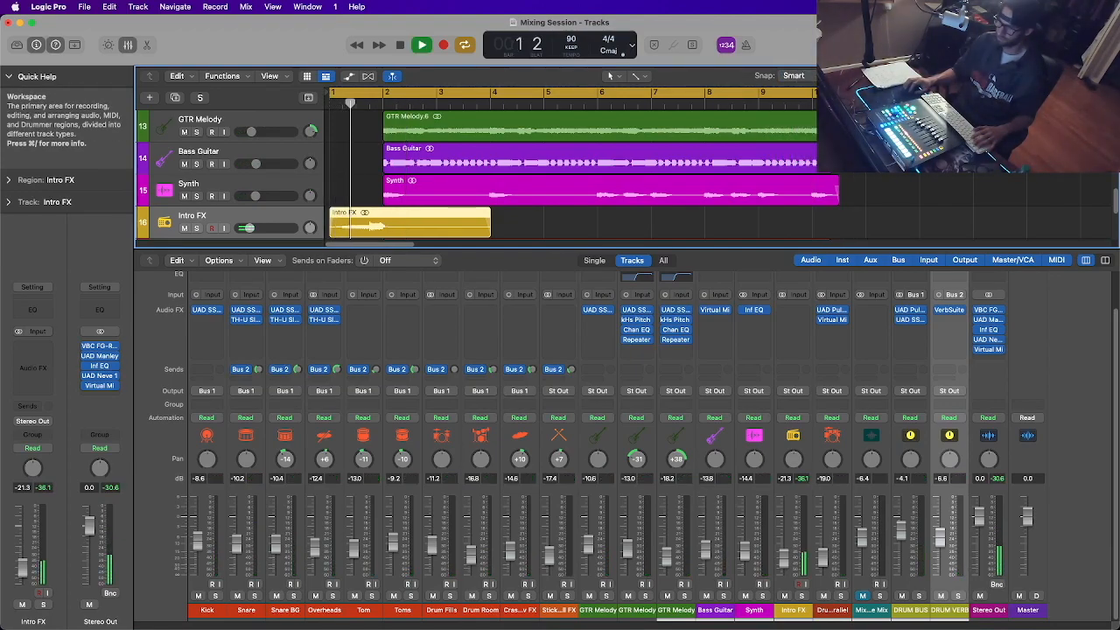
pyautogui.press('space')
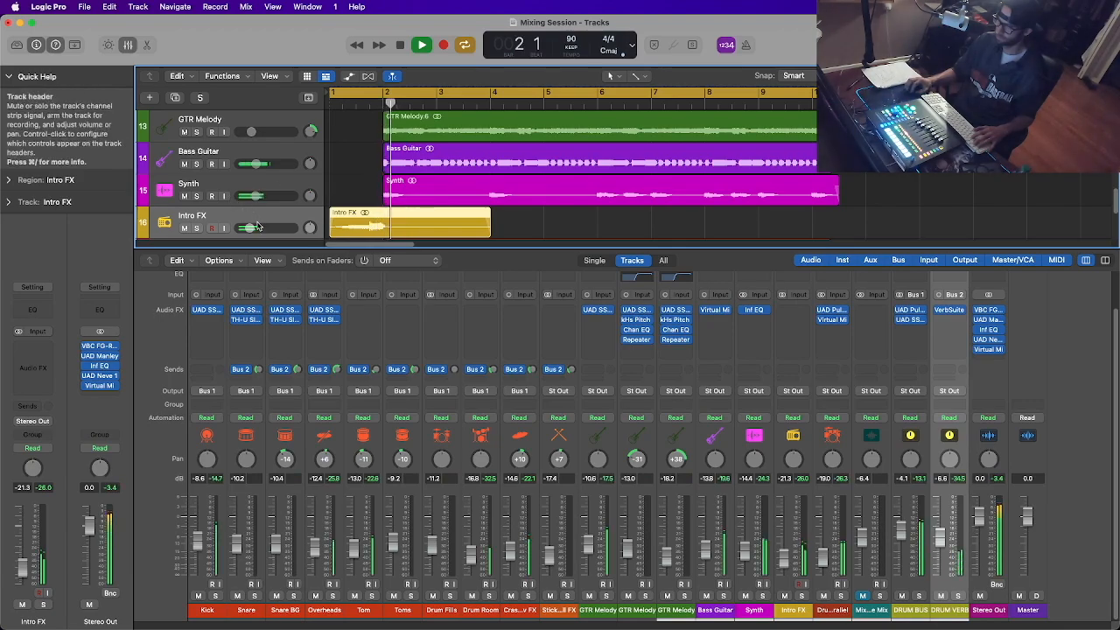
pyautogui.moveTo(260, 228); pyautogui.dragTo(262, 230)
pyautogui.press('space')
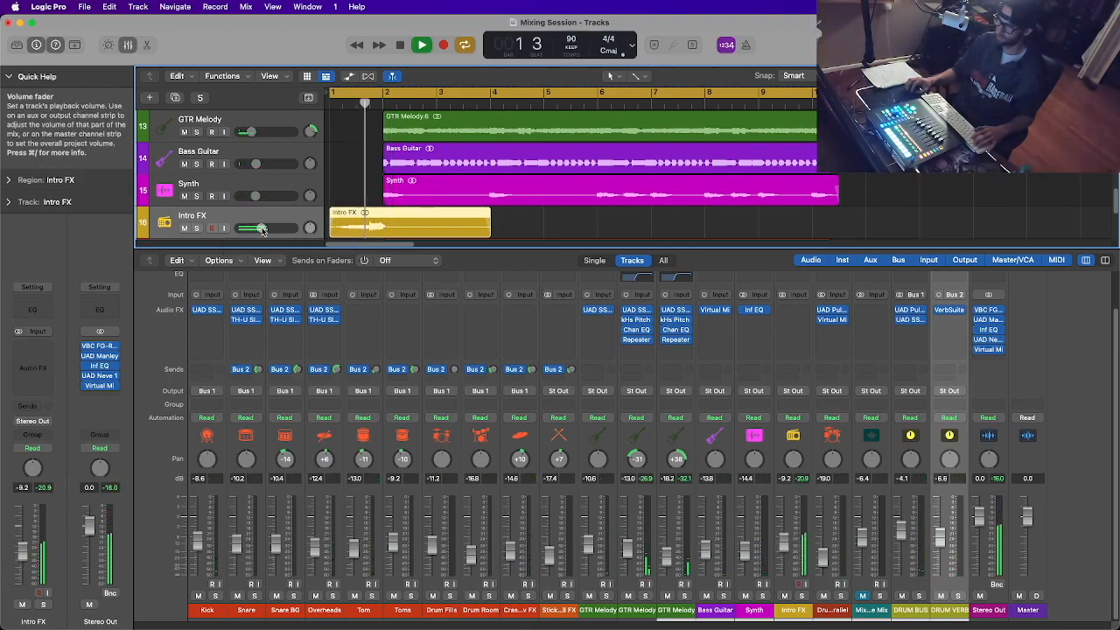
pyautogui.moveTo(263, 229); pyautogui.dragTo(260, 230)
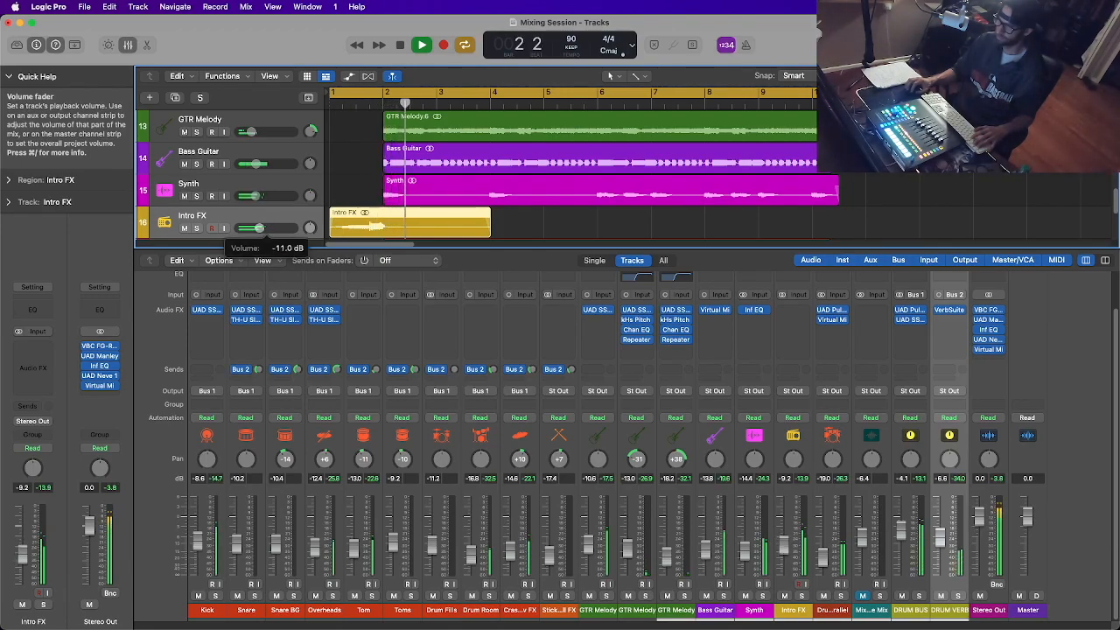
pyautogui.press('Return')
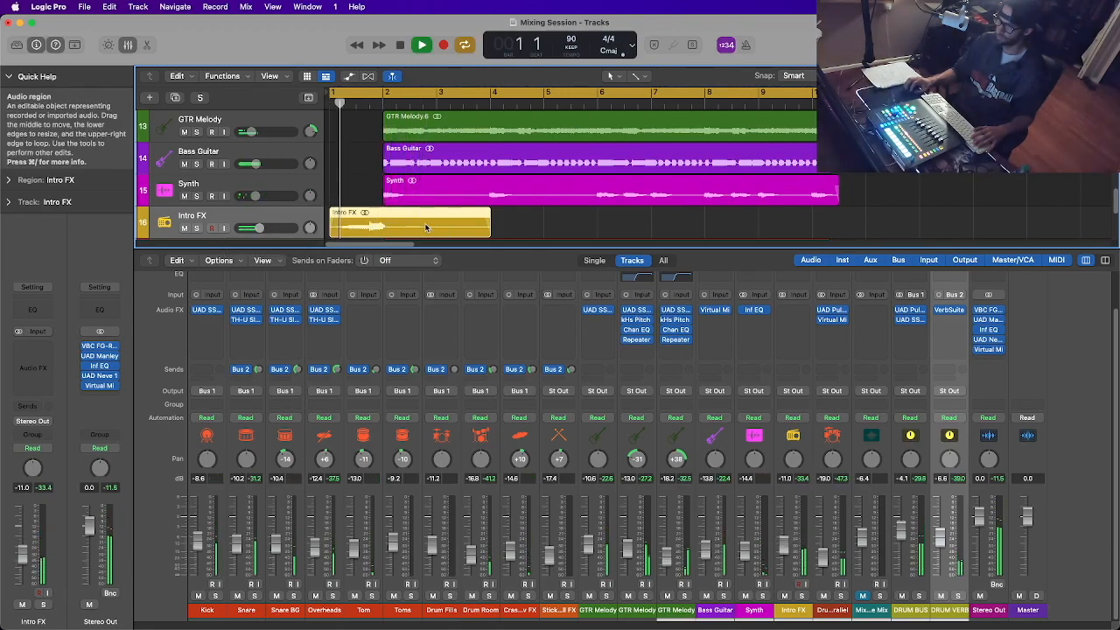
pyautogui.moveTo(261, 229); pyautogui.dragTo(259, 230)
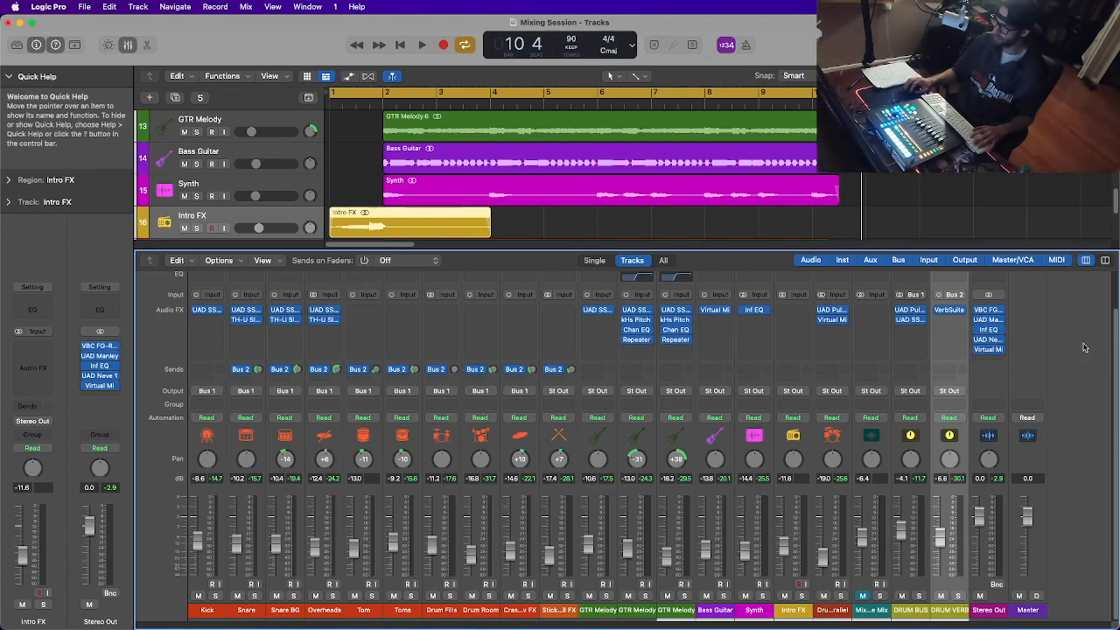
# Insert Slate Digital's FG-X 2 in stereo after the existing effects on the Stereo Out and reposition its window
pyautogui.click(995, 359)
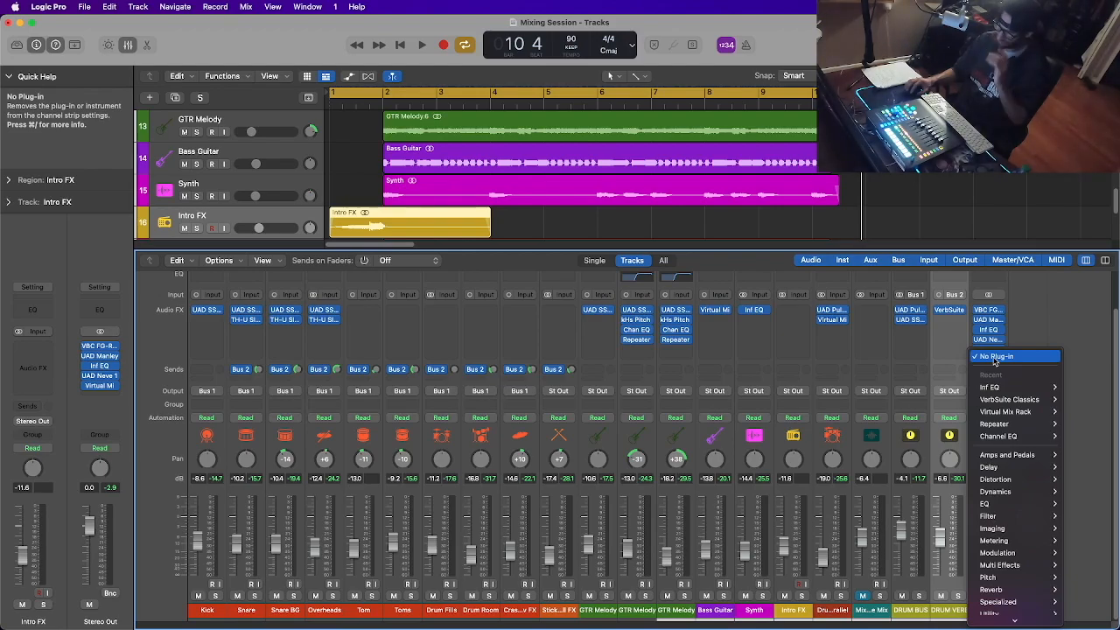
pyautogui.moveTo(1025, 619)
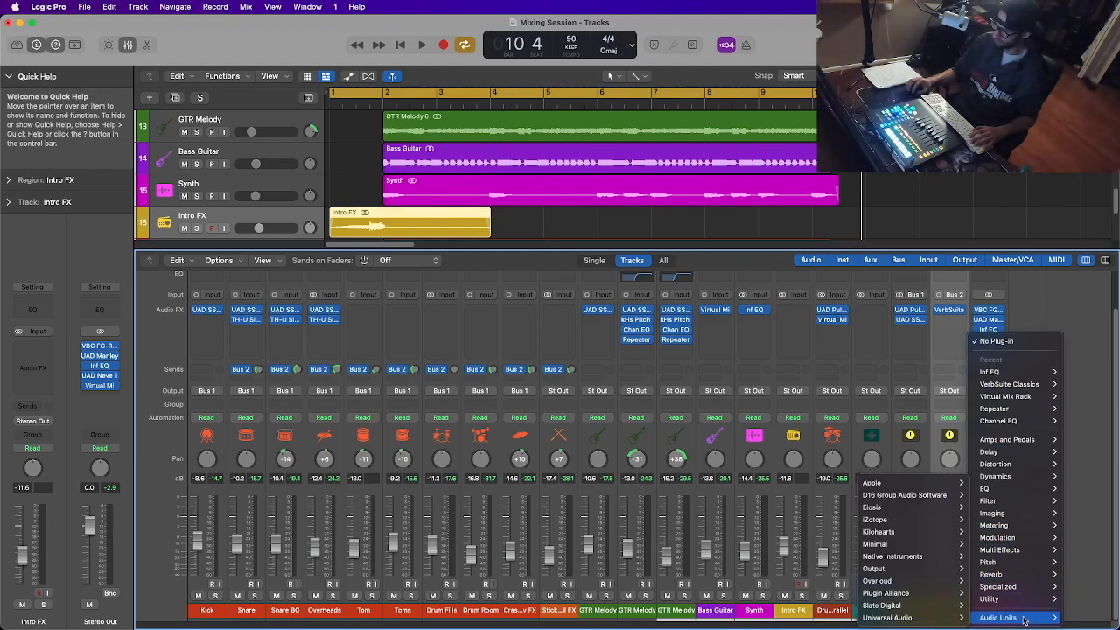
pyautogui.moveTo(884, 606)
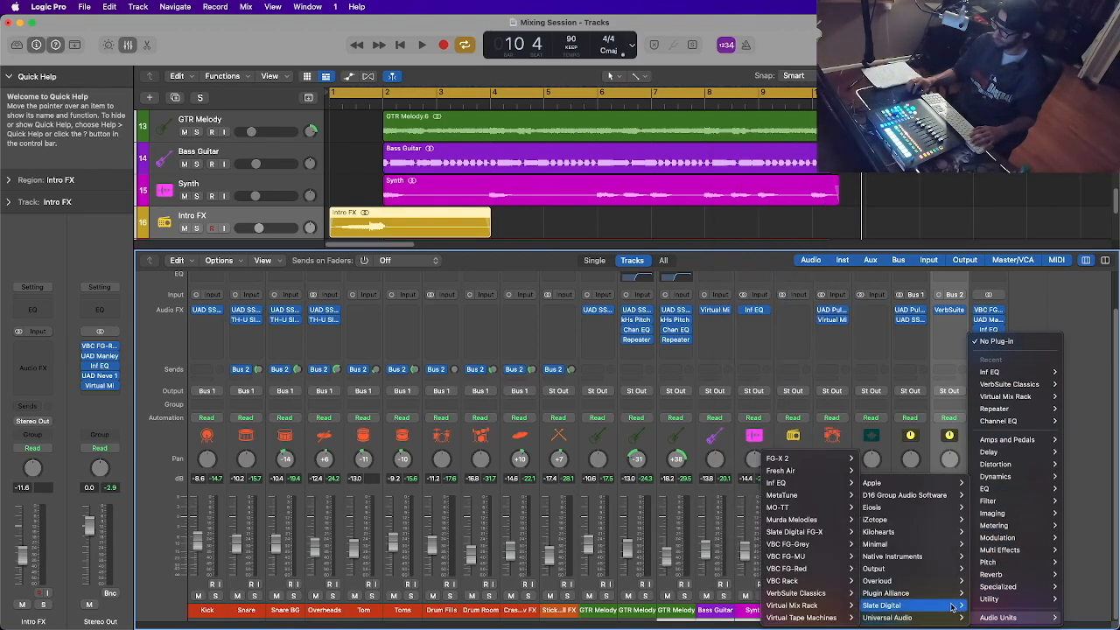
pyautogui.moveTo(812, 464)
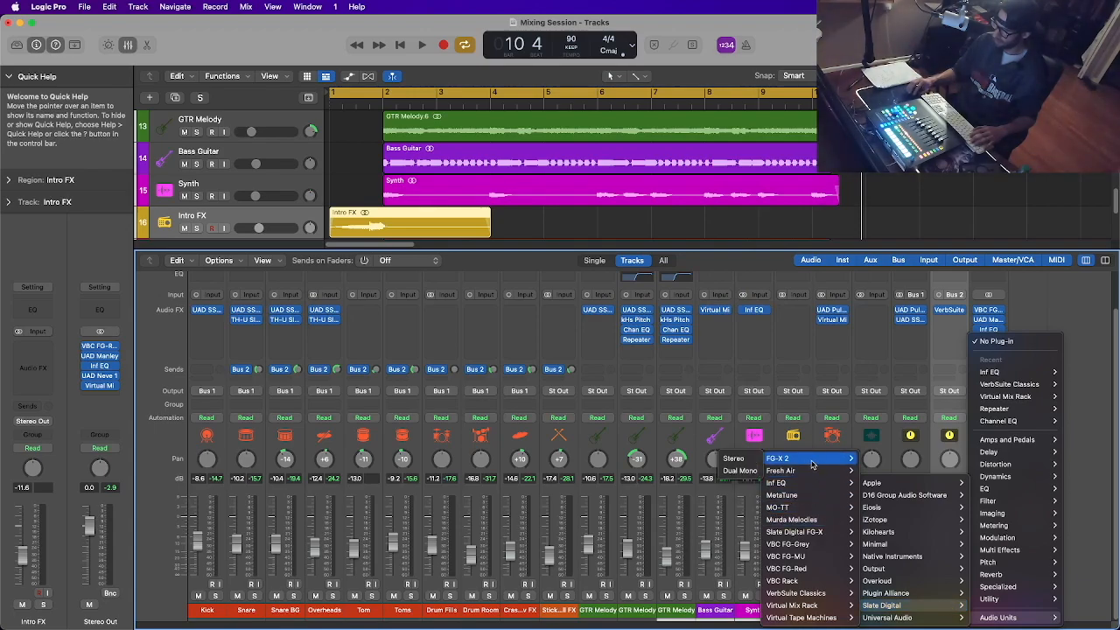
pyautogui.click(740, 459)
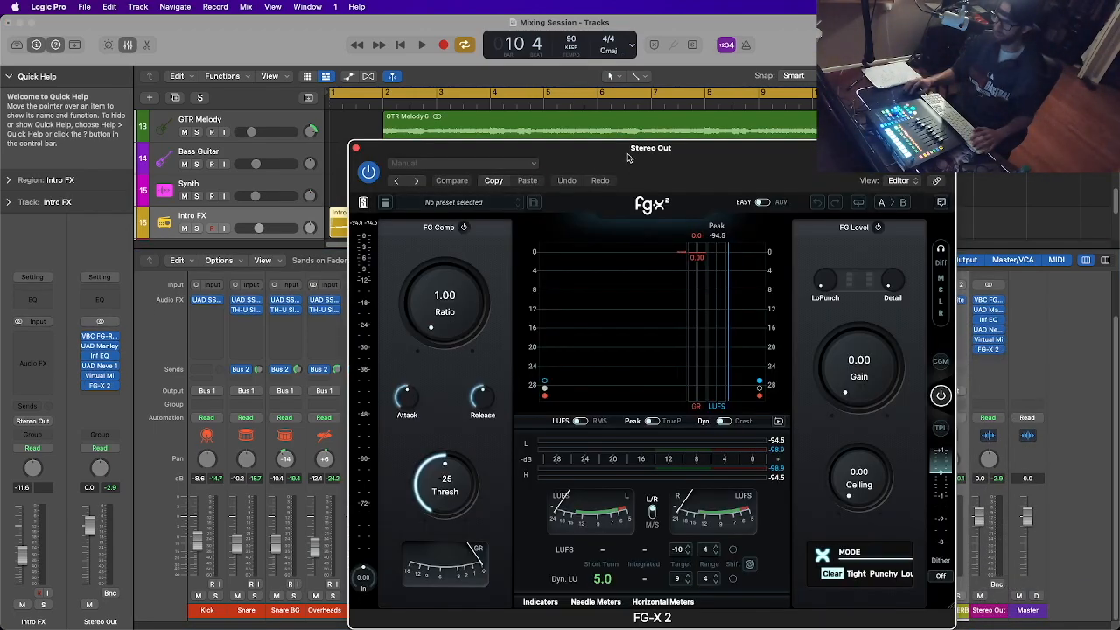
pyautogui.moveTo(630, 157); pyautogui.dragTo(628, 129)
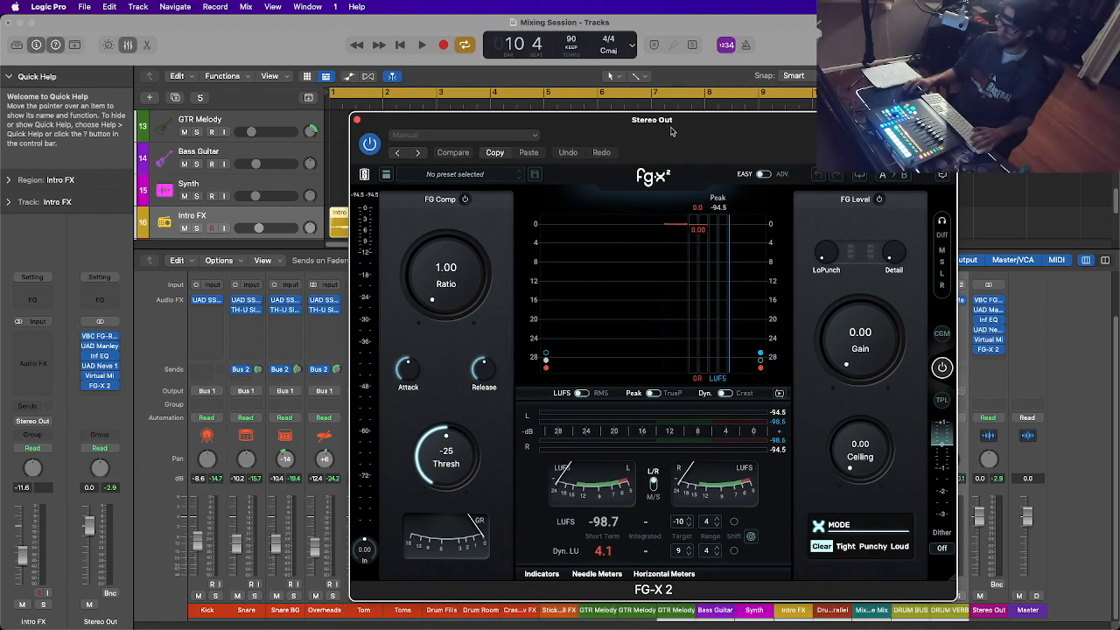
pyautogui.moveTo(728, 124); pyautogui.dragTo(603, 122)
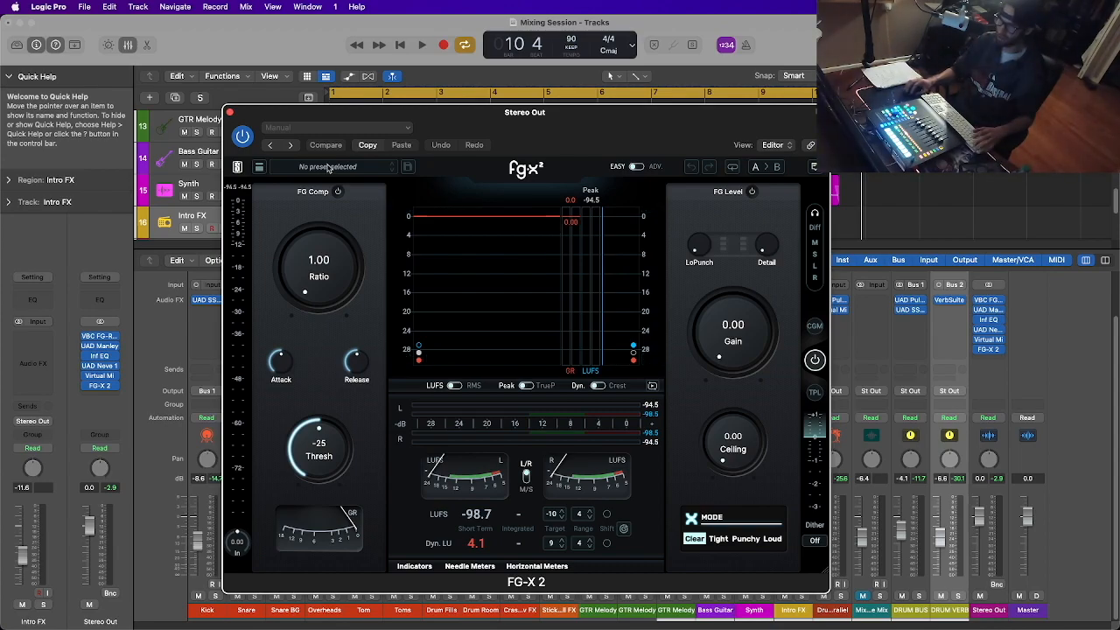
# Load the Spotify streaming metering preset in FG-X 2 and hide the preset browser
pyautogui.click(260, 170)
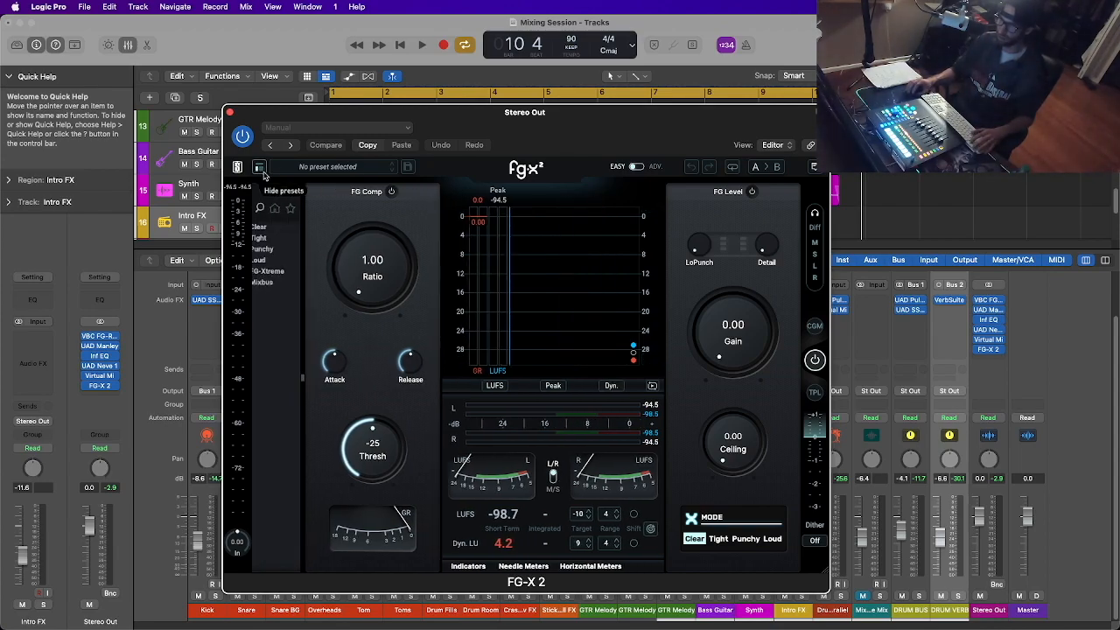
pyautogui.click(313, 191)
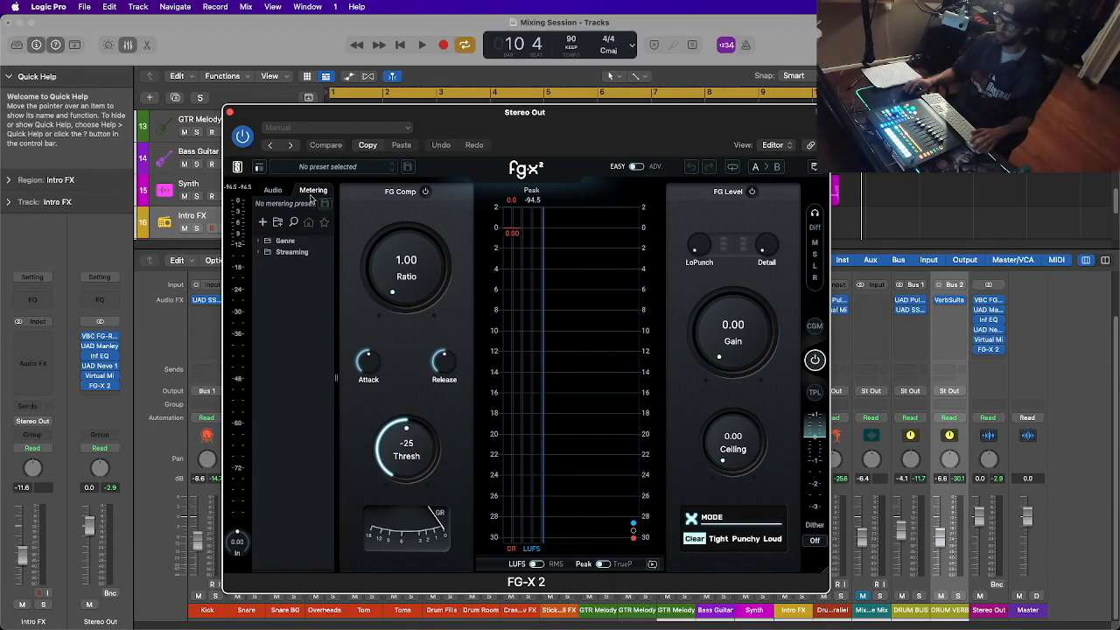
pyautogui.click(300, 253)
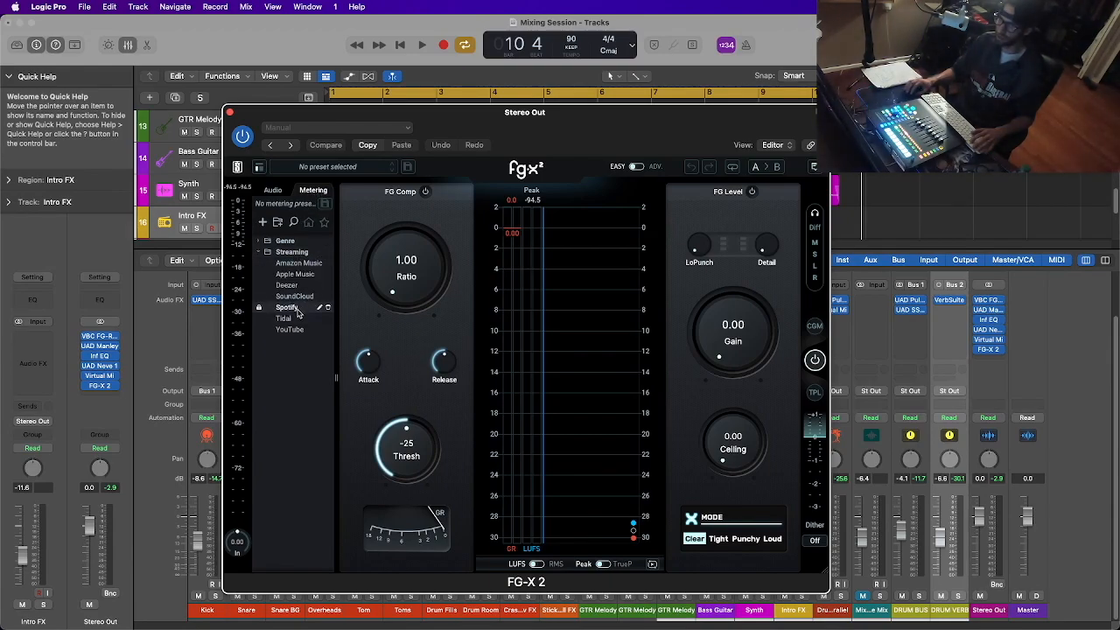
pyautogui.click(298, 311)
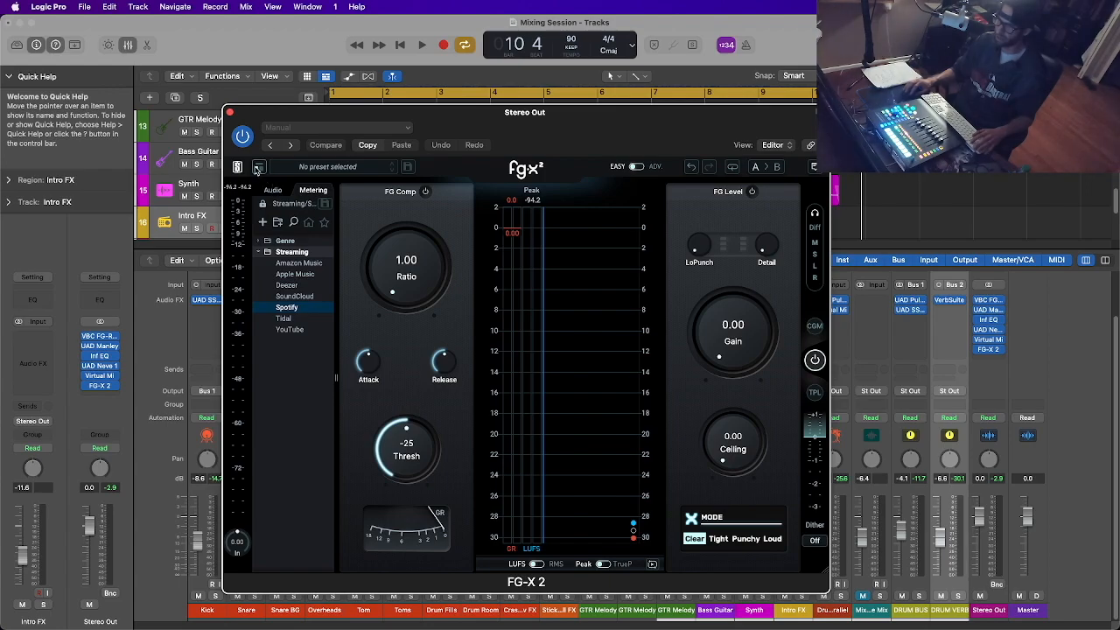
pyautogui.click(259, 166)
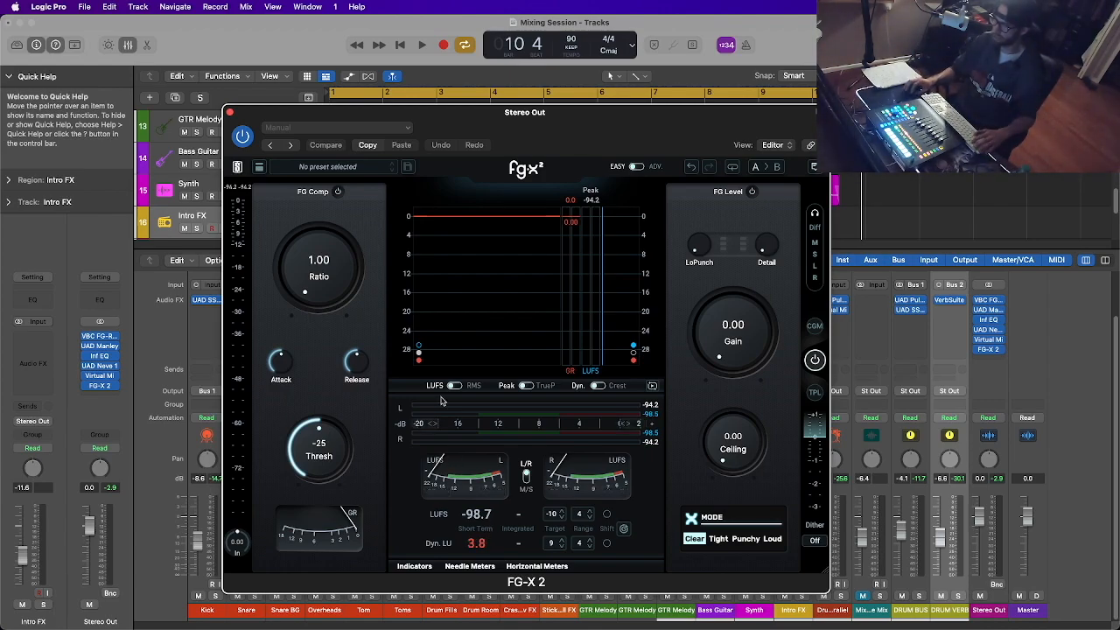
# Set the FG-X 2 compressor ratio to 2.00 and threshold to -30, and the limiter ceiling to -1.00 dB
pyautogui.moveTo(336, 282); pyautogui.dragTo(331, 234)
pyautogui.moveTo(332, 424); pyautogui.dragTo(329, 435)
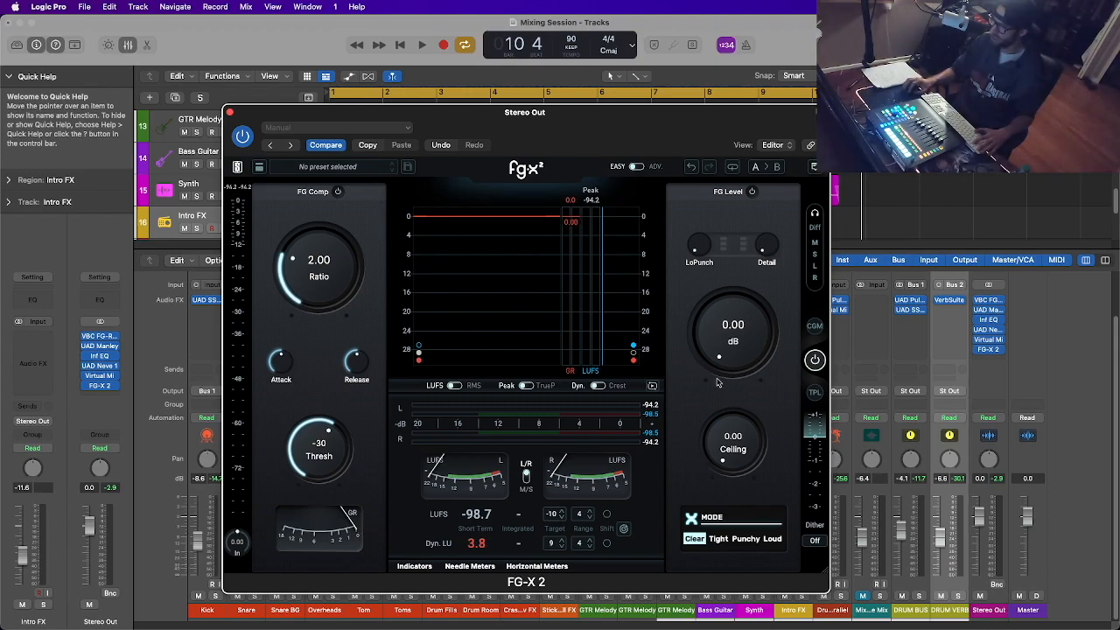
pyautogui.moveTo(742, 456); pyautogui.dragTo(751, 416)
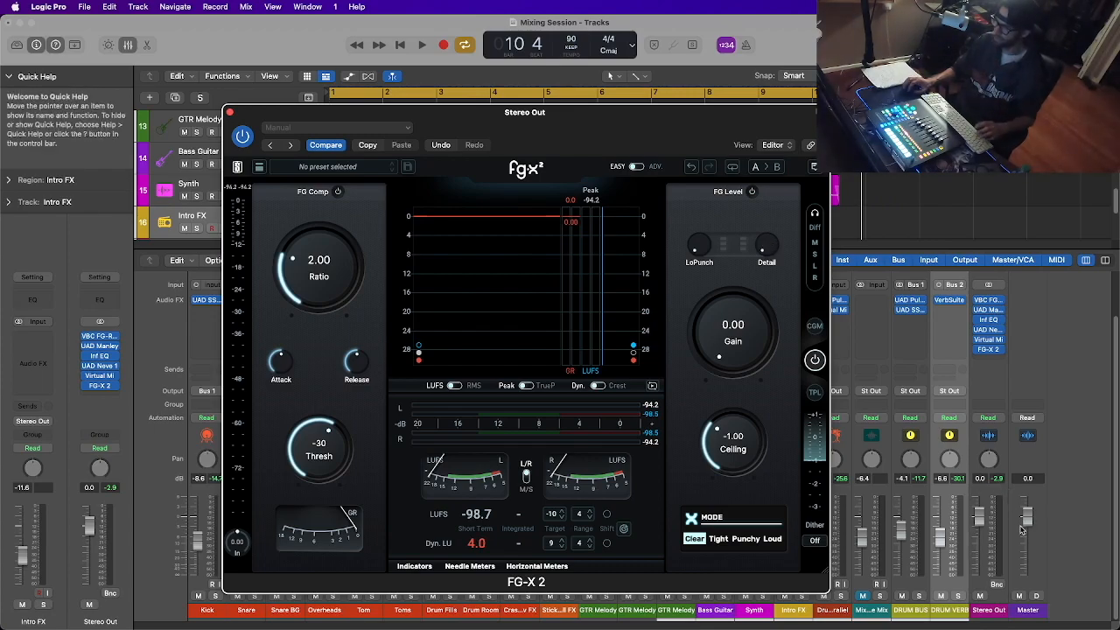
# Reset the mixer's peak levels, start playback, and raise the FG-X 2 limiter gain to 5.02 dB
pyautogui.click(1000, 482)
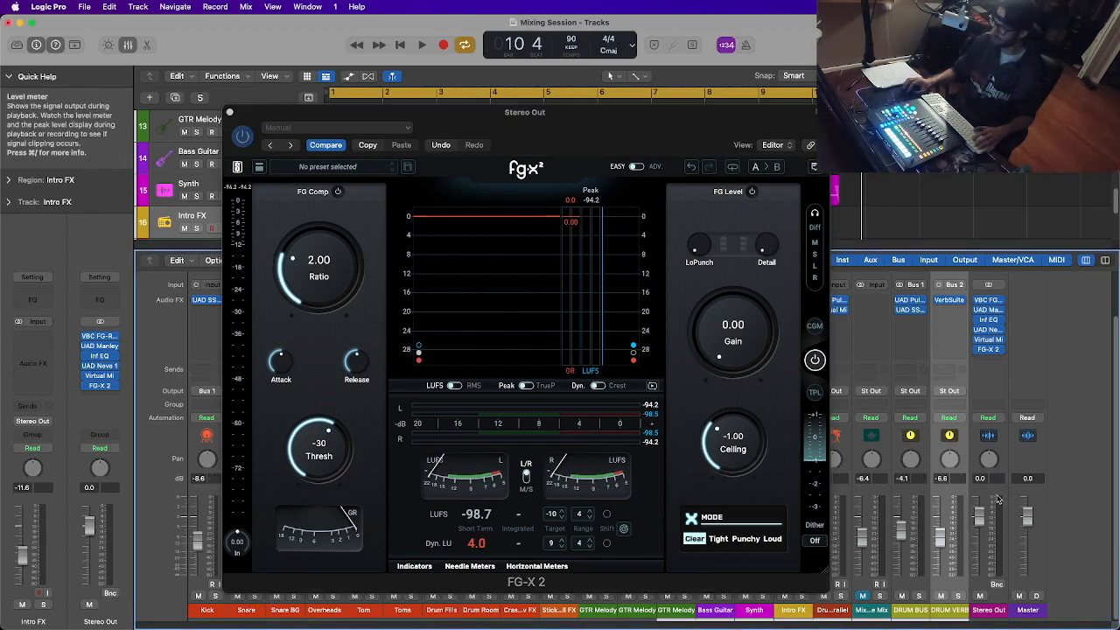
pyautogui.click(998, 495)
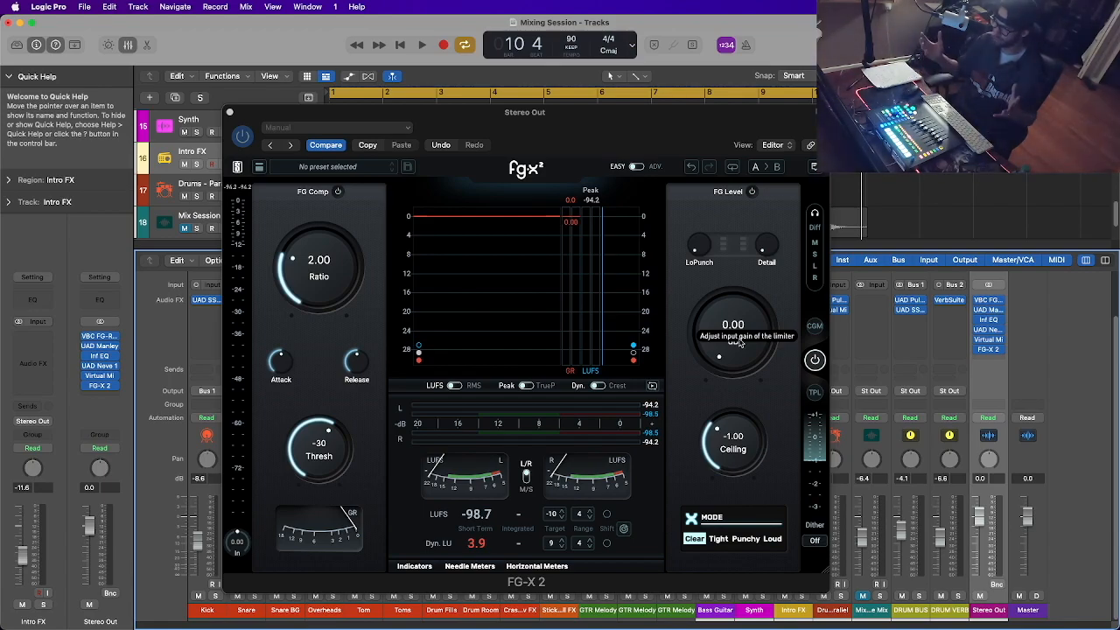
pyautogui.press('space')
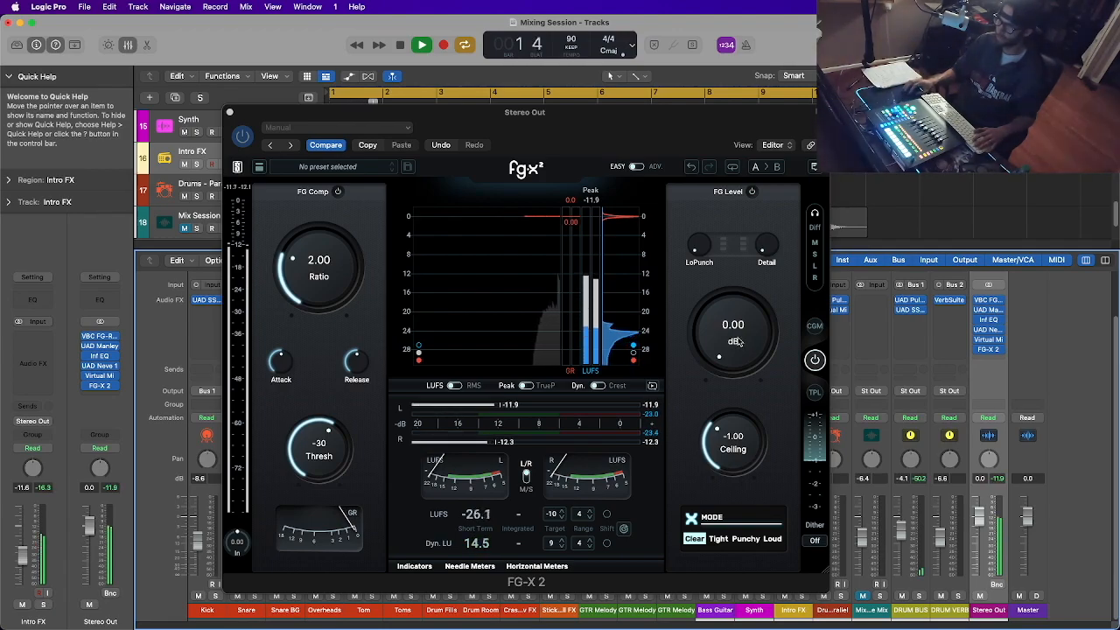
pyautogui.moveTo(738, 342); pyautogui.dragTo(736, 298)
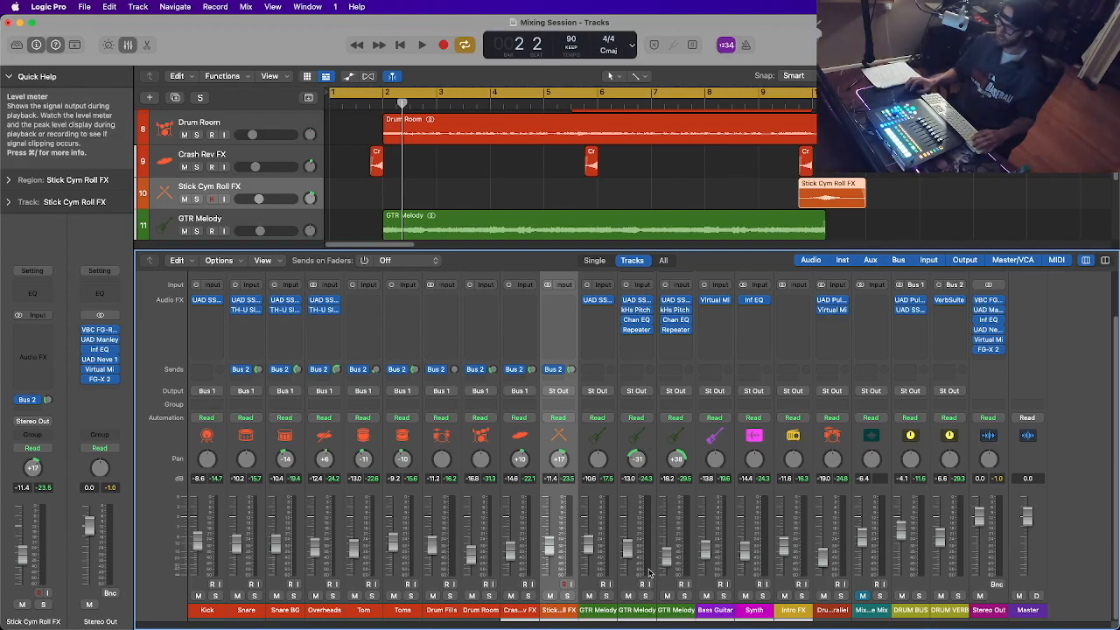
# Review the Stereo Out's FG-X 2, VBC FG-Red, and Inf EQ settings, and close their plug-in windows
pyautogui.click(630, 513)
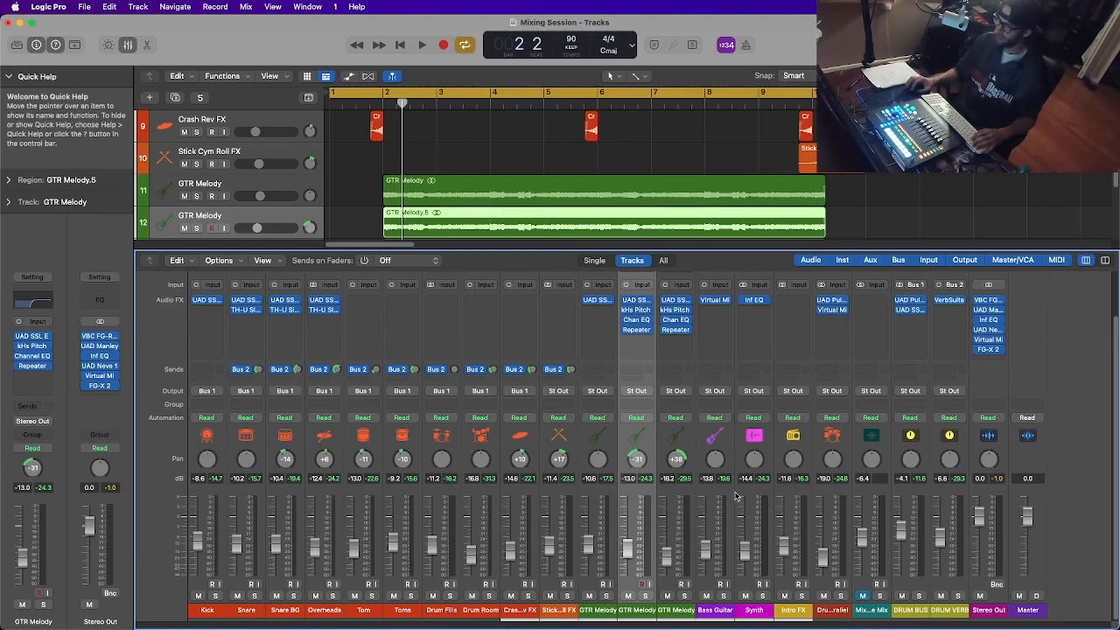
pyautogui.click(990, 350)
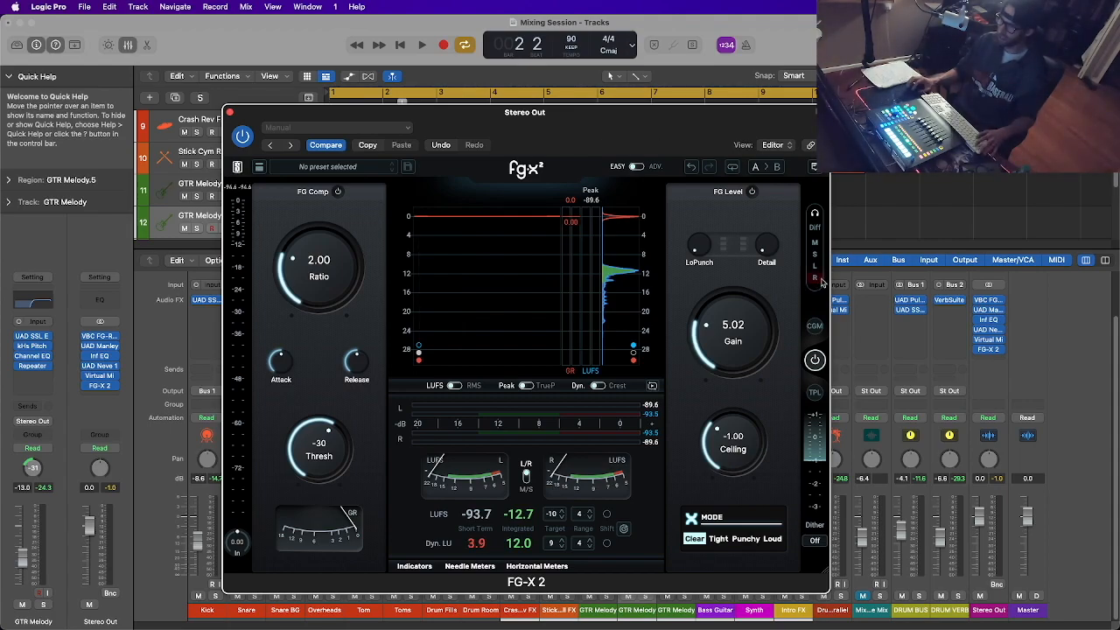
pyautogui.click(995, 306)
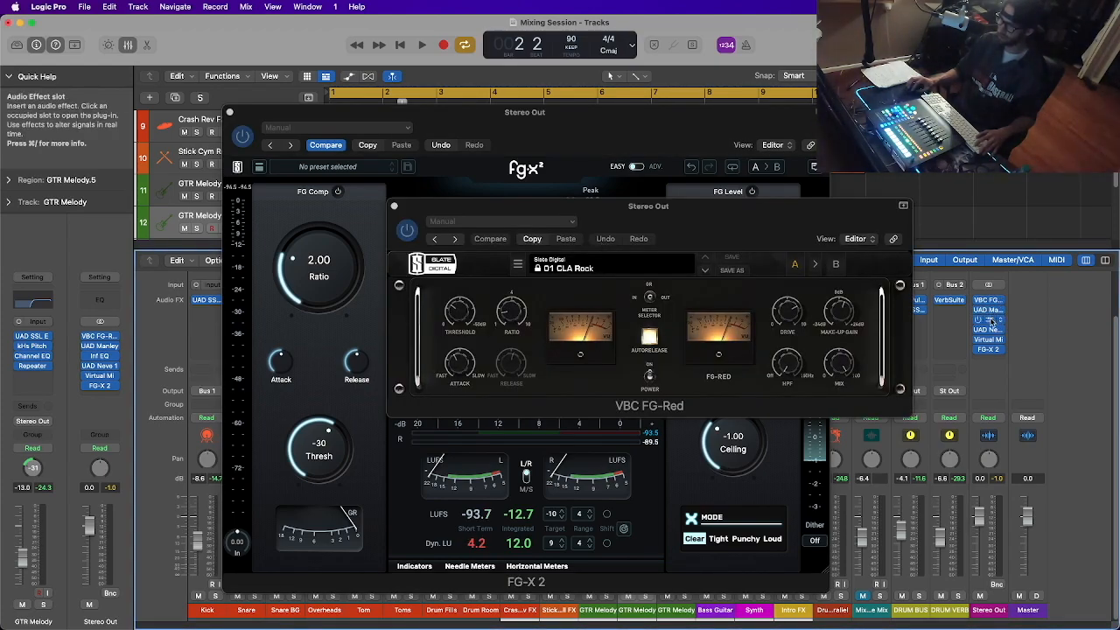
pyautogui.click(995, 320)
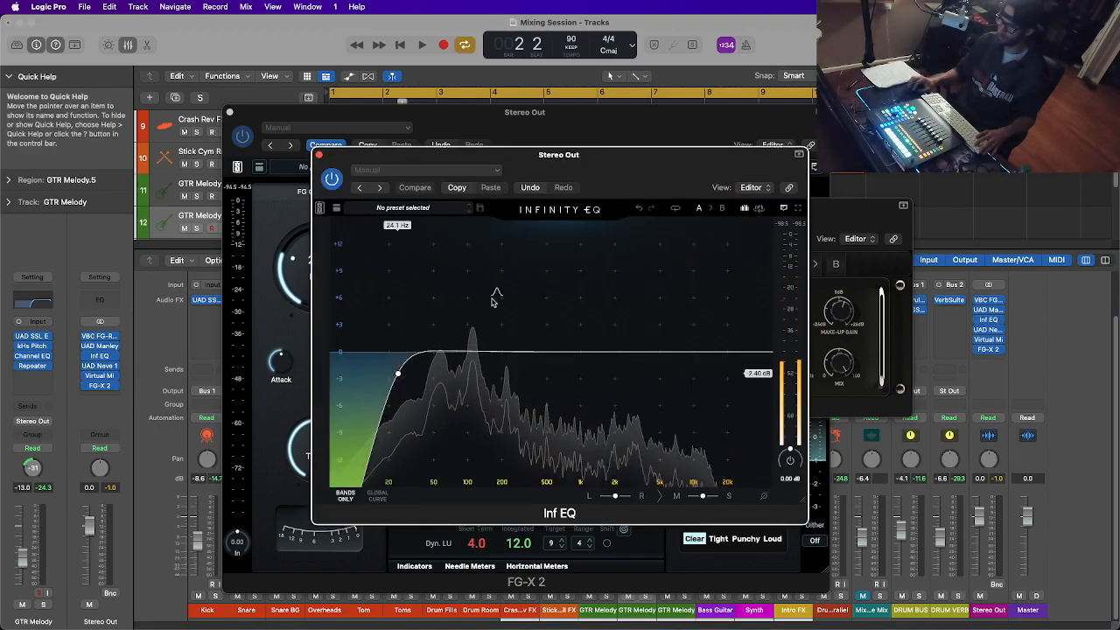
pyautogui.click(319, 155)
pyautogui.click(395, 209)
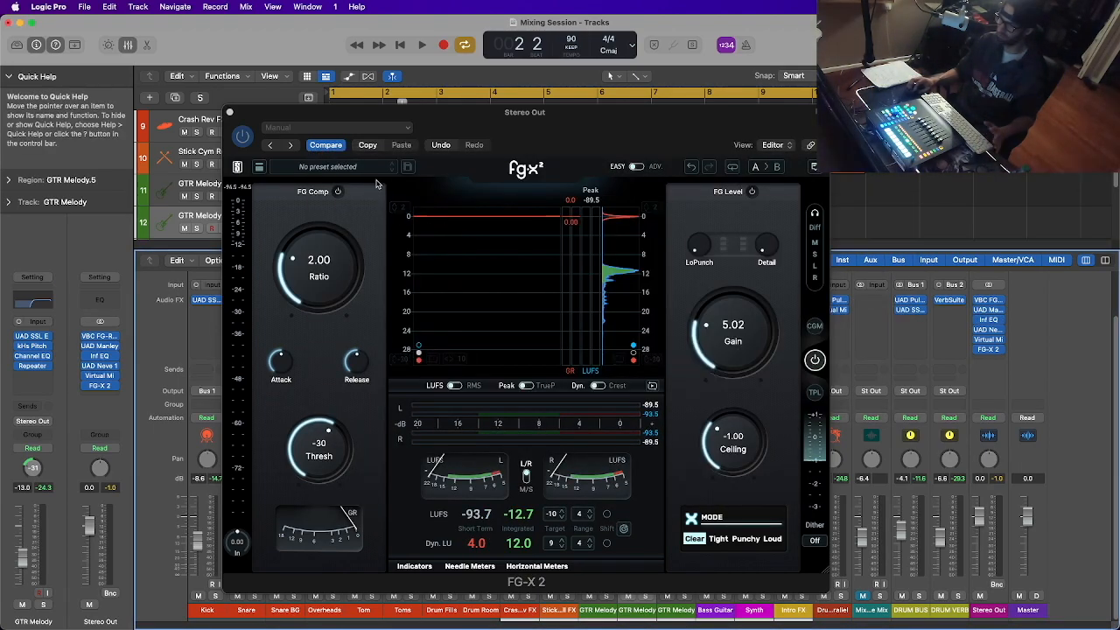
pyautogui.click(230, 112)
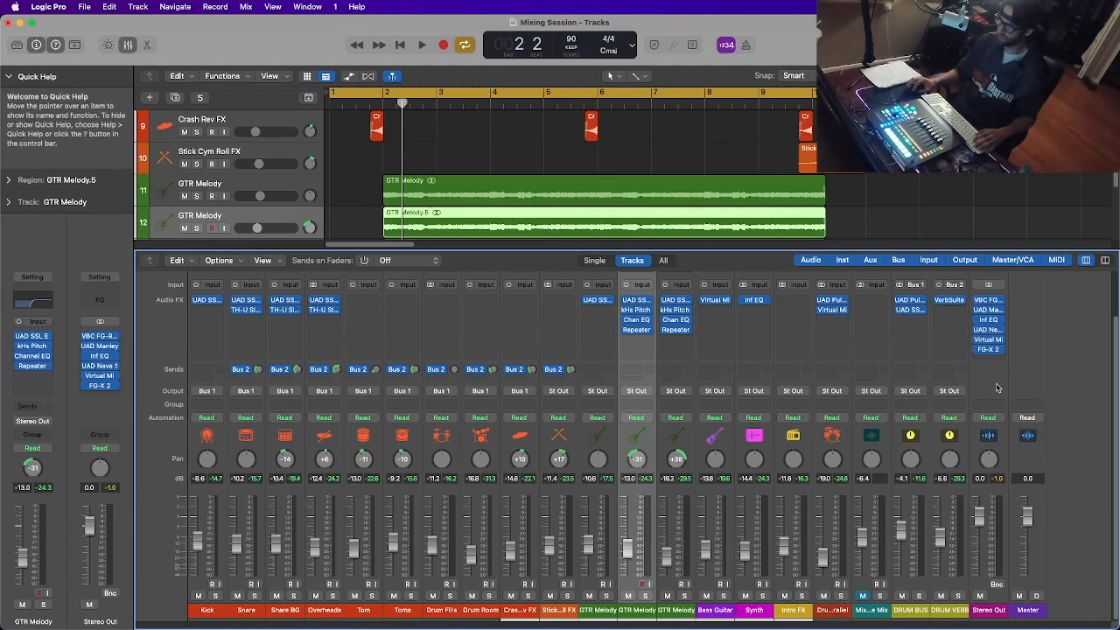
pyautogui.click(1052, 359)
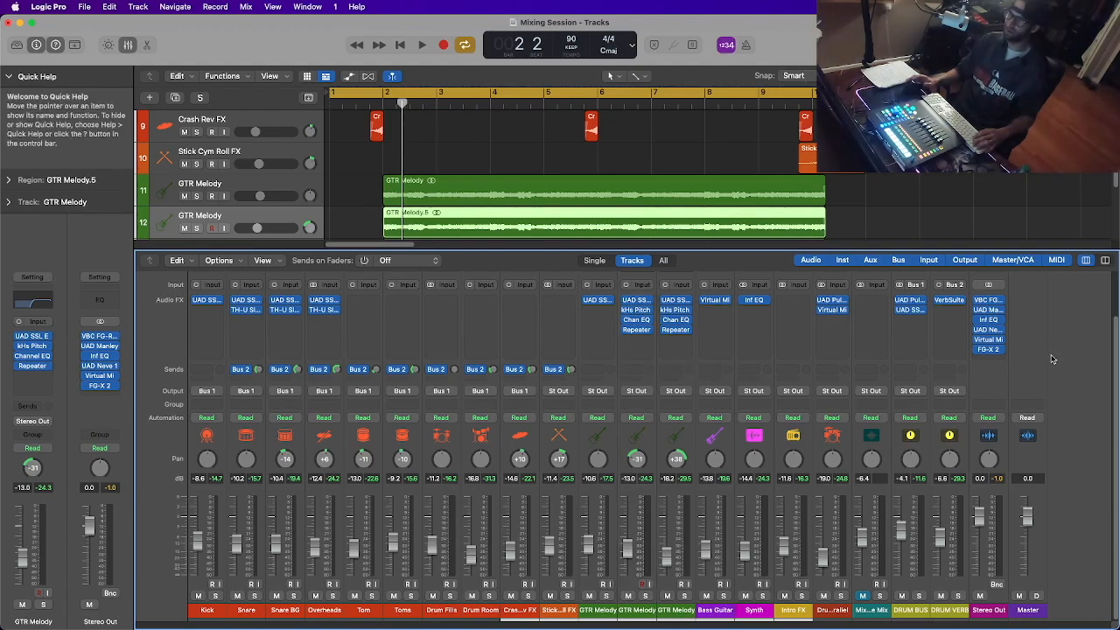